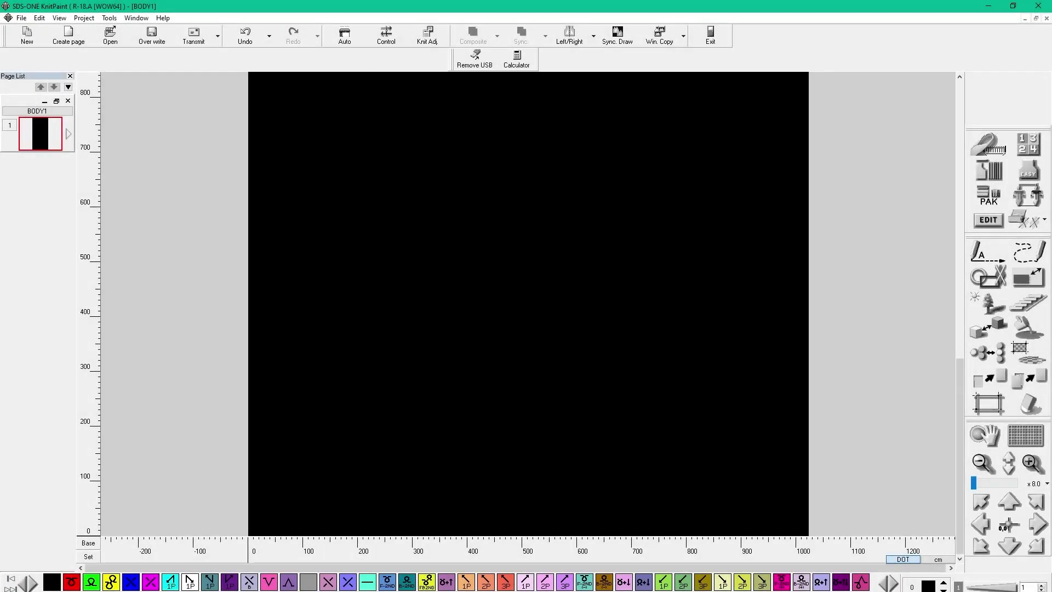
Survey the empty BODY1 canvas by moving the view in each straight and diagonal direction, and return it to the origin
left_click(985, 528)
left_click(1032, 528)
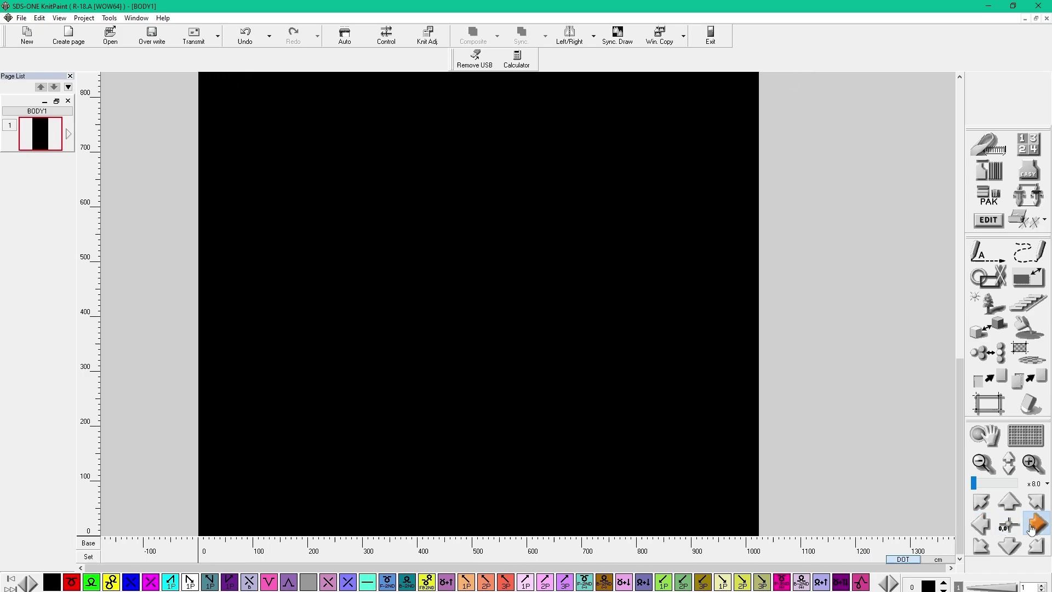
left_click(1010, 502)
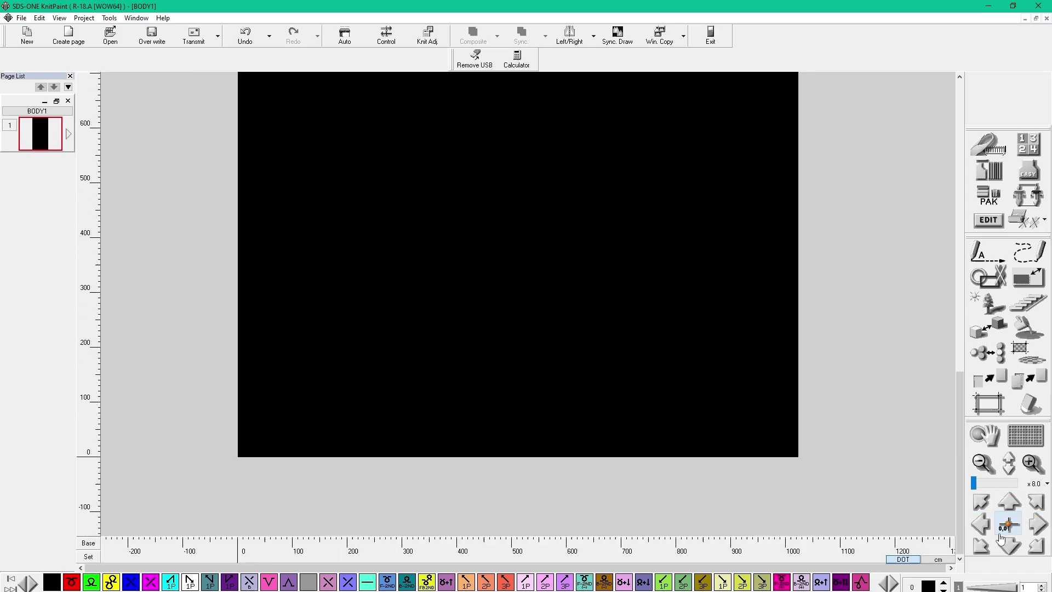
left_click(1008, 546)
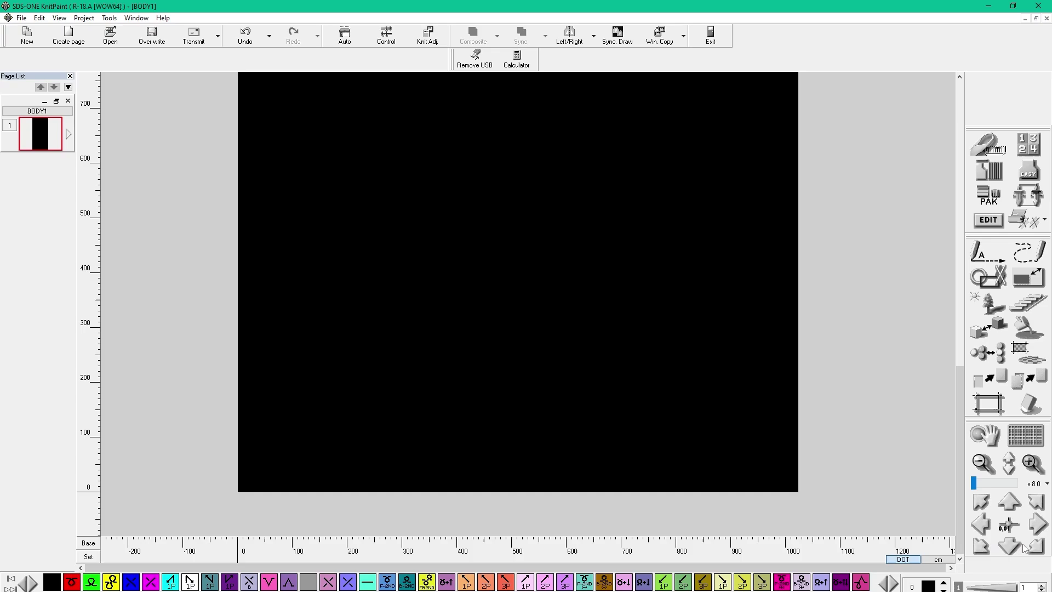
left_click(1041, 547)
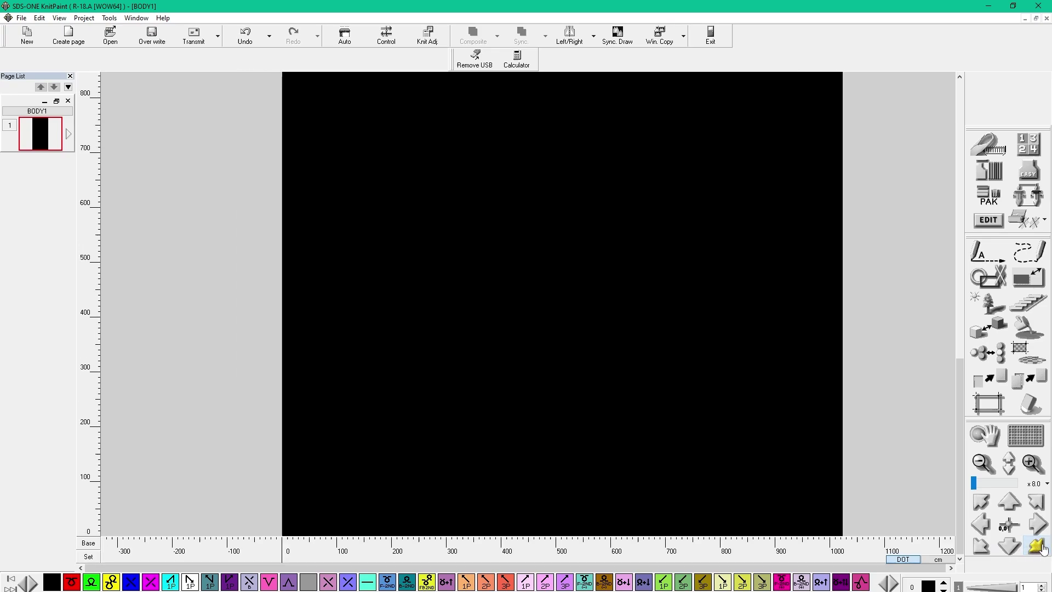
left_click(983, 502)
left_click(1039, 502)
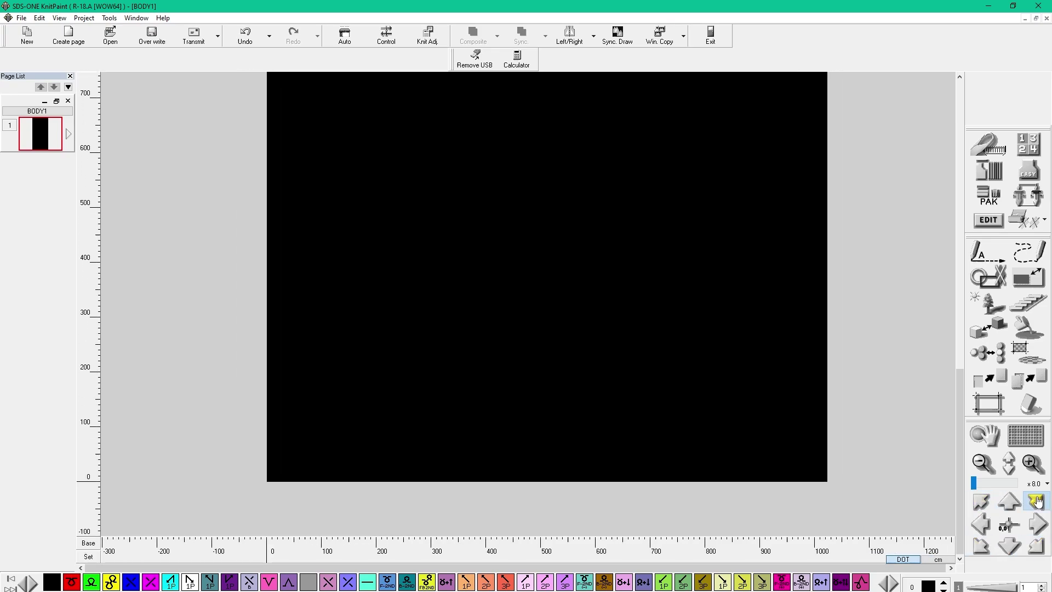
left_click(1039, 502)
left_click(981, 546)
left_click(981, 548)
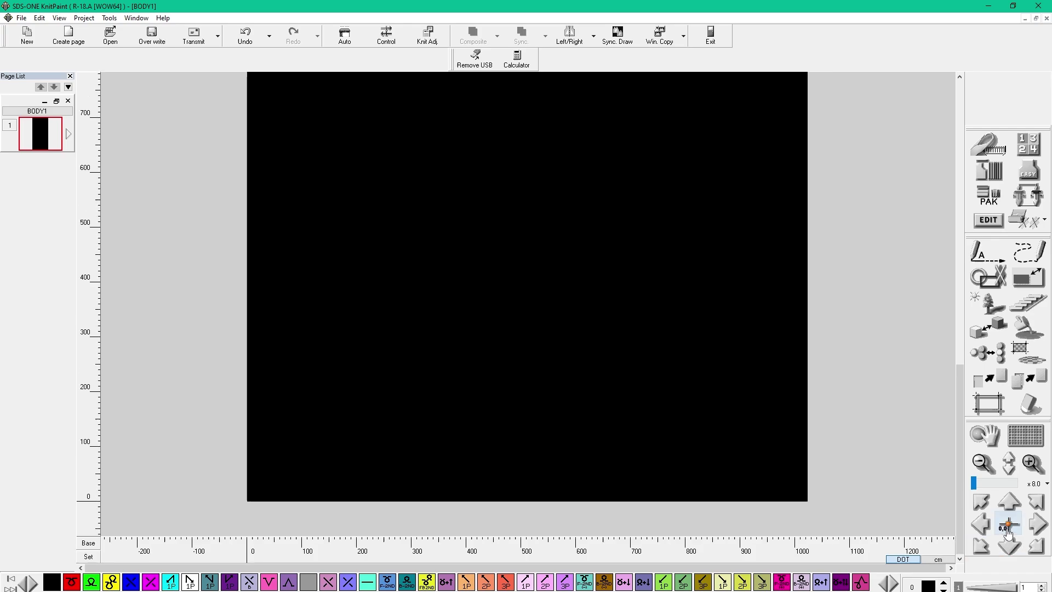
left_click(1008, 526)
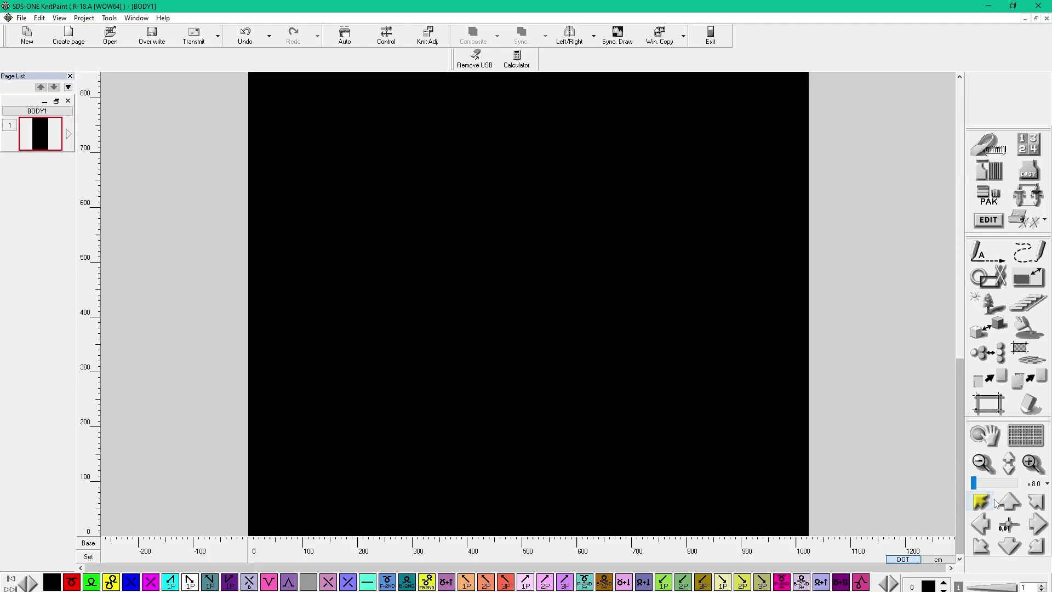
Explore the upper rows of the canvas by hand-scrolling the view, and return it to the origin
left_click(978, 441)
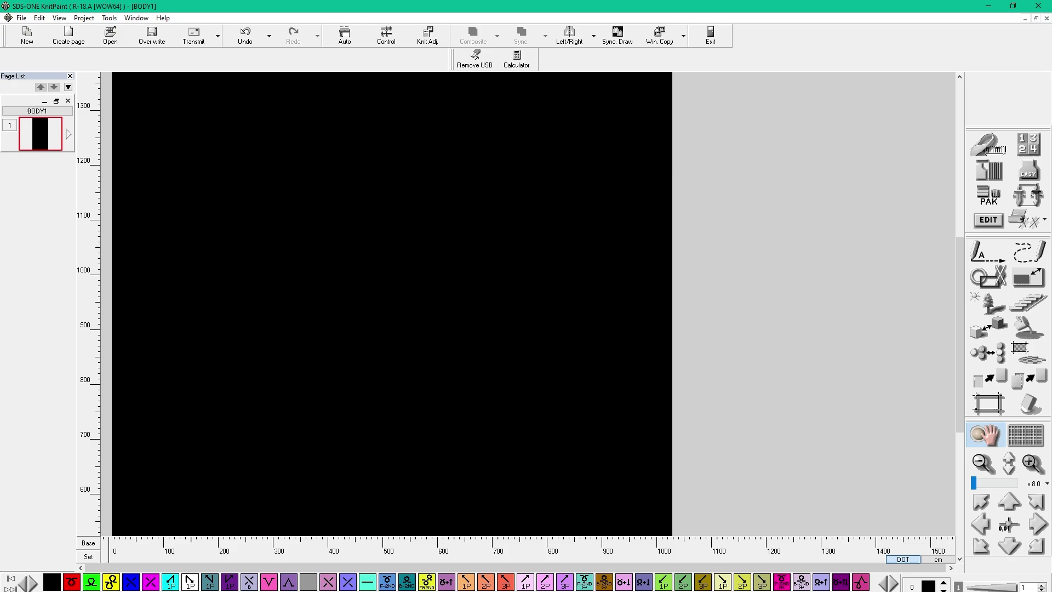
left_click(695, 360)
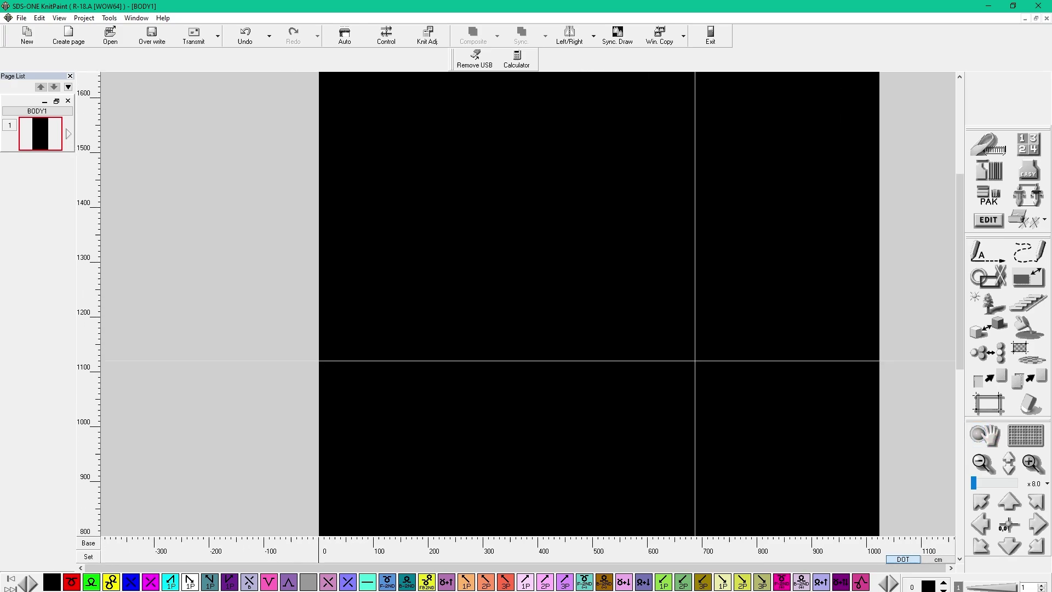
left_click(1008, 526)
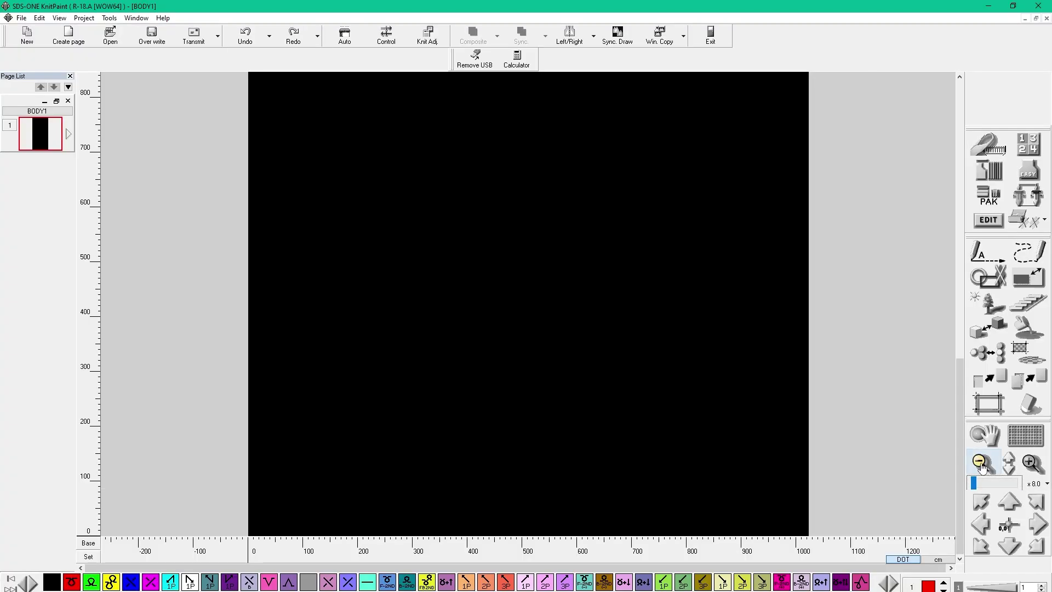
Examine the canvas at several magnifications, zooming in and out stepwise and adjusting the zoom level continuously
left_click(1030, 464)
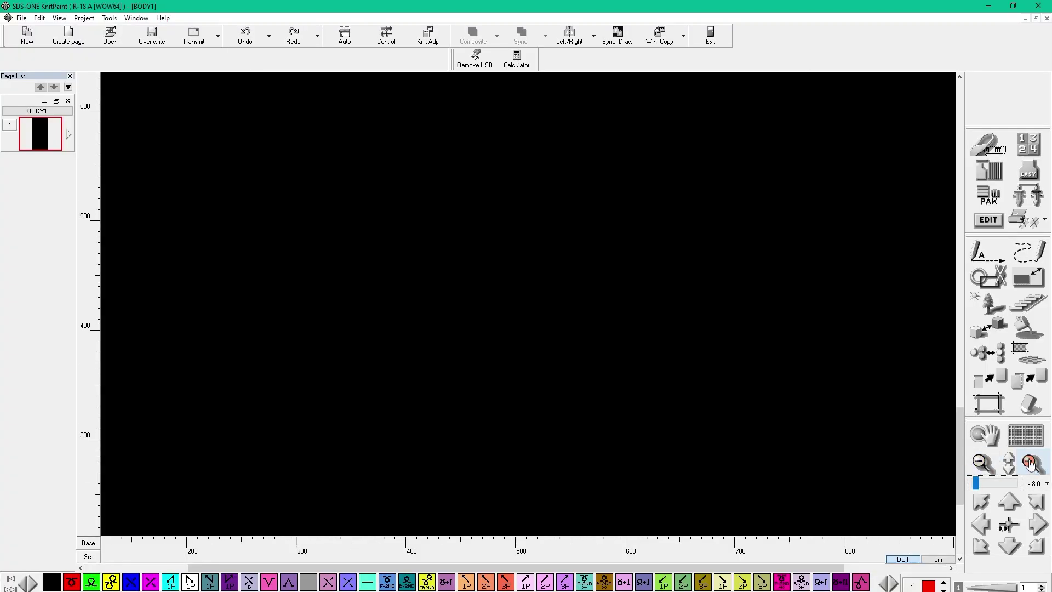
left_click(983, 463)
left_click(1030, 464)
left_click(1030, 464)
left_click(1030, 464)
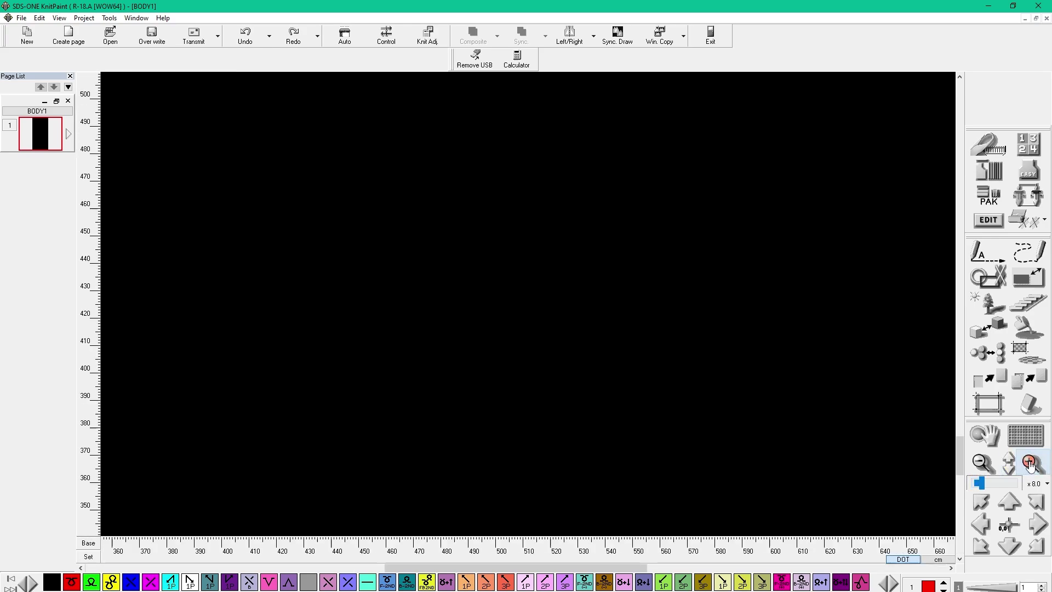
left_click(1031, 463)
left_click(979, 464)
left_click(979, 463)
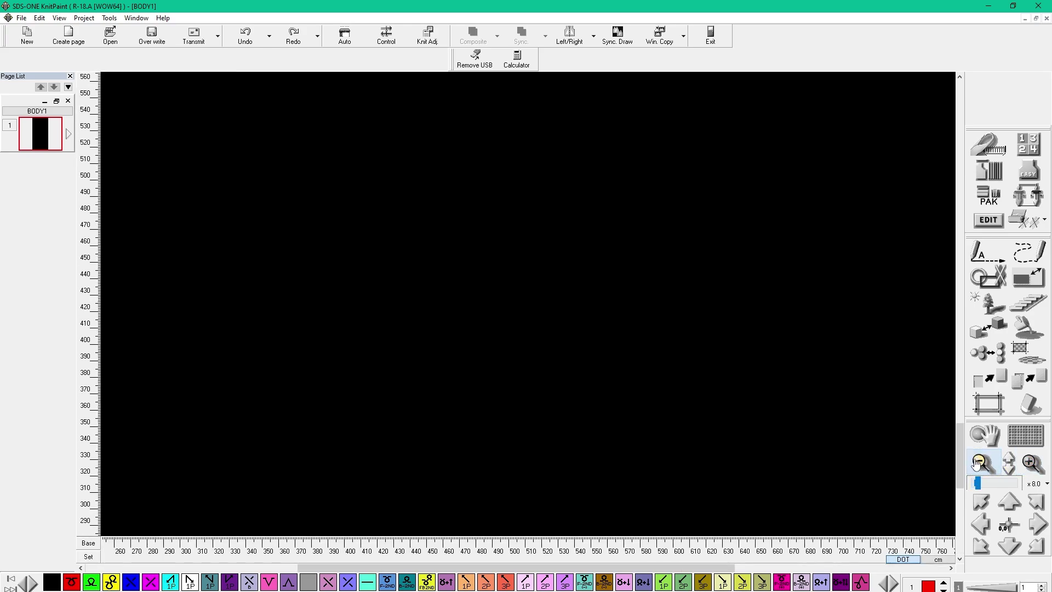
left_click(979, 463)
left_click(979, 463)
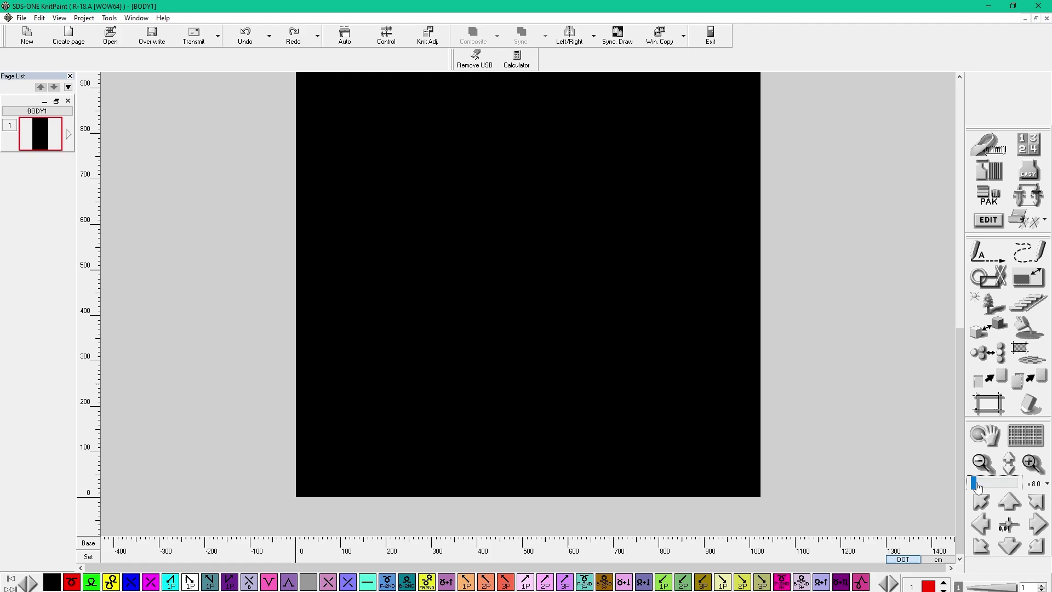
mouse_move(975, 484)
left_mouse_down()
mouse_move(986, 483)
mouse_move(974, 484)
left_mouse_up()
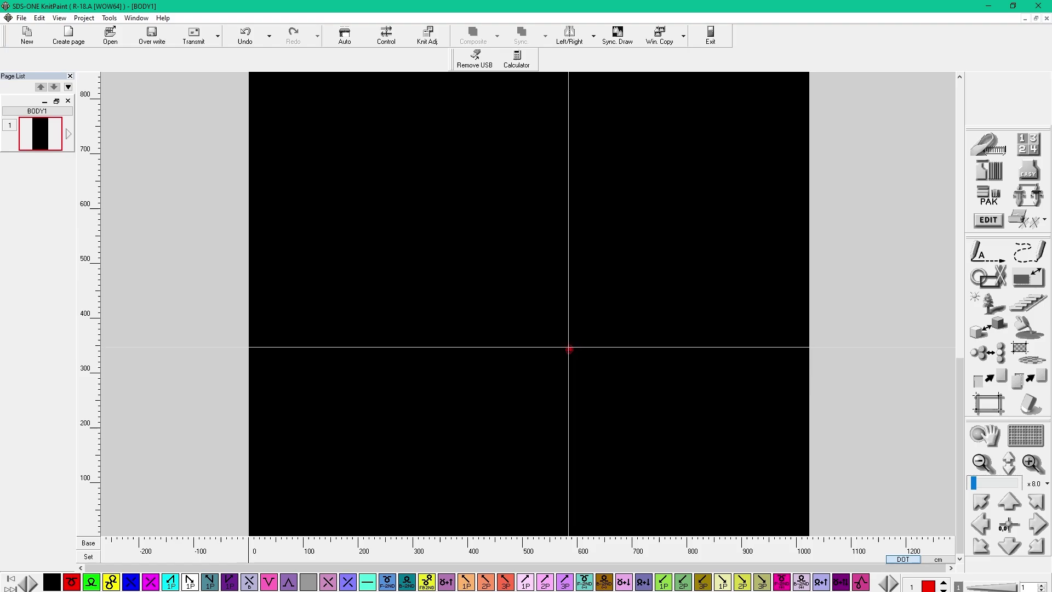
Inspect the small red mark up close by enlarging a framed region around it, and return the view to the origin
left_click(1035, 466)
left_click(983, 473)
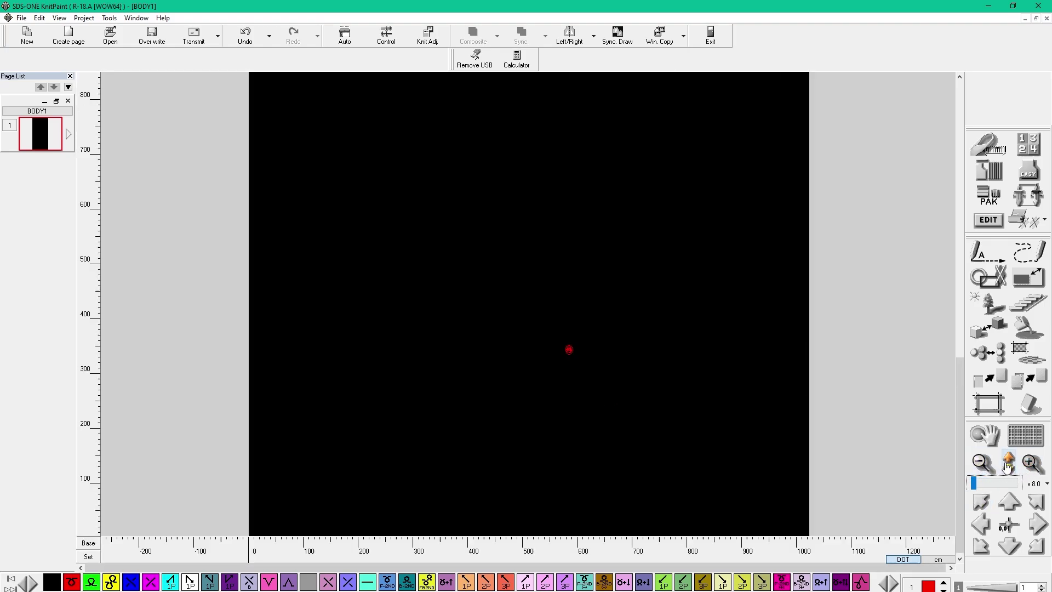
left_click_drag(550, 368, 588, 333)
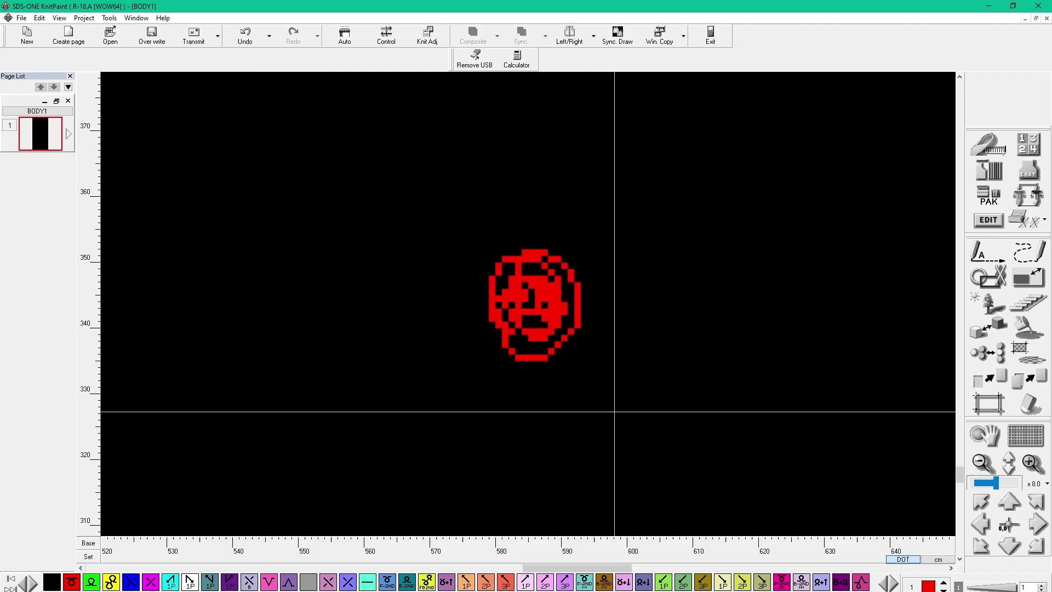
left_click(1008, 527)
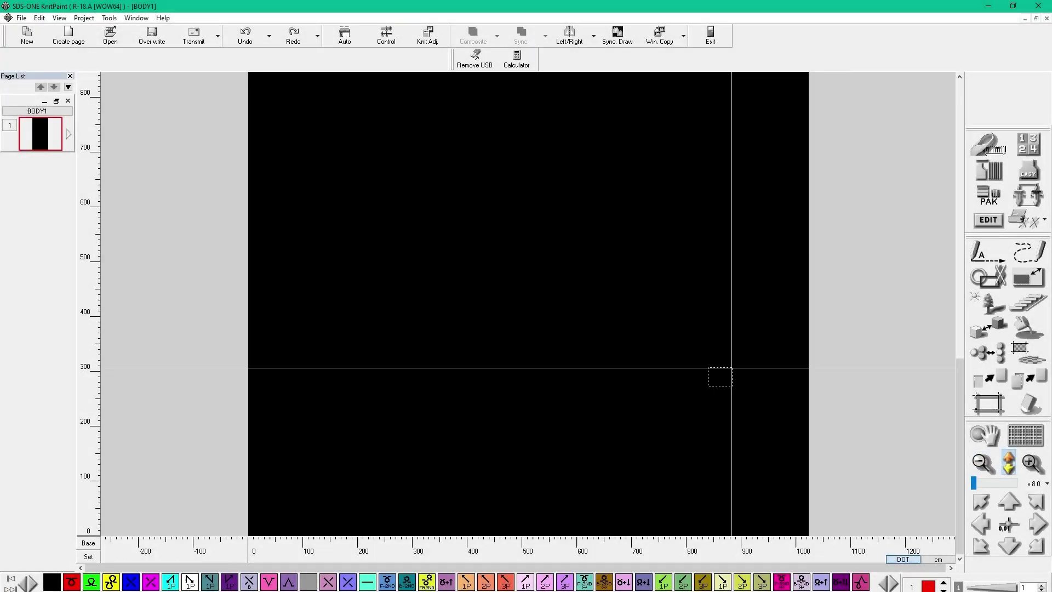
Enlarge a small framed region near column 860, row 290 and display the stitch grid over it
left_click(732, 368)
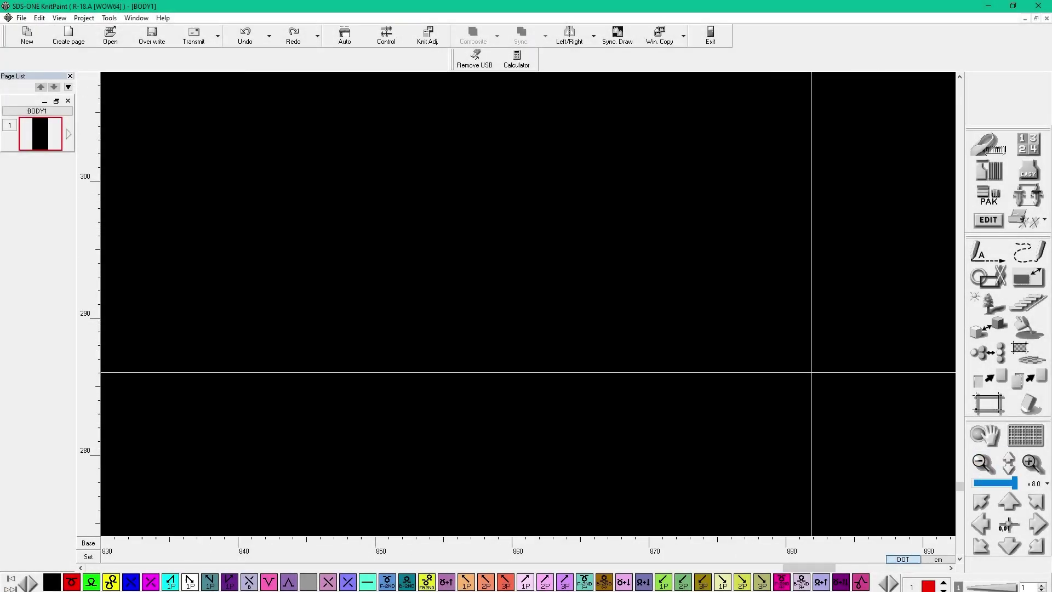
left_click(1019, 435)
left_click(1022, 439)
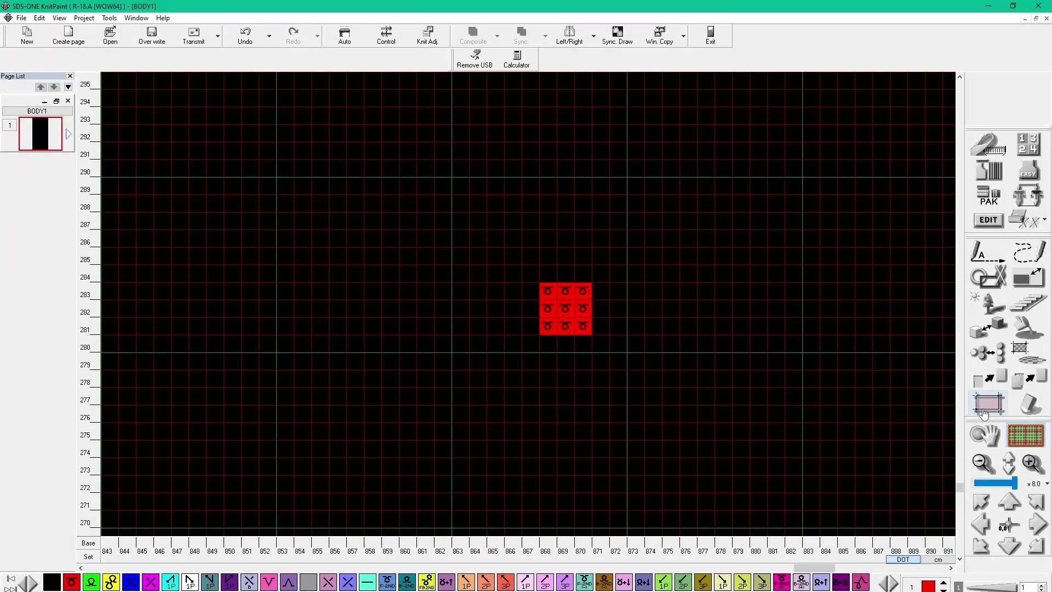
Set an area around the 3 by 3 red stitch block using Pattern mode
left_click(984, 410)
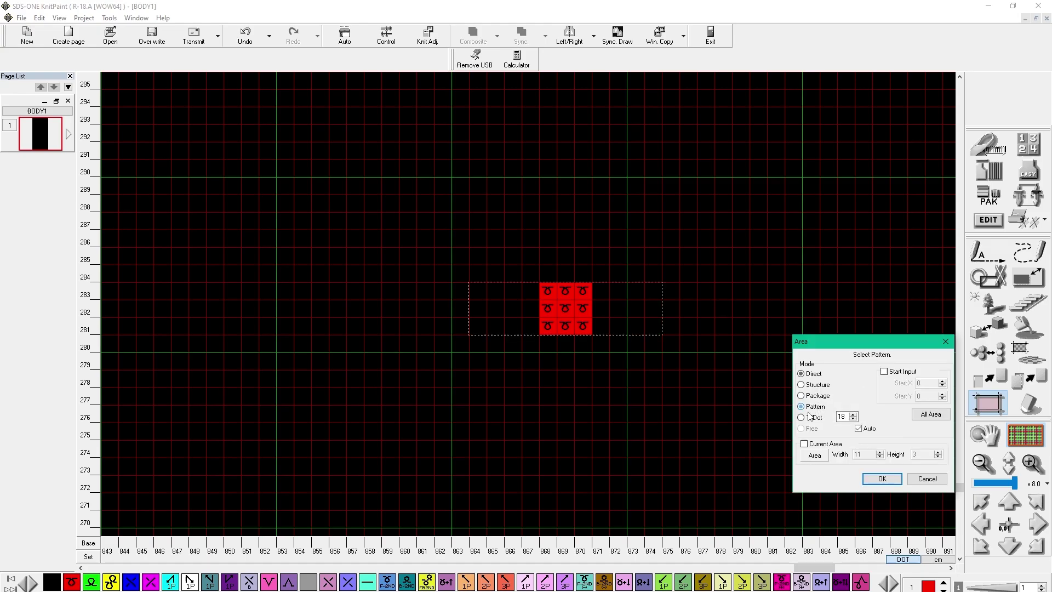
left_click(565, 307)
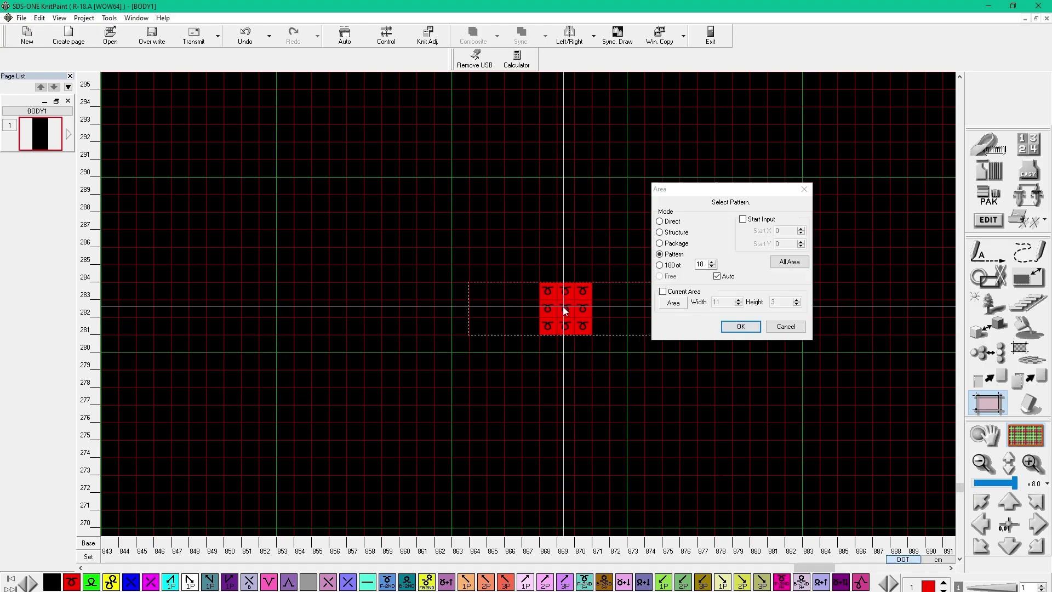
left_click(745, 329)
Define a 3 by 3 area exactly around the red stitch block in Direct mode
left_click(988, 410)
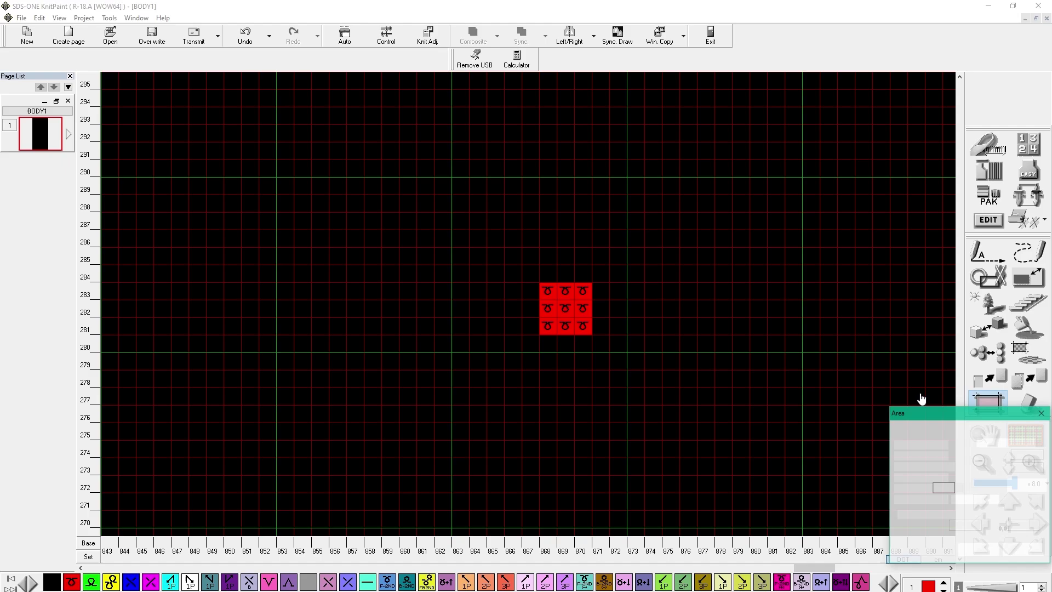
left_click(548, 327)
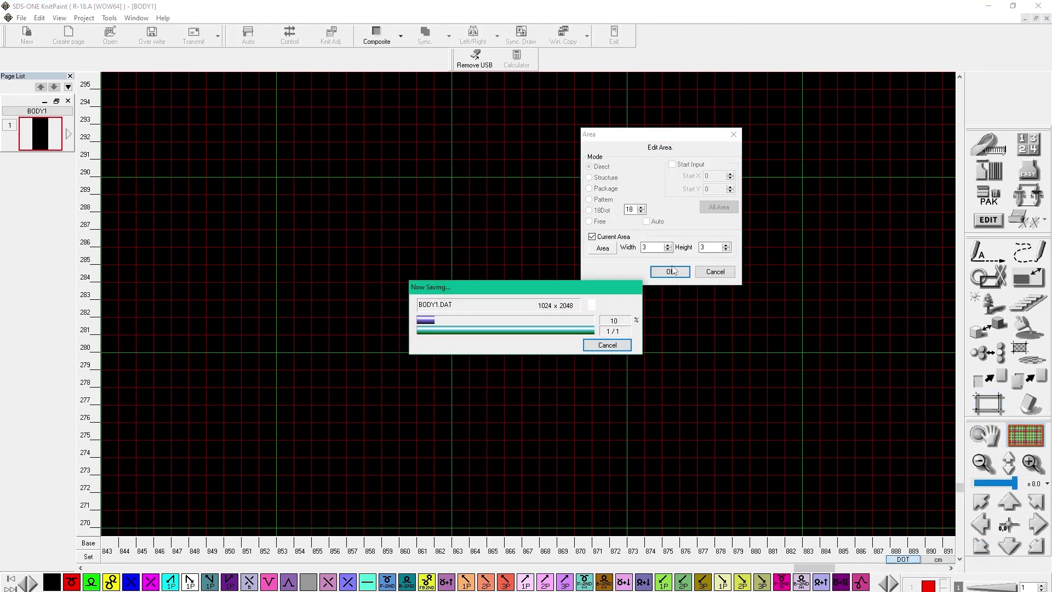
left_click(671, 272)
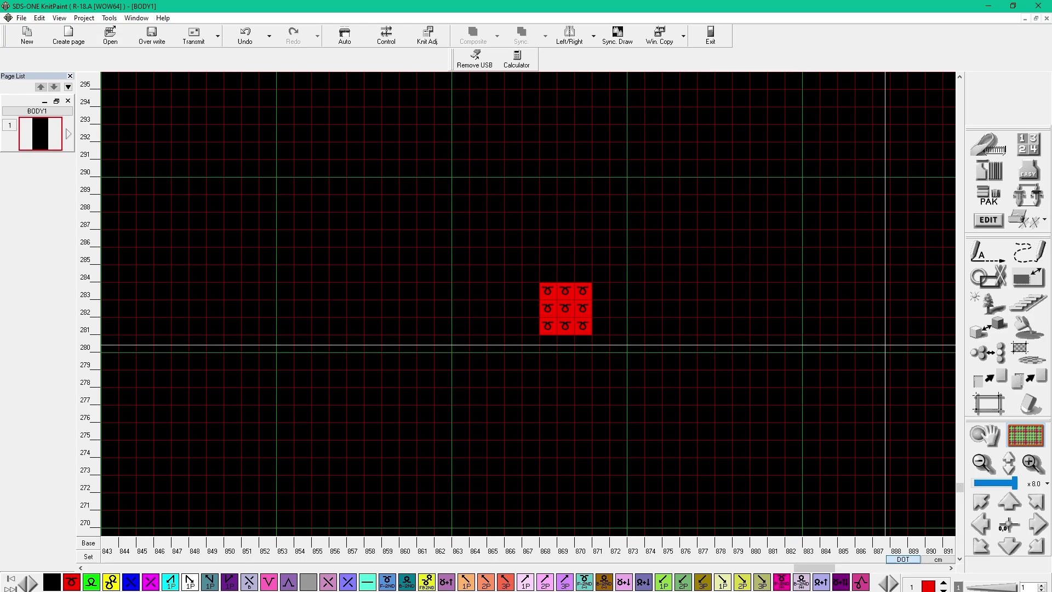
Redefine the red stitch block's area in Pattern mode so it includes the margins on both sides
left_click(981, 406)
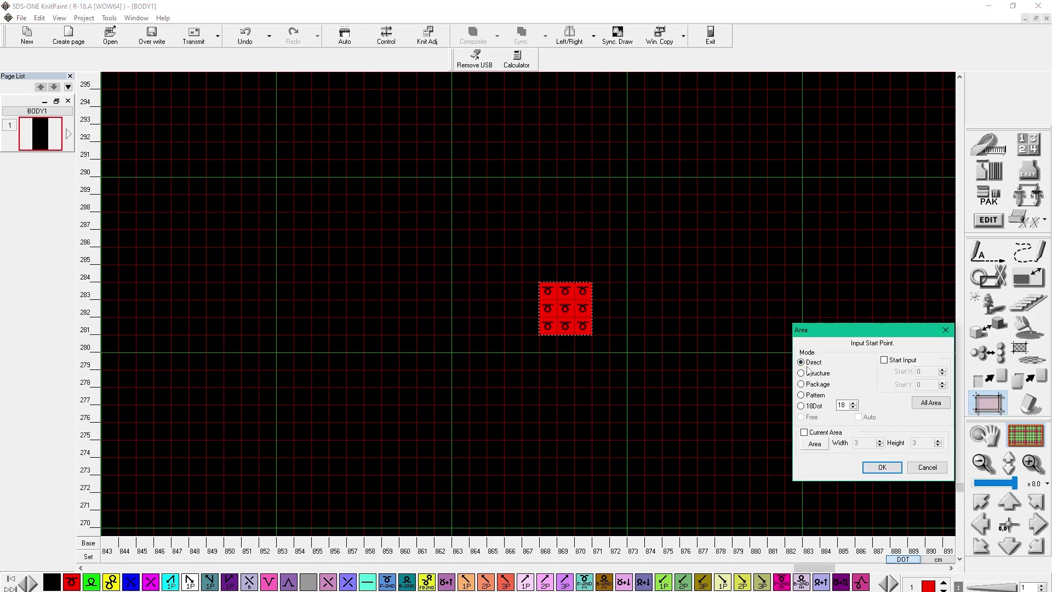
left_click(985, 408)
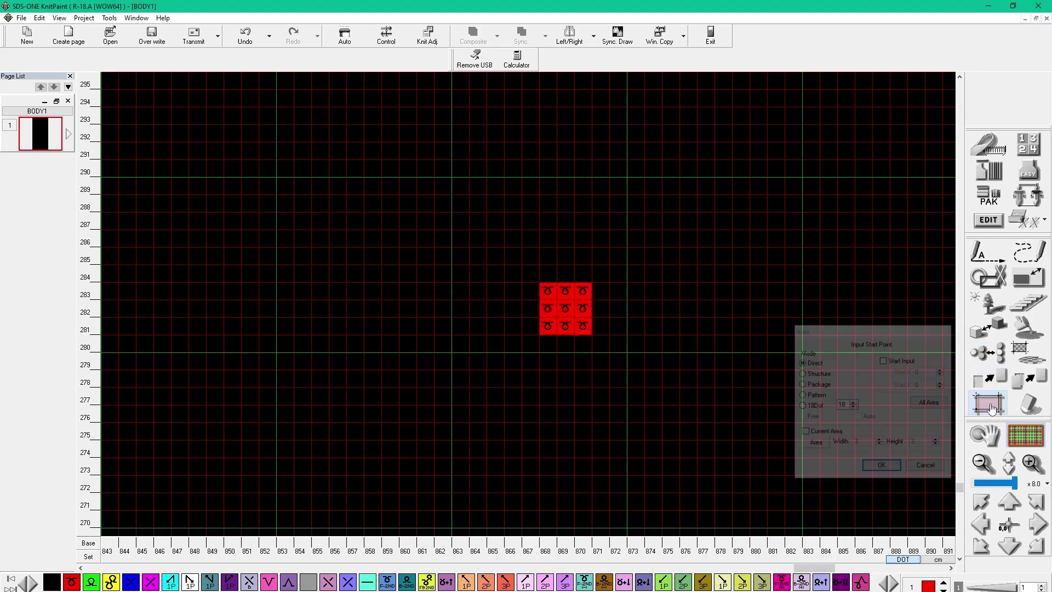
left_click(981, 406)
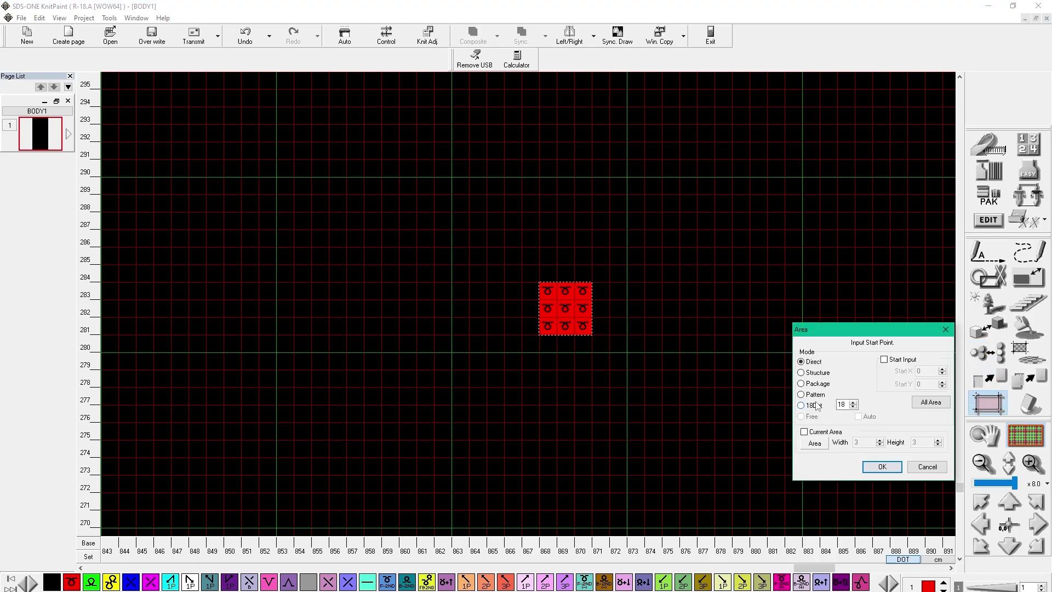
left_click(580, 307)
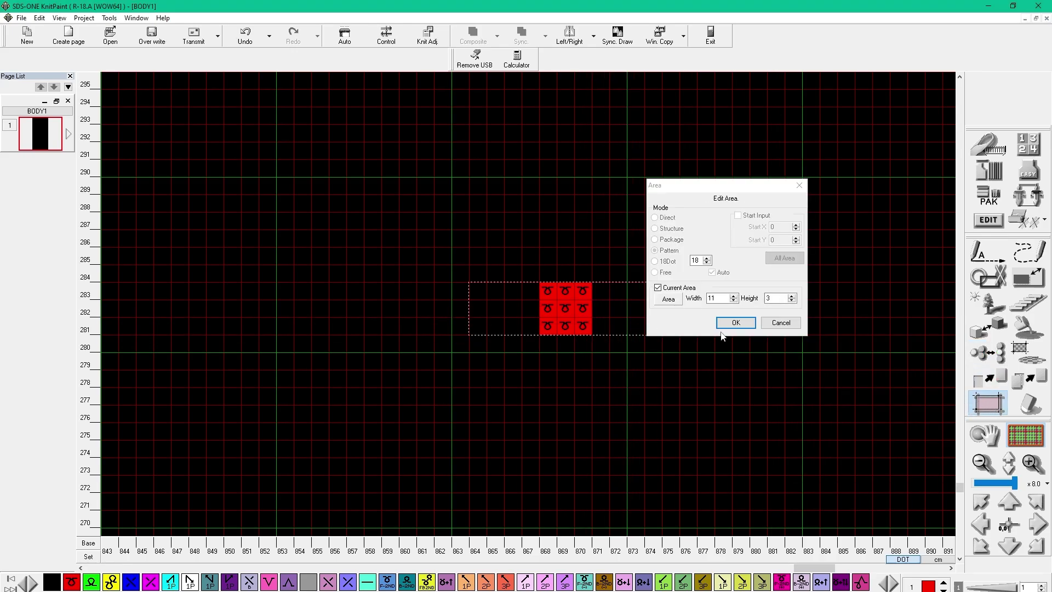
left_click(747, 325)
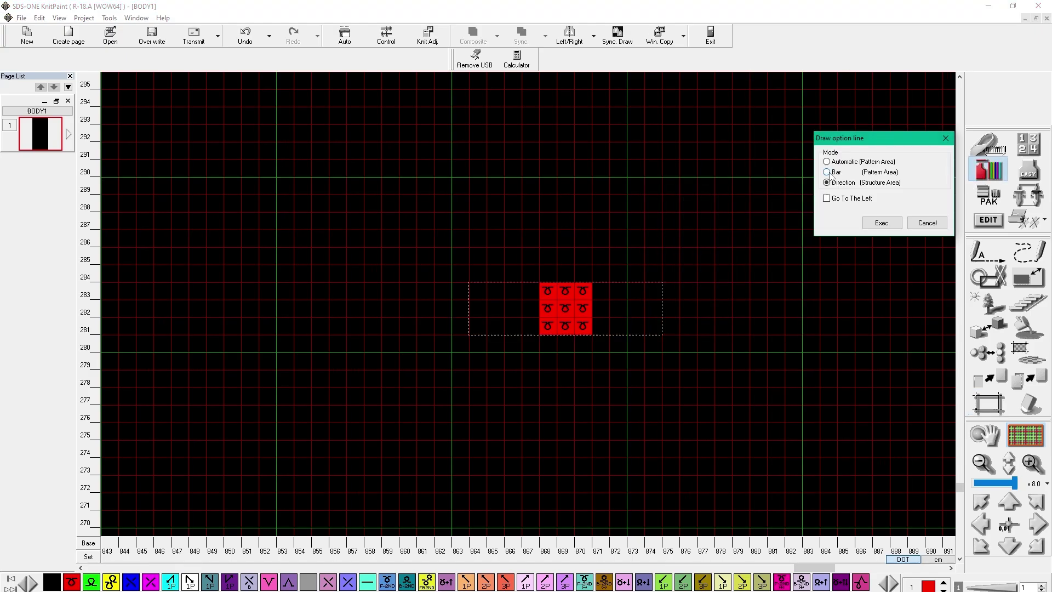
Draw the option lines on both sides of the red block's pattern area
left_click(882, 222)
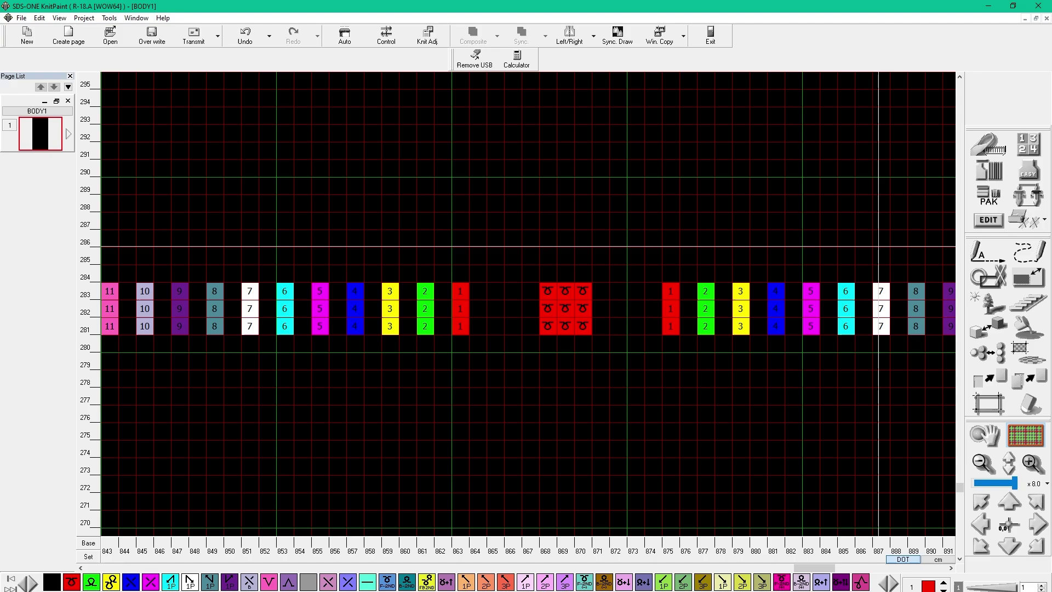
left_click(985, 463)
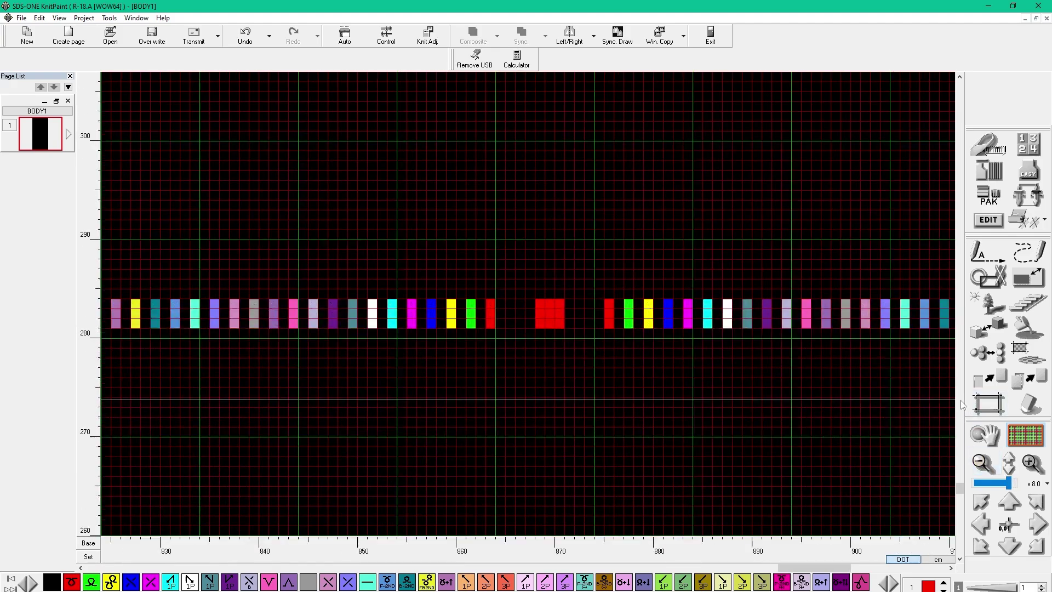
left_click(1031, 464)
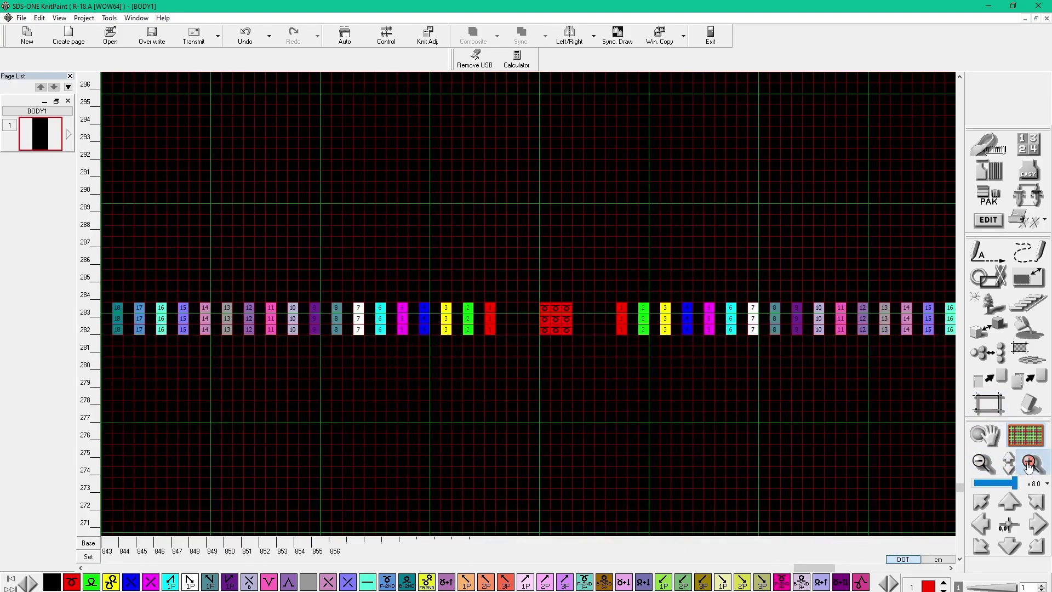
Define an area in Package mode around the red stitch block together with all its option lines
left_click(987, 405)
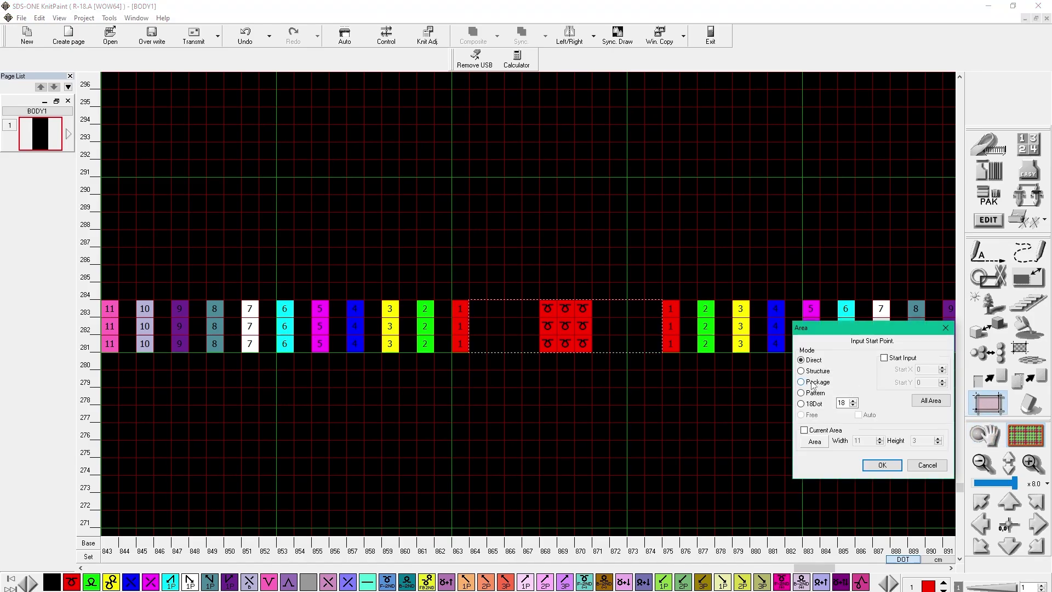
left_click(577, 323)
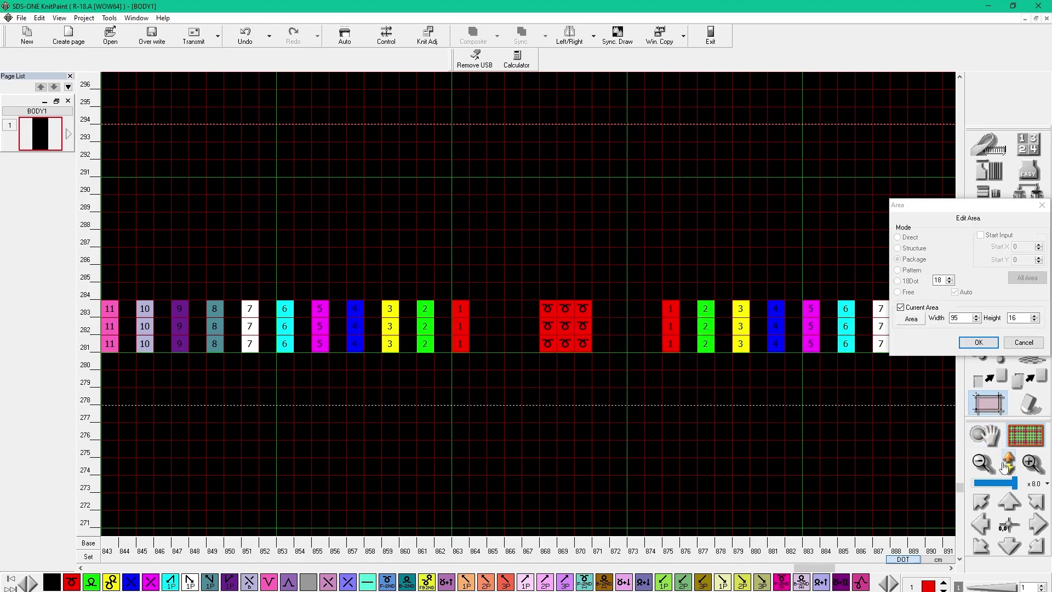
left_click_drag(1014, 486, 1003, 492)
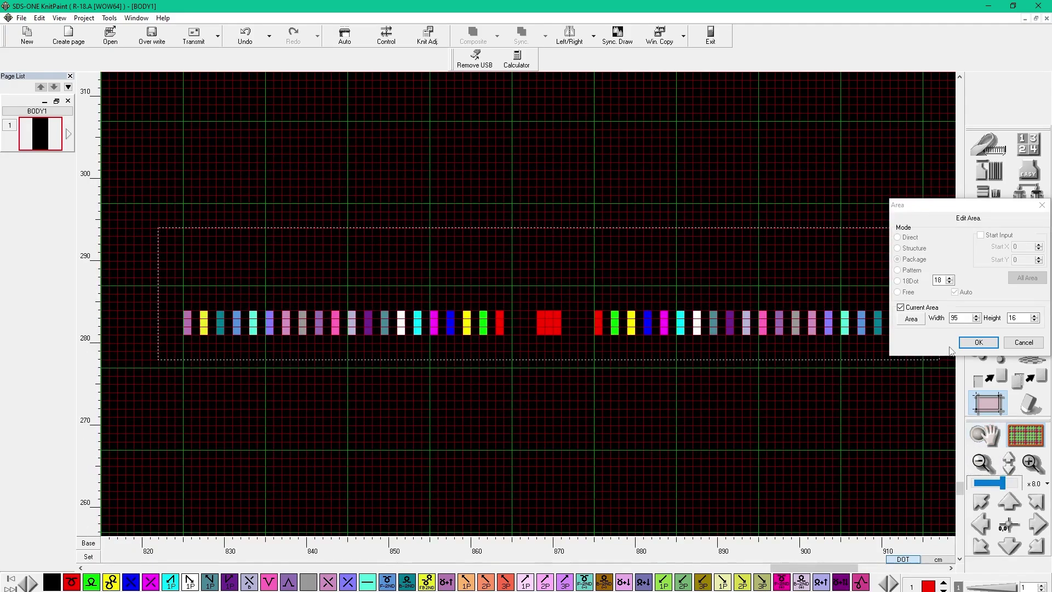
left_click(979, 342)
Redefine the area in Pattern mode around the red stitch block and its margins, and pick the block again for another area selection
left_click(988, 403)
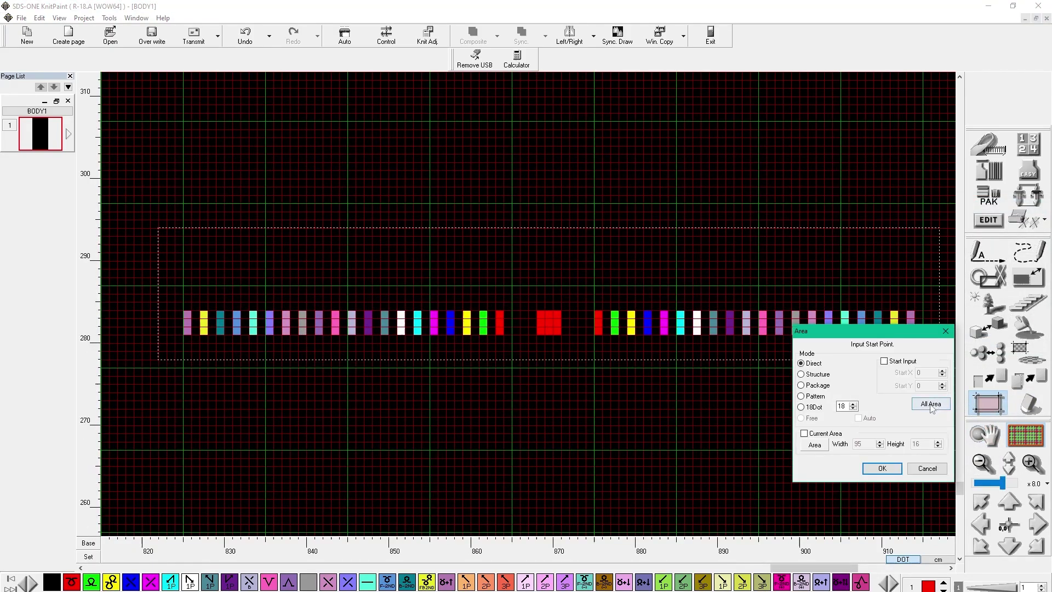
left_click(552, 324)
left_click(676, 346)
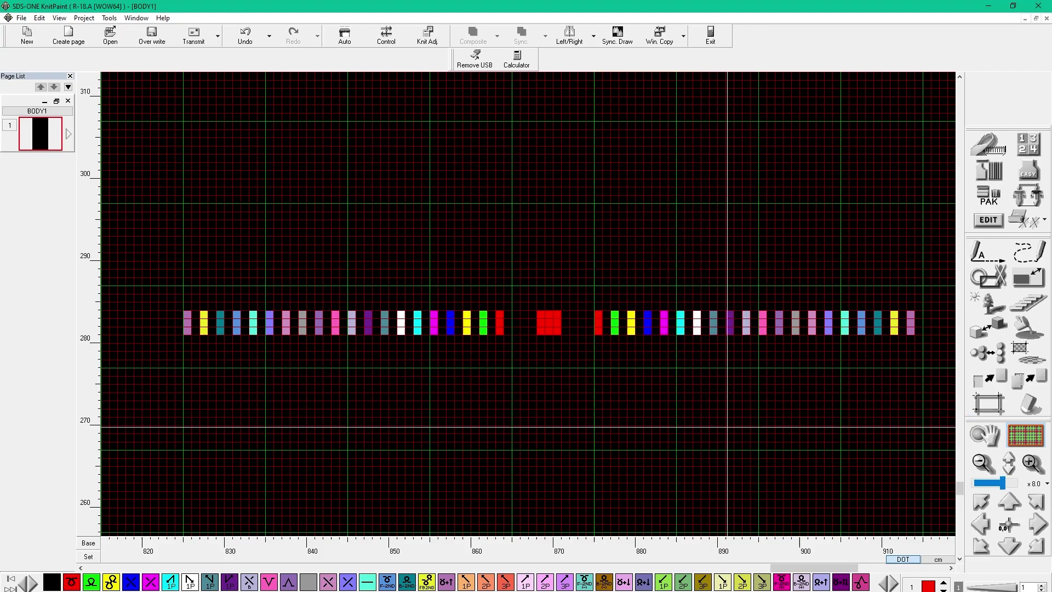
left_click(976, 410)
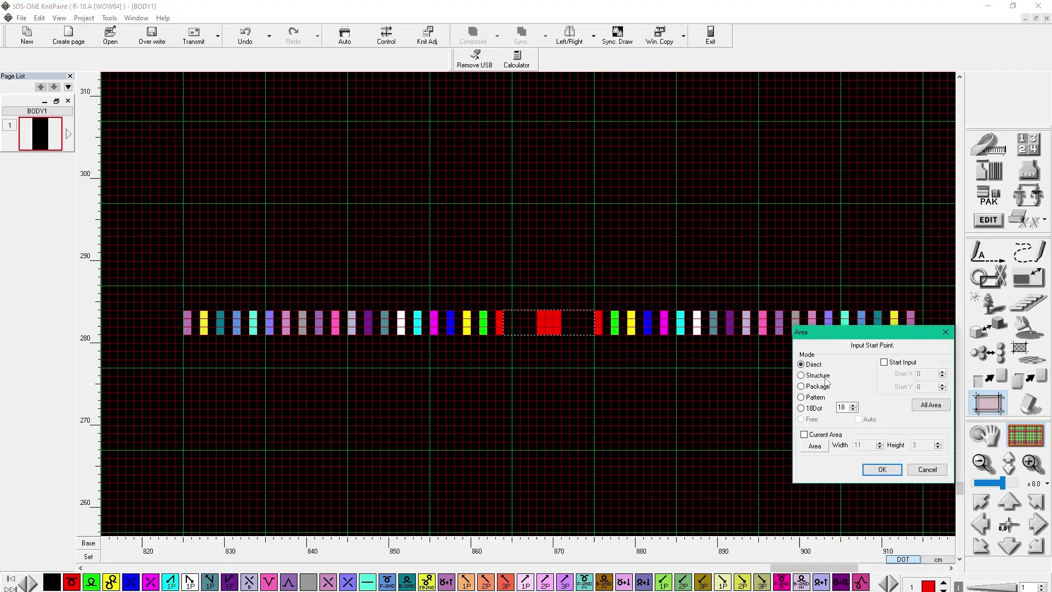
left_click(556, 324)
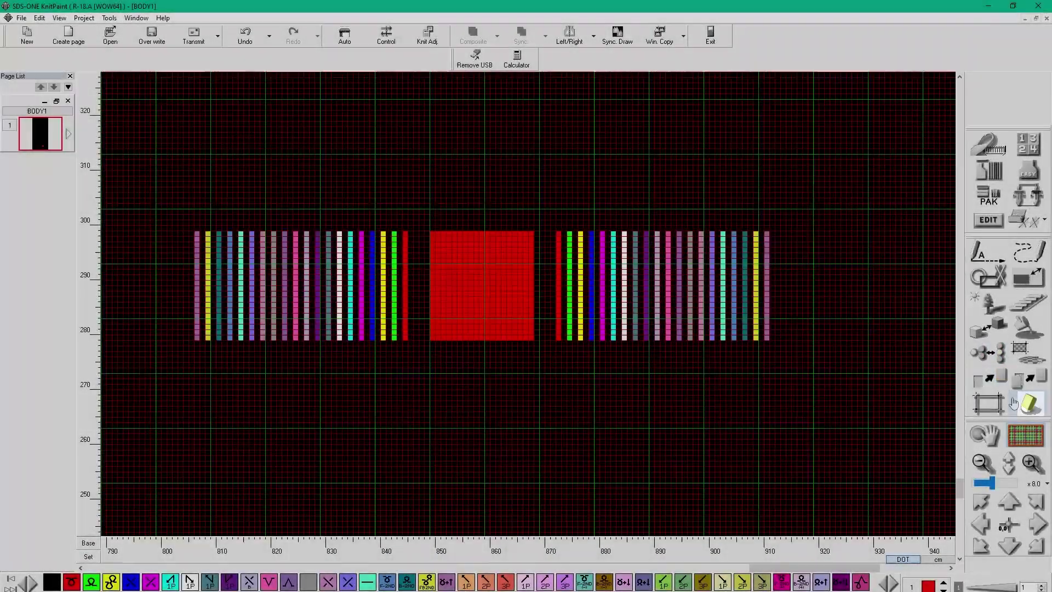
Erase a 6 by 5 block from the red rectangle's lower-right and upper-left corners using Clear with Color 0
left_click(1030, 404)
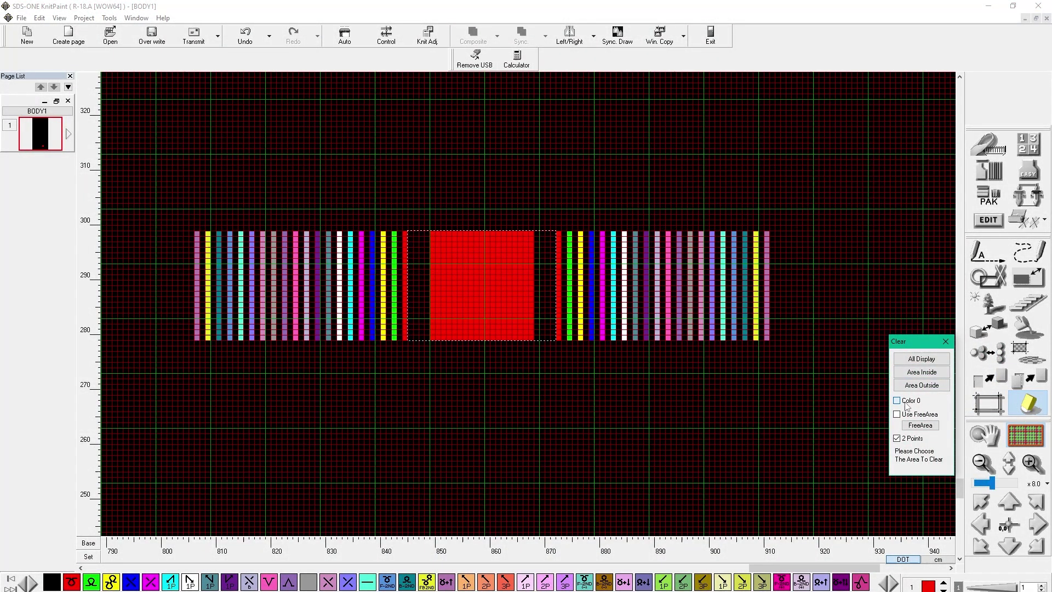
left_click(503, 340)
left_click(531, 316)
left_click(431, 232)
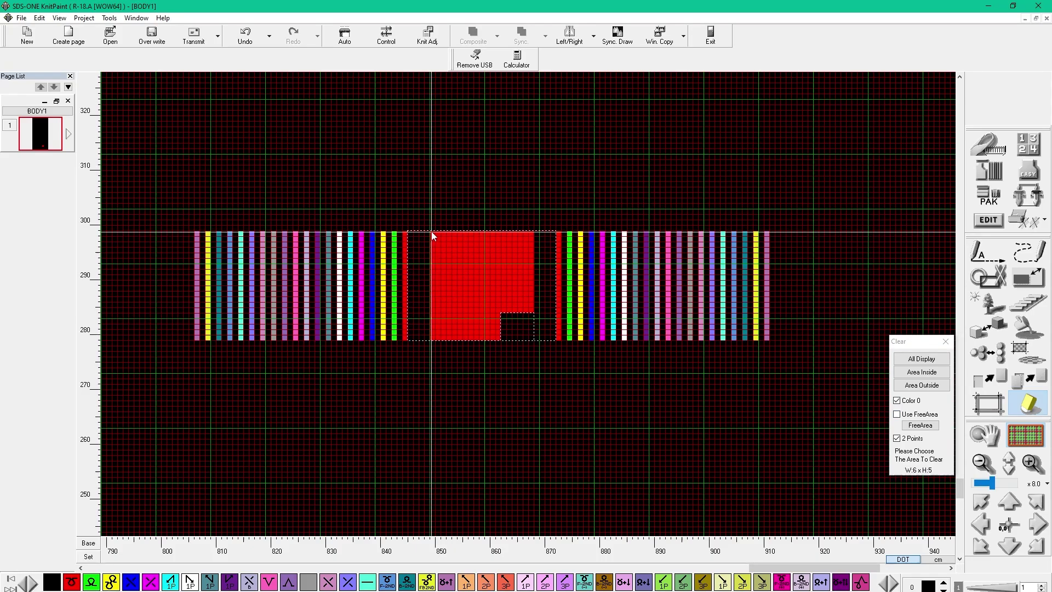
left_click(462, 256)
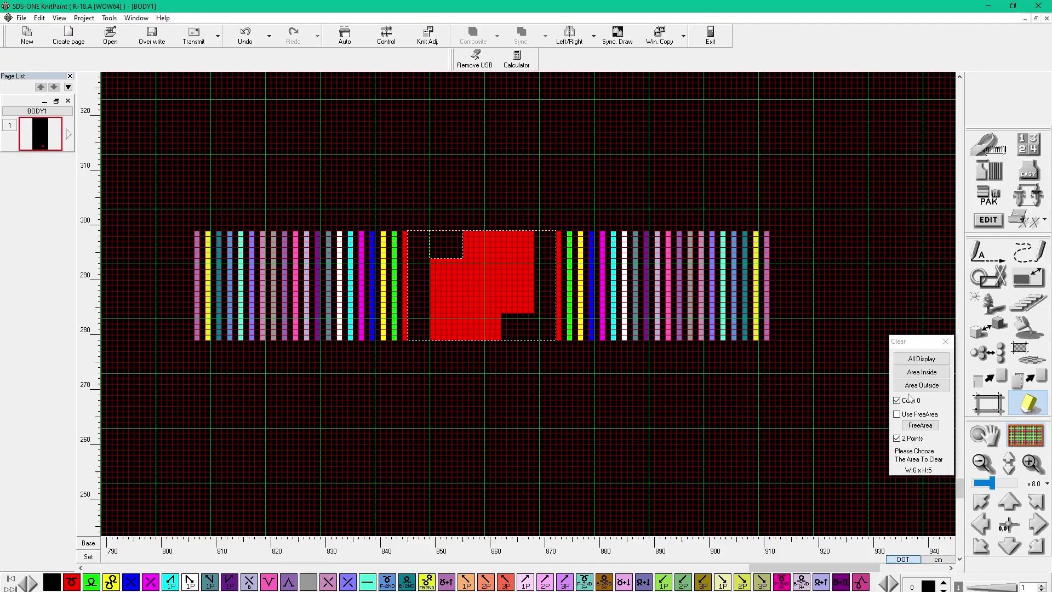
Set a Pattern mode area around the notched red shape, including its side margins
left_click(980, 404)
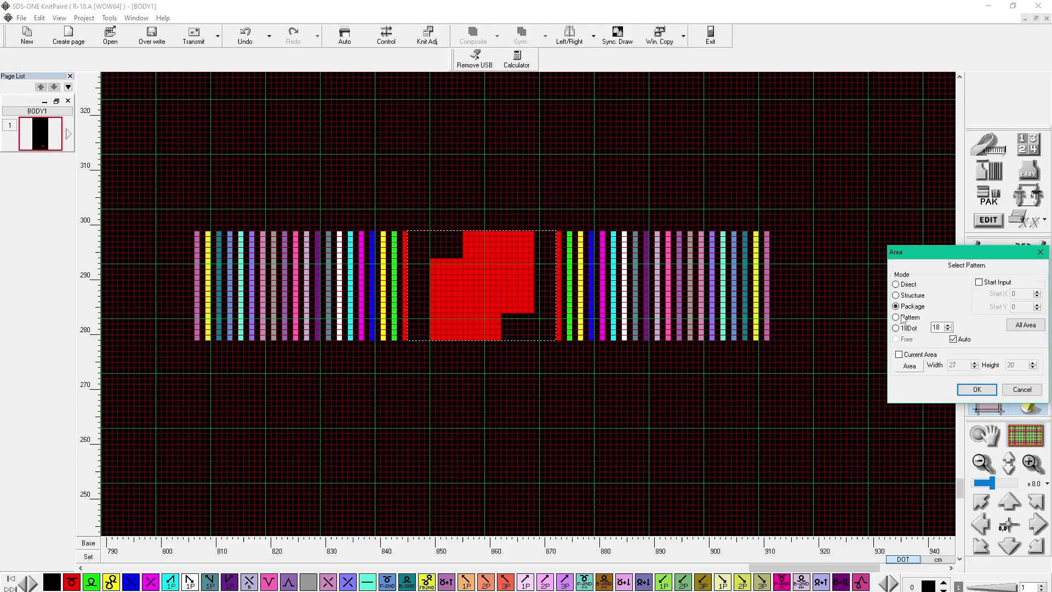
left_click(502, 291)
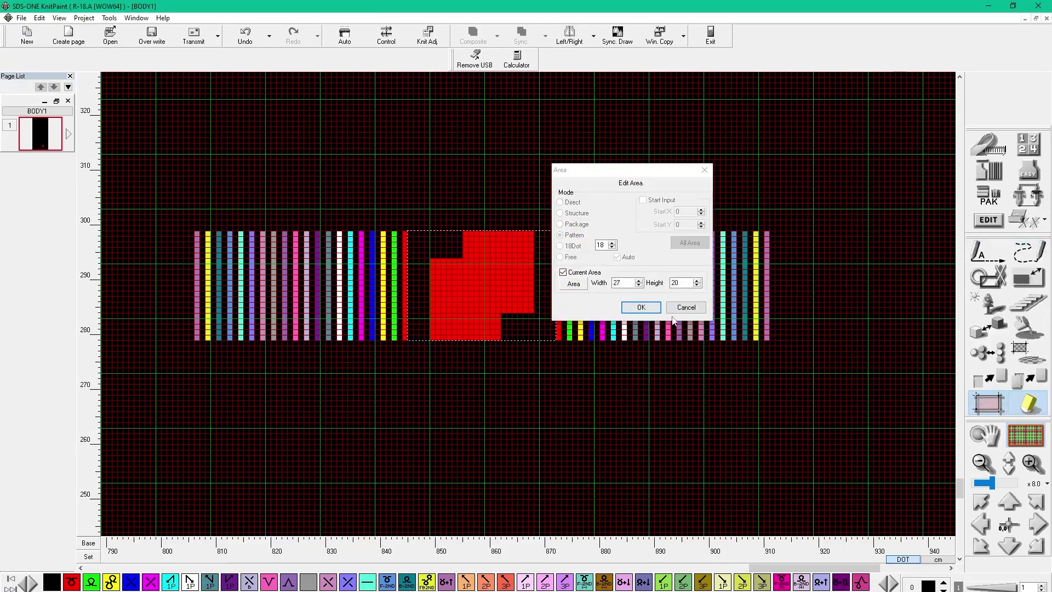
left_click(646, 308)
Clear everything inside the pattern area around the red shape, and undo the clearing
left_click(1026, 406)
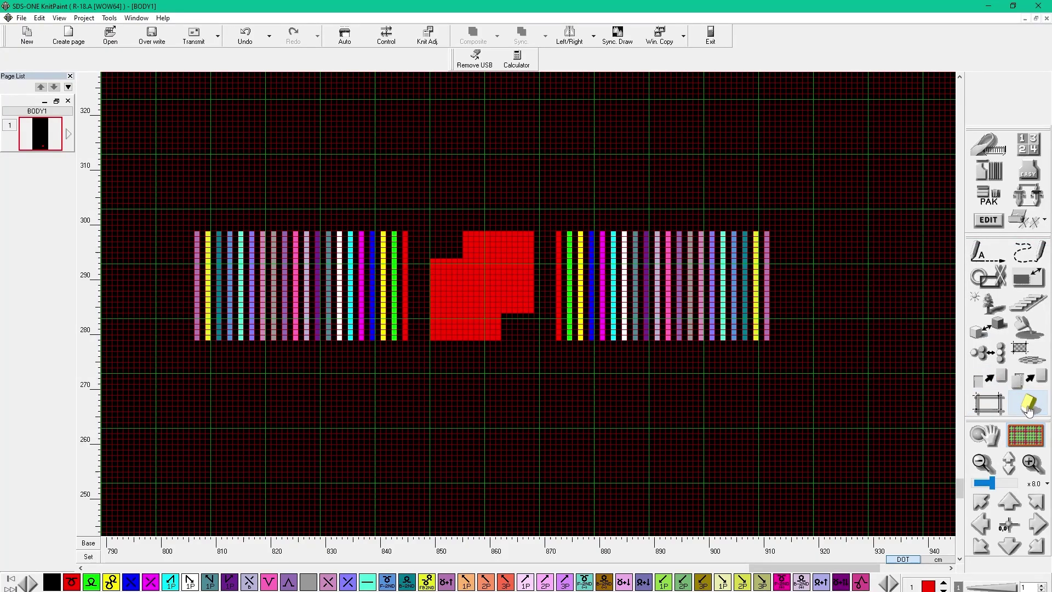
left_click(1026, 407)
left_click(922, 374)
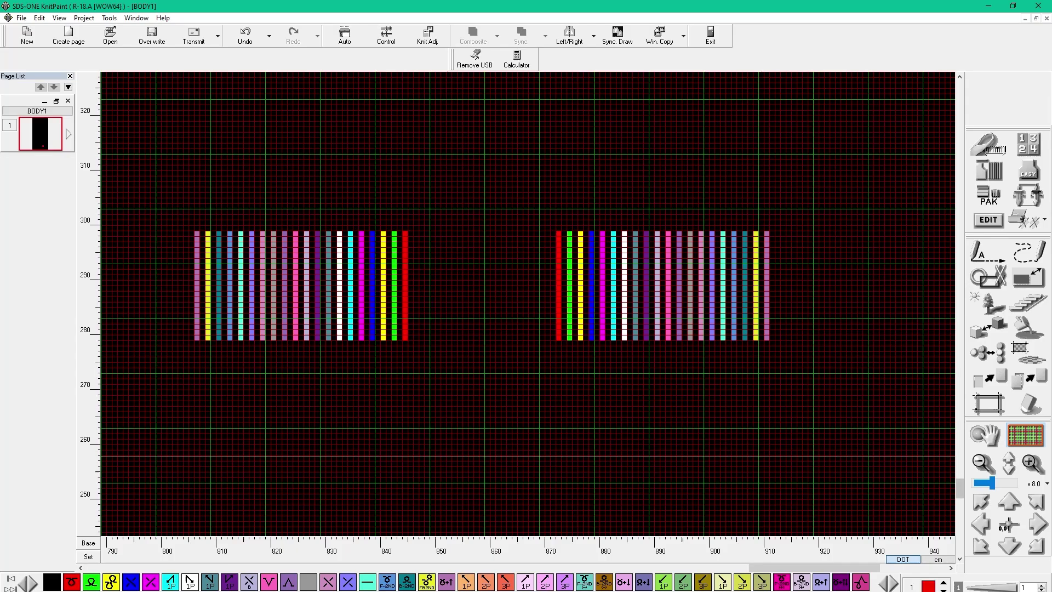
left_click(246, 39)
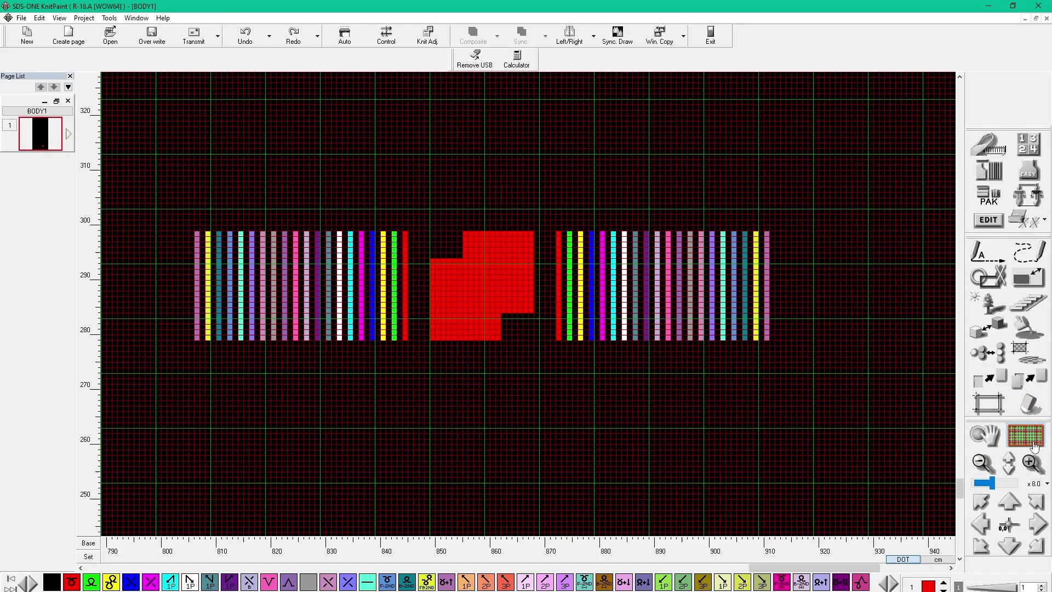
Clear everything outside the pattern area with Color 0, and undo the clearing
left_click(1029, 405)
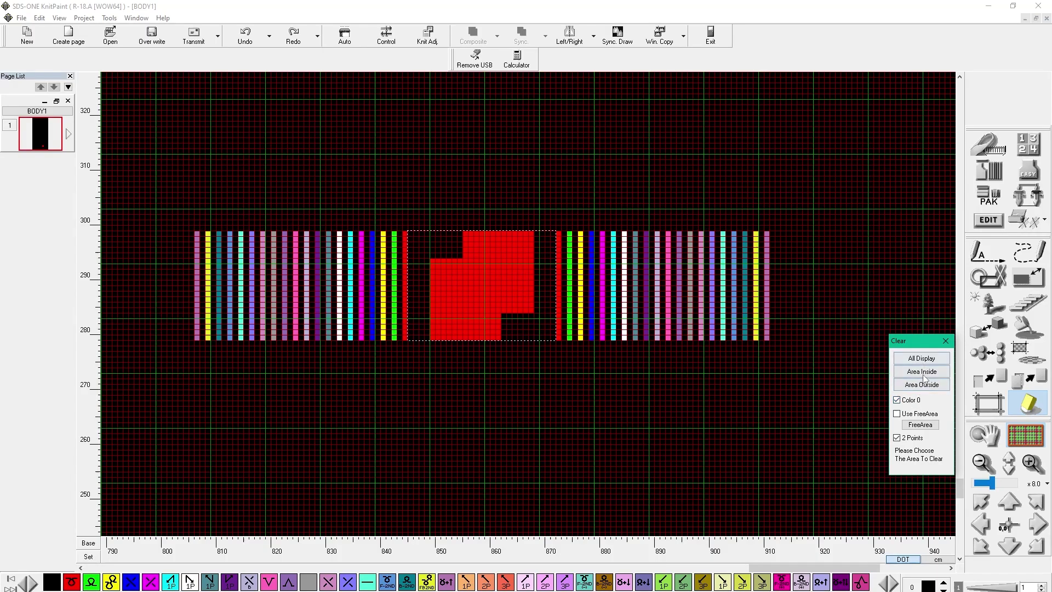
left_click(922, 386)
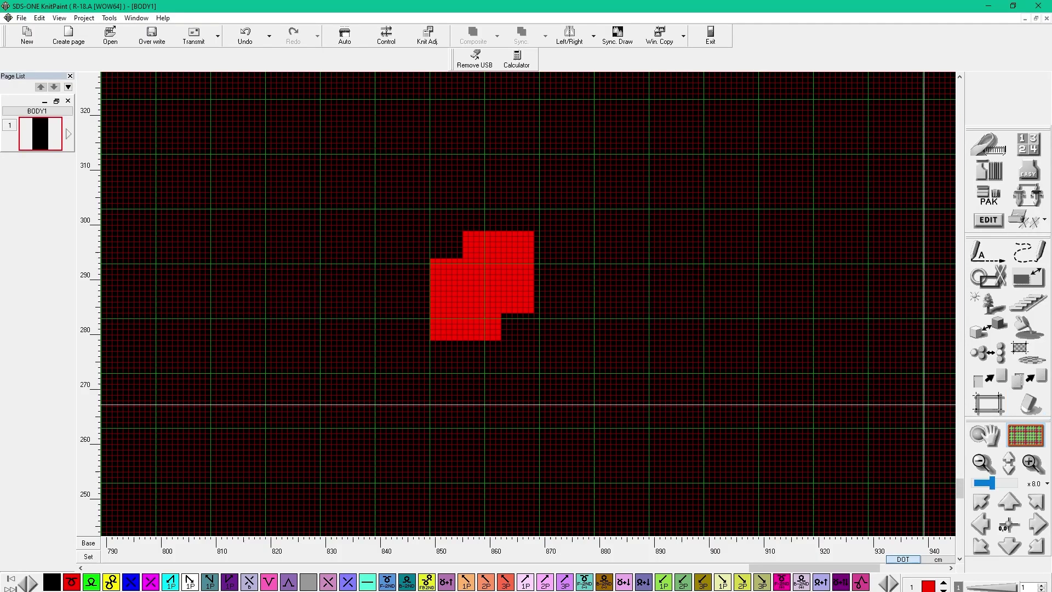
left_click(260, 36)
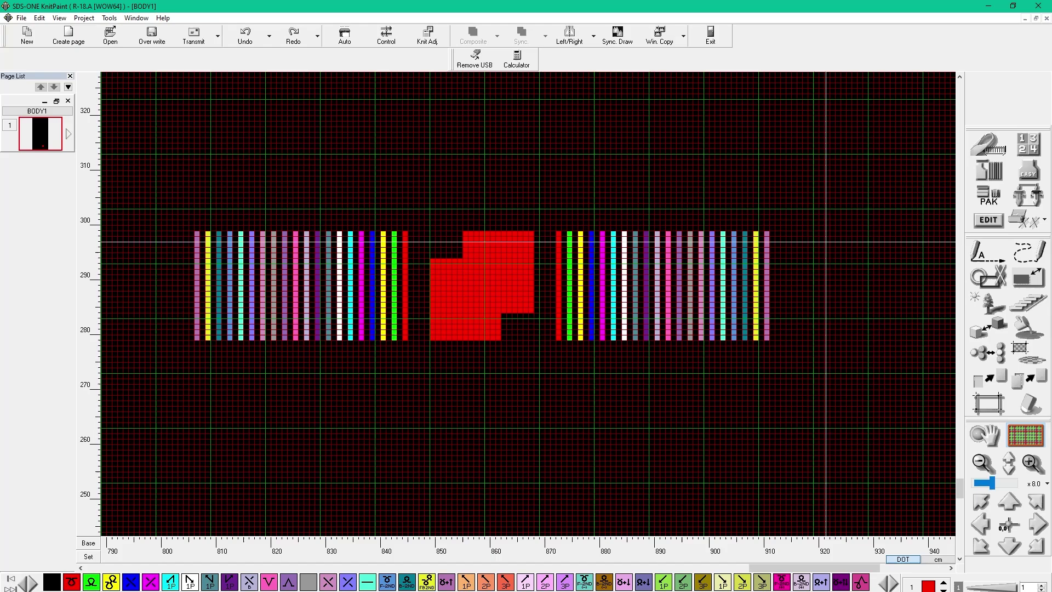
Clear a 124 by 28 rectangle around the whole pattern by two points with Color 0, and undo it
left_click(1009, 406)
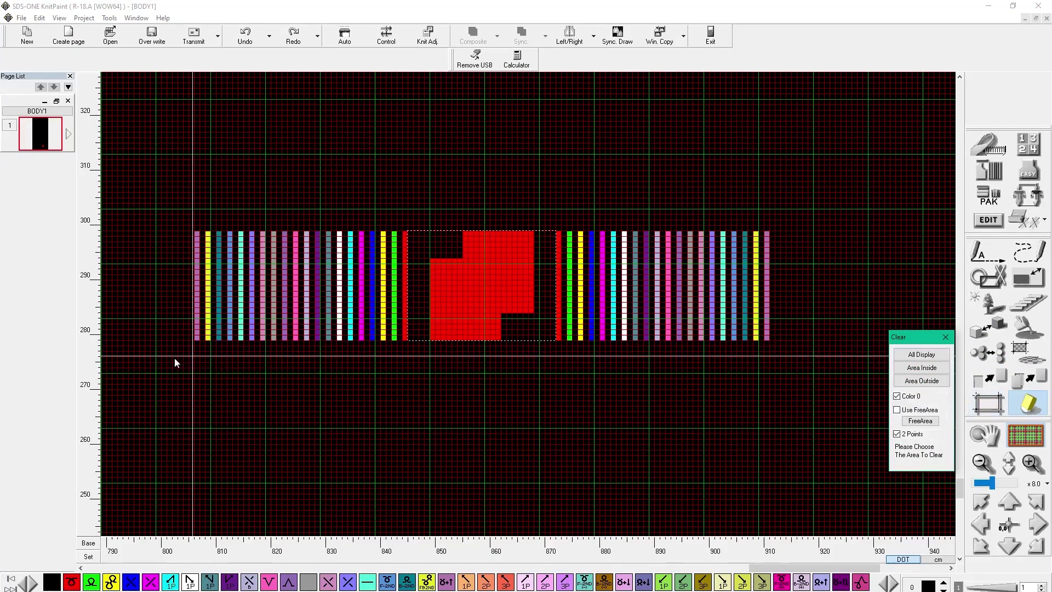
left_click(147, 365)
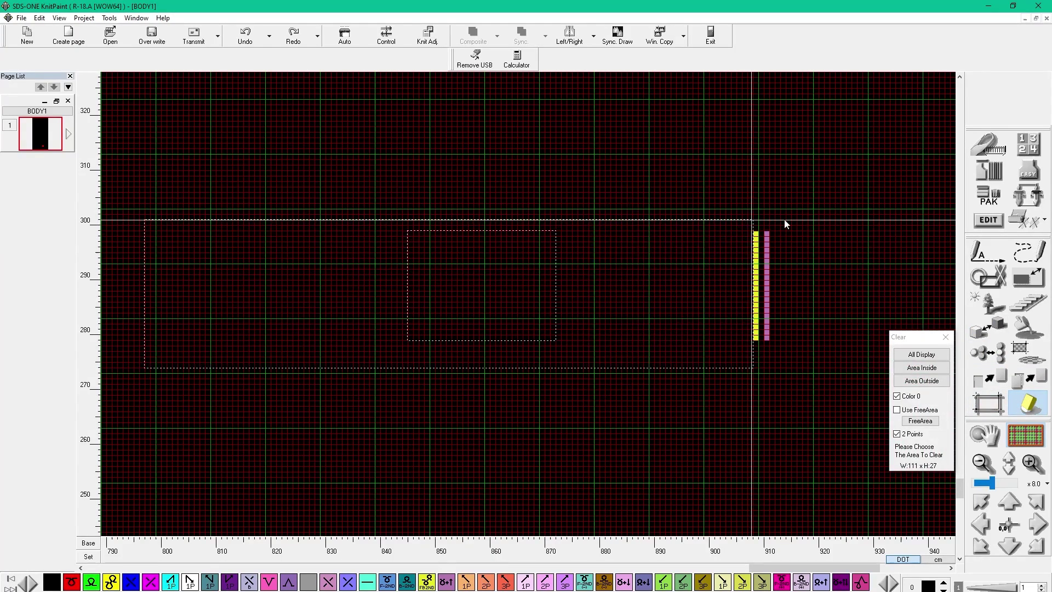
left_click(823, 216)
left_click(260, 41)
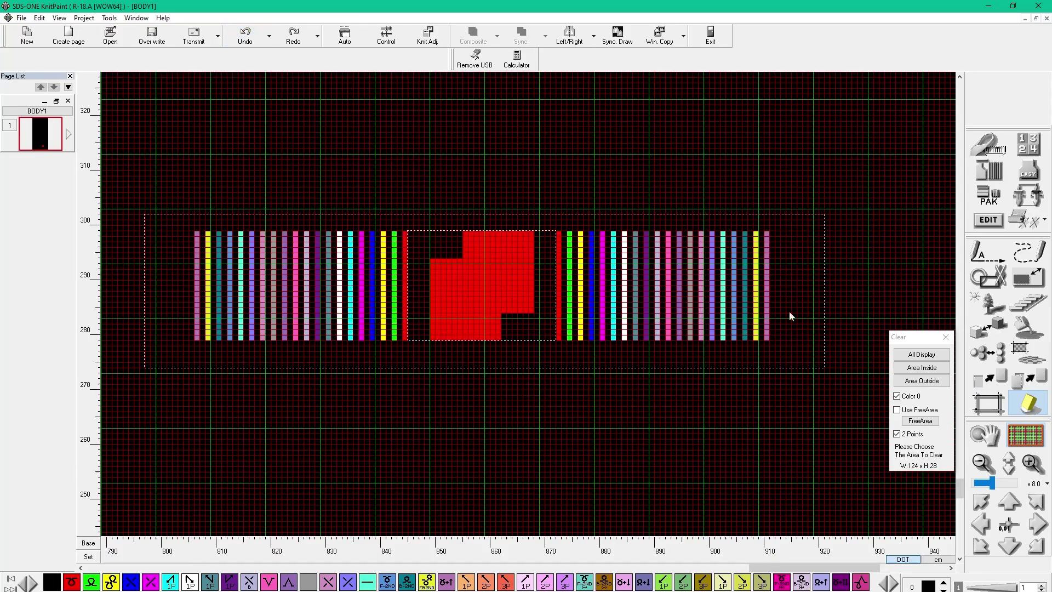
Clear the entire canvas with the All Display option, and undo the clearing
left_click(951, 339)
left_click(1027, 408)
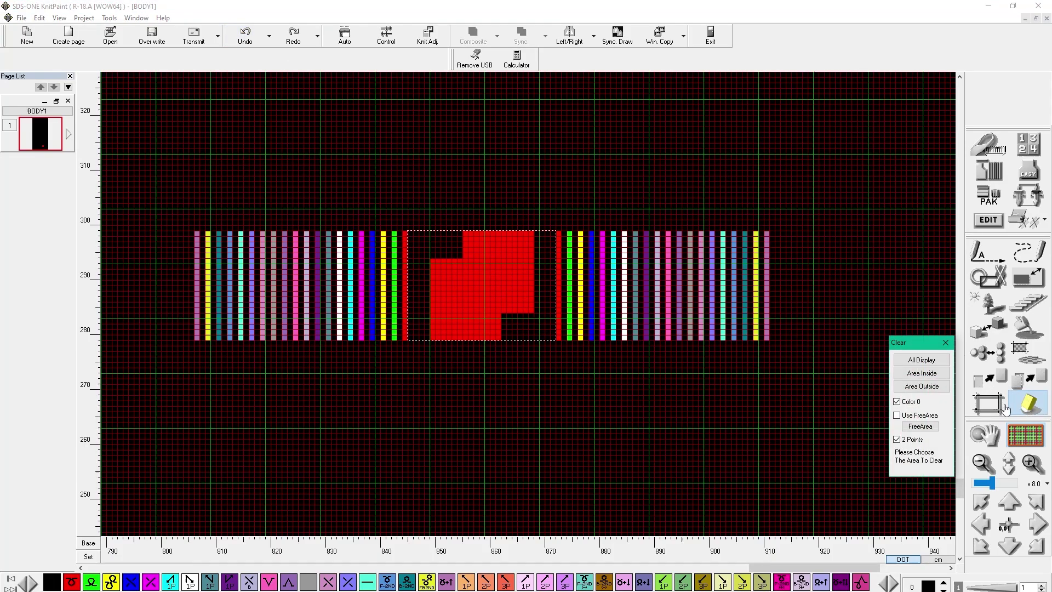
left_click(921, 364)
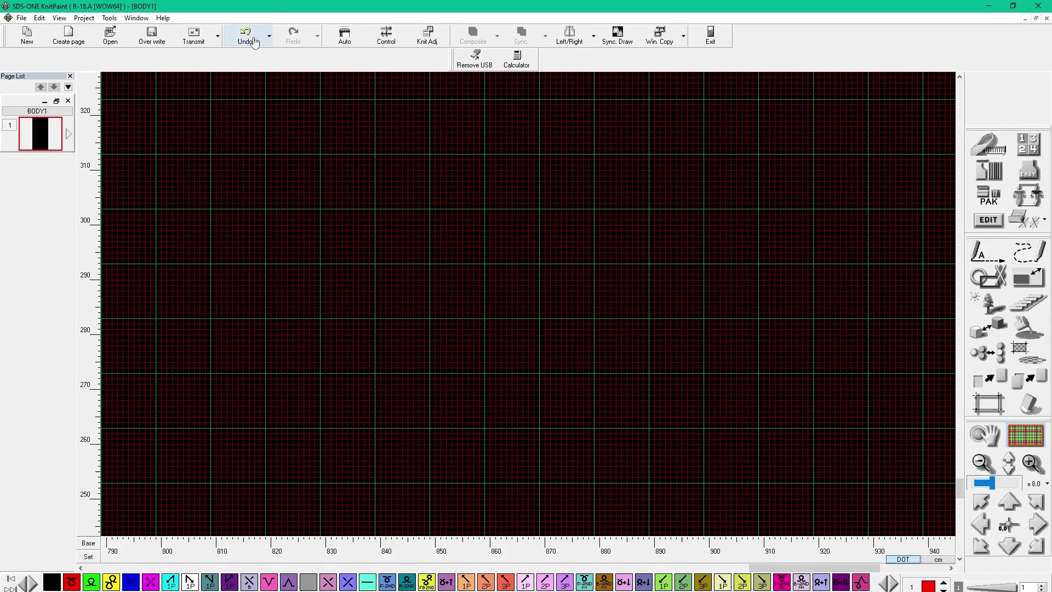
left_click(247, 37)
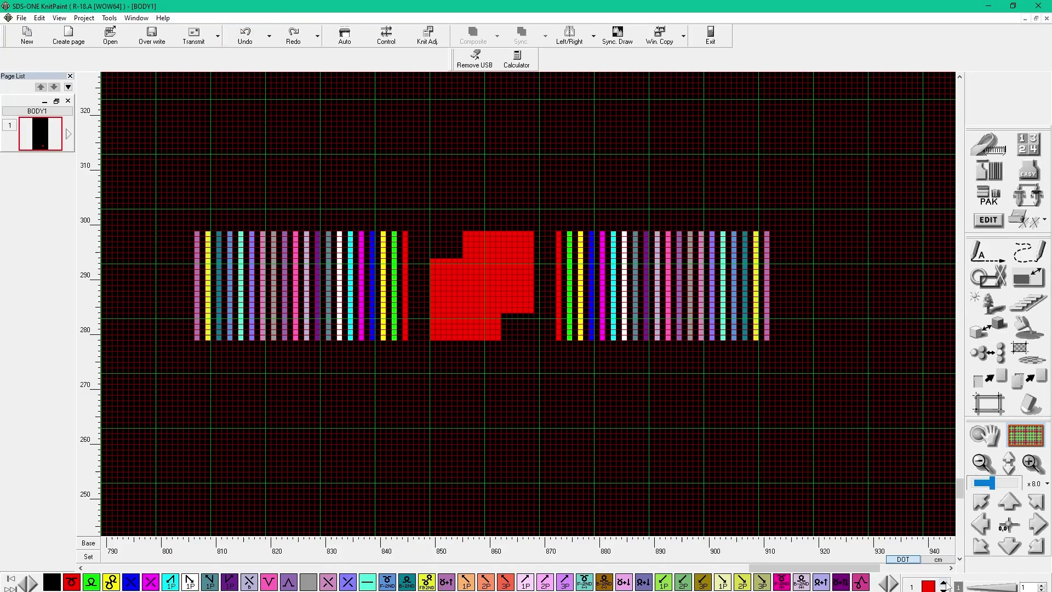
Fill a two-point rectangle below the red shape with green color 2 using Clear with Color 0 turned off
left_click(1029, 405)
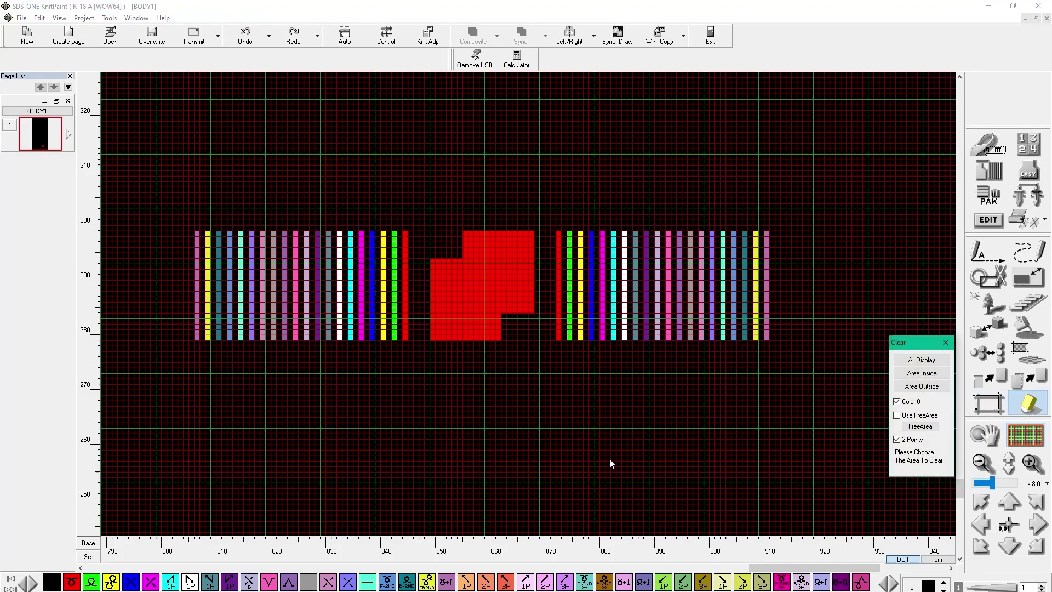
left_click(506, 488)
left_click(898, 402)
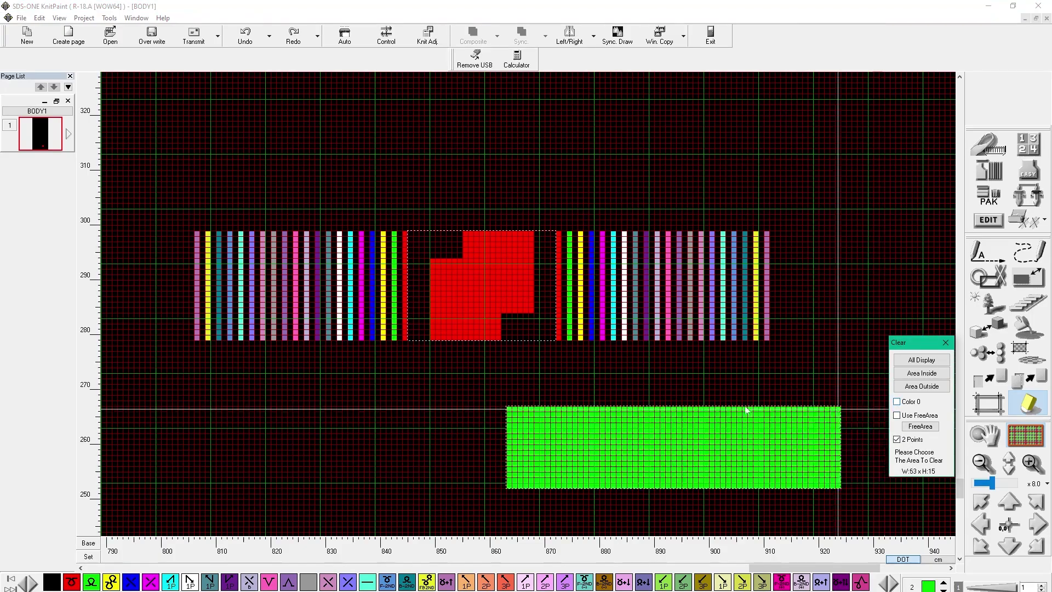
left_click(606, 385)
Set a Package mode area around the red shape and all its option lines
left_click(988, 403)
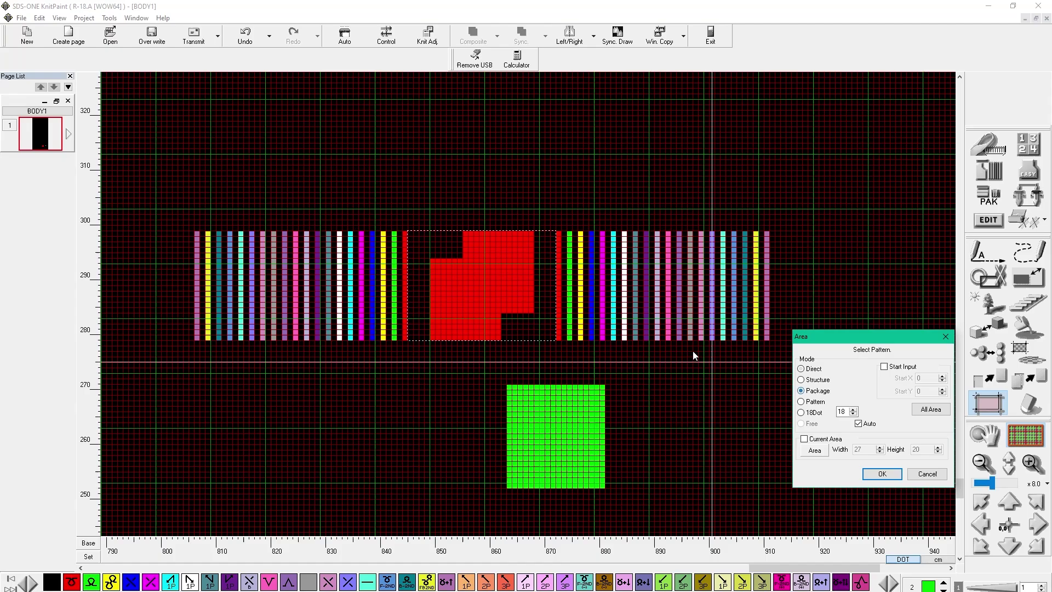
left_click(542, 299)
left_click(878, 313)
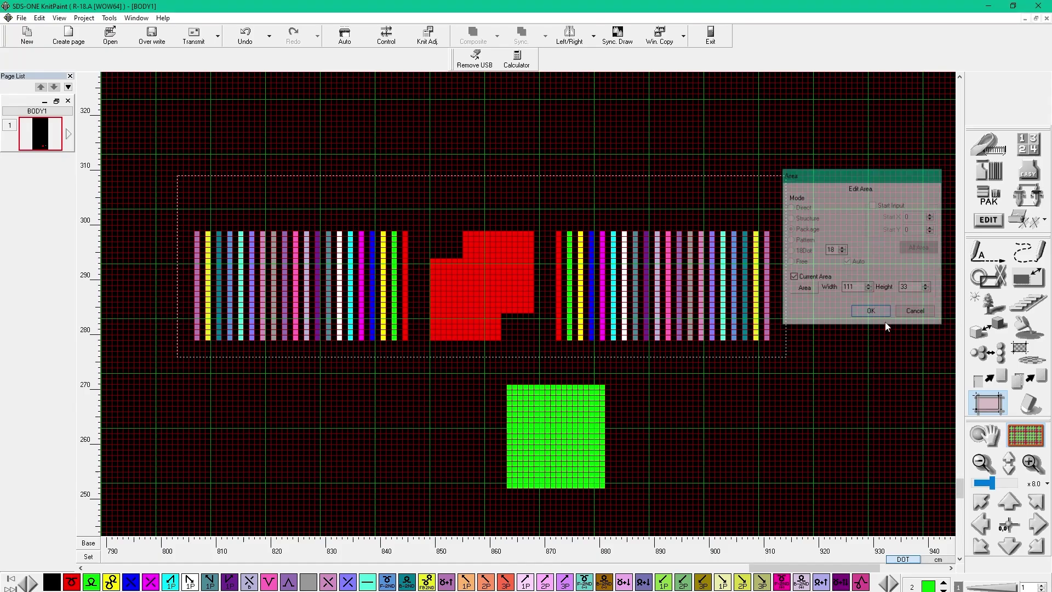
Fill everything outside the package area with green color 2 using Clear, and undo the fill
left_click(1029, 410)
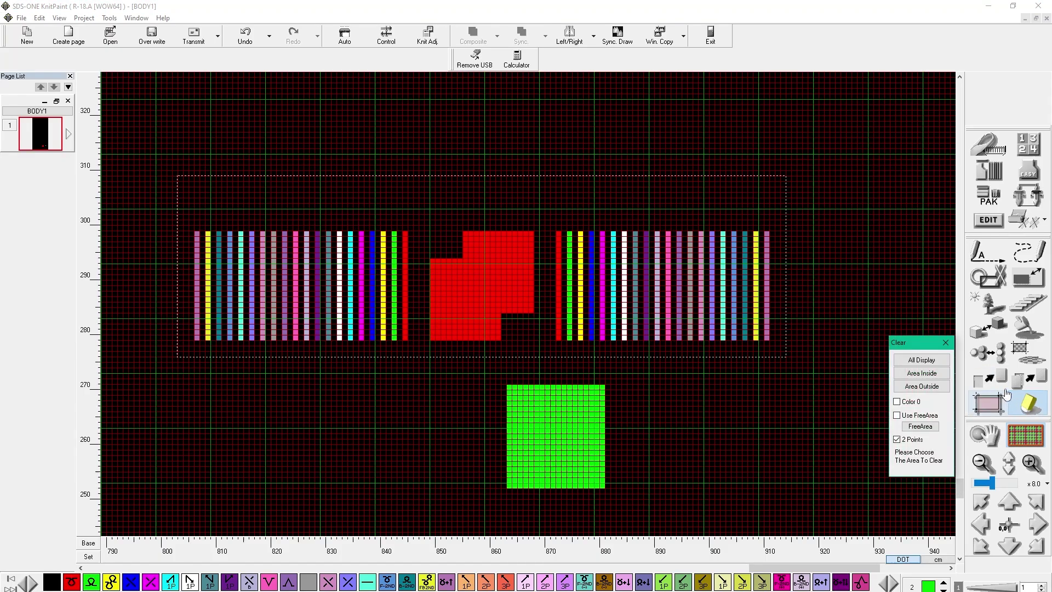
left_click(935, 387)
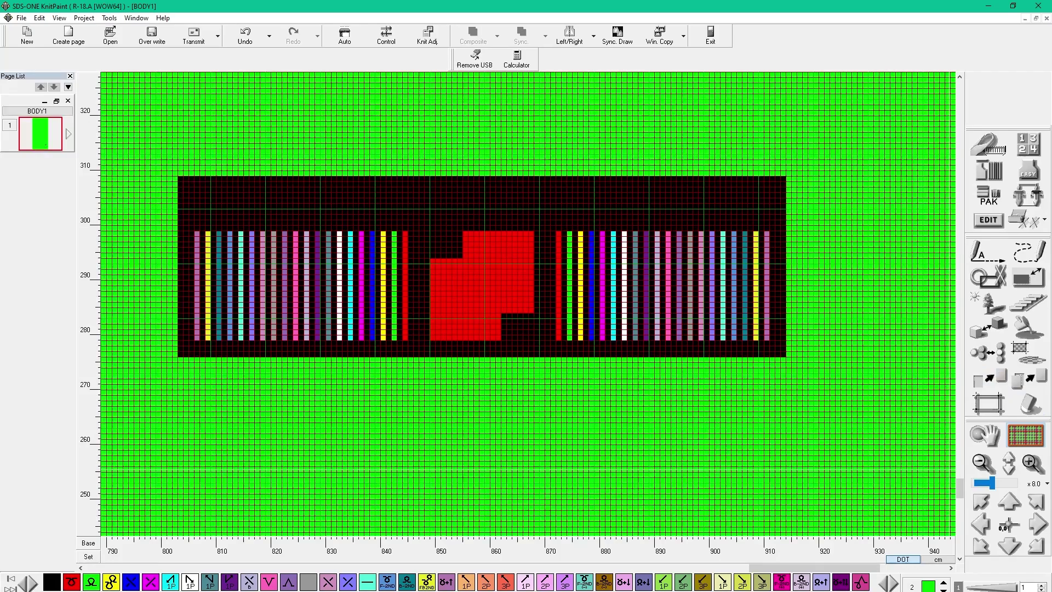
left_click(245, 36)
Fill the inside of the package area with green color 2 using Clear, and undo the fill
left_click(1029, 406)
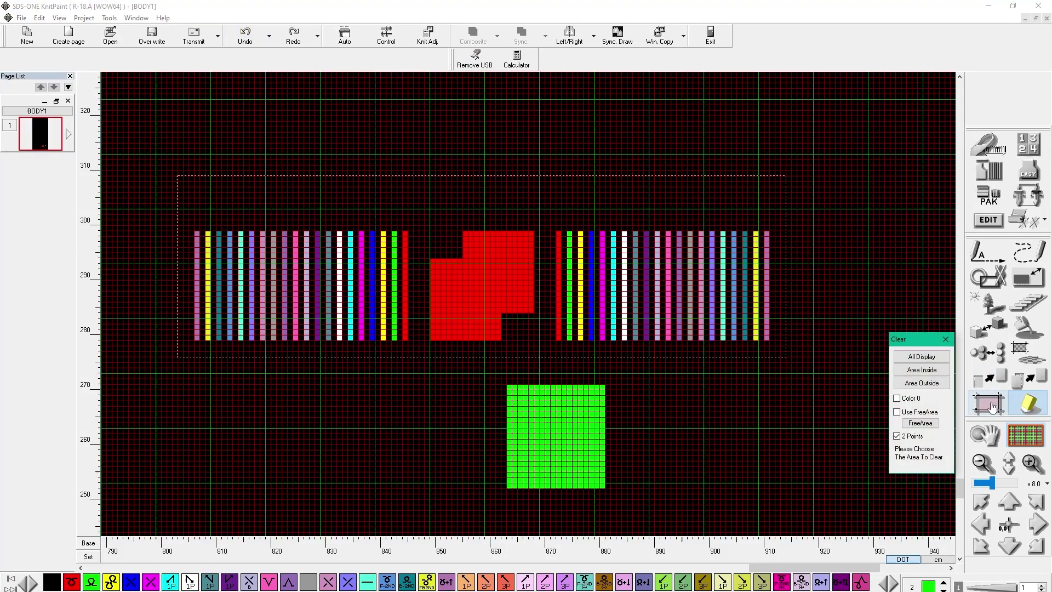
left_click(940, 386)
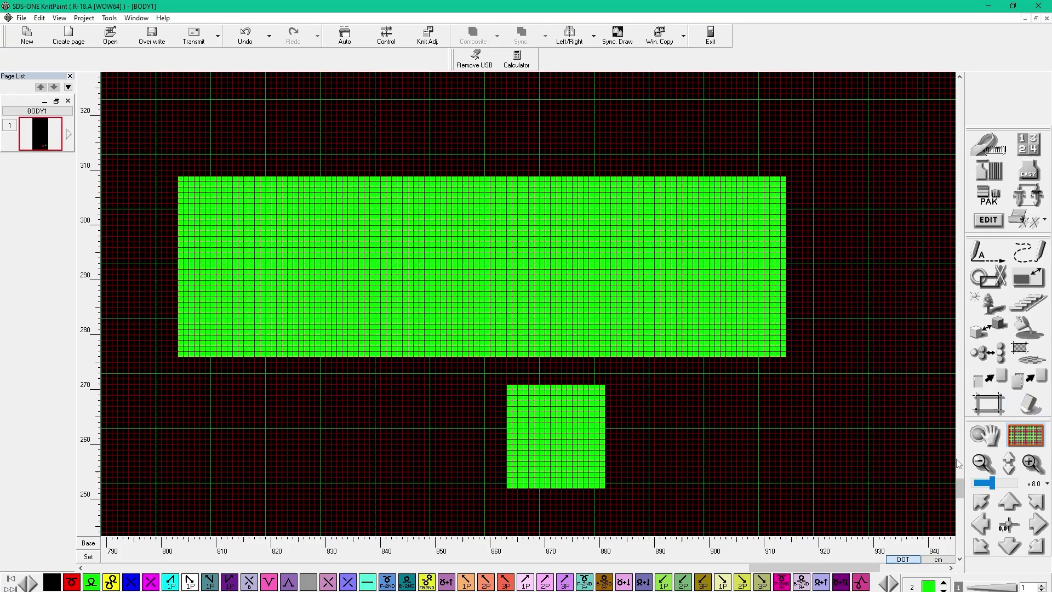
left_click(249, 38)
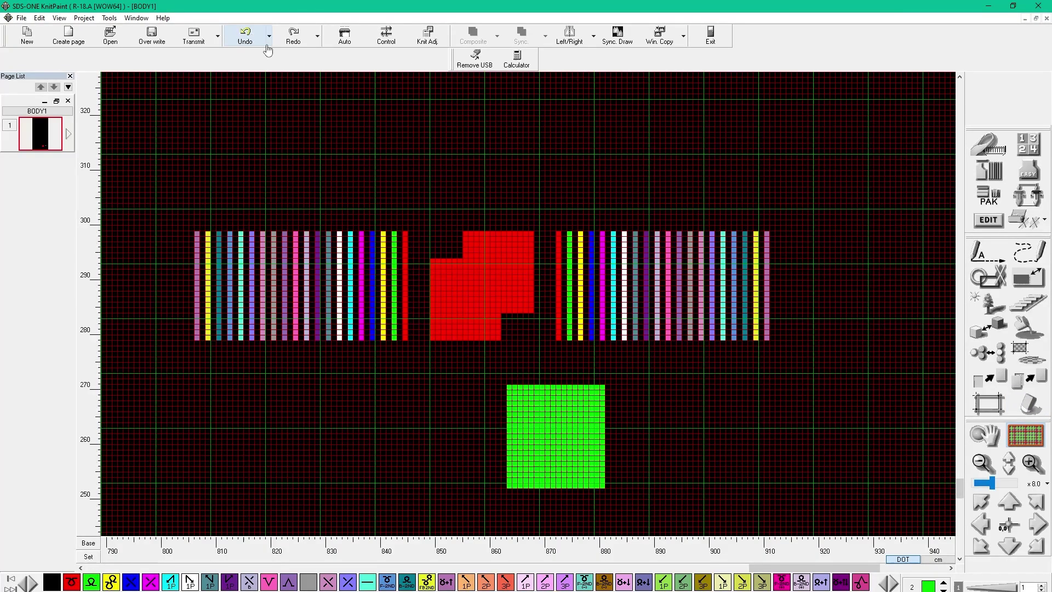
Run Clear with green color 2 on the area outside the package area once more, and undo it
left_click(1015, 411)
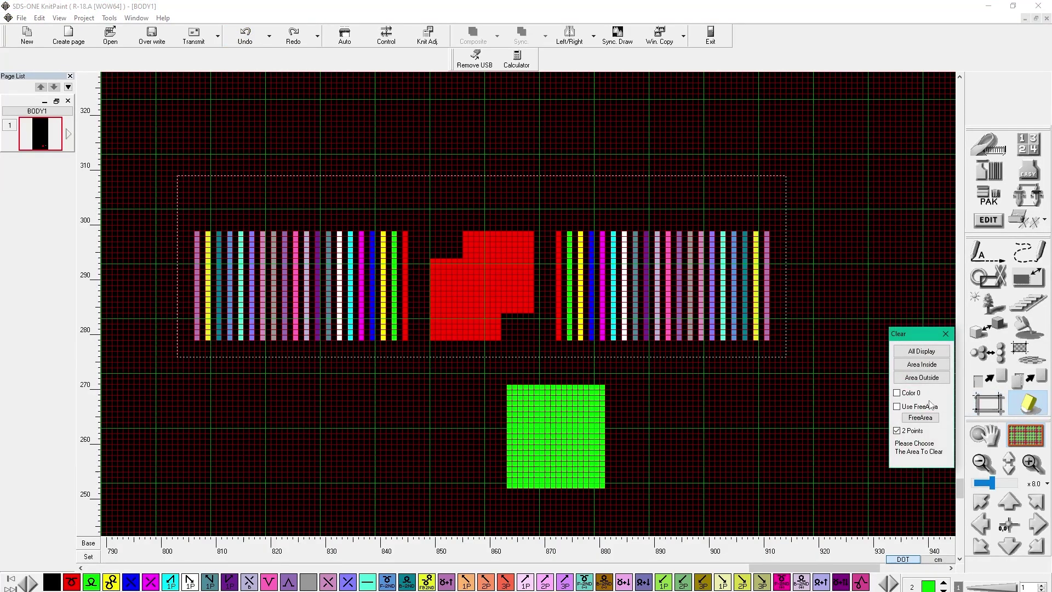
left_click(922, 377)
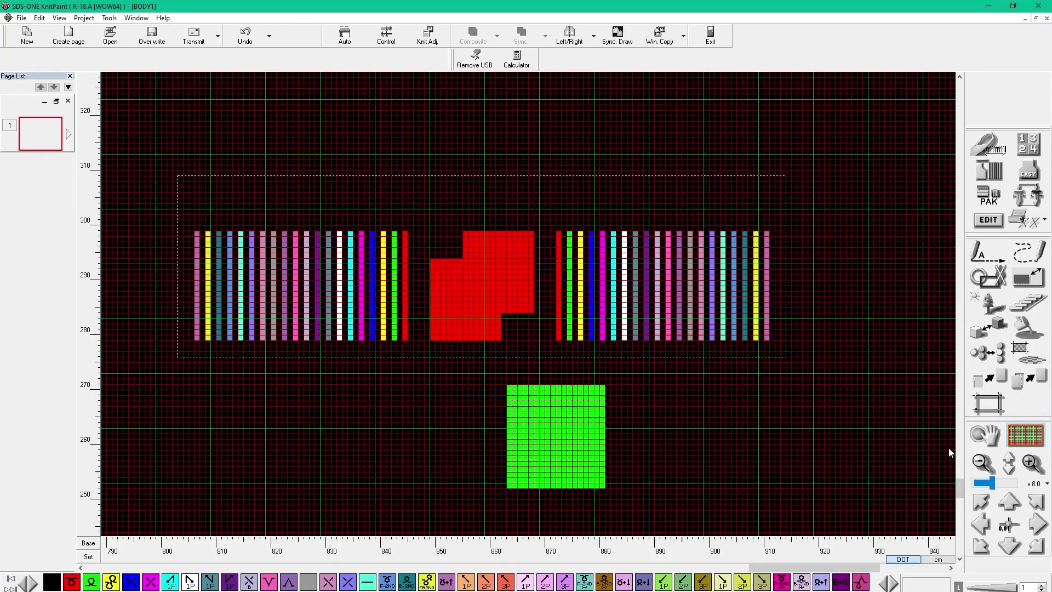
left_click(245, 38)
Apply Clear to the inside of the area with Color 0 turned on
left_click(1028, 404)
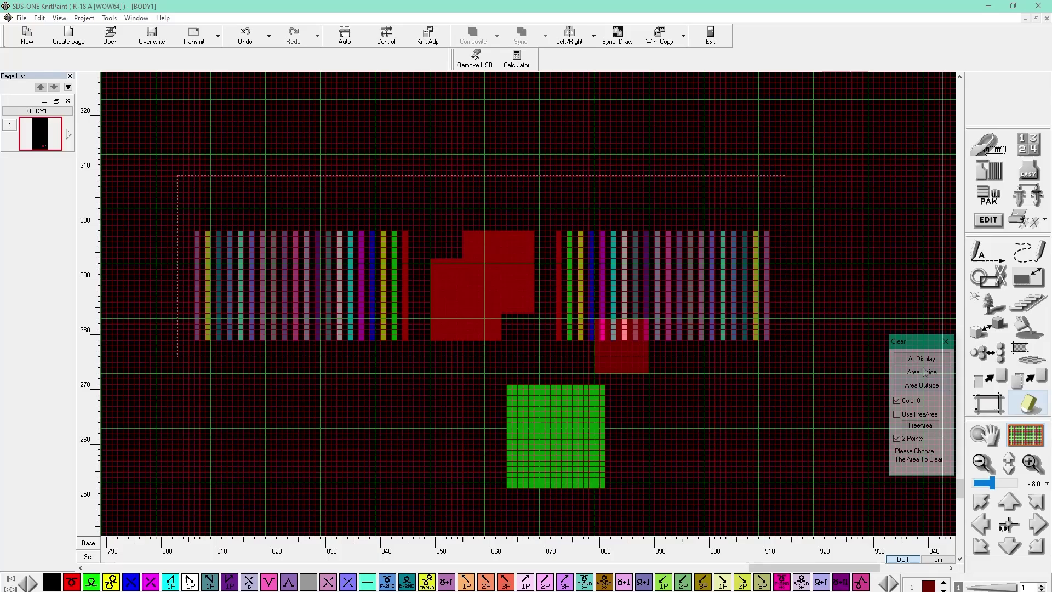
left_click(924, 373)
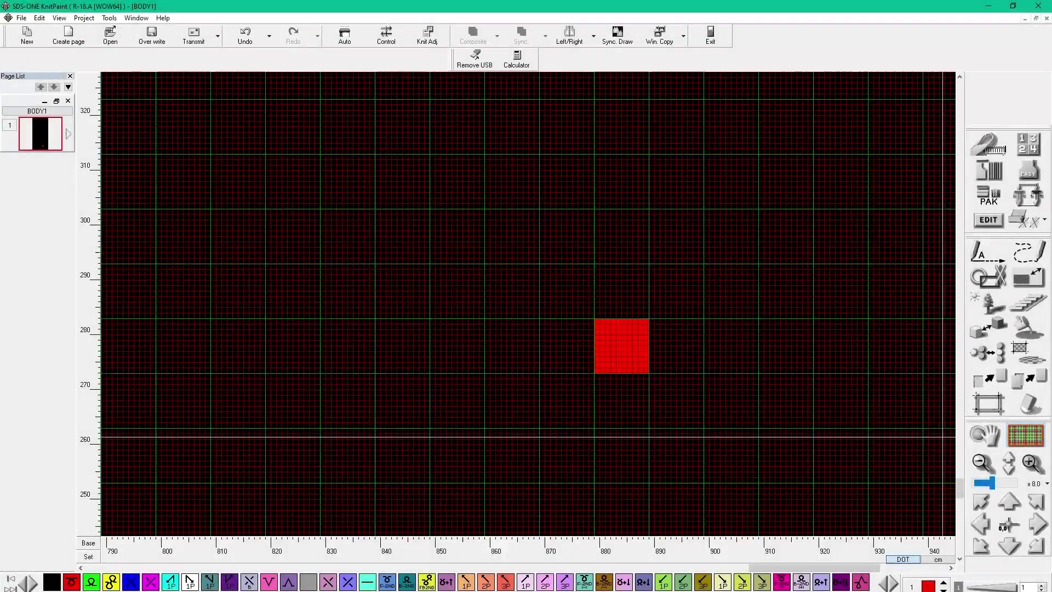
Set a Pattern mode area around the red square
left_click(976, 410)
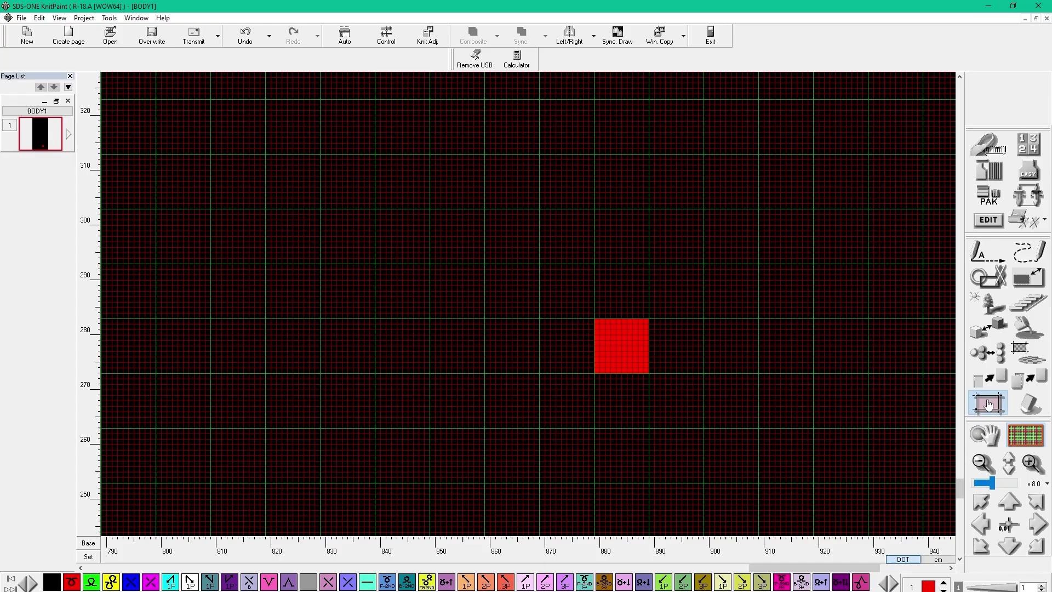
left_click(988, 405)
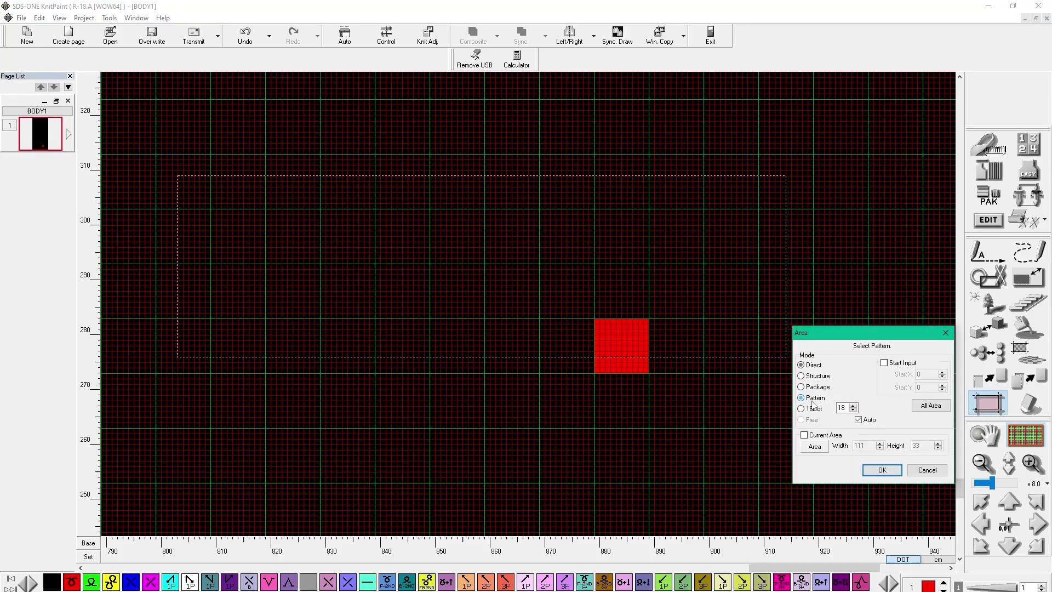
left_click(812, 401)
left_click(633, 347)
left_click(760, 374)
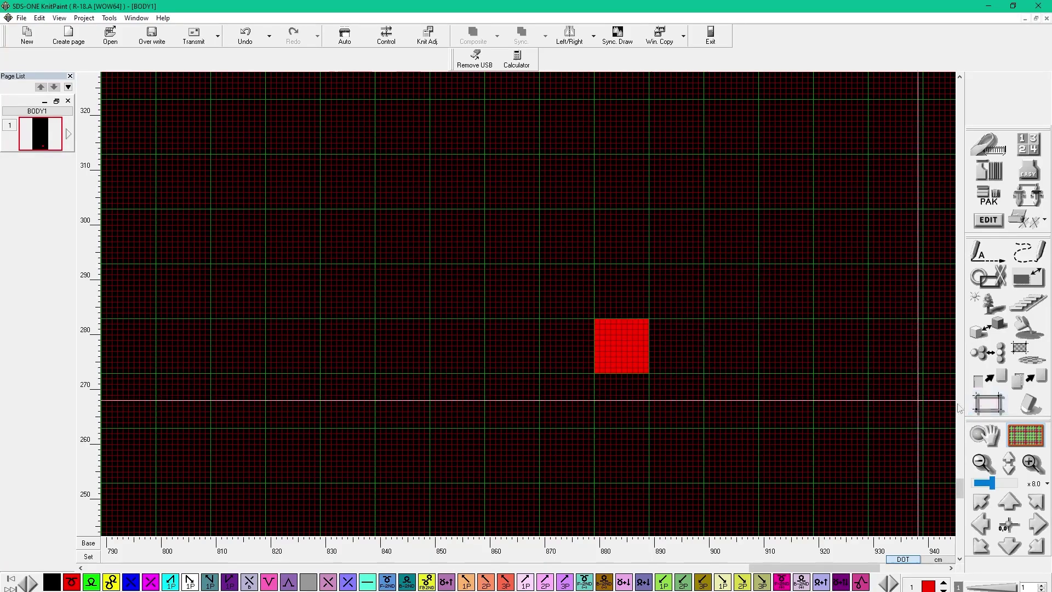
Move the red square with a Point type Force move, placing the area's lower-left corner at about X 875, Y 271
left_click(984, 380)
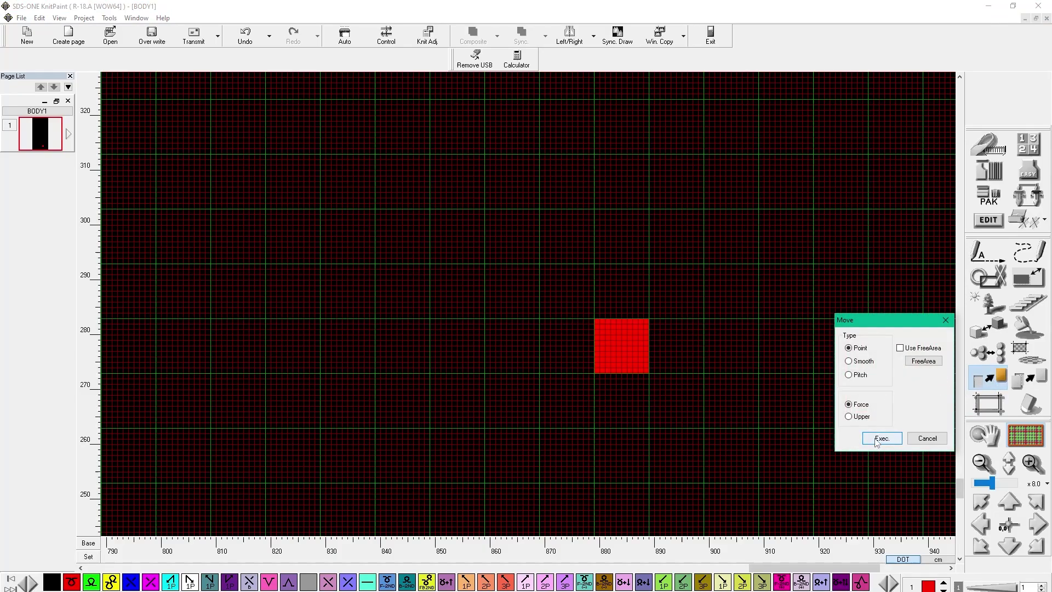
left_click(876, 442)
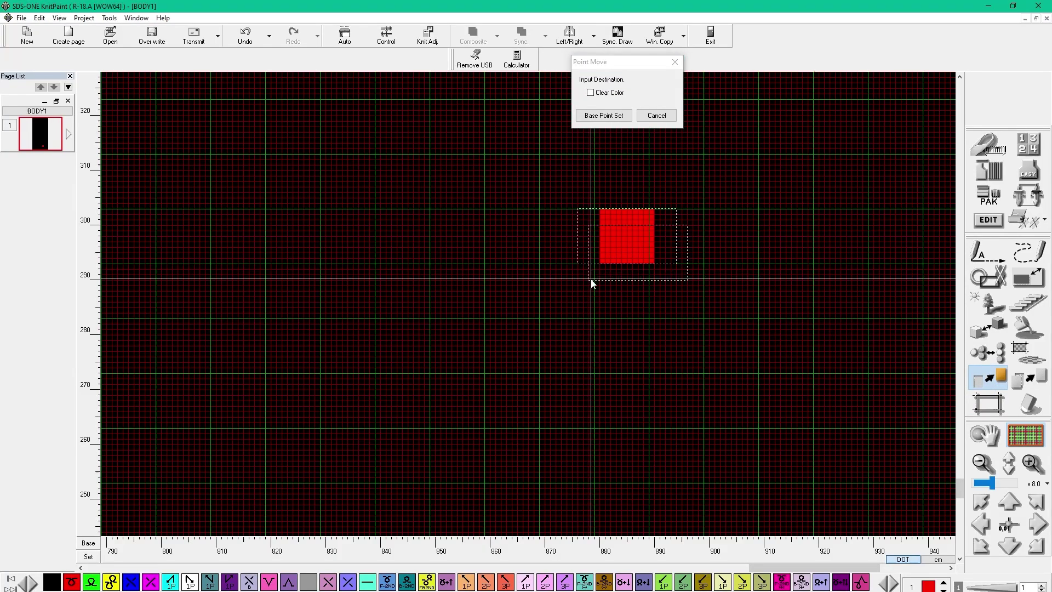
left_click(579, 378)
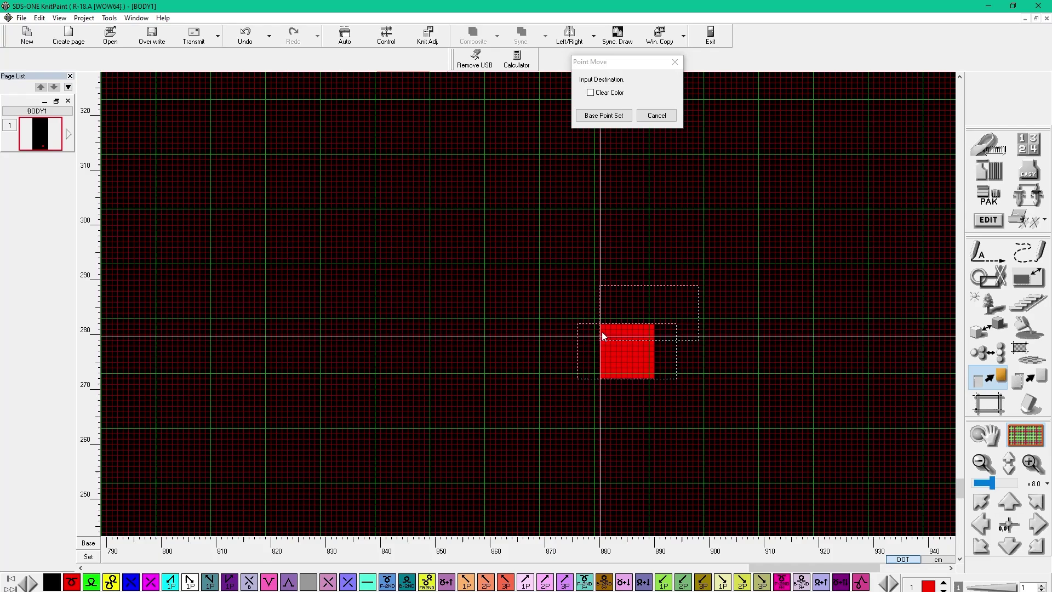
left_click(675, 63)
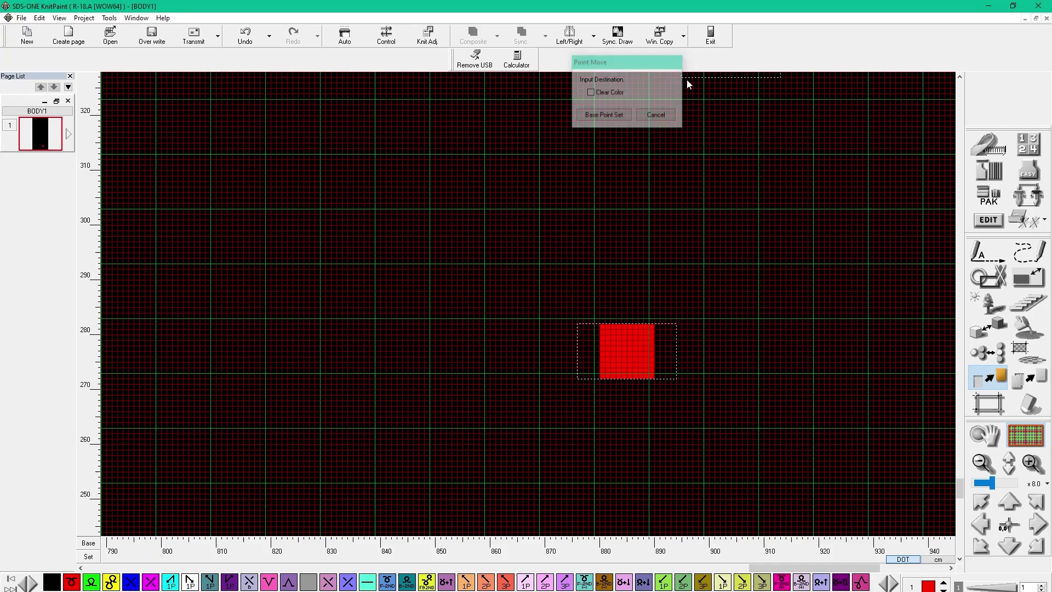
Shift the red square 8 stitches left and 11 rows up with a Smooth move, and stick it there
left_click(978, 387)
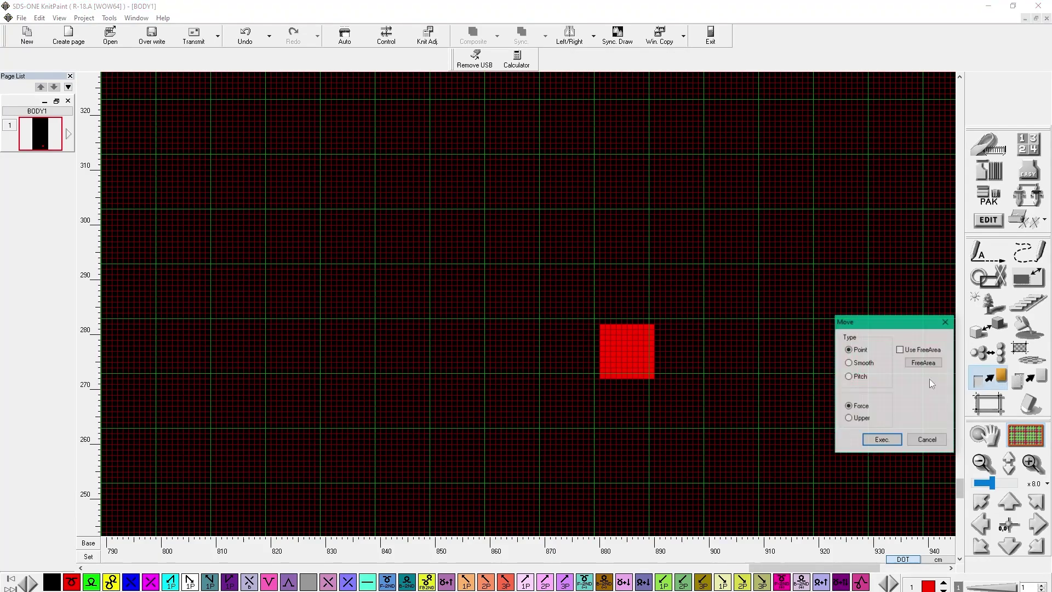
left_click(877, 438)
left_click(981, 527)
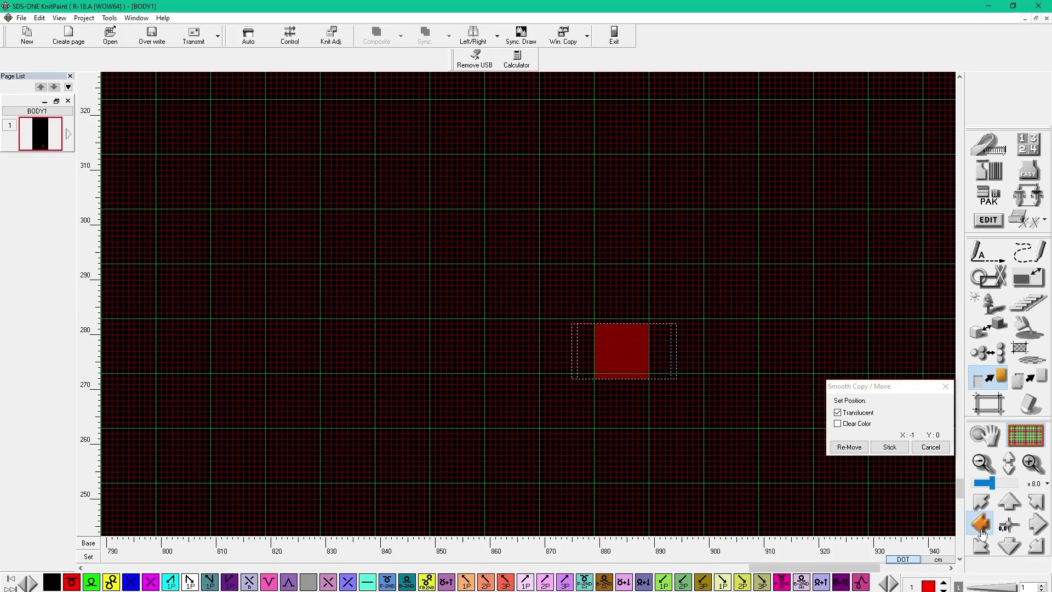
left_click(981, 526)
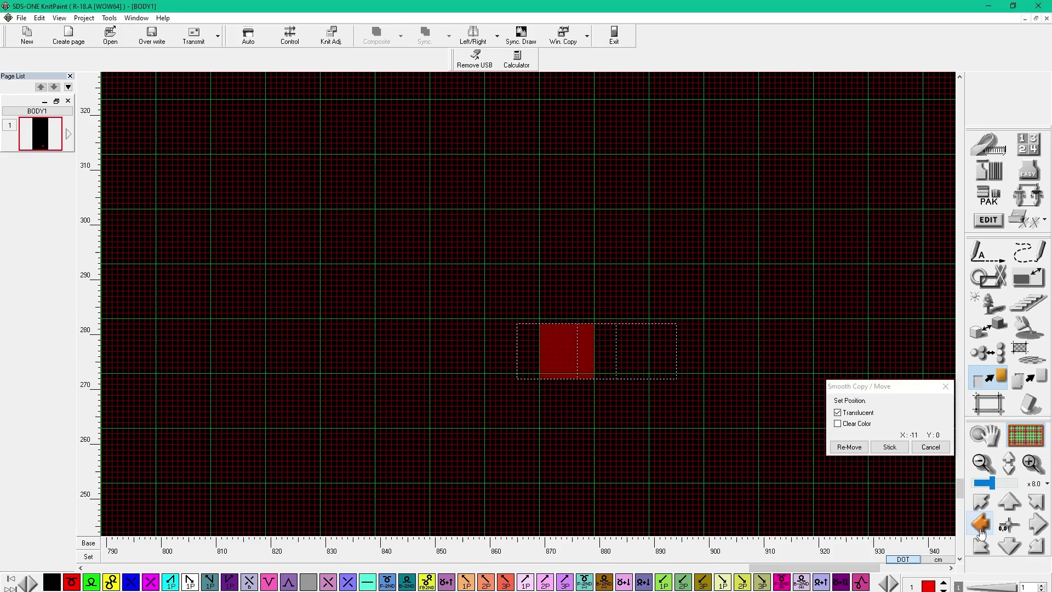
left_click(1033, 533)
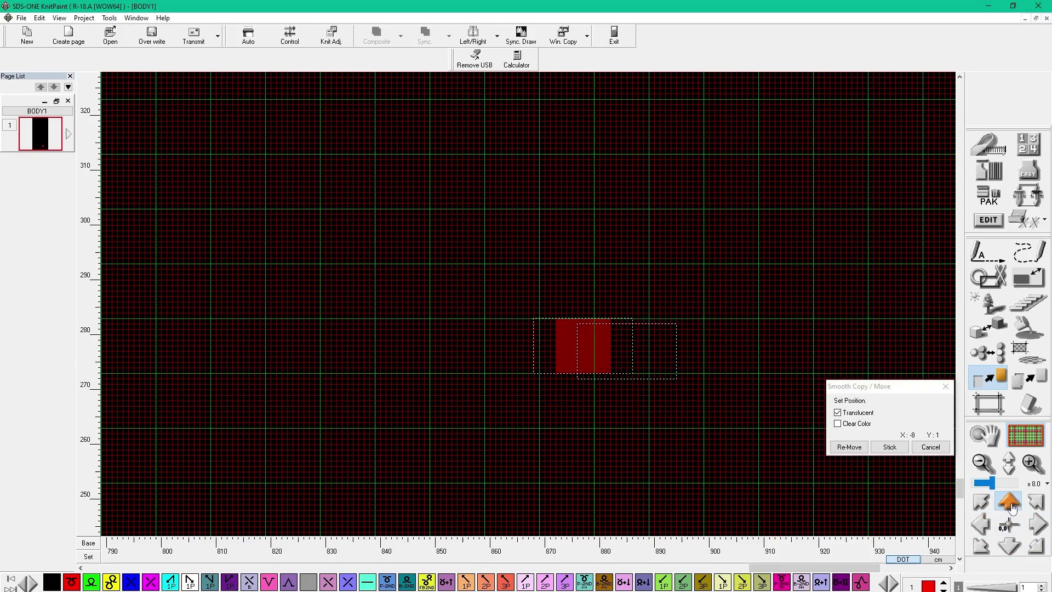
left_click(1011, 503)
left_click(900, 447)
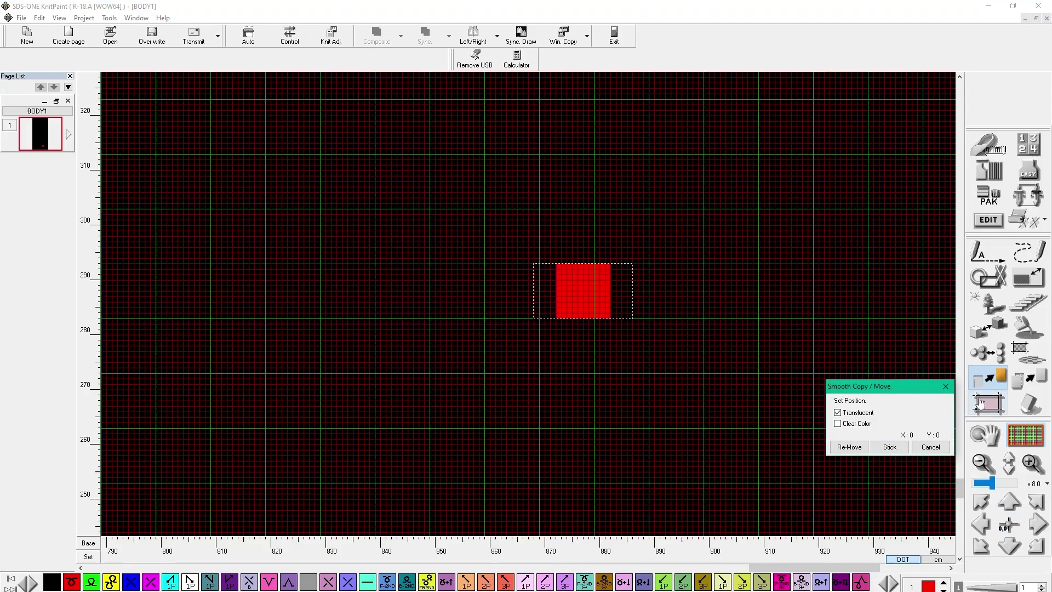
Move the red square by X 20 and Y 0 using the Pitch move type with Upper
left_click(985, 385)
left_click(985, 390)
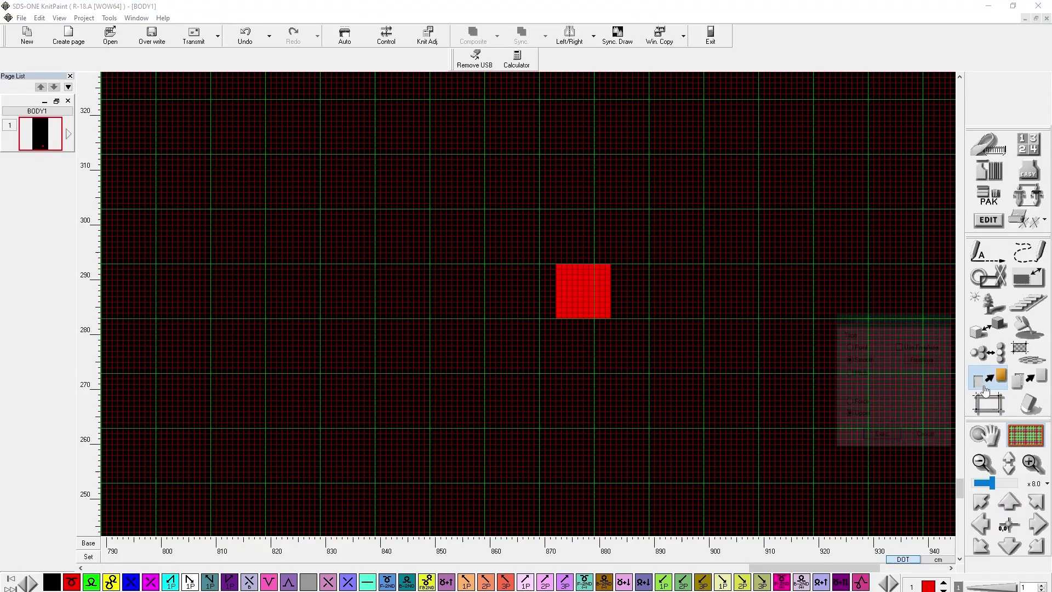
left_click(883, 437)
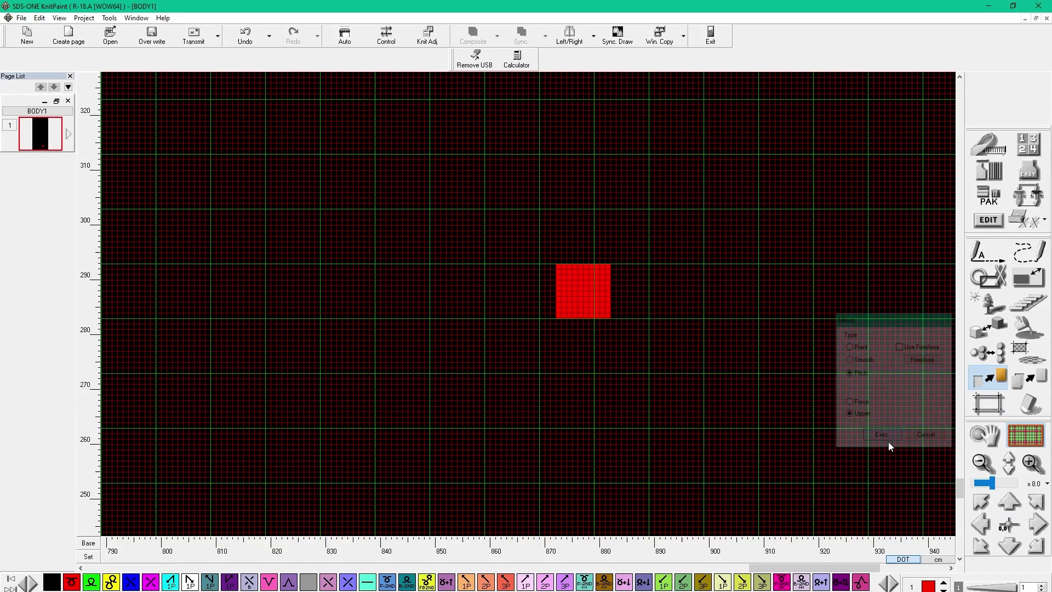
left_click(907, 426)
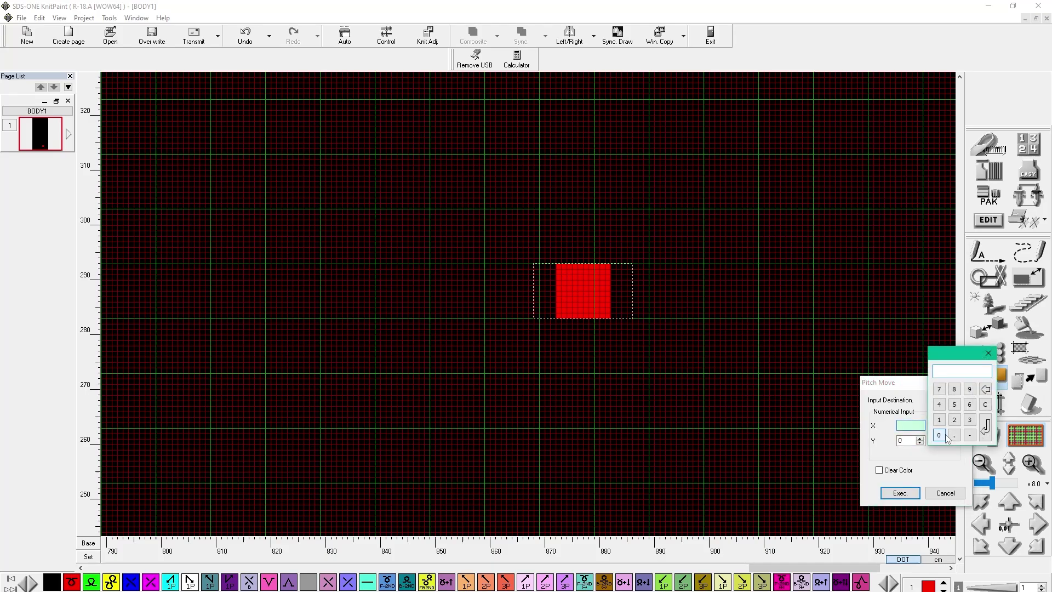
left_click(982, 438)
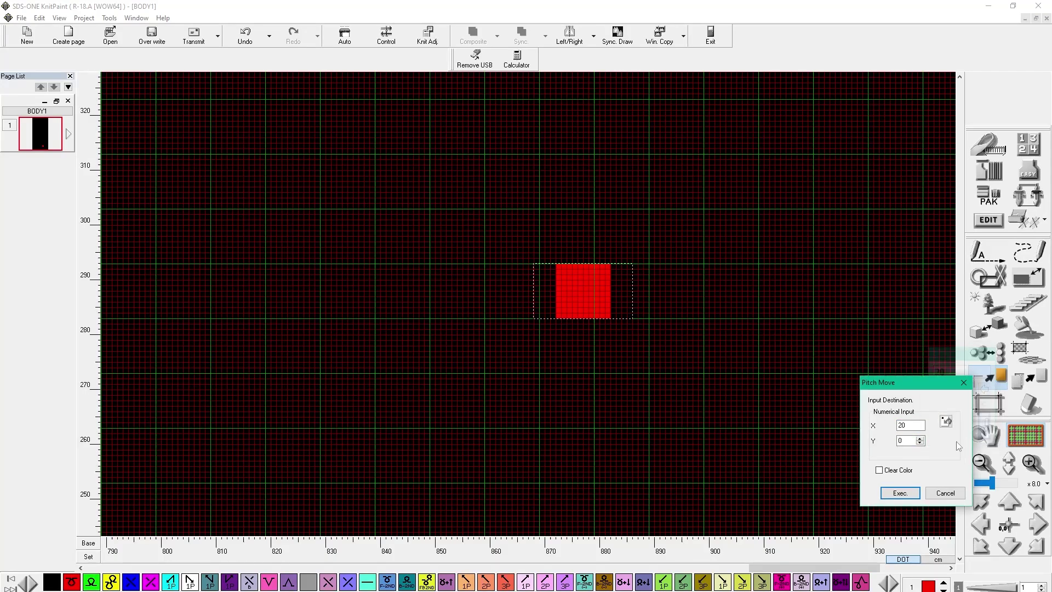
left_click(888, 494)
Set the pitch Y value to 20, move the red square by X 20 and Y 20, and finish the move
left_click(909, 441)
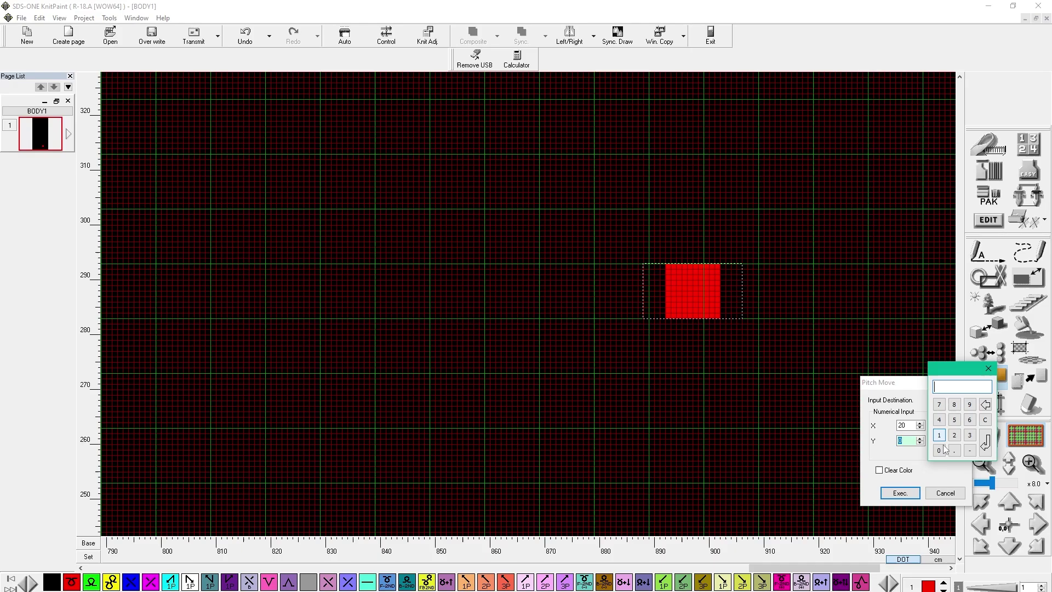
left_click(939, 450)
left_click(985, 440)
left_click(902, 494)
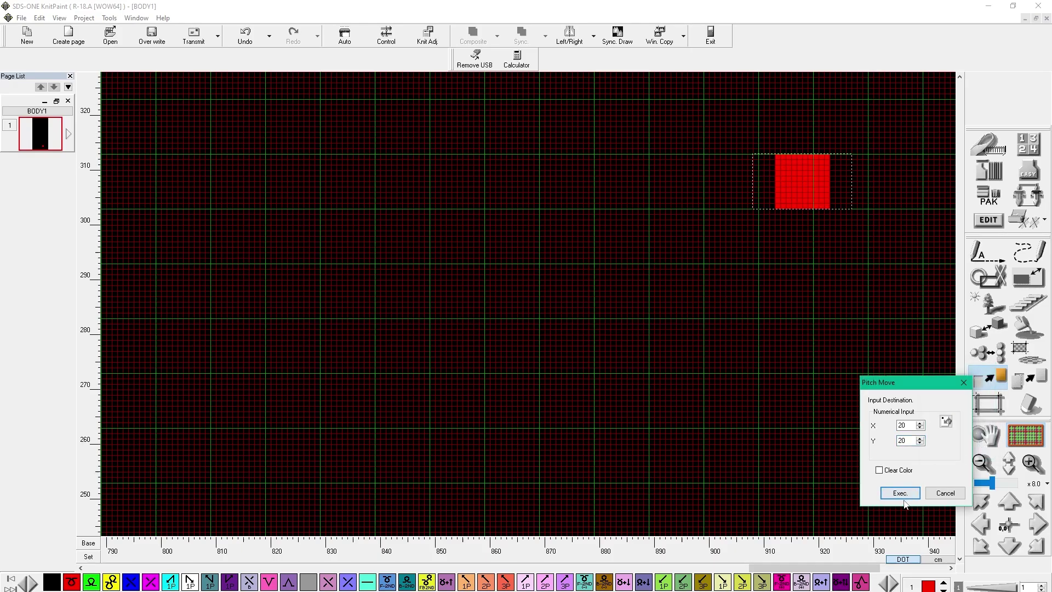
left_click(964, 384)
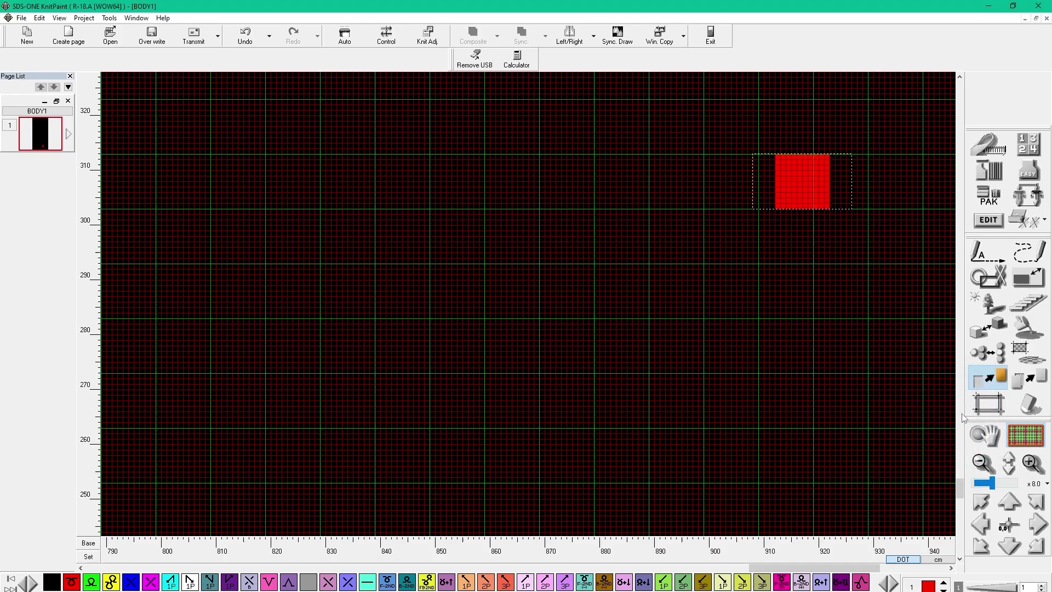
Make successive Arrow copies of the red square downward, to the left and upward, using Copy mode with Force and Area Update
left_click(1034, 386)
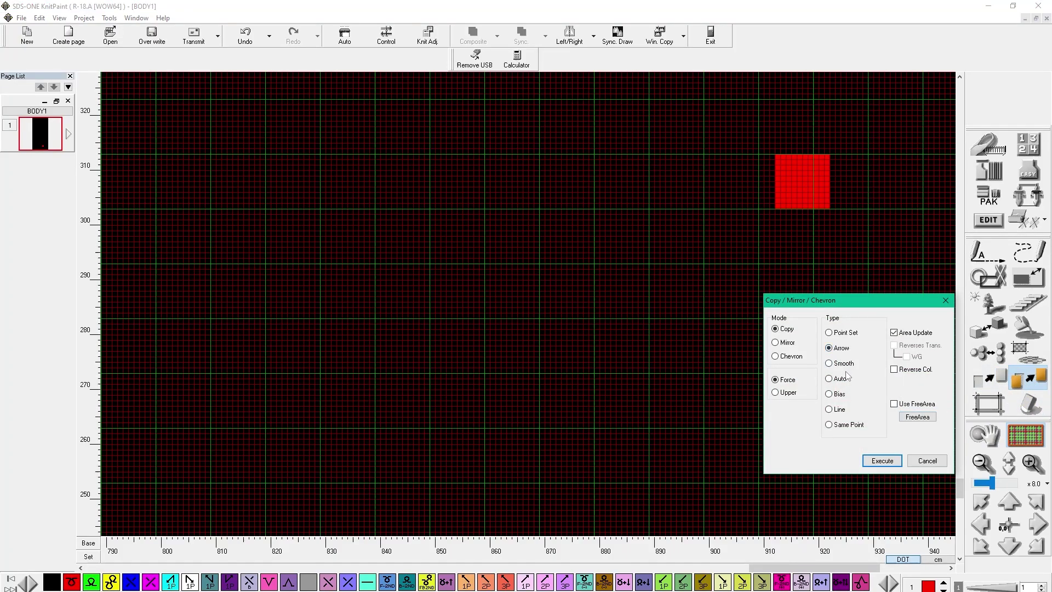
left_click(880, 461)
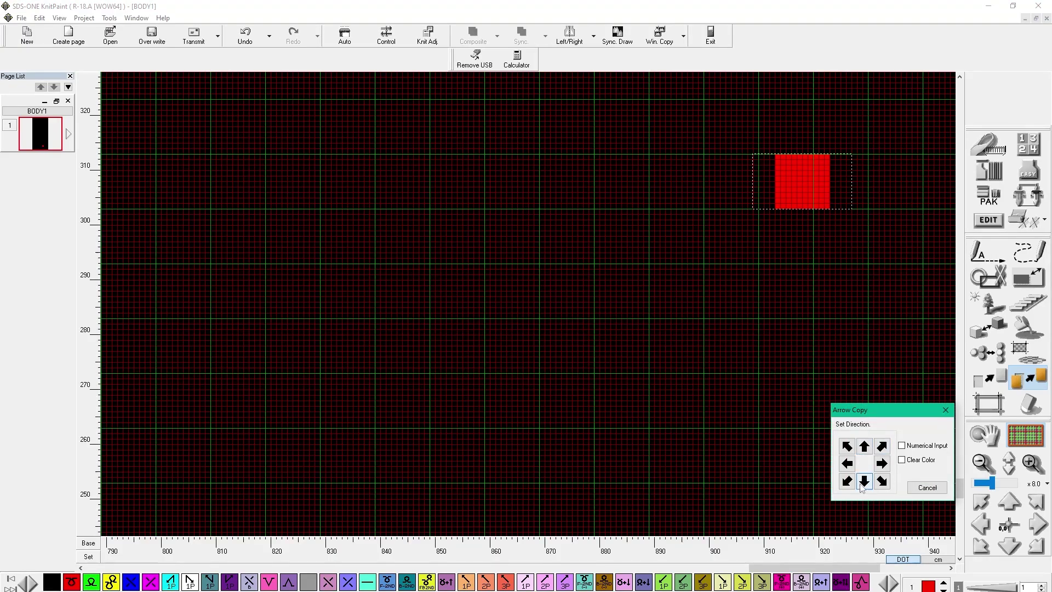
left_click(864, 481)
left_click(848, 464)
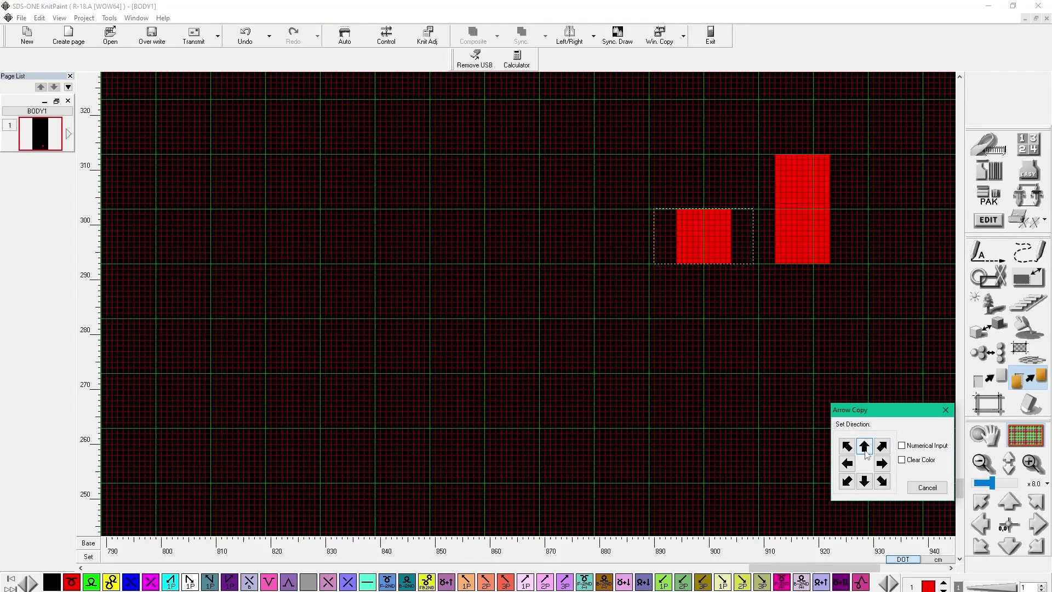
left_click(865, 447)
Undo the three arrow copies of the red square
left_click(255, 42)
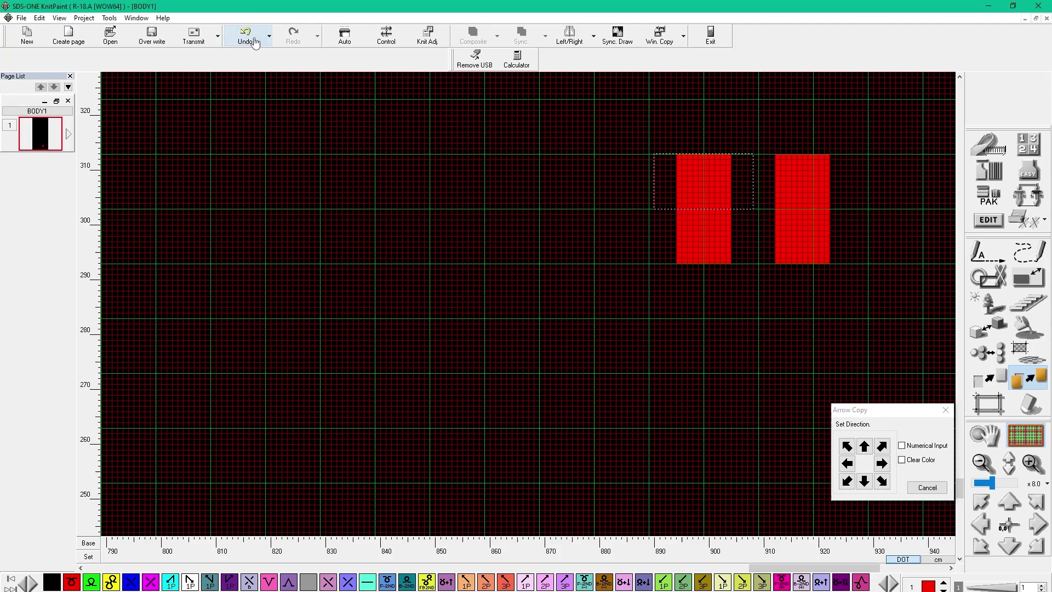
left_click(254, 42)
left_click(257, 44)
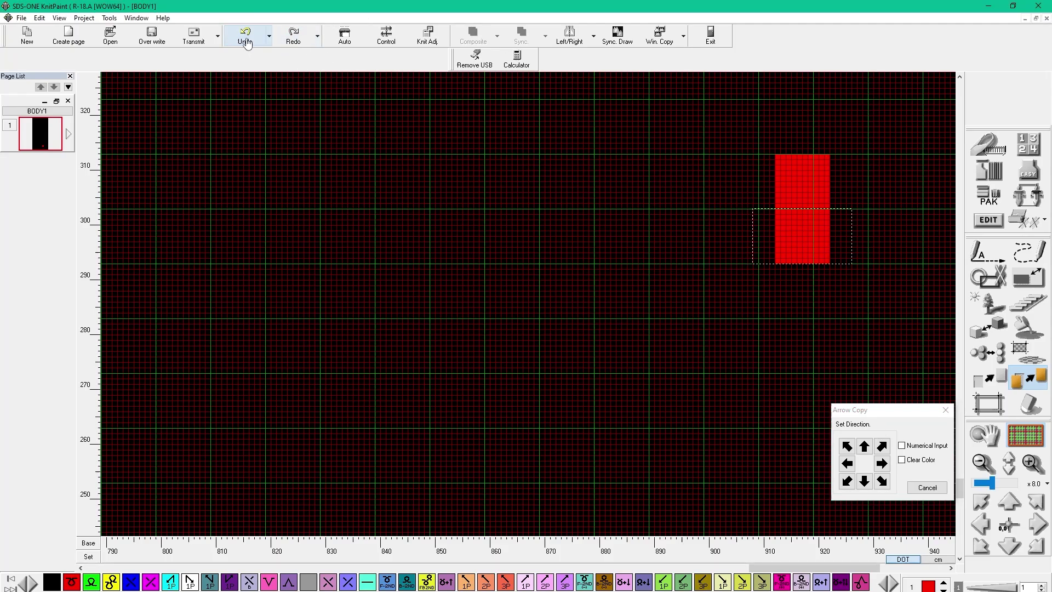
left_click(248, 43)
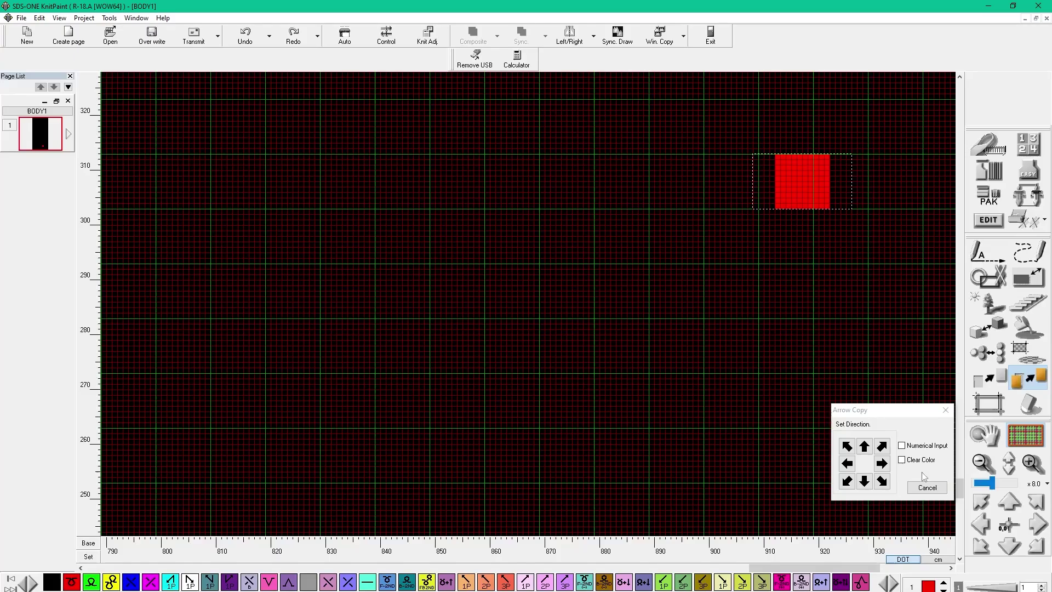
Arrow-copy the red square three times diagonally up to the right with Numerical Input at X:Pitch Y:Dis., X 2 and Y 0
left_click(917, 446)
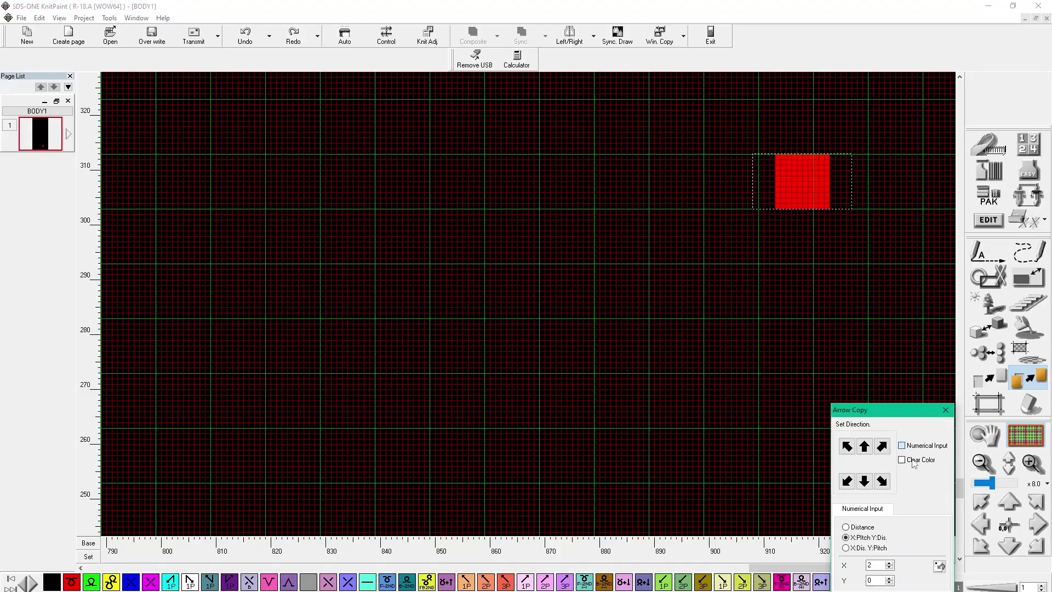
left_click(882, 446)
left_click_drag(959, 491, 961, 486)
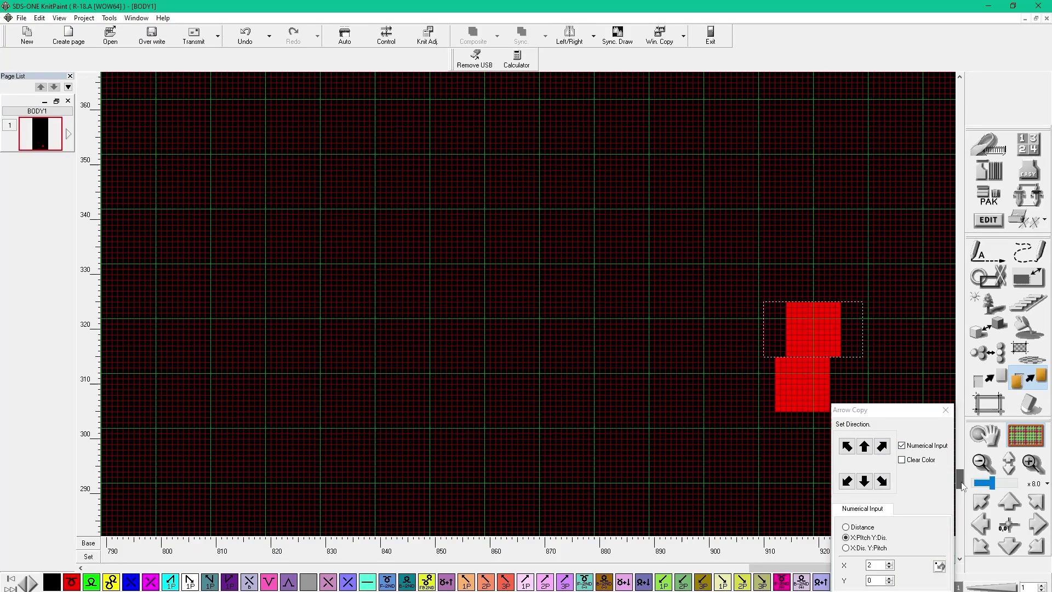
left_click(882, 447)
left_click(882, 447)
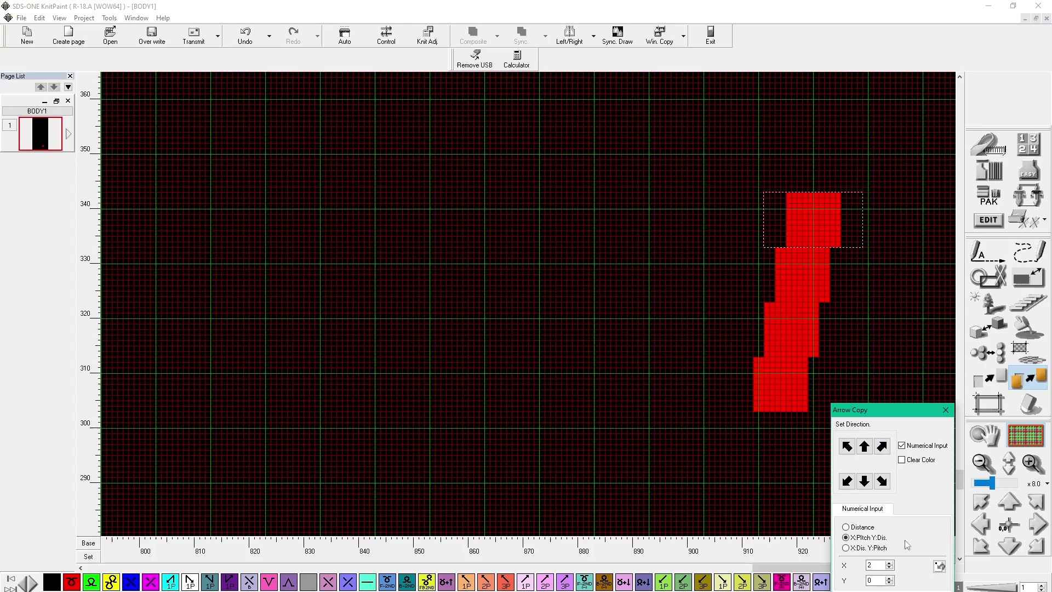
Add two more arrow copies diagonally up to the left with the same offset, and finish the copying
left_click(847, 447)
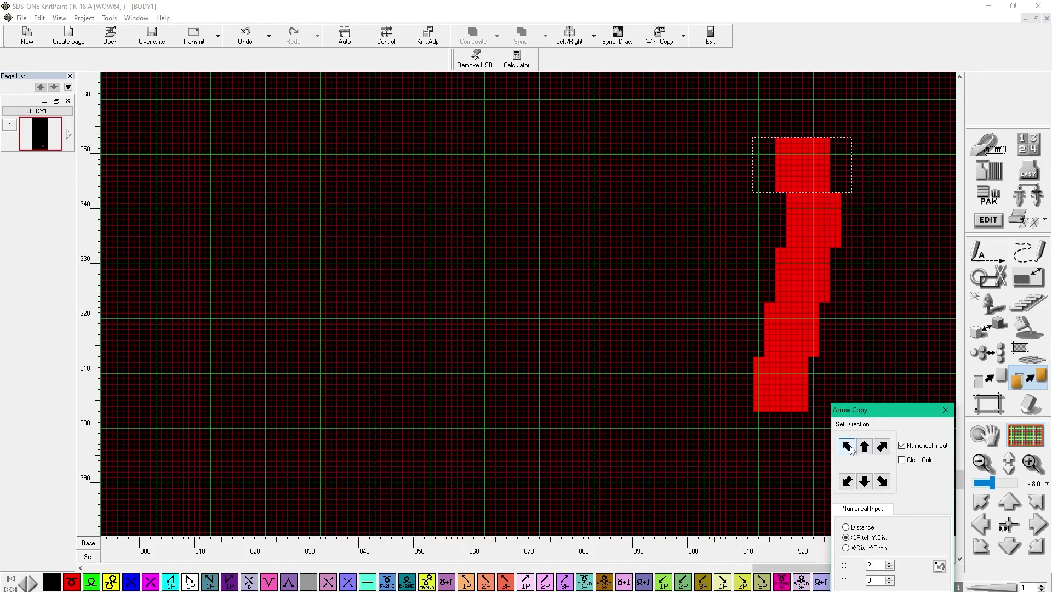
left_click(847, 447)
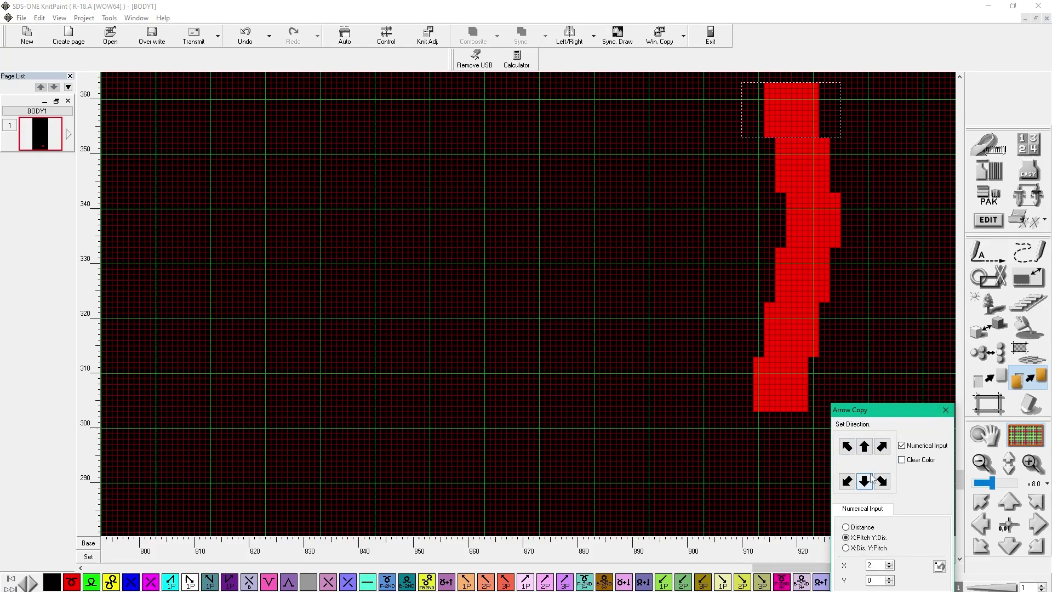
left_click(946, 410)
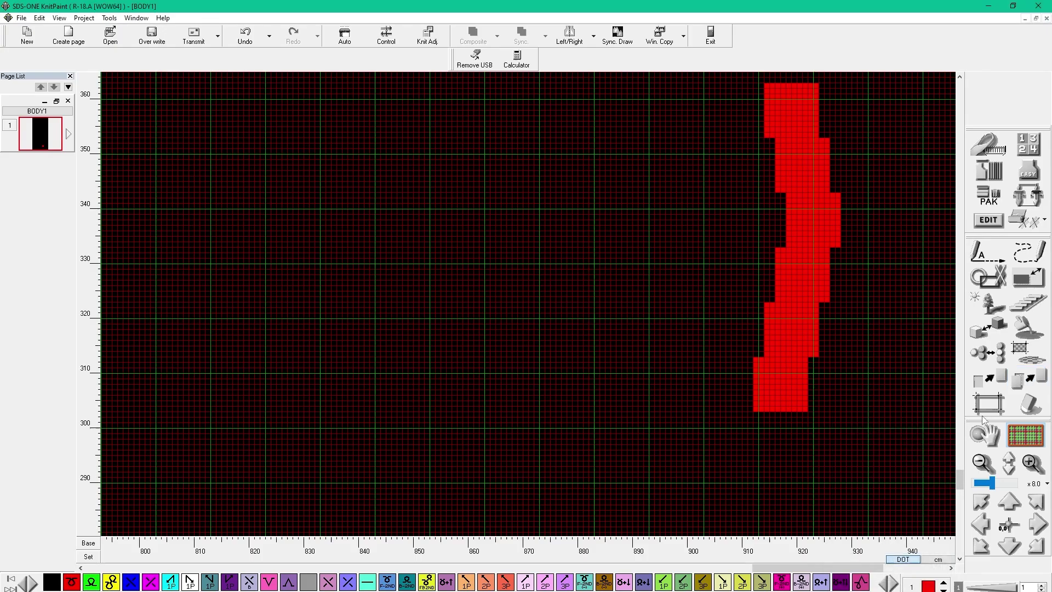
Clear the whole stack of red square copies to color 0 within a 2 Points area
scroll(958, 479, "up", 2)
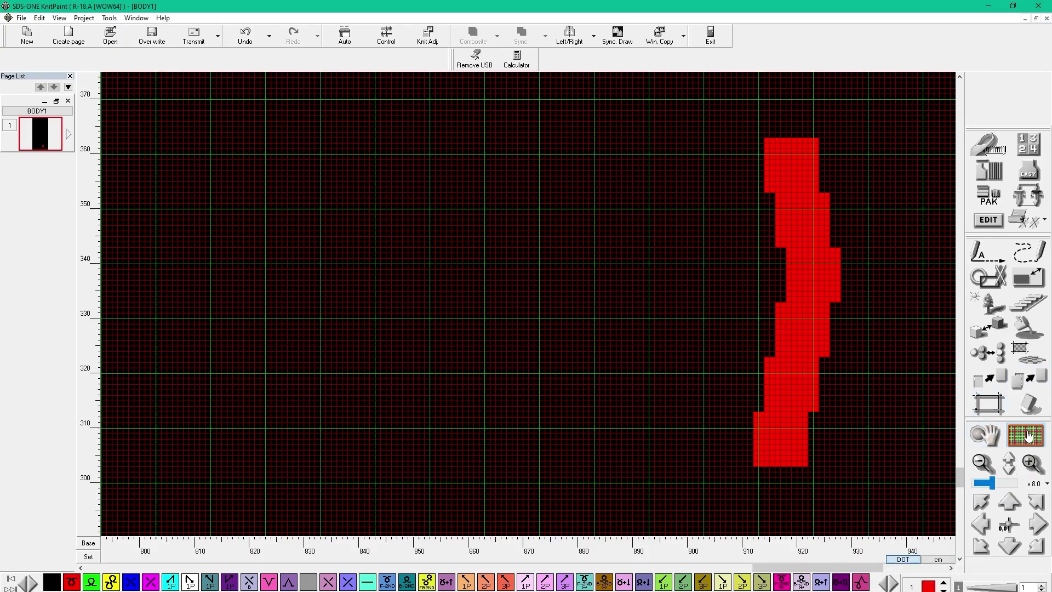
left_click(1018, 412)
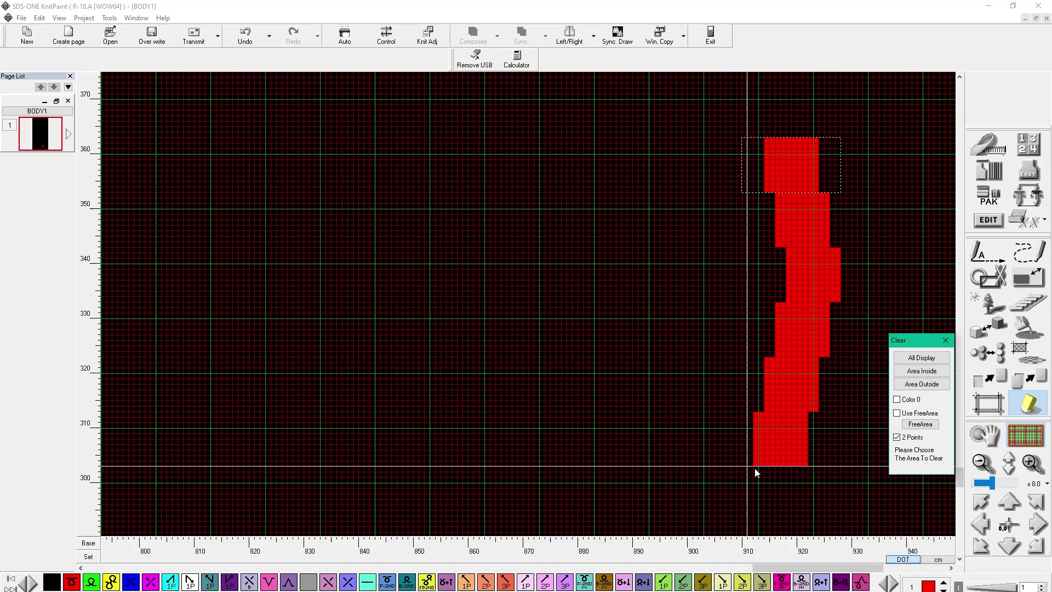
left_click(929, 585)
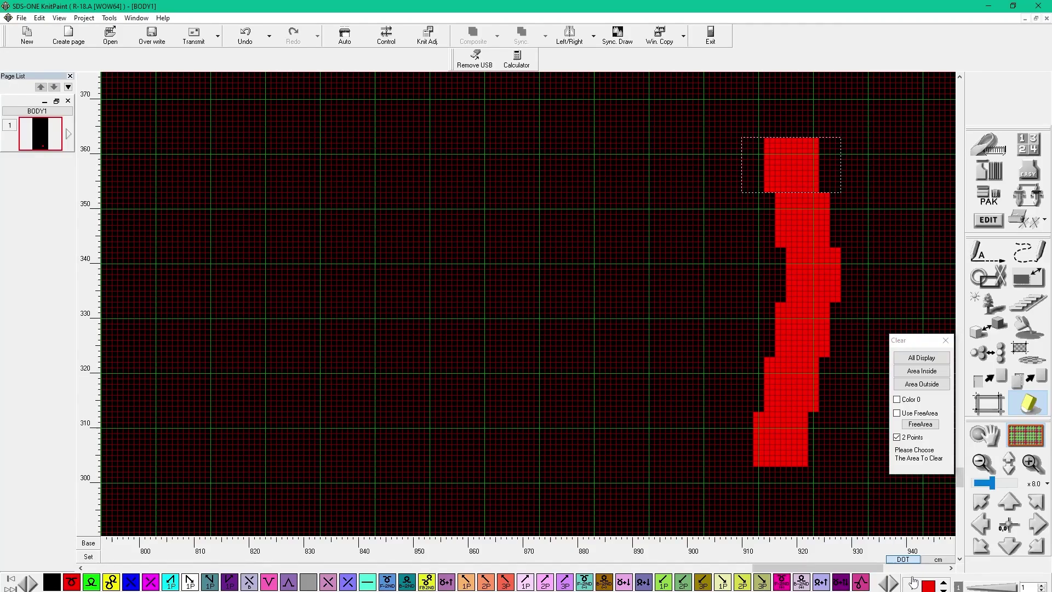
left_click(714, 469)
left_click(716, 467)
left_click(698, 466)
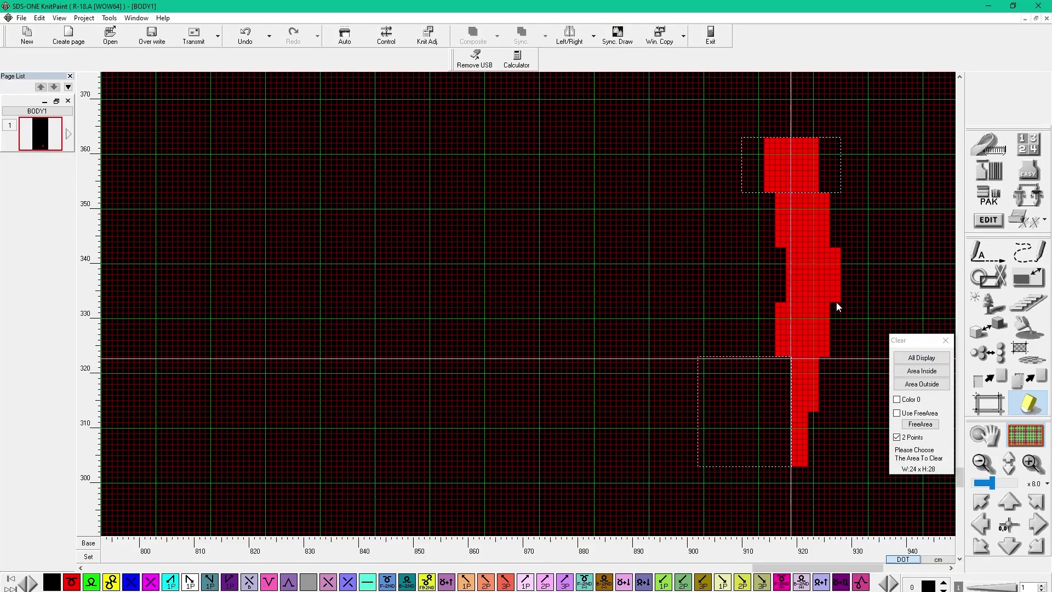
left_click(898, 145)
left_click(893, 141)
left_click(946, 341)
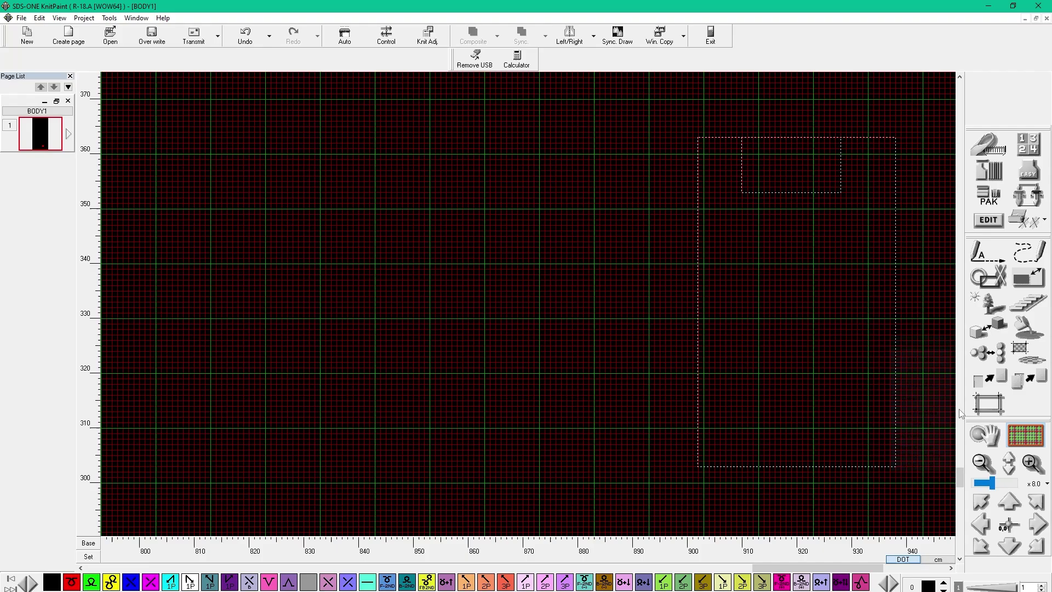
Fill a red square of 10 by 10 stitches on the empty grid using Clear with 2 Points and color 1
left_click(944, 584)
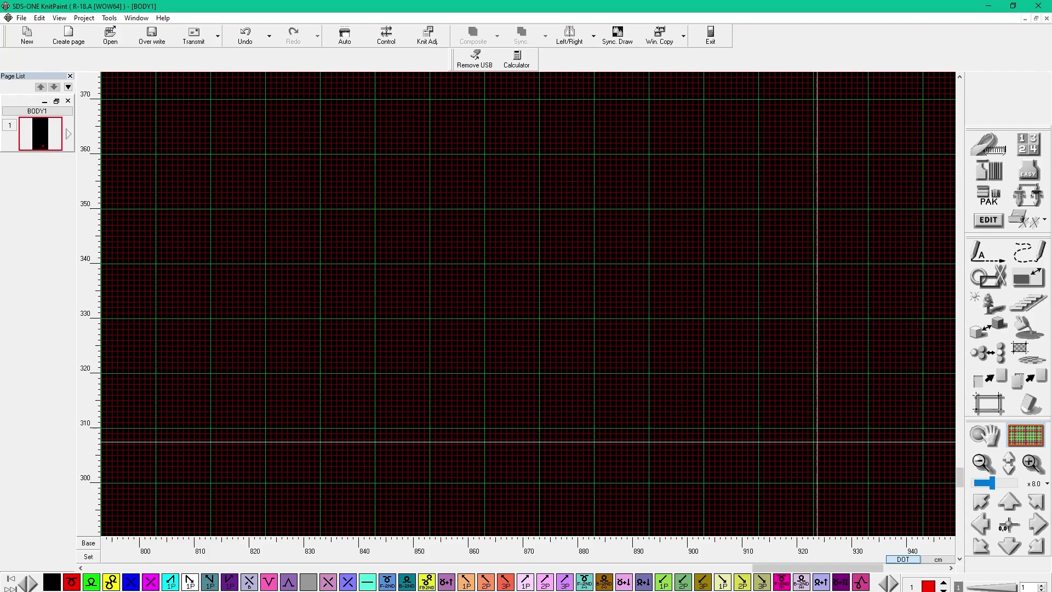
left_click(1021, 411)
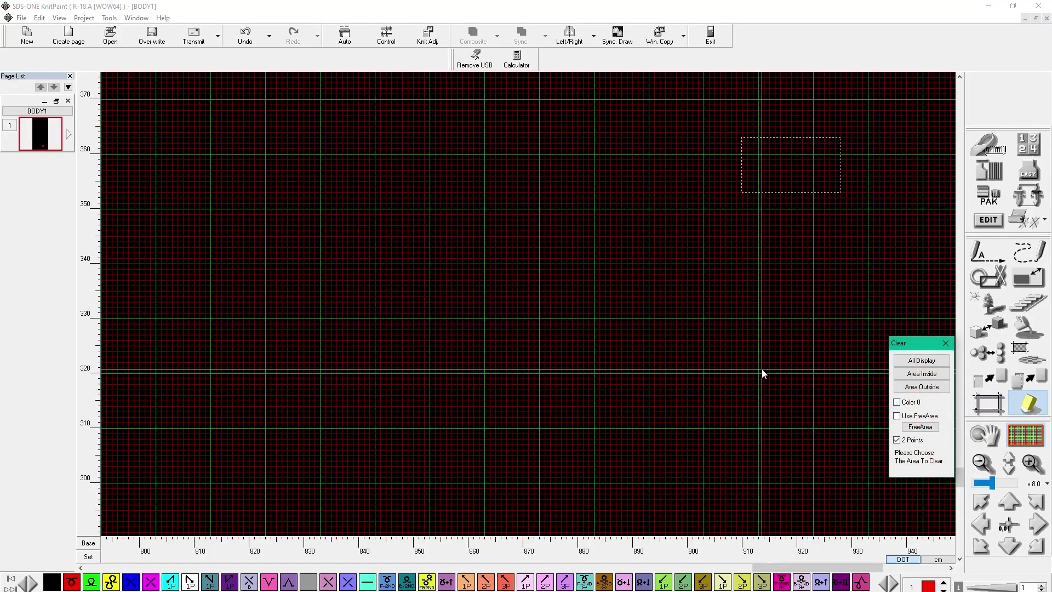
left_click(761, 372)
left_click(812, 322)
left_click(946, 343)
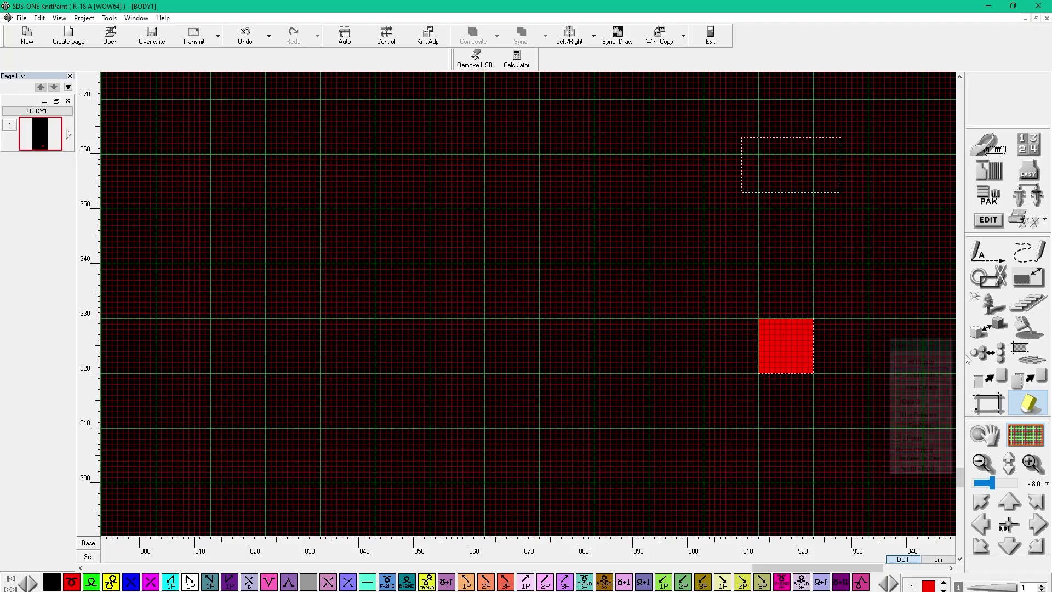
Select the red square as the area in Pattern mode with Auto, and look at the Copy / Mirror / Chevron options
left_click(997, 410)
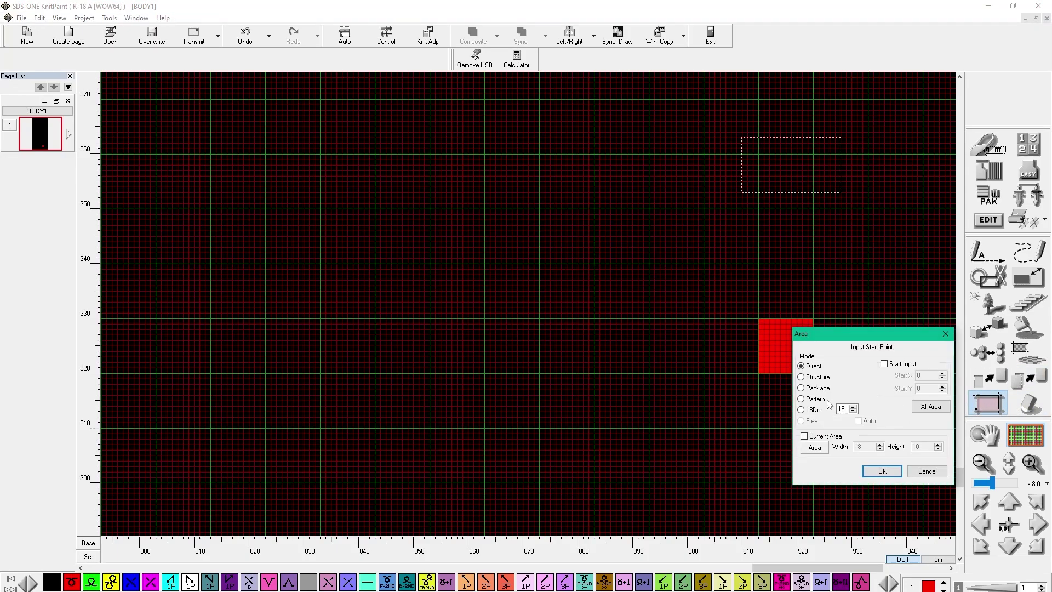
left_click(781, 353)
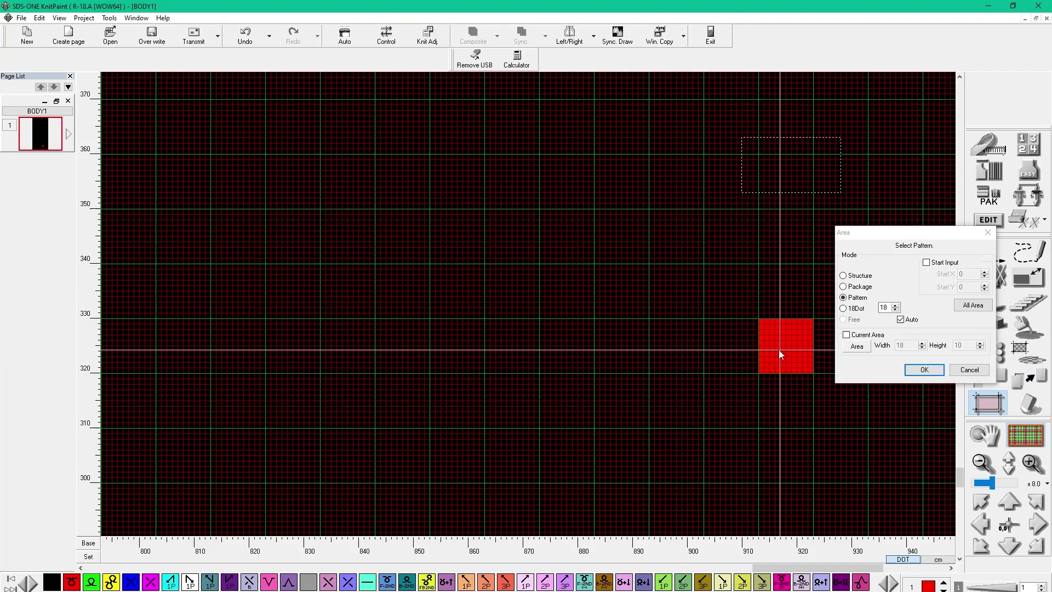
left_click(922, 372)
left_click(1029, 378)
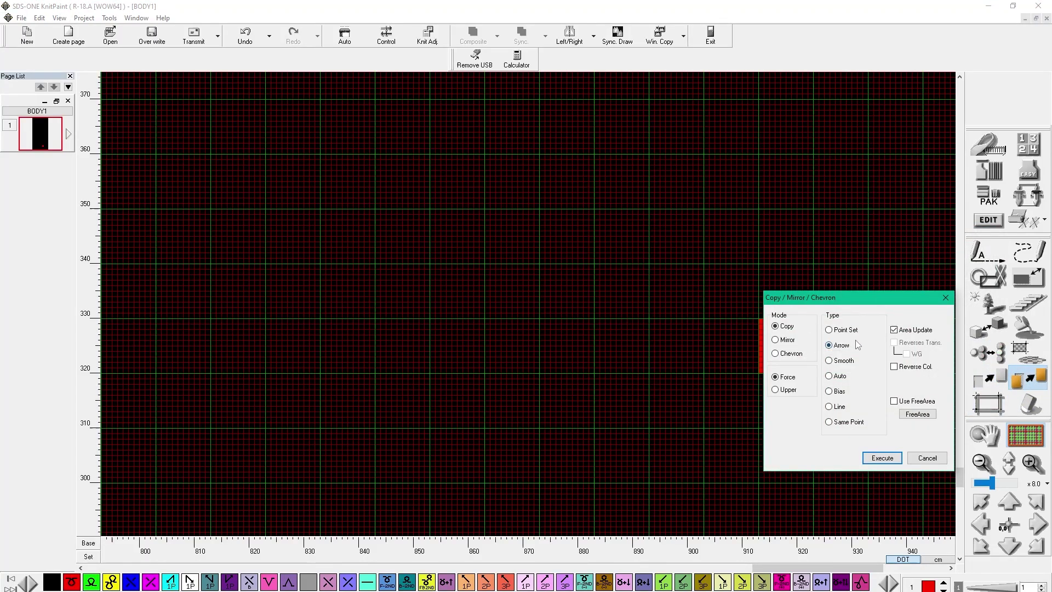
left_click(946, 299)
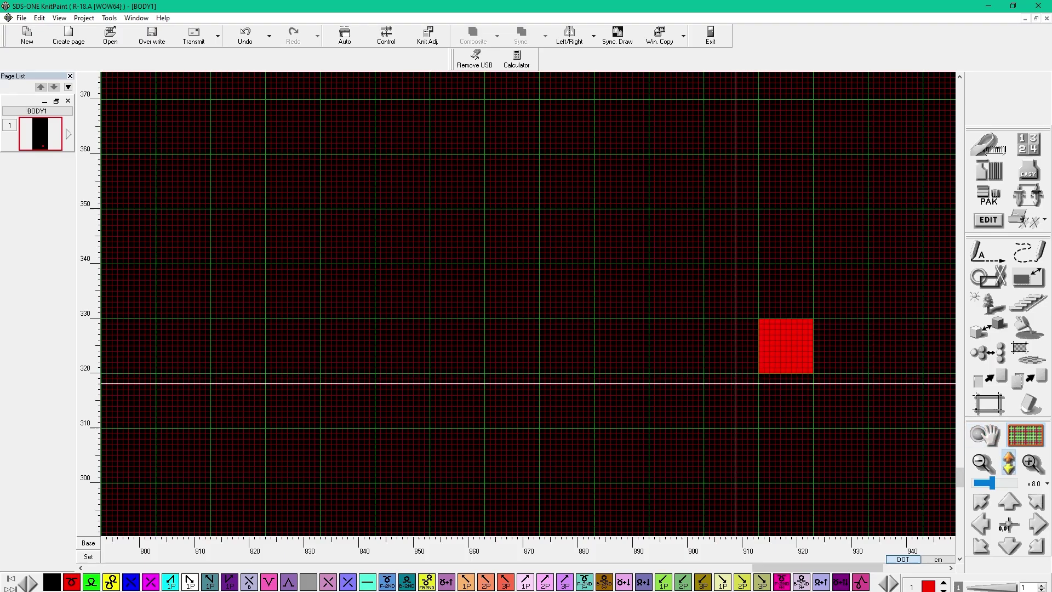
Paint the 2 by 2 stitches at the red square's upper-left corner with color 0
left_click(735, 392)
left_click(826, 307)
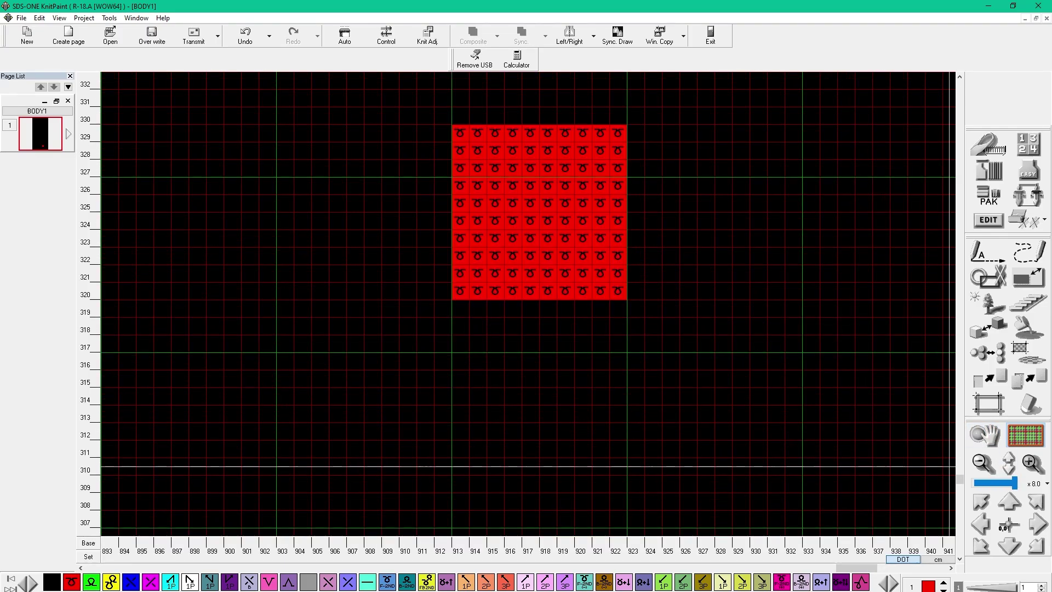
left_click_drag(960, 479, 960, 480)
scroll(961, 483, "up", 3)
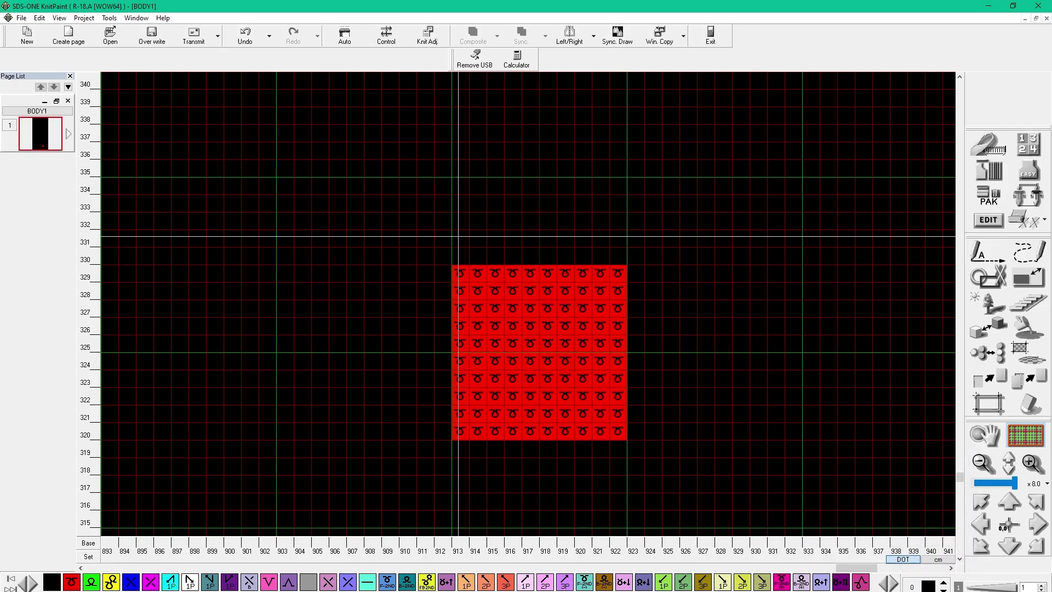
left_click(464, 274)
left_click(476, 297)
left_click(462, 293)
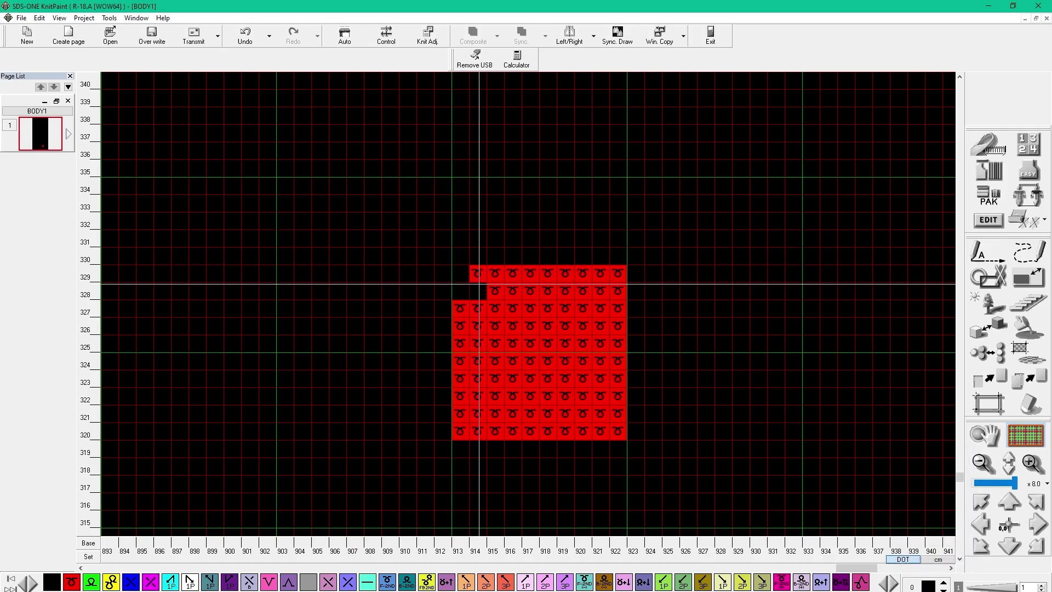
left_click(478, 278)
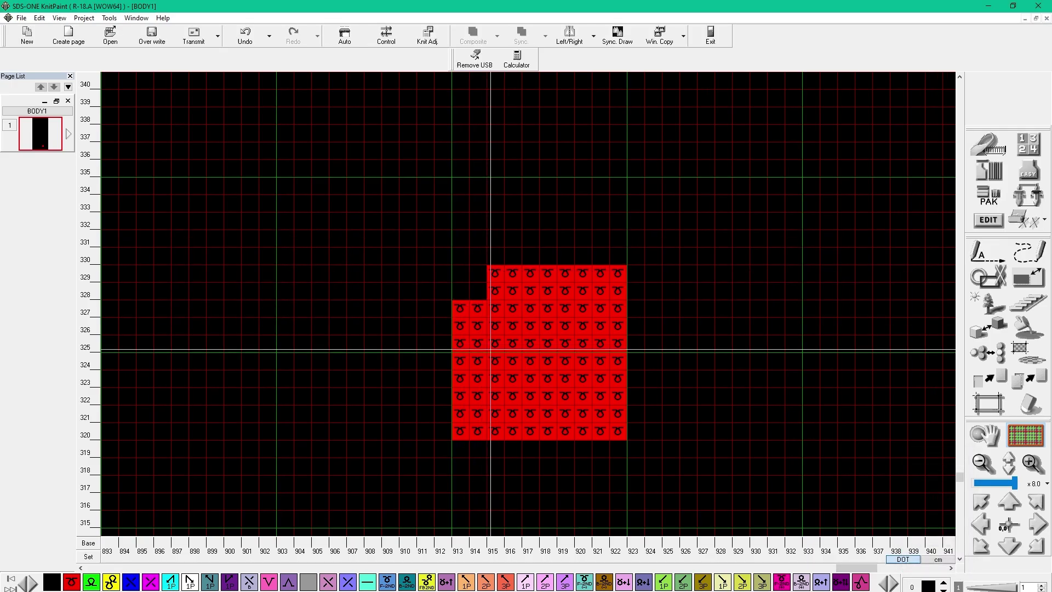
Notch the red square's lower-left corner by painting its 2 by 2 stitches with color 0
left_click(480, 433)
left_click(477, 414)
left_click(466, 413)
left_click(460, 433)
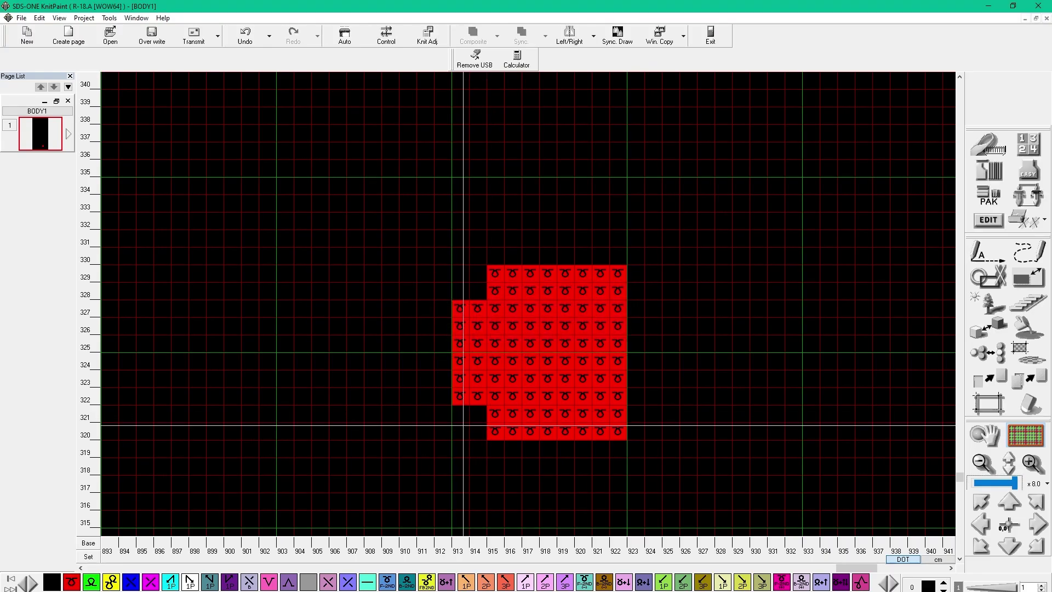
Paint one stitch diagonally inward from each left corner notch with color 0, leaving the stitches between intact
left_click(495, 414)
left_click(495, 396)
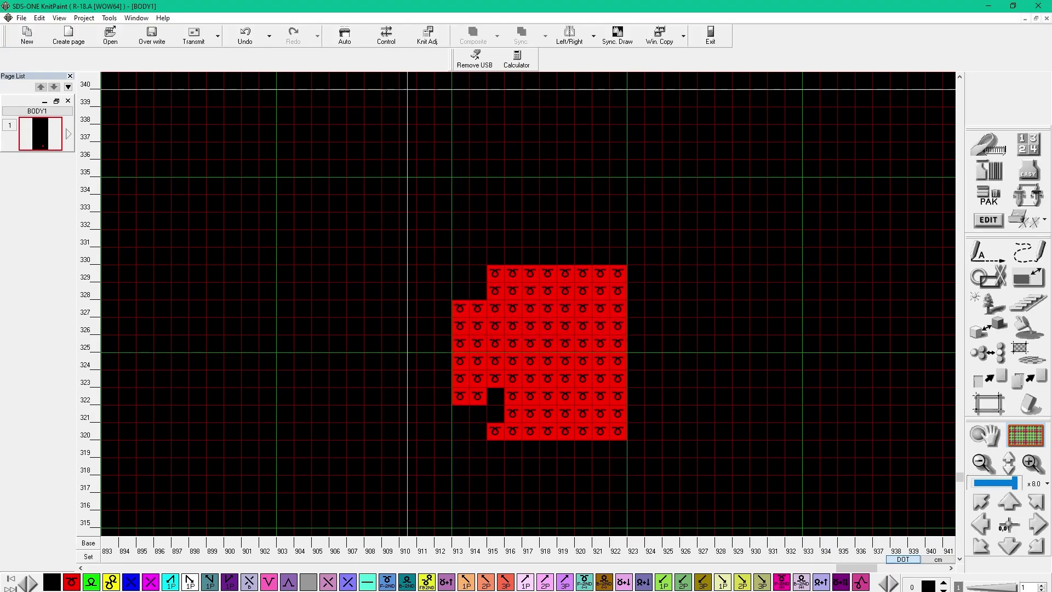
left_click(495, 396)
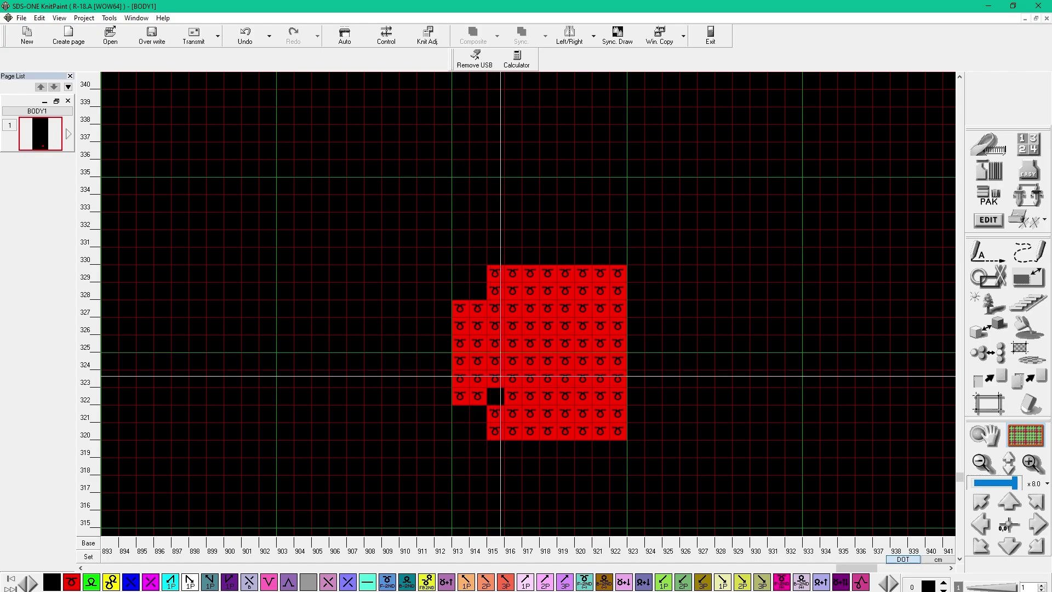
left_click(495, 308)
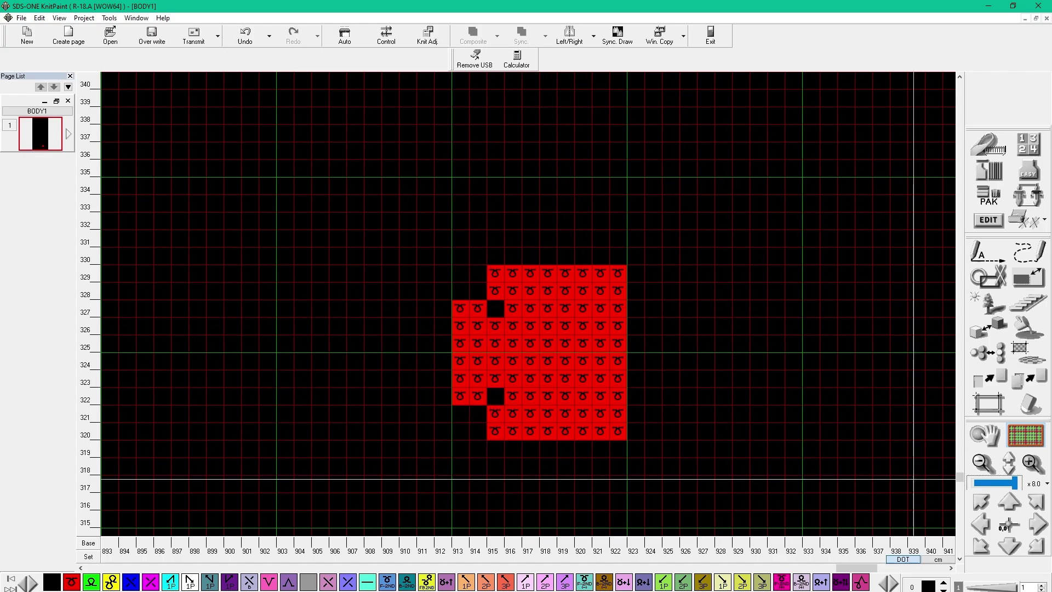
Set a Direct area 5 stitches wide and 10 high over the left half of the notched square
left_click(989, 403)
left_click(464, 437)
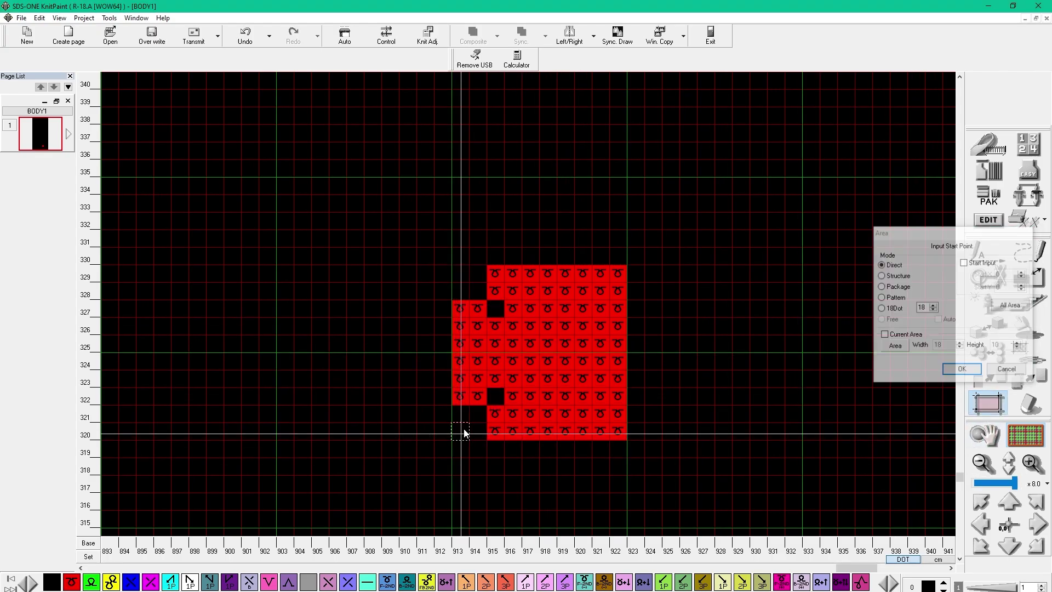
left_click(539, 285)
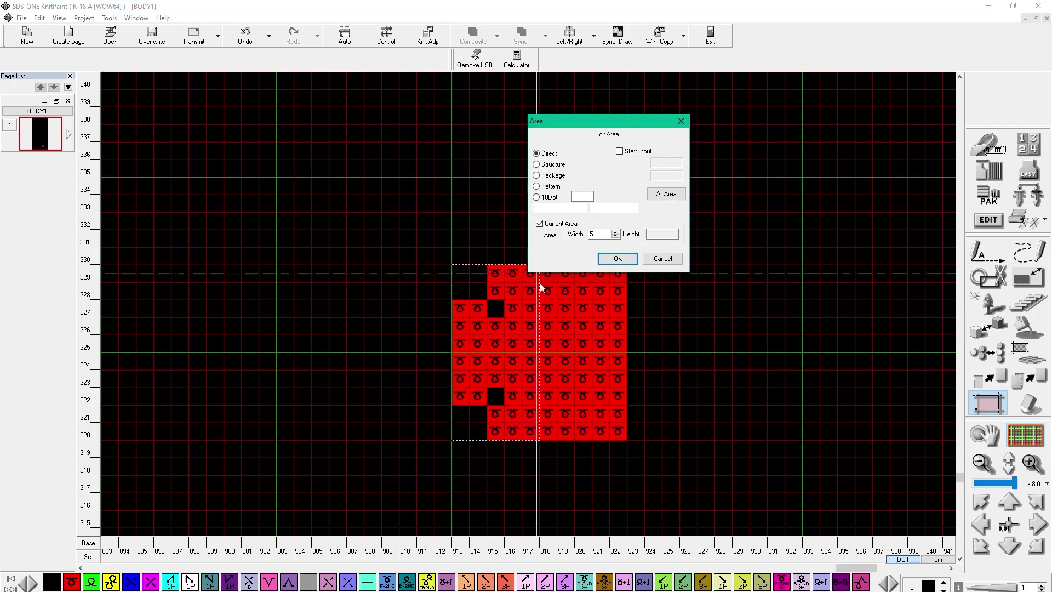
left_click(618, 262)
Mirror the left half onto the right half with Point Set, Force and Area Update, using the outer lower corner as base point
left_click(1028, 403)
left_click(1030, 377)
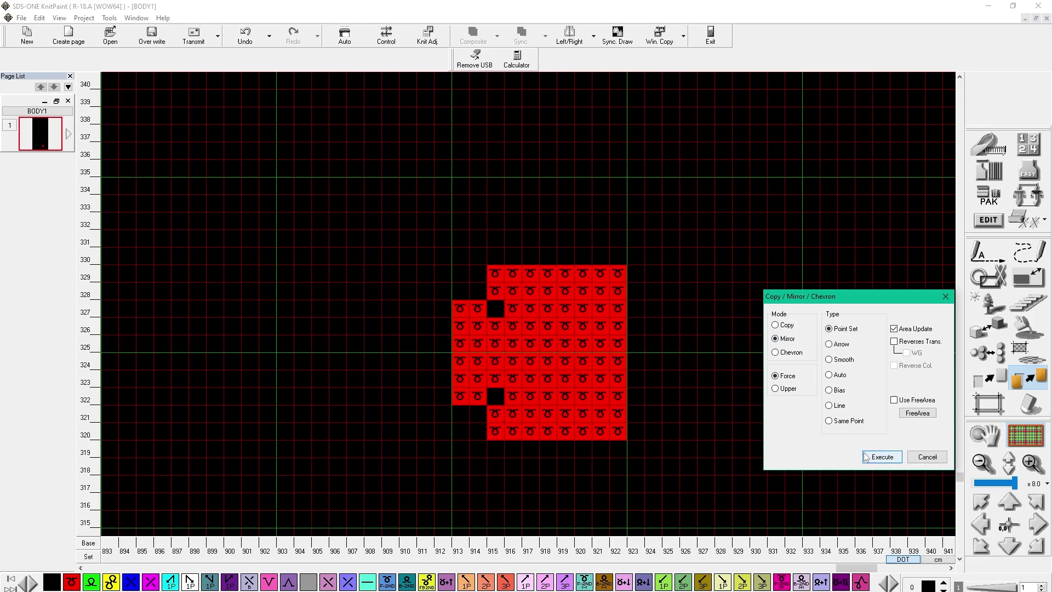
left_click(879, 457)
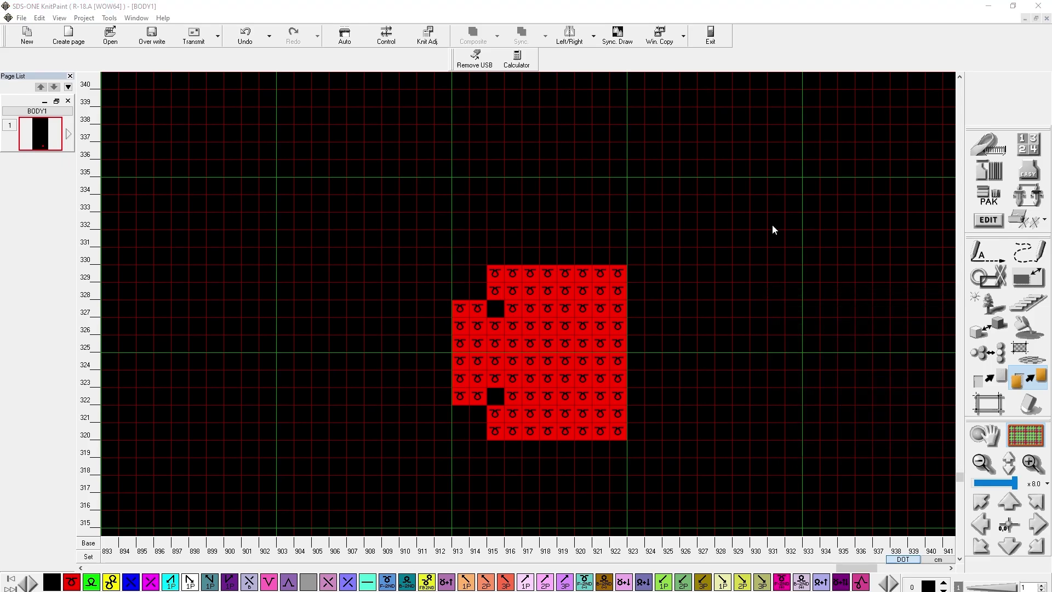
left_click(606, 110)
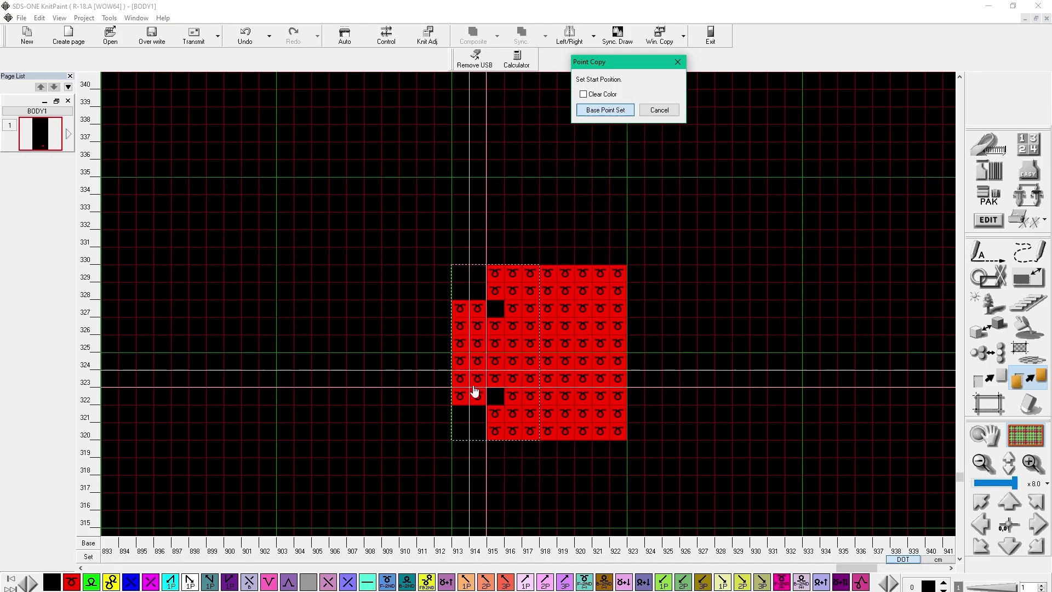
left_click(464, 437)
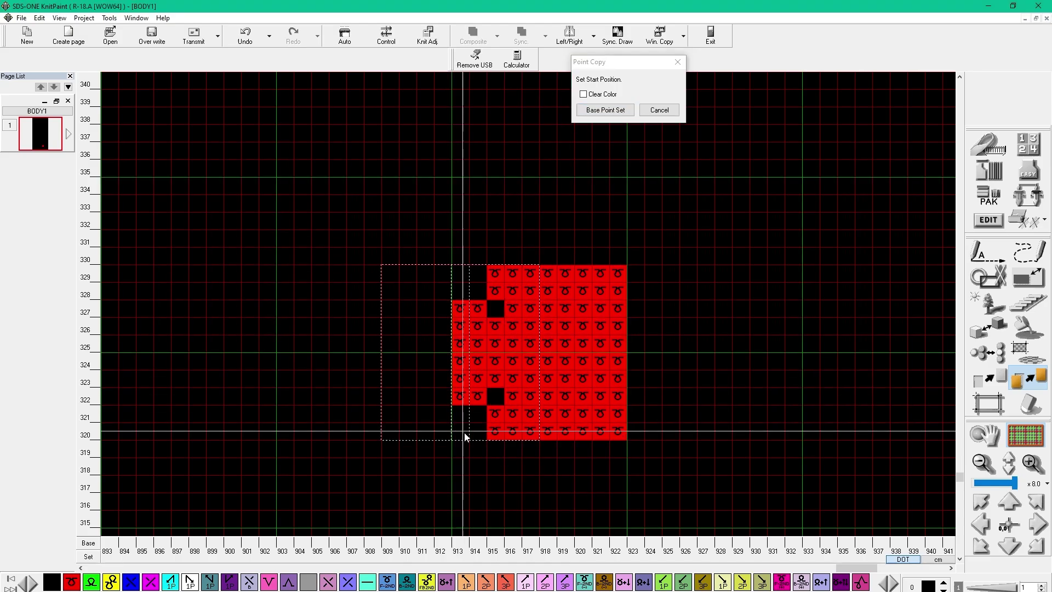
left_click(616, 431)
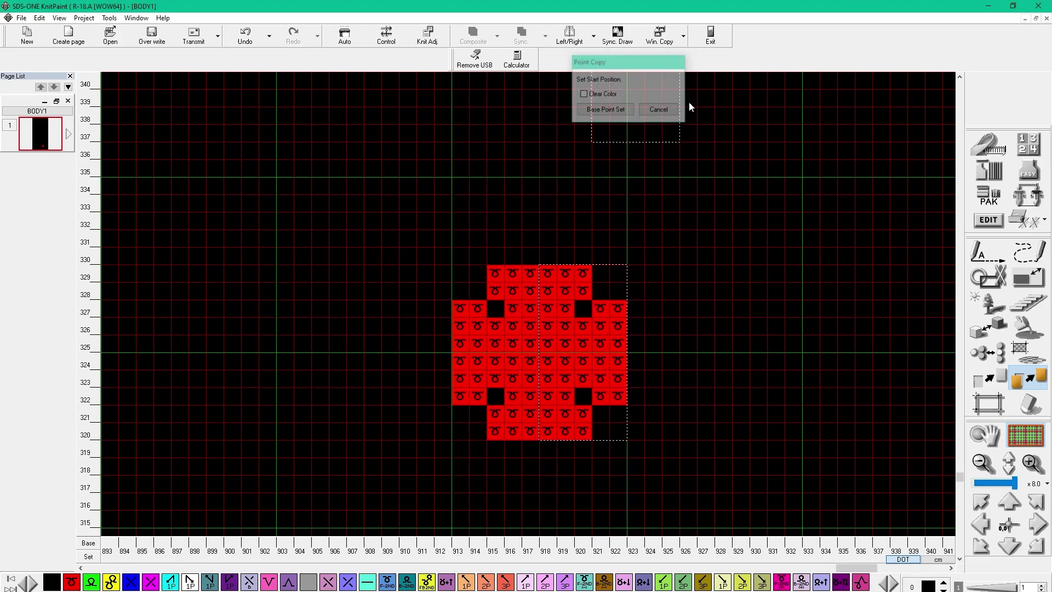
left_click(678, 62)
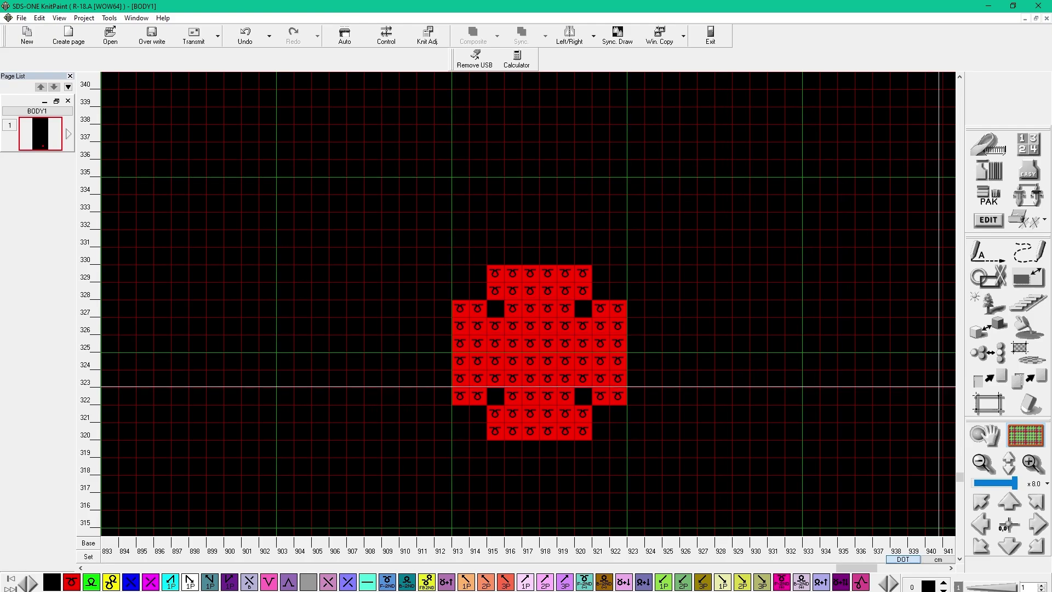
left_click(1009, 380)
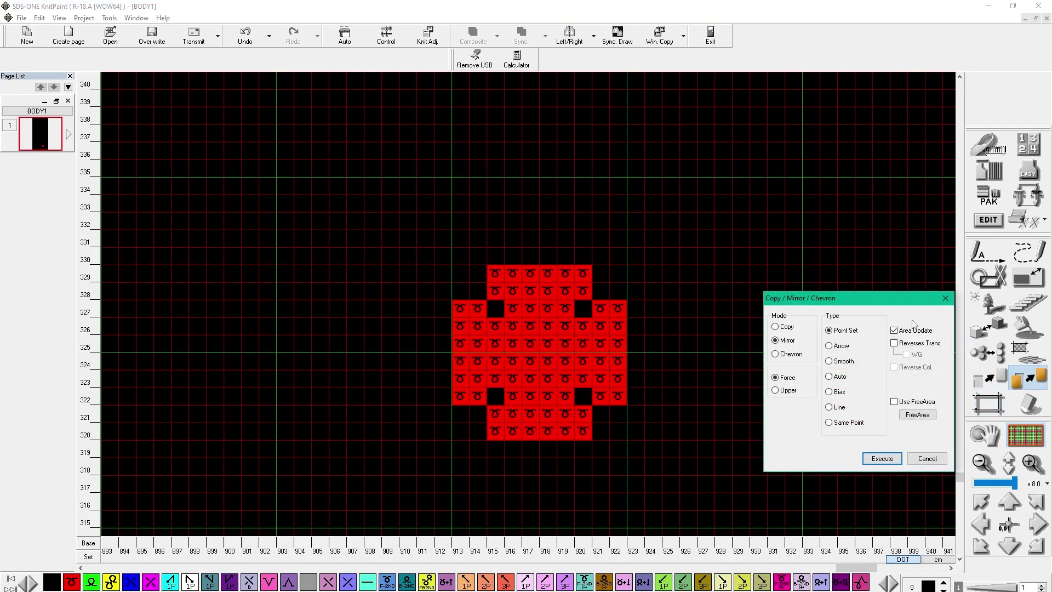
left_click(946, 298)
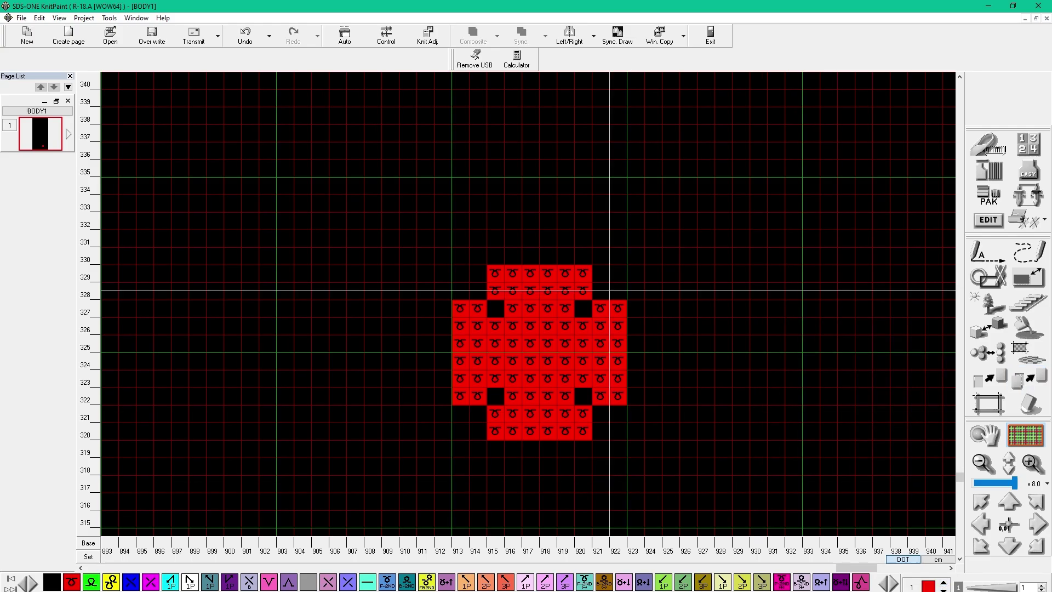
Draw a red stem two stitches wide on top of the shape, ending in two prongs, with color 1
left_click_drag(539, 259, 541, 241)
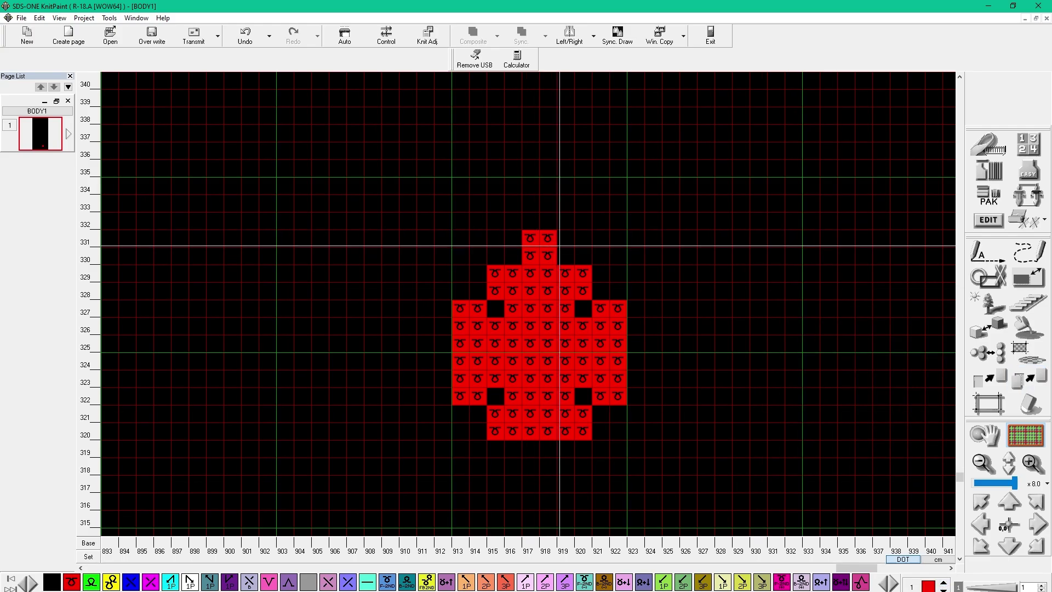
mouse_move(518, 222)
left_mouse_down()
mouse_move(513, 204)
mouse_move(526, 220)
mouse_move(565, 224)
mouse_move(565, 203)
left_mouse_up()
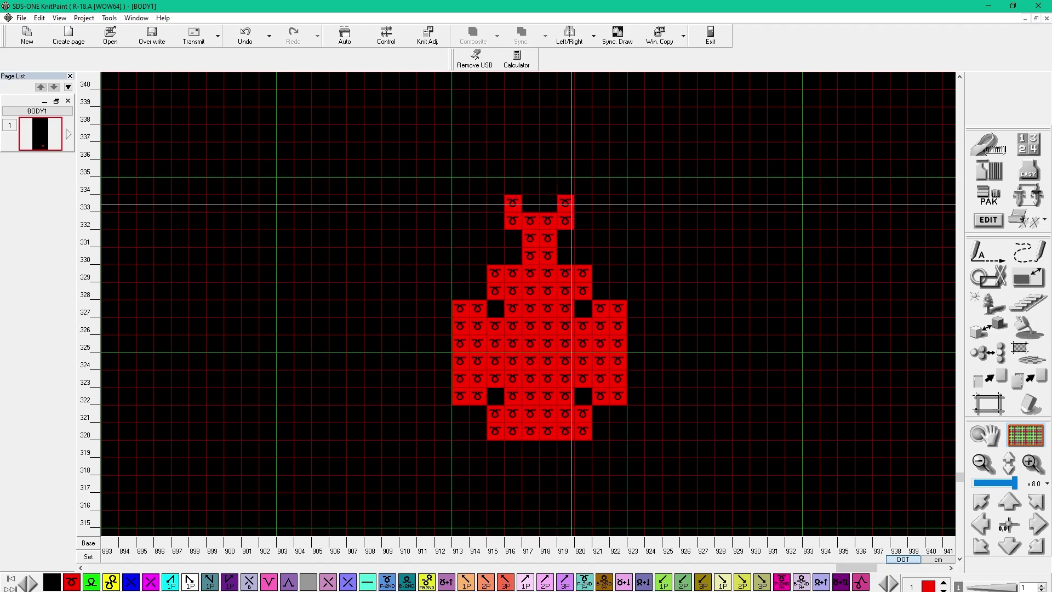
Set a Direct area 15 stitches wide and 10 high over the stem and upper half of the red shape
left_click(988, 402)
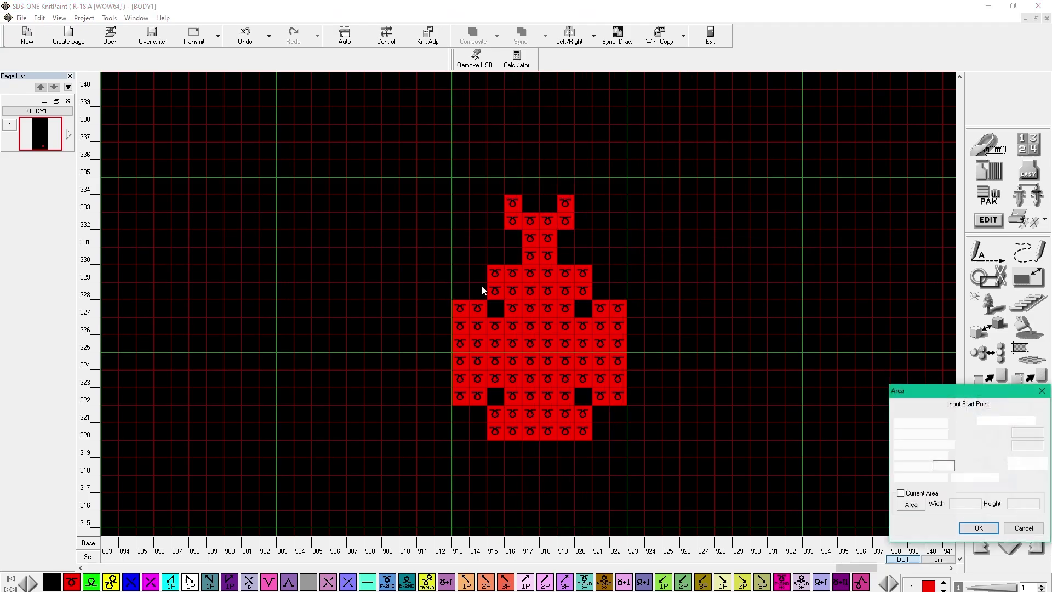
left_click_drag(411, 344, 655, 184)
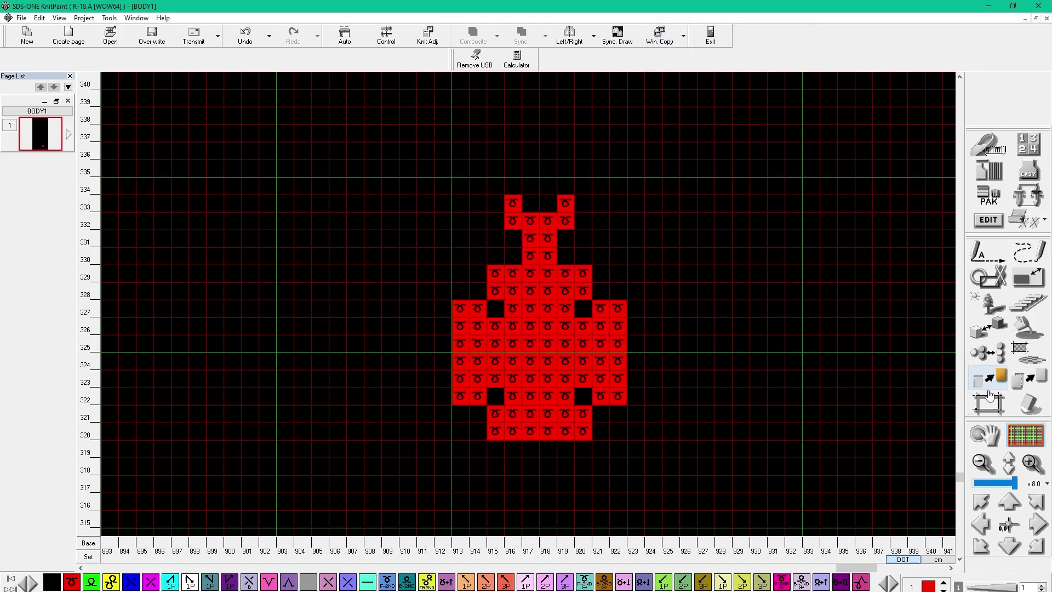
Try a downward Chevron copy of the area with Arrow, Force and Area Update, and undo it
left_click(1029, 384)
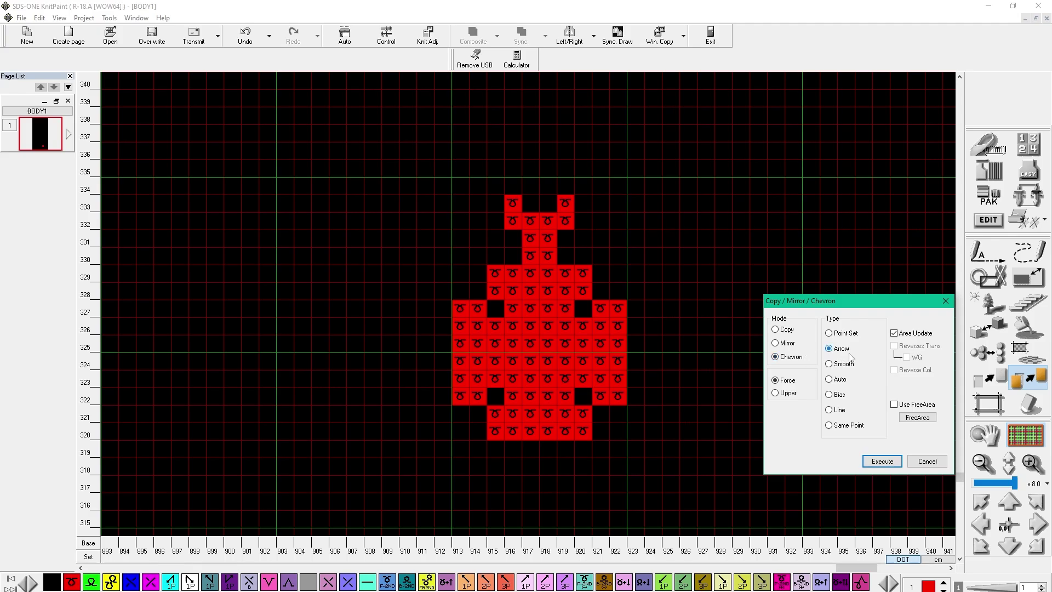
left_click(888, 463)
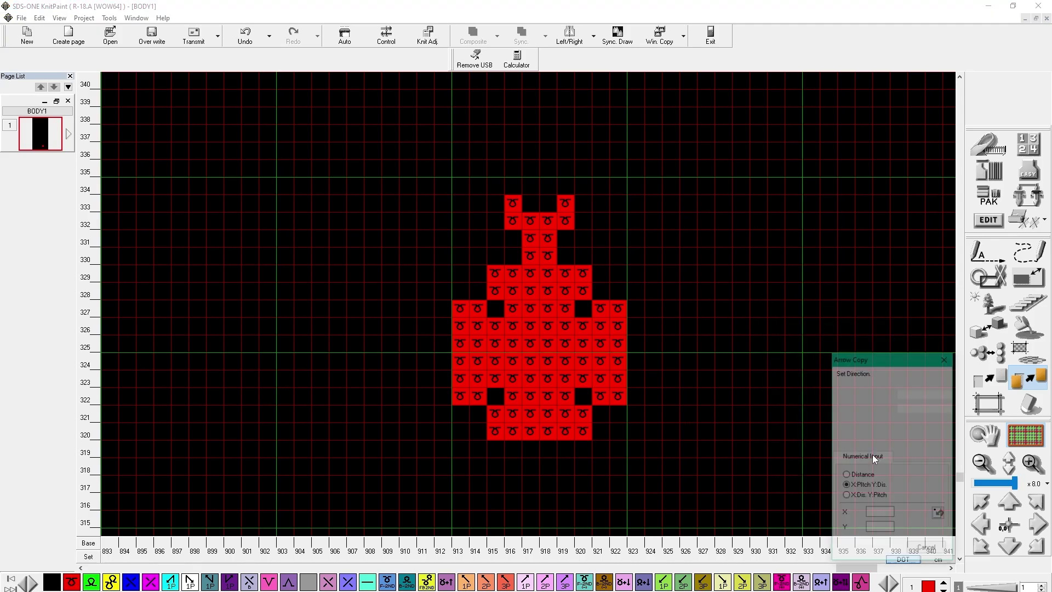
left_click(865, 429)
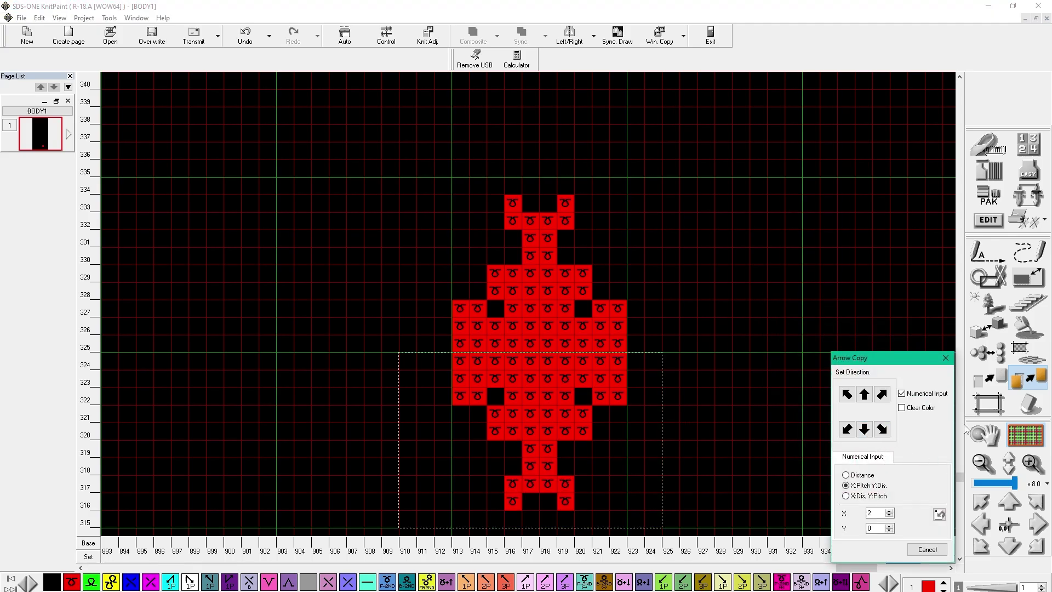
left_click(245, 34)
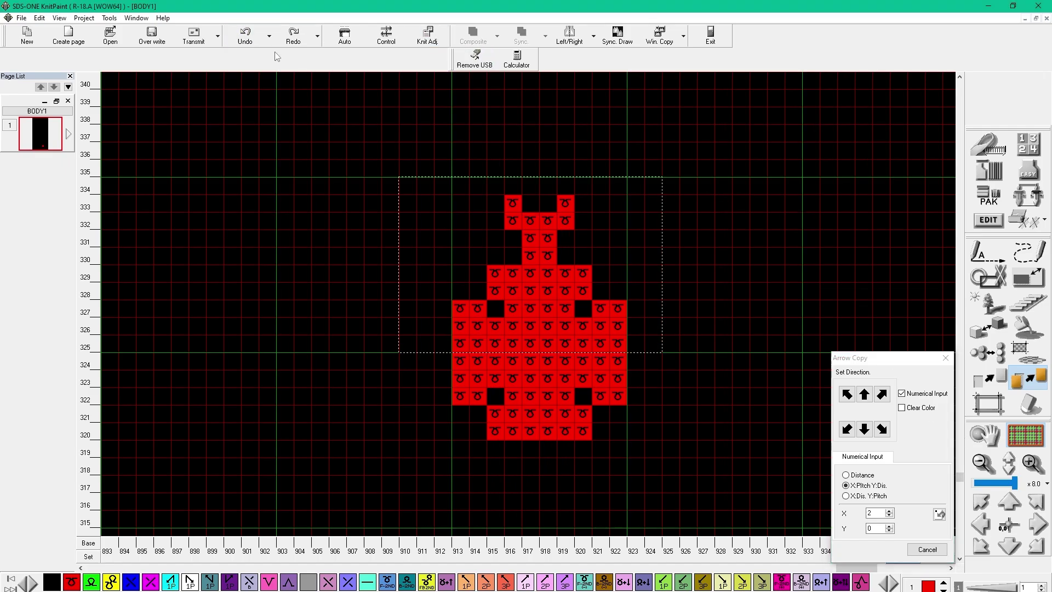
left_click(1000, 390)
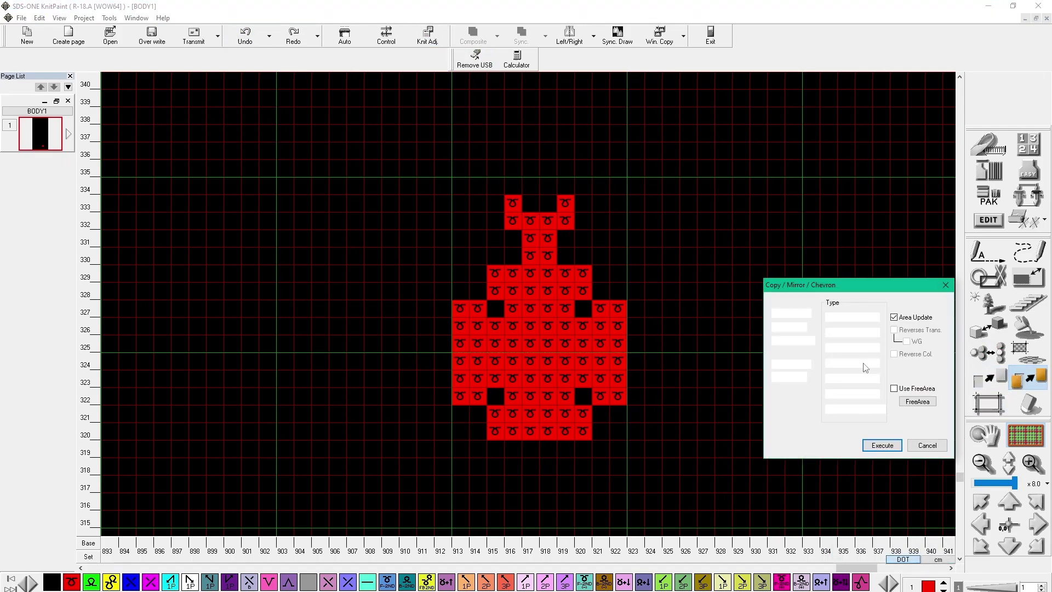
left_click(883, 445)
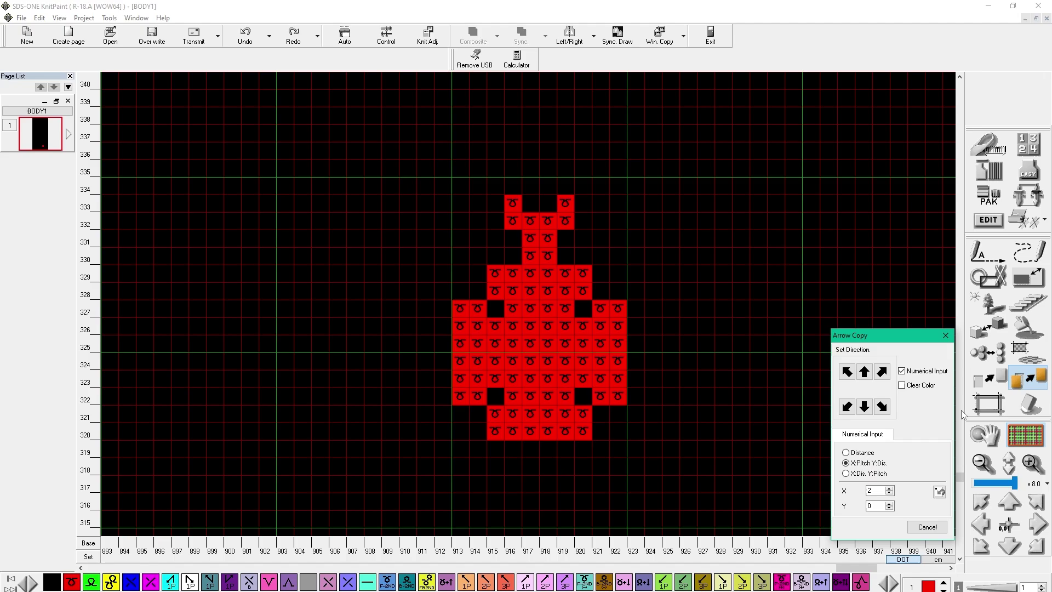
Chevron the area with Point Set and Force, using a base point at its lower middle, and place the copy to the right of the shape
left_click(1023, 379)
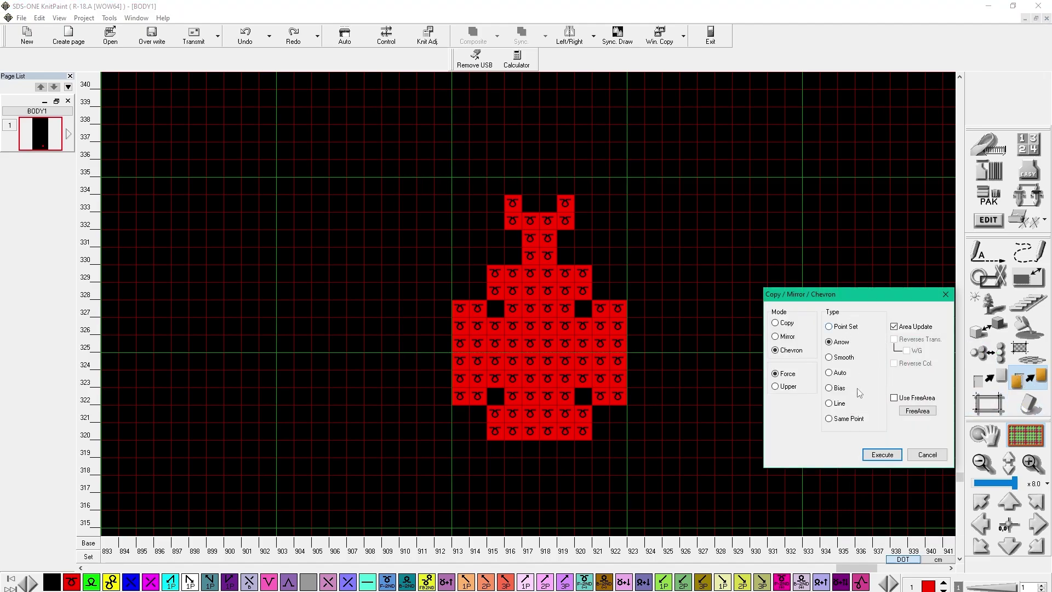
left_click(876, 455)
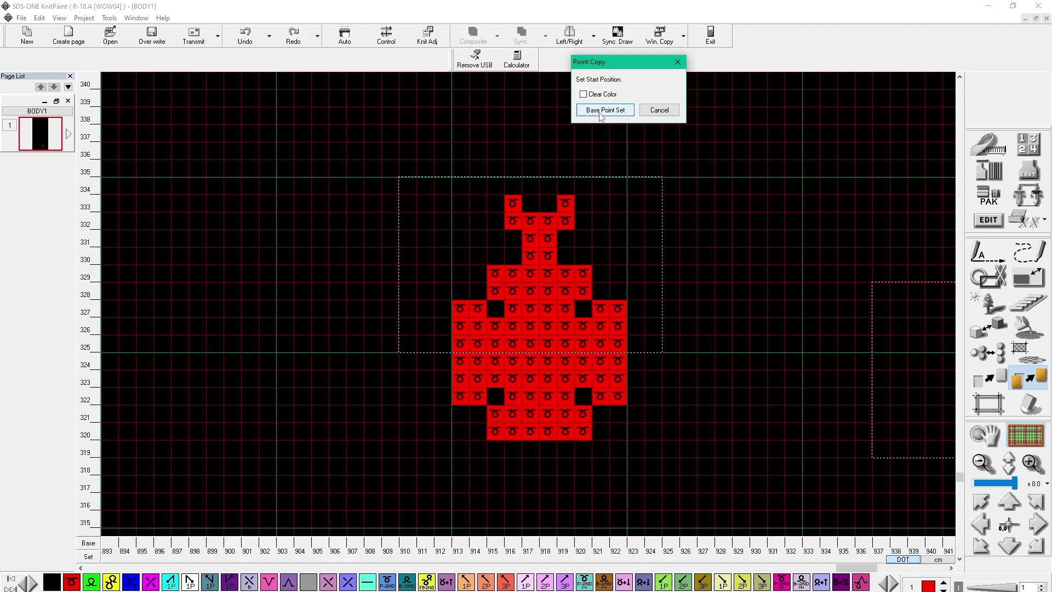
left_click(602, 113)
left_click(550, 349)
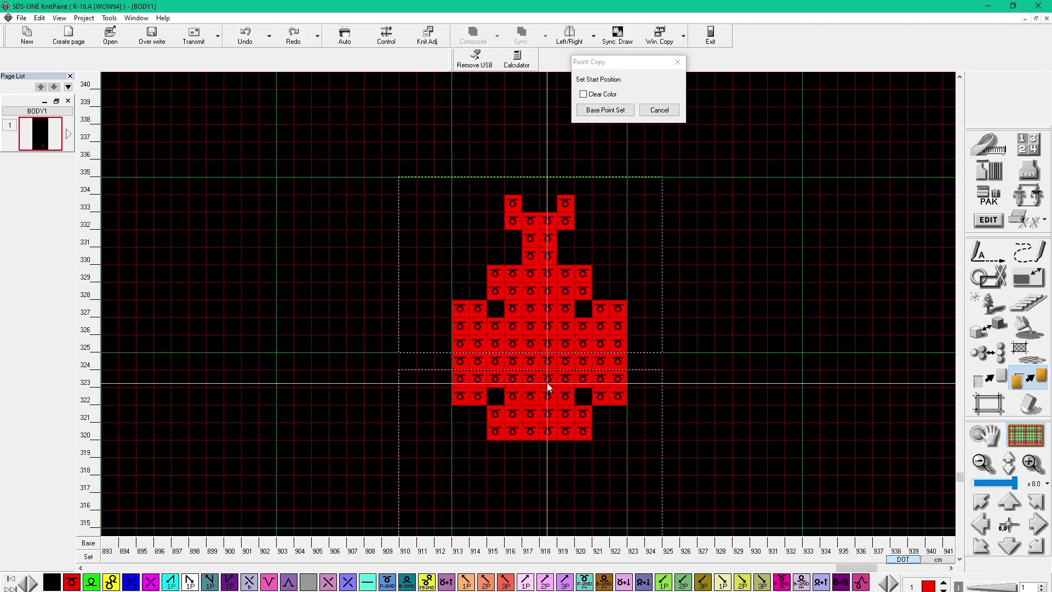
left_click(782, 351)
left_click(677, 62)
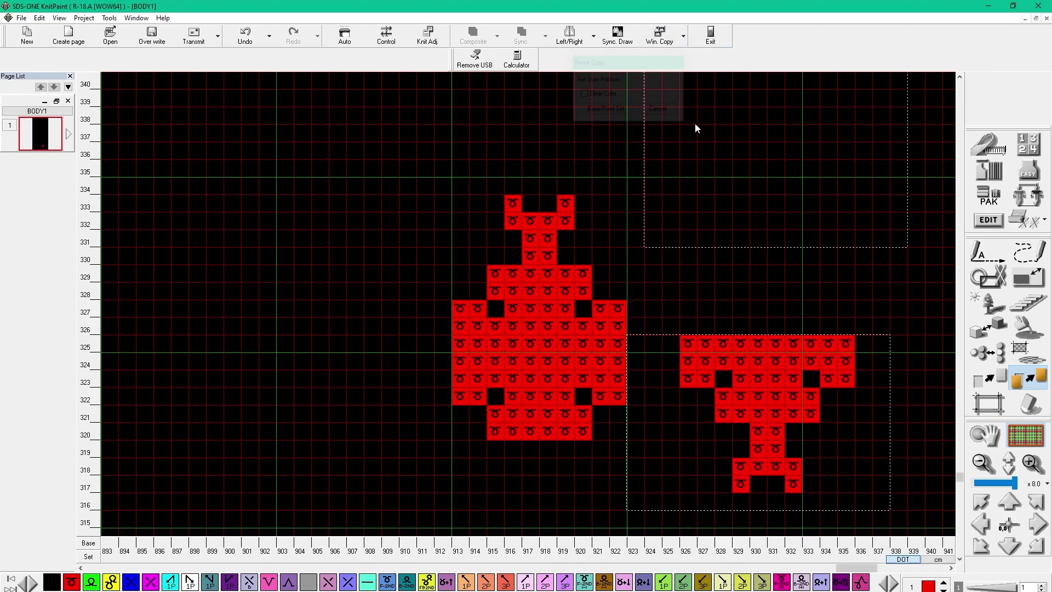
Set an area 18 stitches wide and 14 high around the whole original shape using Pattern mode with Auto
left_click(1034, 378)
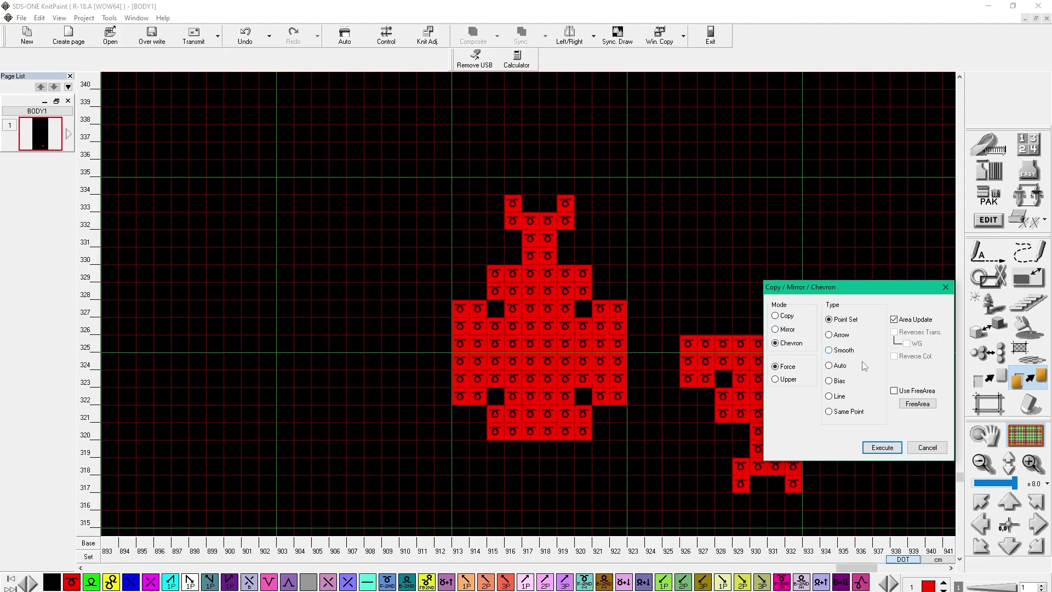
left_click(946, 287)
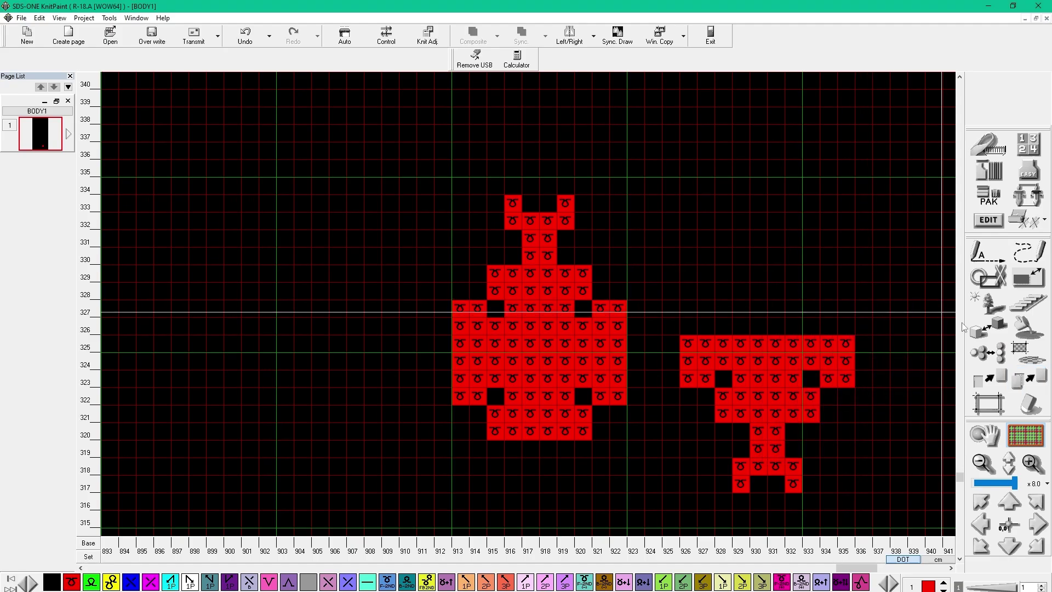
left_click(988, 402)
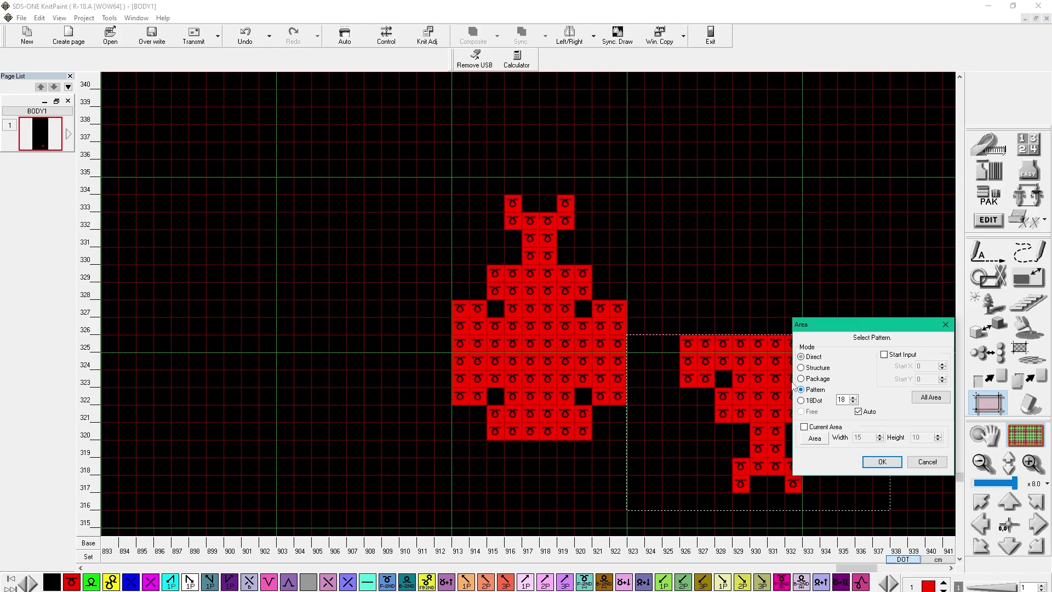
left_click(553, 359)
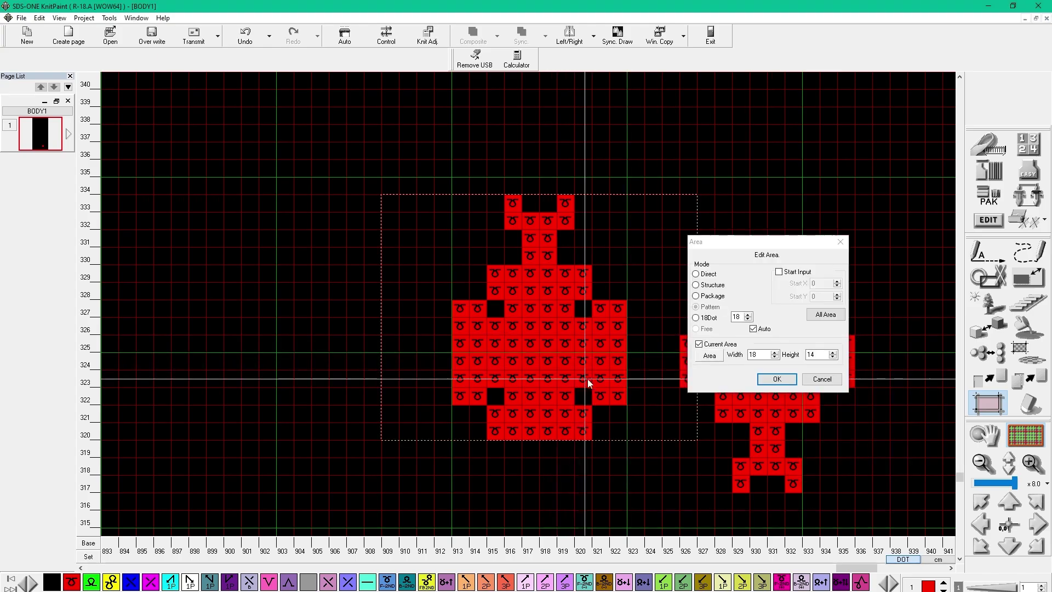
left_click(778, 379)
Chevron the area with Smooth and Upper, sticking the translucent copy 18 stitches to the left at X -18, Y 0
left_click(1029, 377)
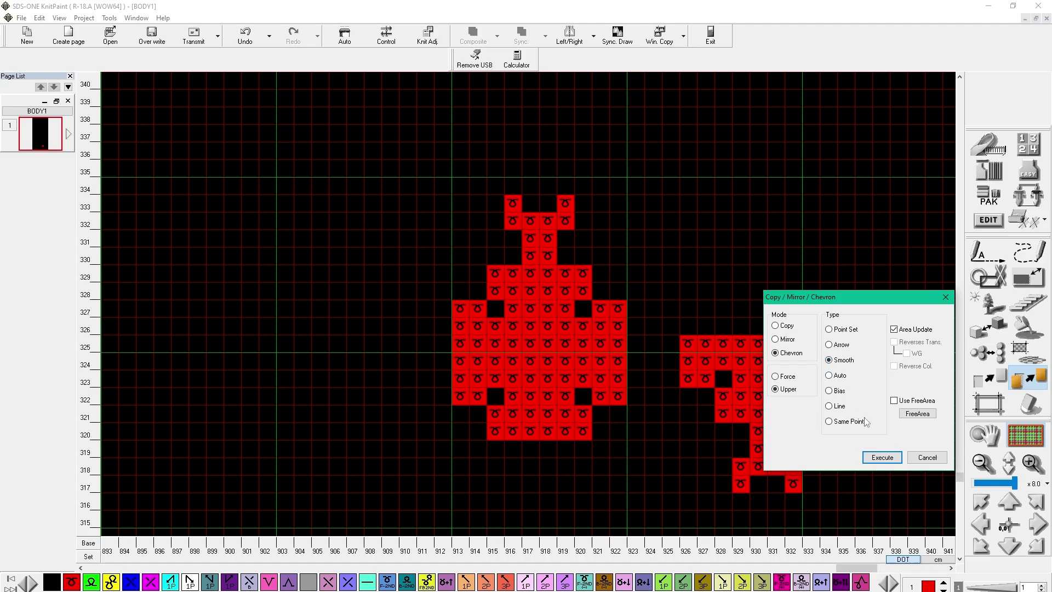
left_click(879, 457)
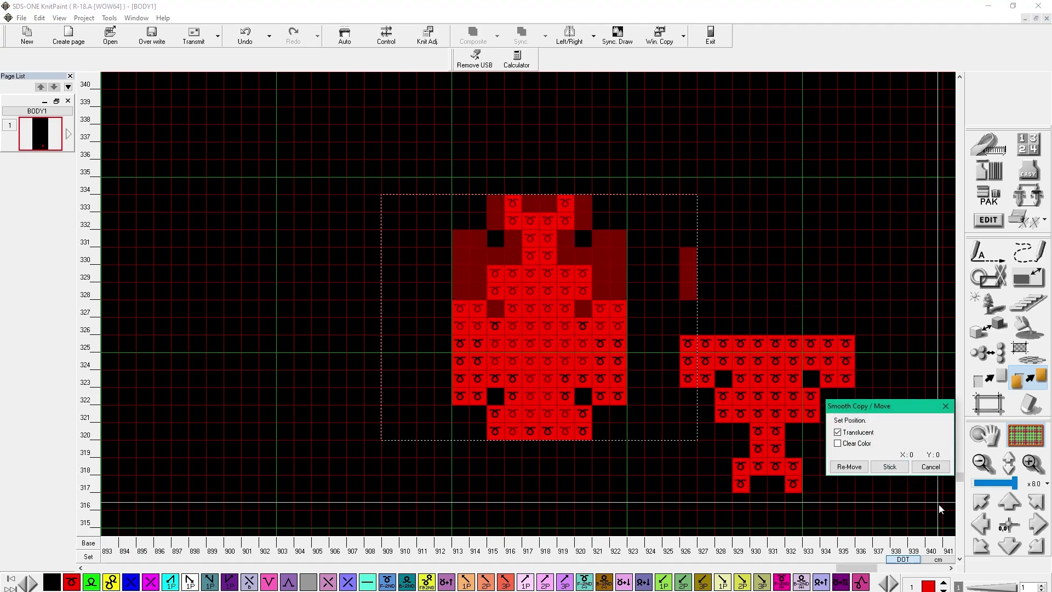
left_click(973, 529)
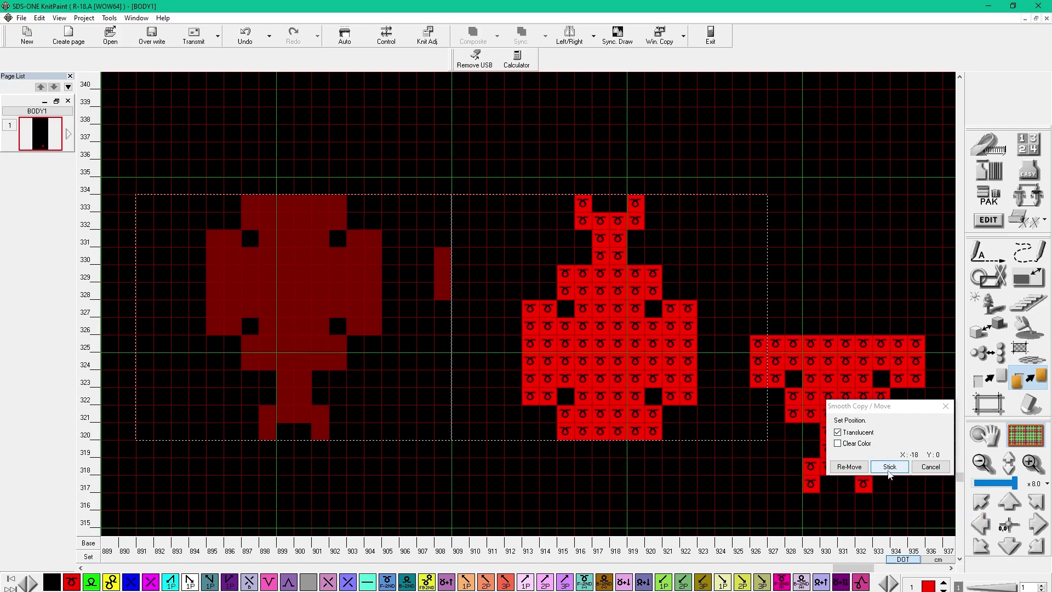
left_click(896, 470)
left_click(947, 405)
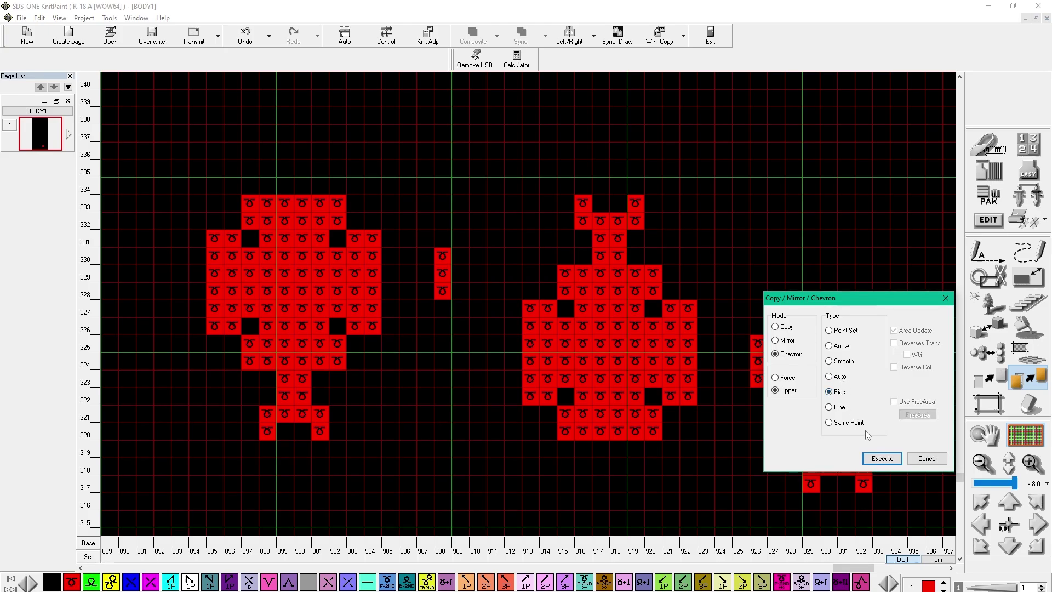
Start a Line copy and set its 18 by 14 stitch area around the flipped shape in Pattern mode
left_click(885, 460)
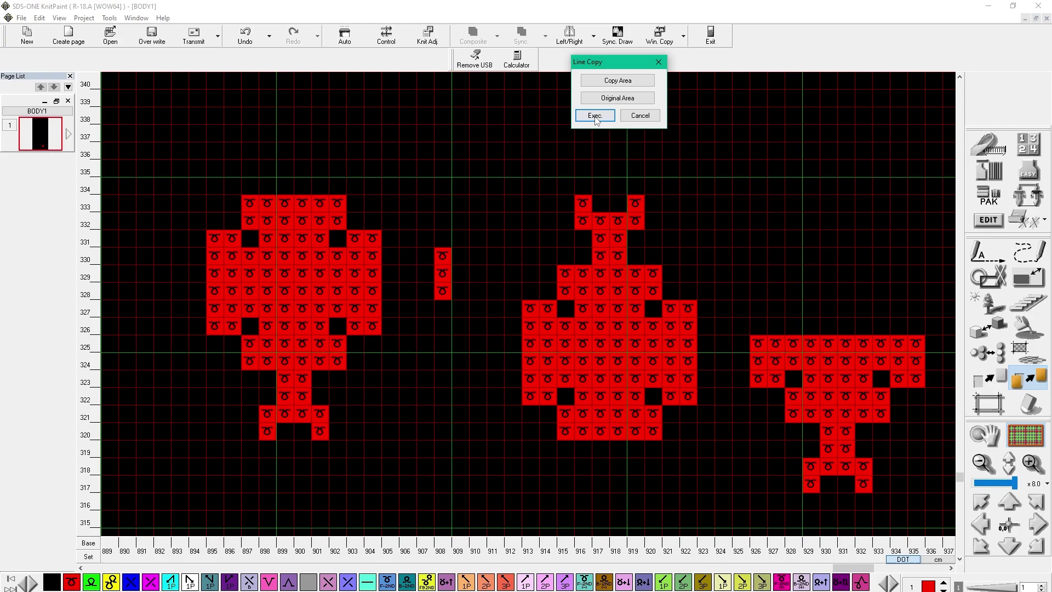
left_click(595, 117)
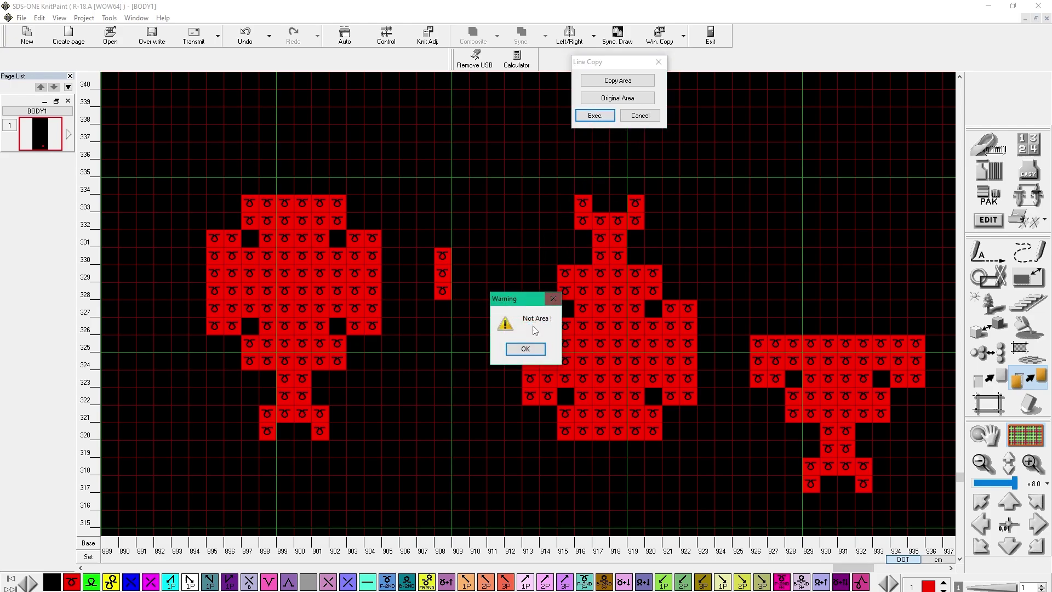
left_click(525, 348)
left_click(618, 80)
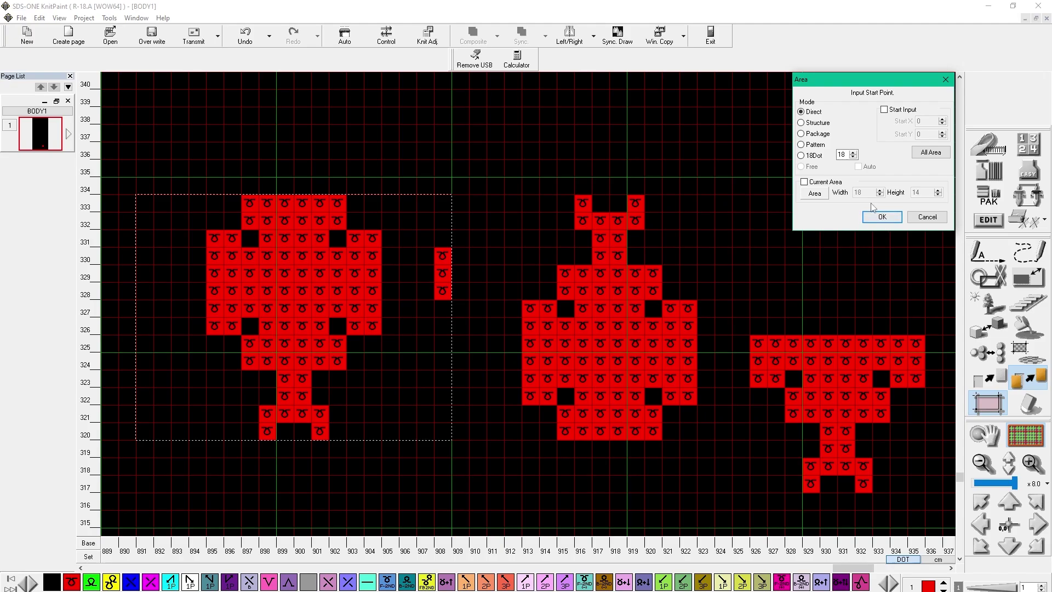
left_click(814, 146)
left_click(409, 259)
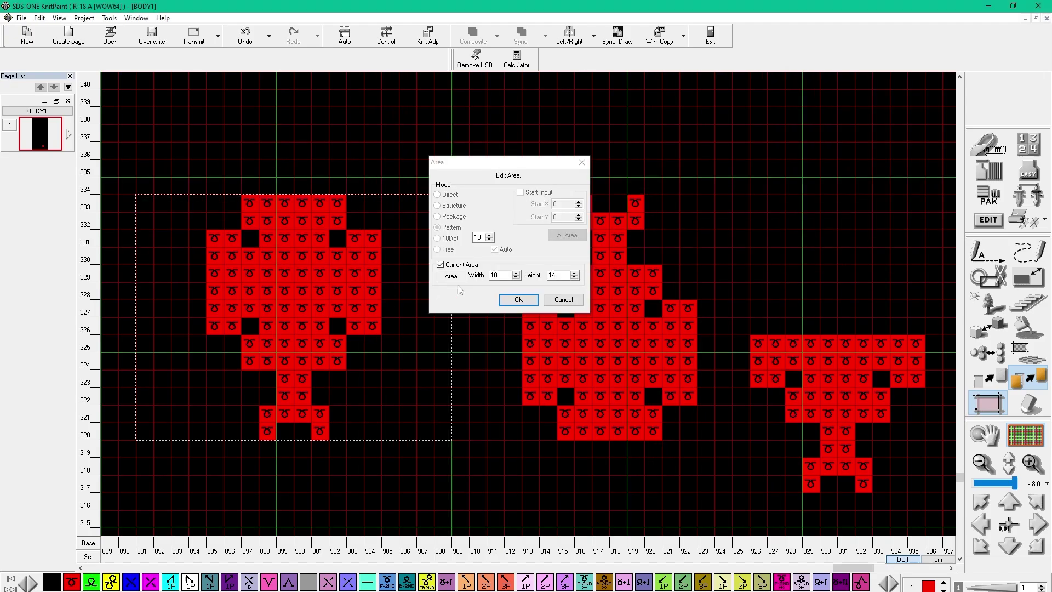
left_click(521, 301)
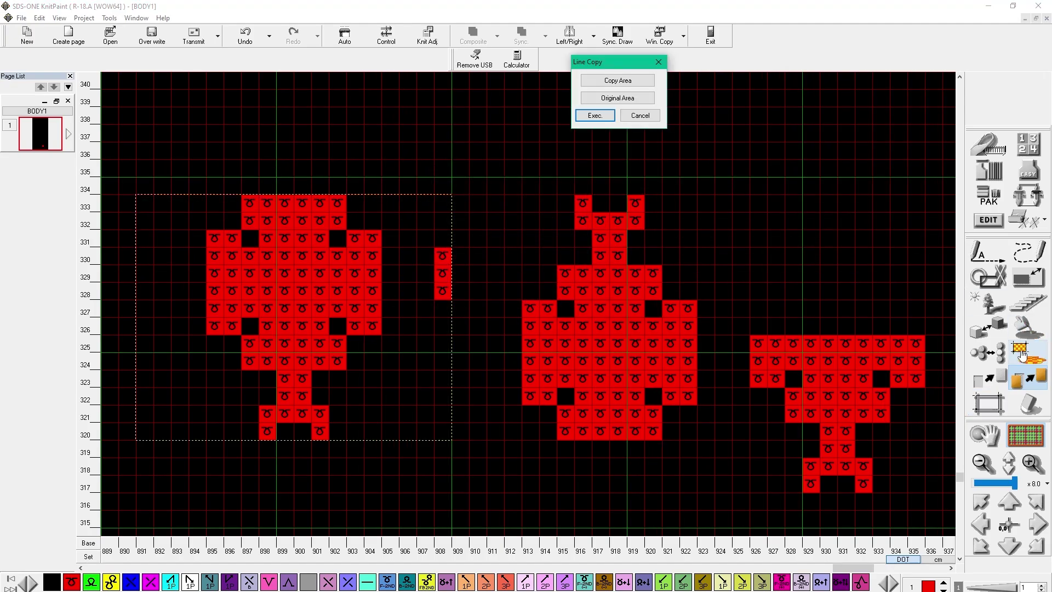
Repeat the flipped shape in Copy mode with Line and Force across a Direct area 14 stitches high spanning all three shapes
left_click(1019, 377)
left_click(1028, 377)
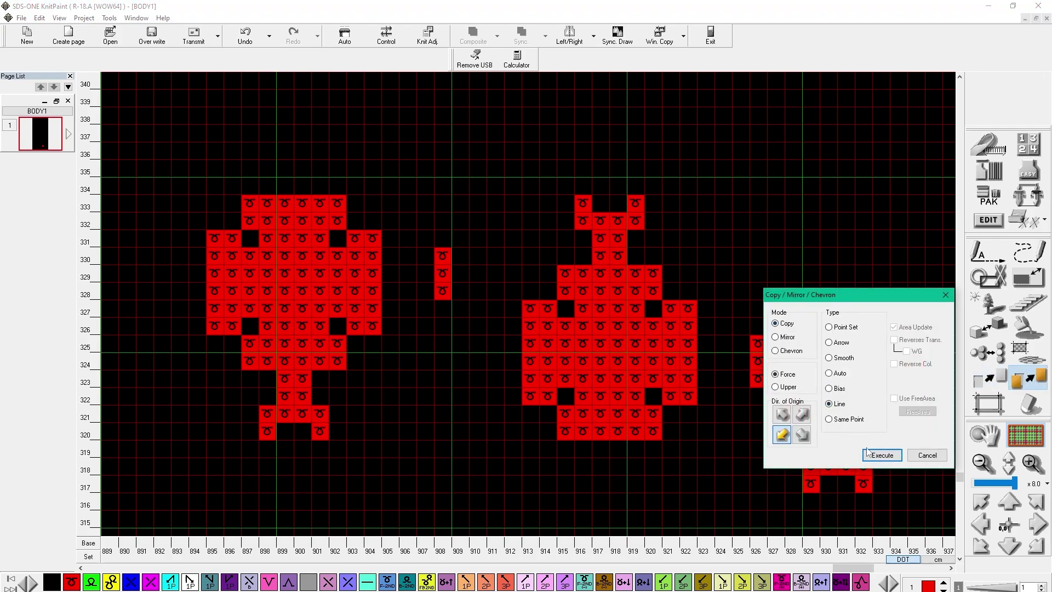
left_click(882, 454)
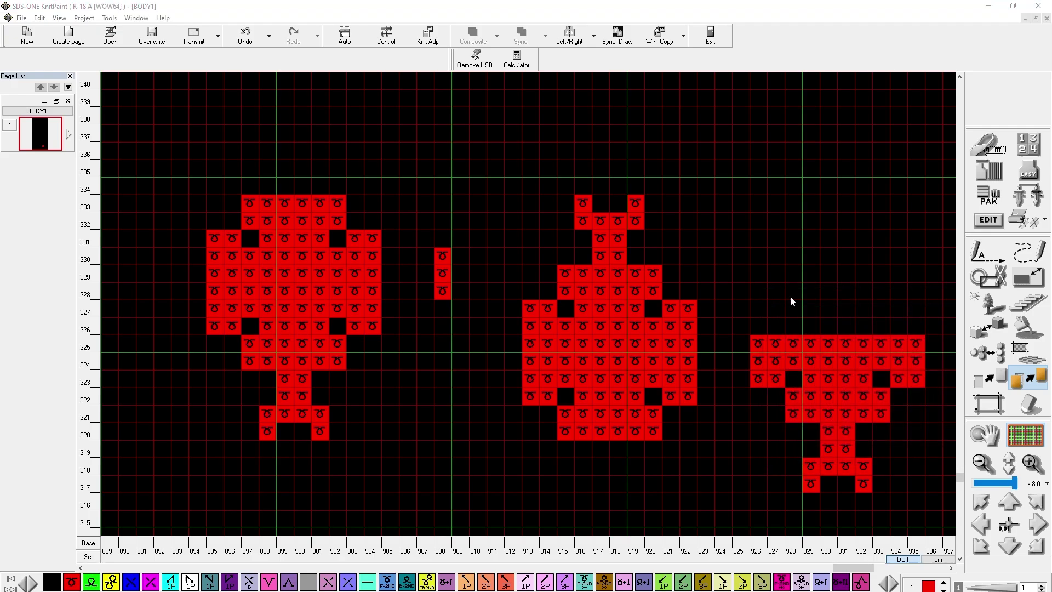
left_click(607, 87)
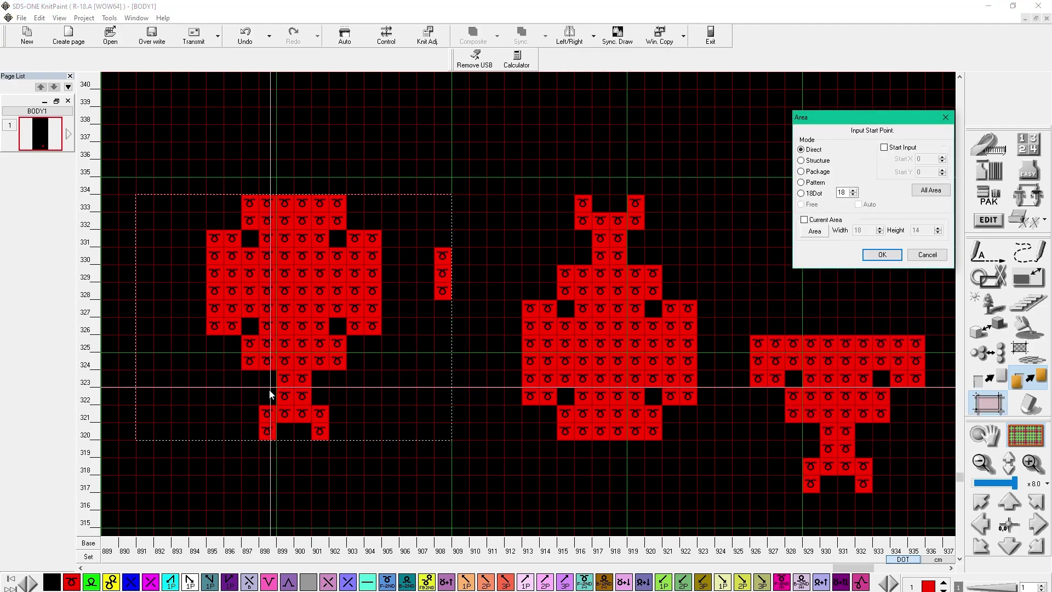
left_click(146, 431)
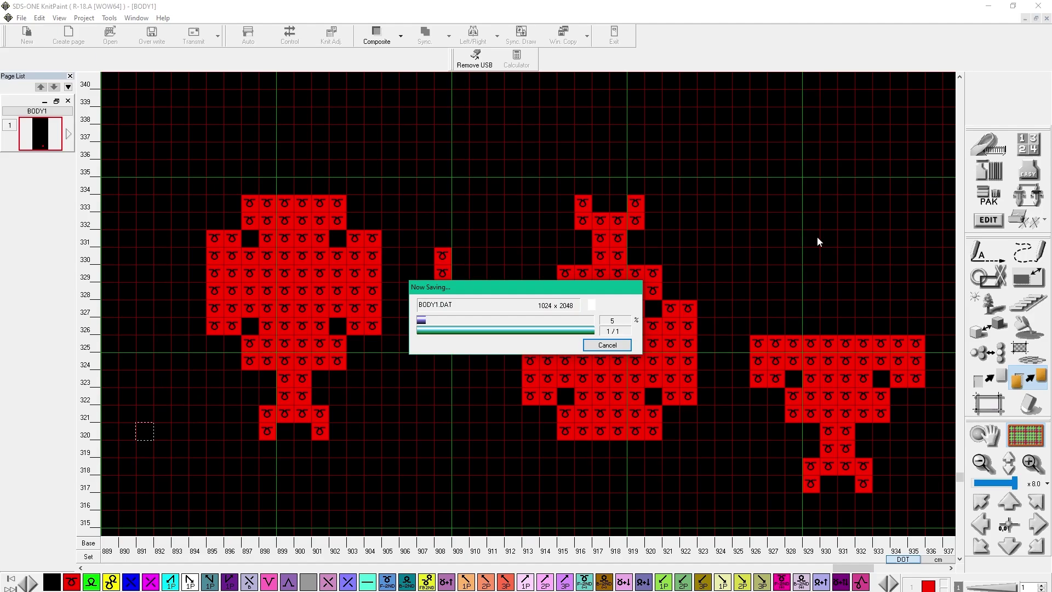
left_click(914, 201)
left_click(979, 182)
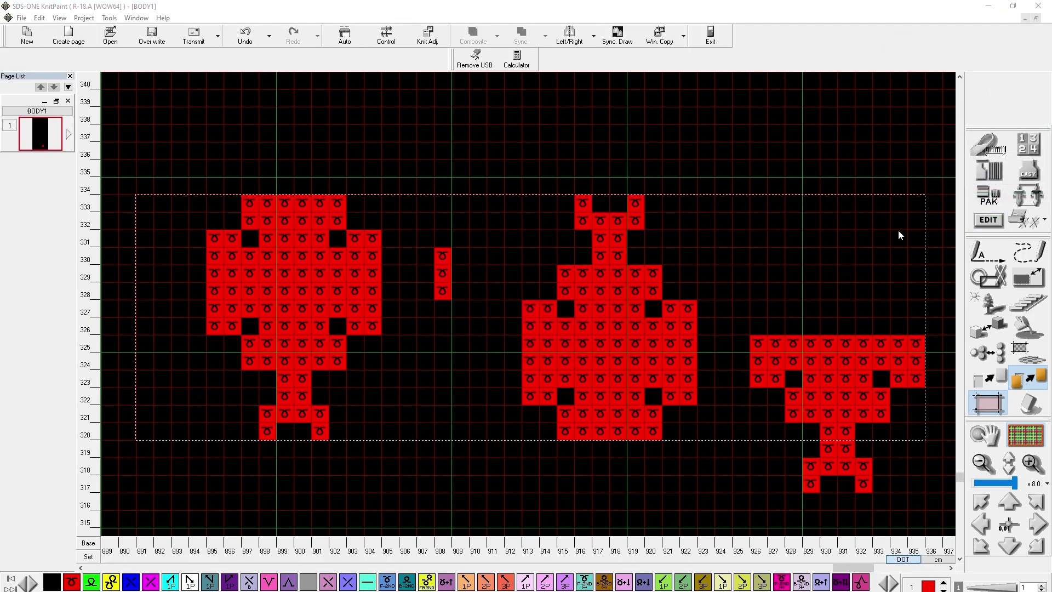
left_click(595, 115)
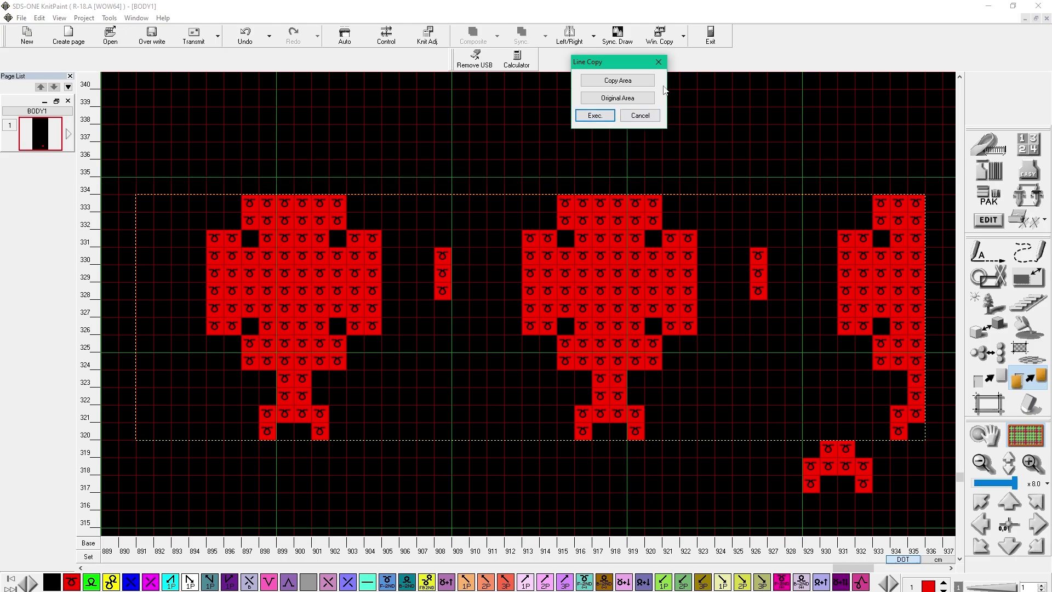
left_click(661, 63)
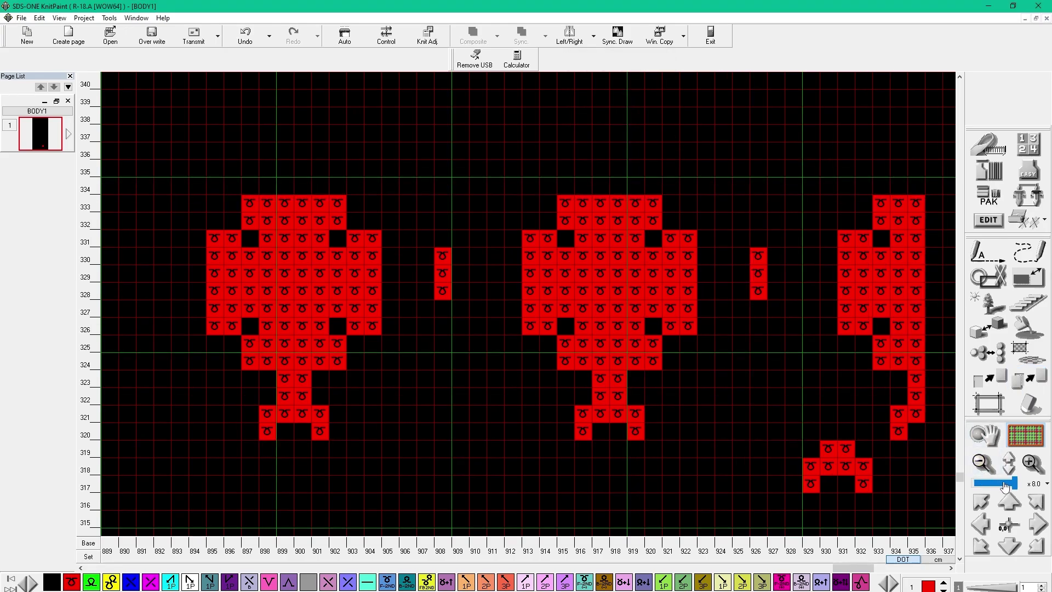
Draw one stitch each of colours 1 red, 2 green, 3 yellow and 4 blue side by side in an empty part of the page
left_click_drag(1005, 487, 990, 482)
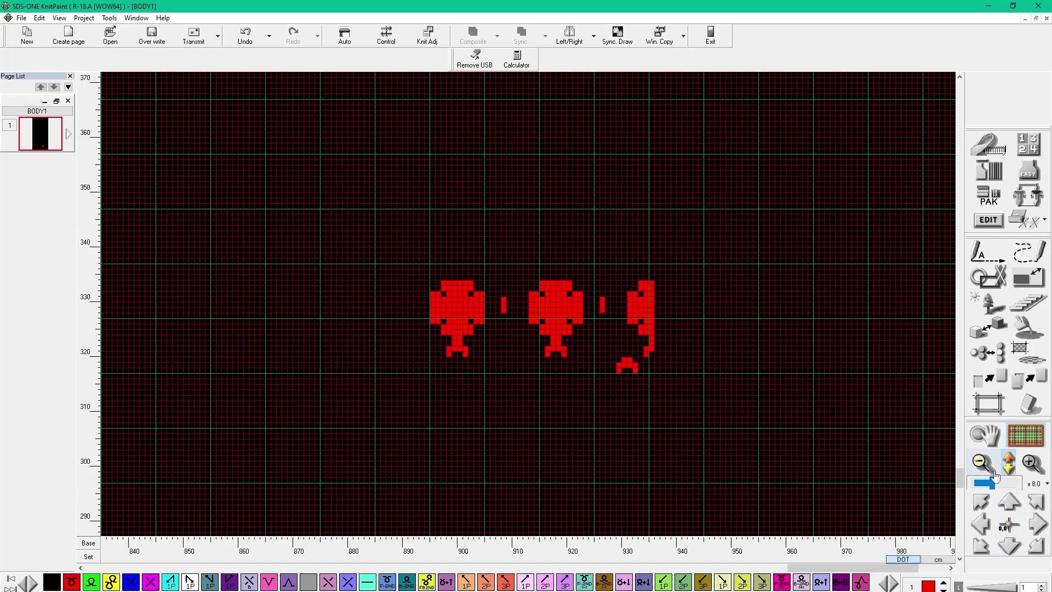
scroll(718, 485, "up", 3)
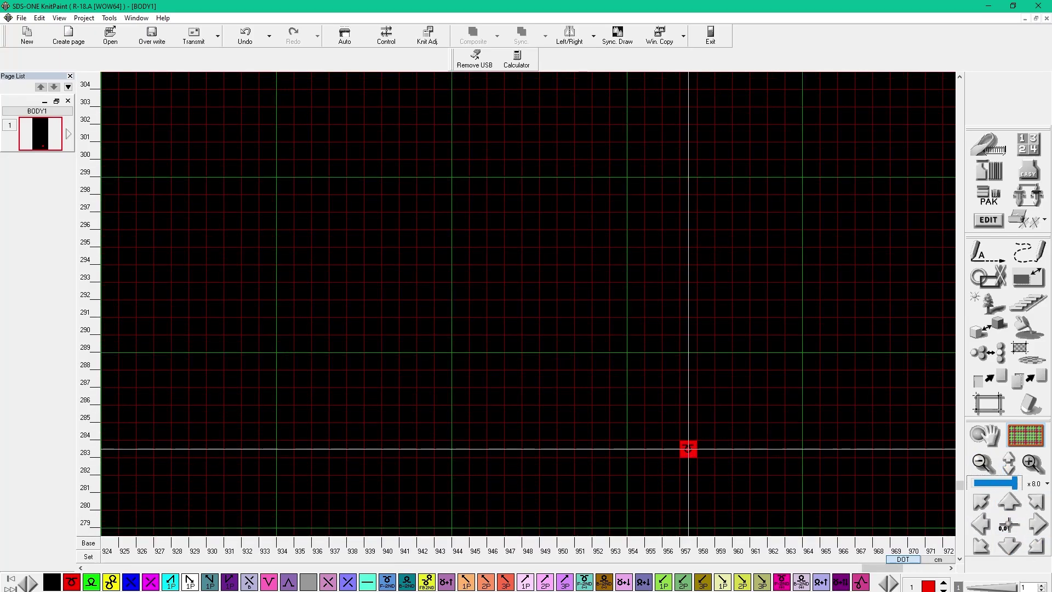
left_click(706, 449)
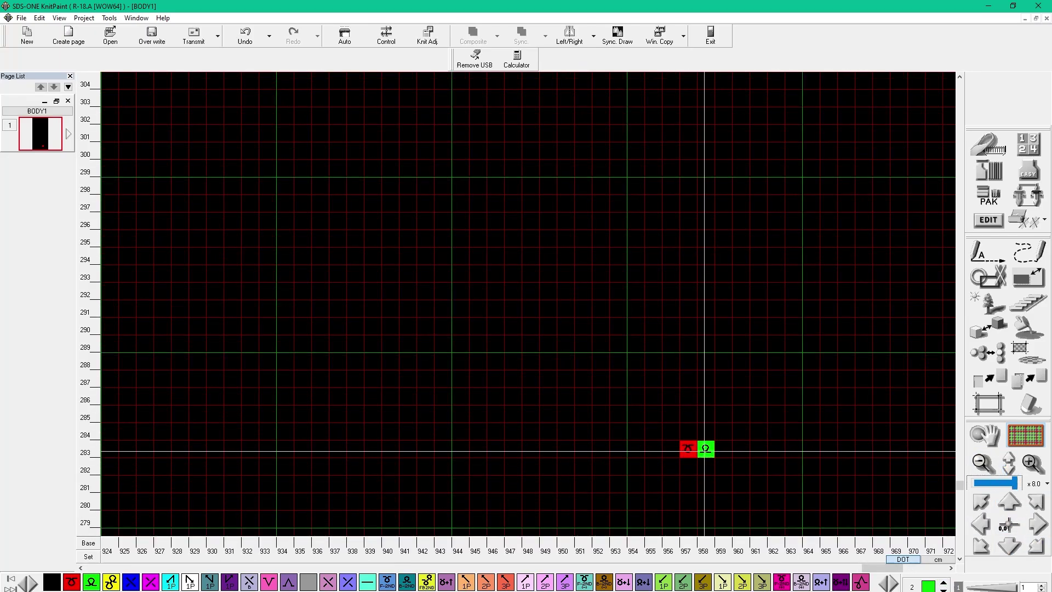
left_click(723, 449)
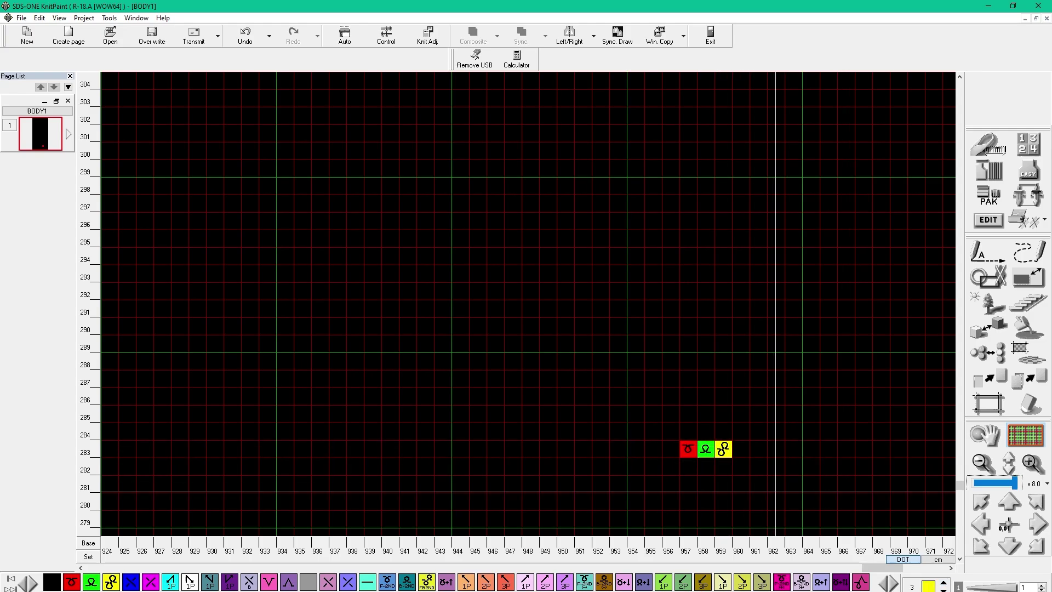
left_click(944, 582)
left_click(741, 449)
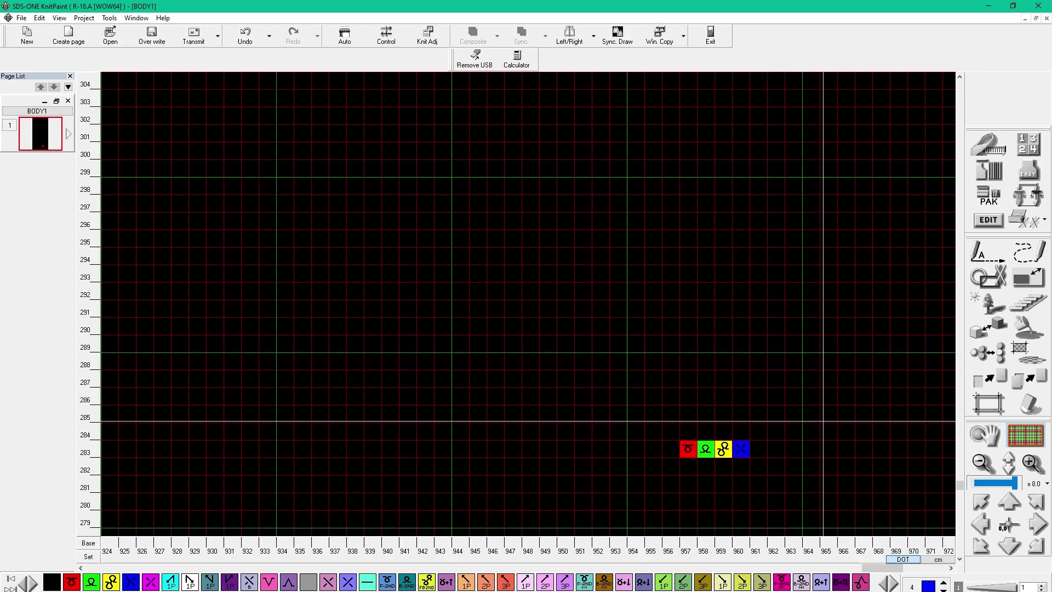
Set a Direct area 4 stitches wide and 1 high around the four coloured stitches
left_click(982, 416)
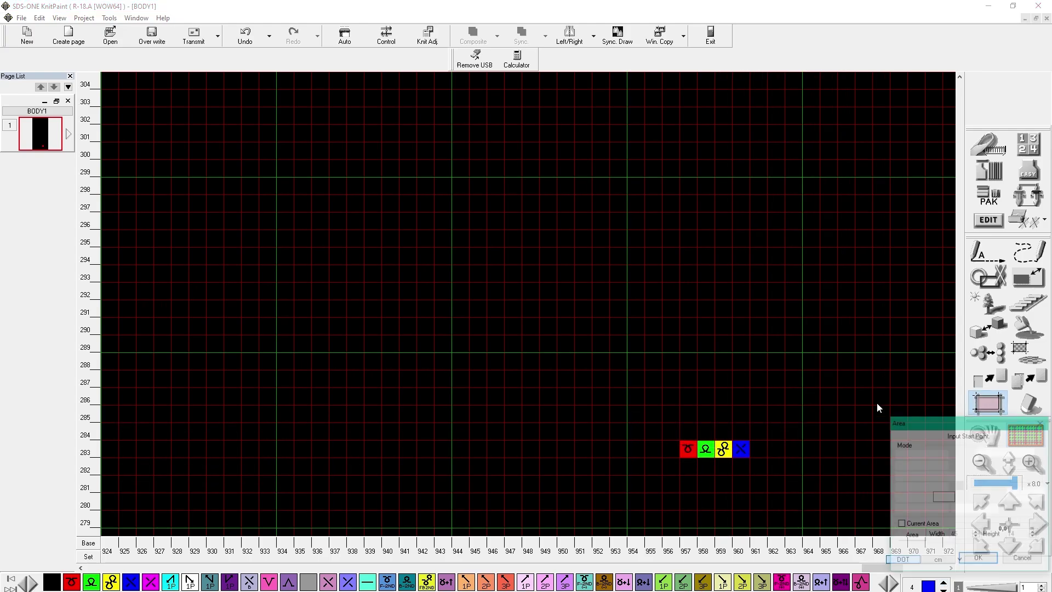
left_click(684, 453)
left_click(741, 453)
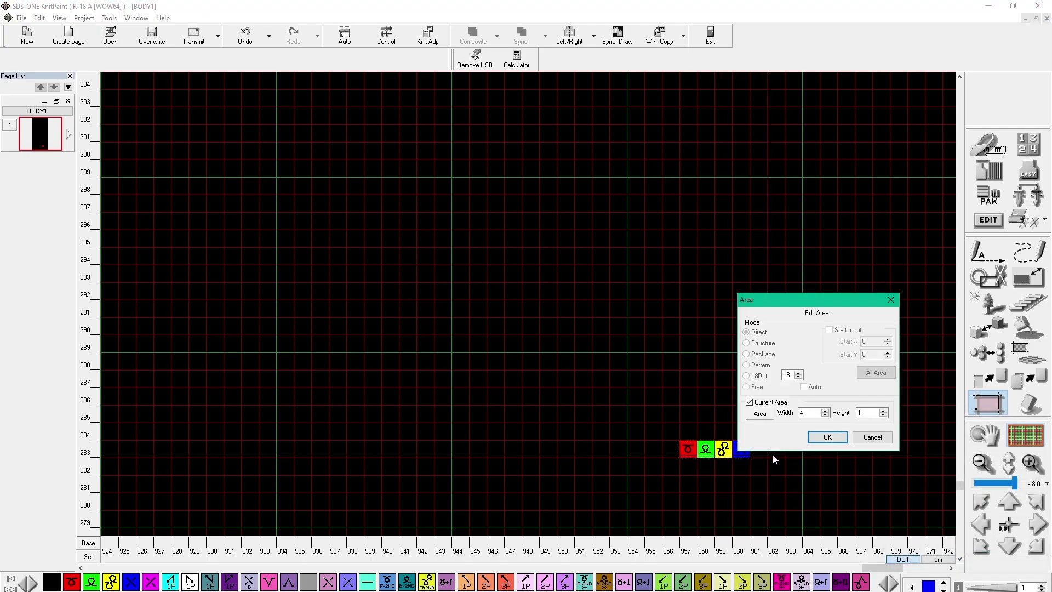
left_click(828, 439)
Repeat the four stitches in Copy mode with Line and Force across a Direct copy area 36 wide and 1 high
left_click(1029, 377)
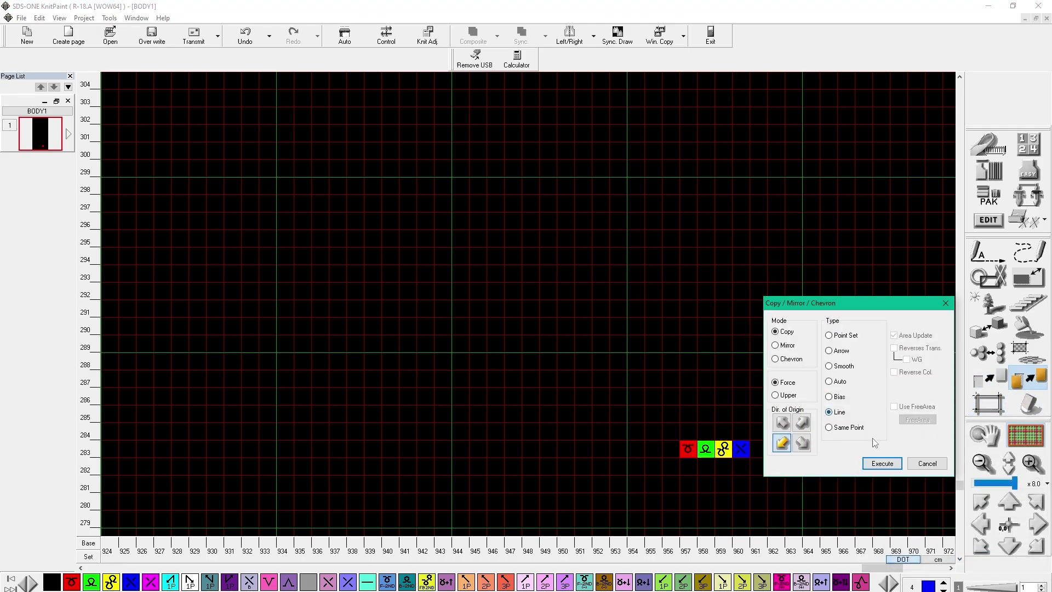
left_click(875, 467)
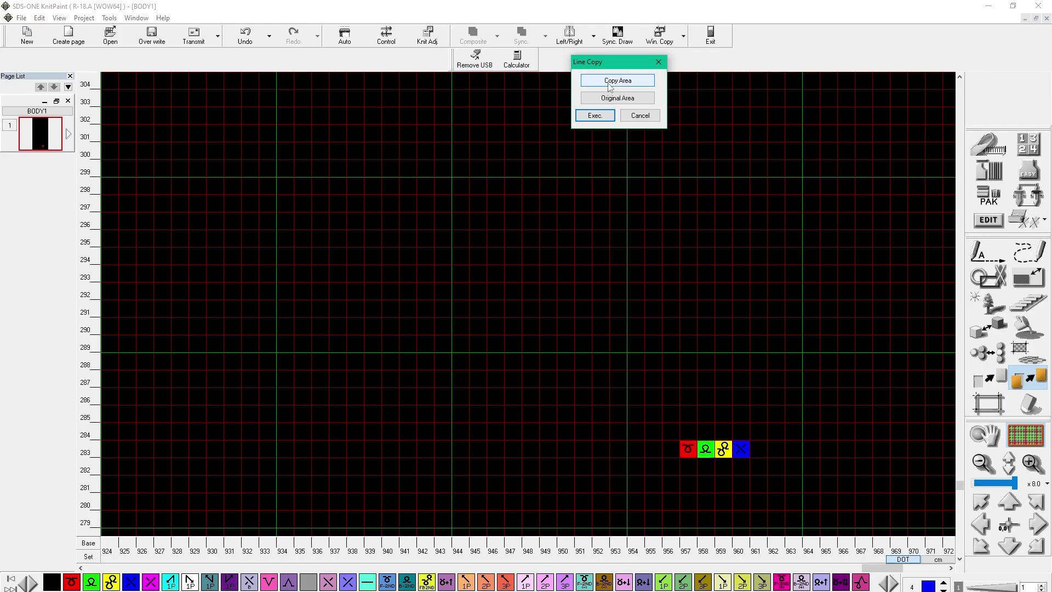
left_click(618, 80)
left_click(687, 452)
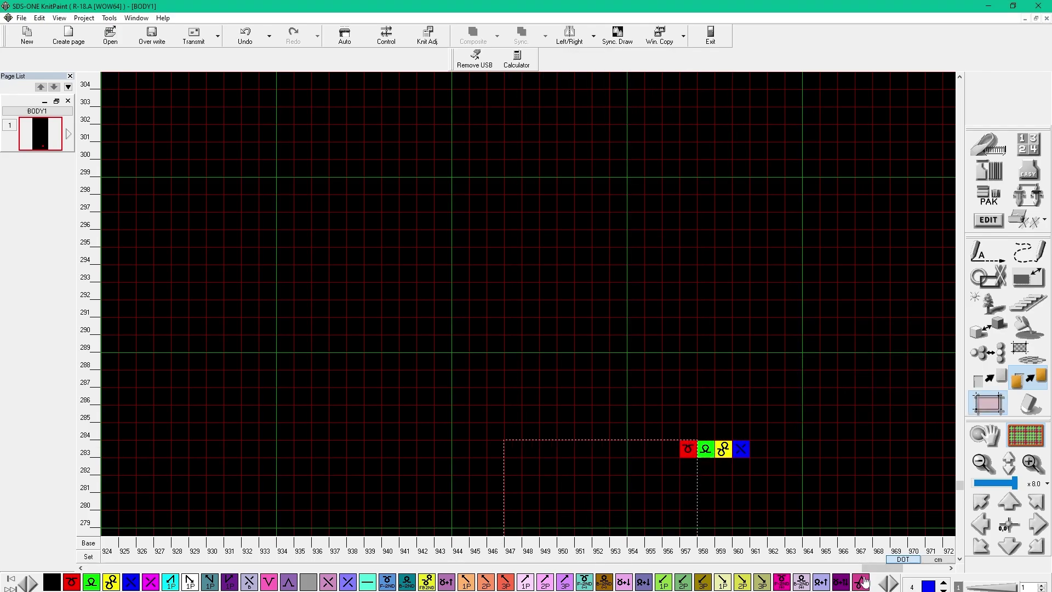
left_click_drag(863, 581, 890, 573)
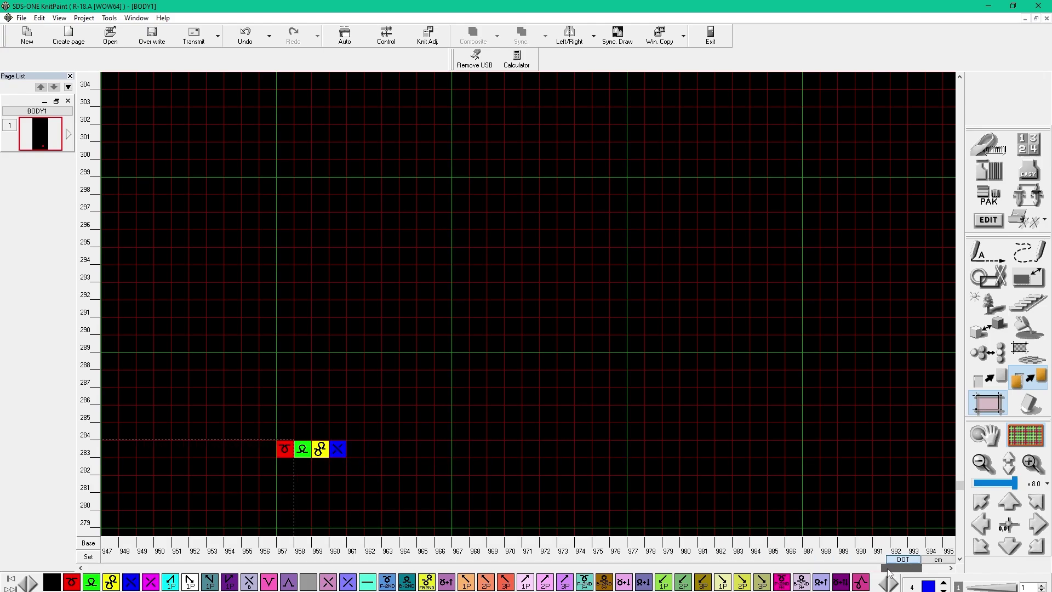
left_click(910, 451)
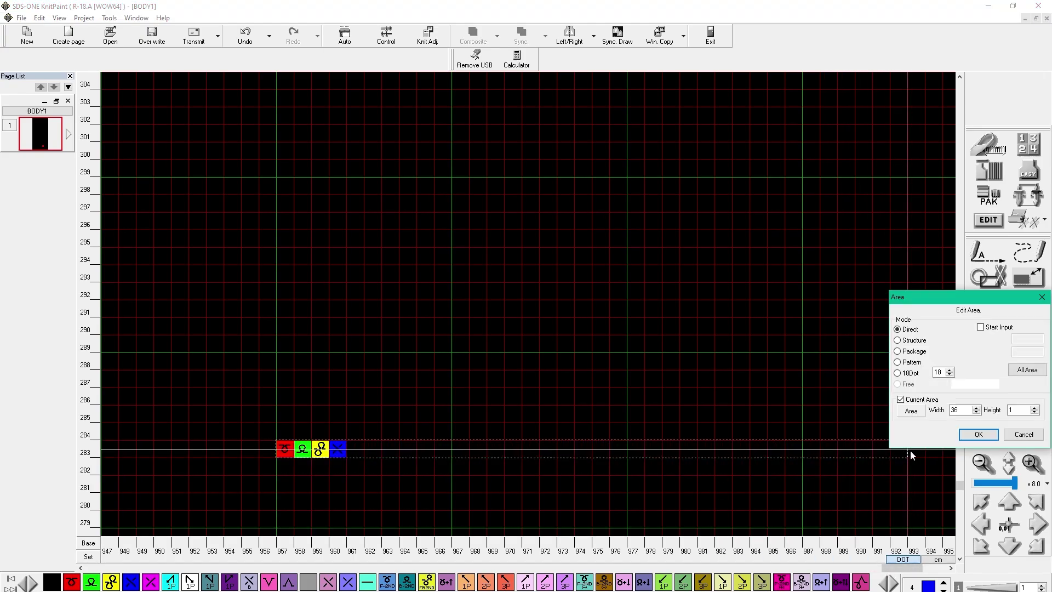
left_click(979, 434)
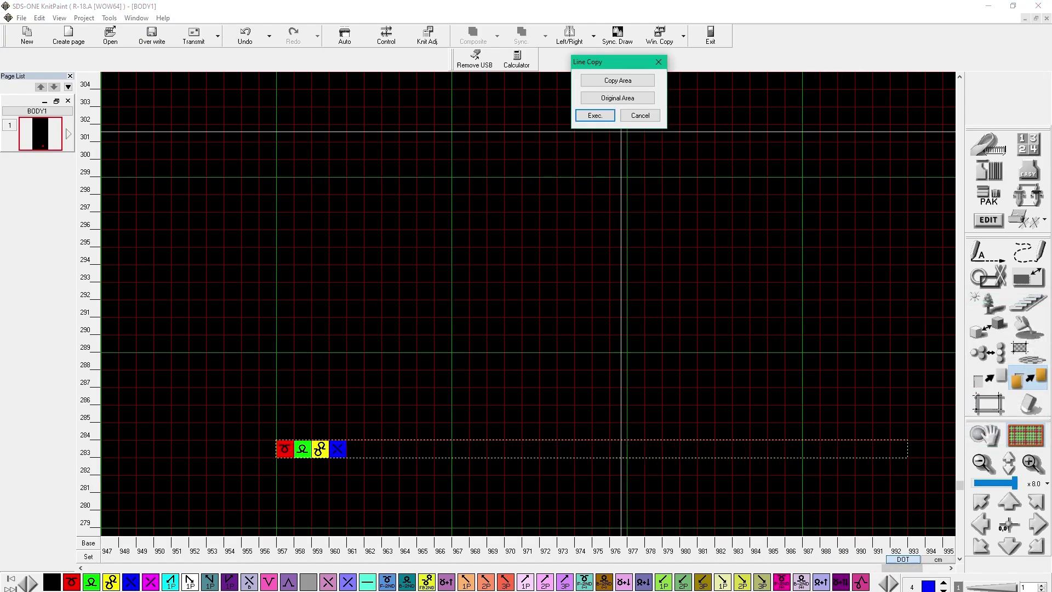
left_click(595, 115)
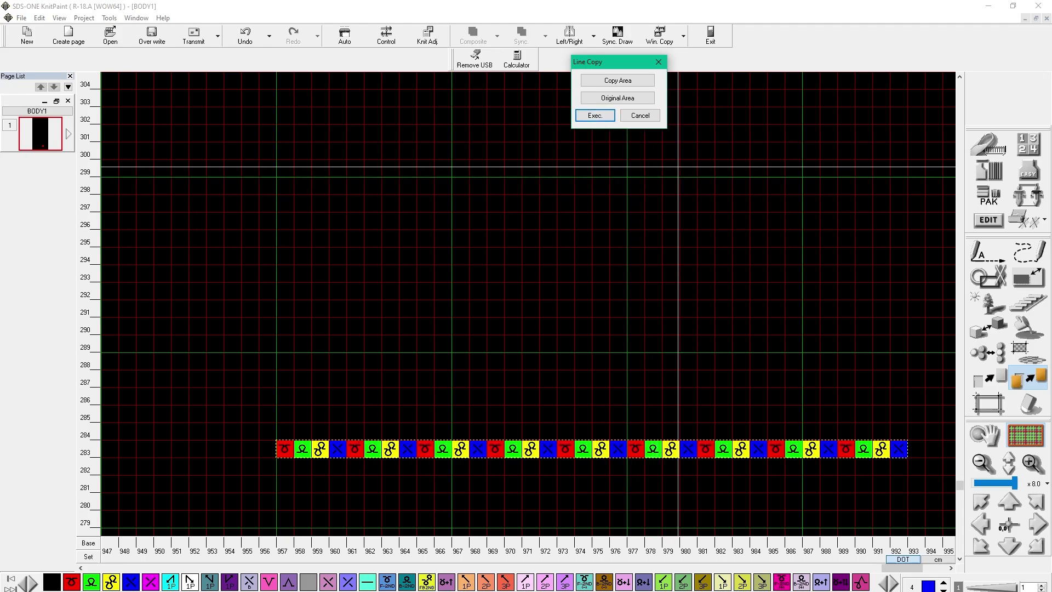
left_click(659, 62)
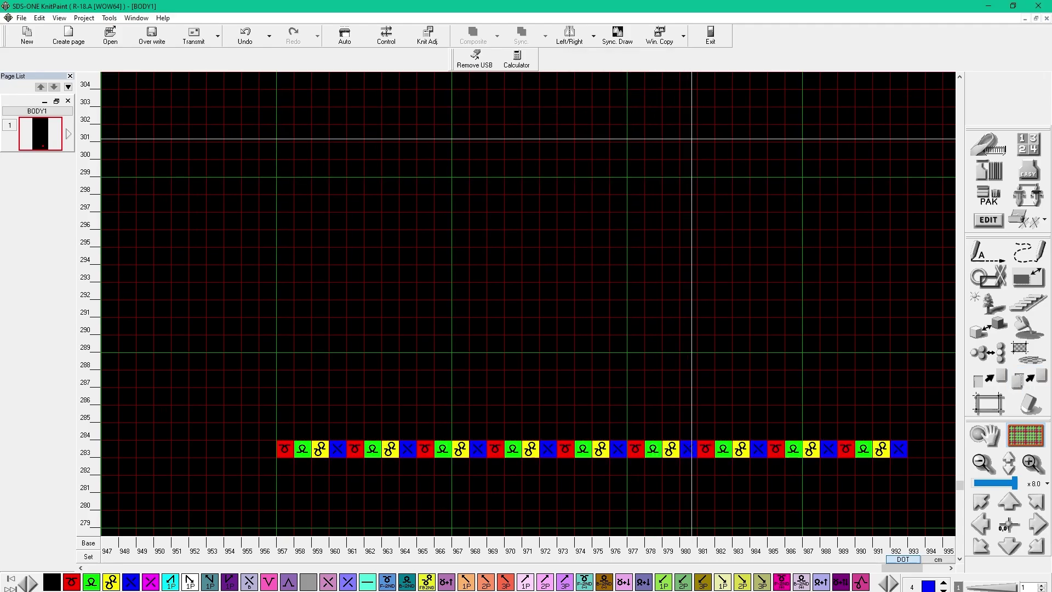
Set an area around the repeated stitch row using Pattern mode with Auto
left_click(1028, 377)
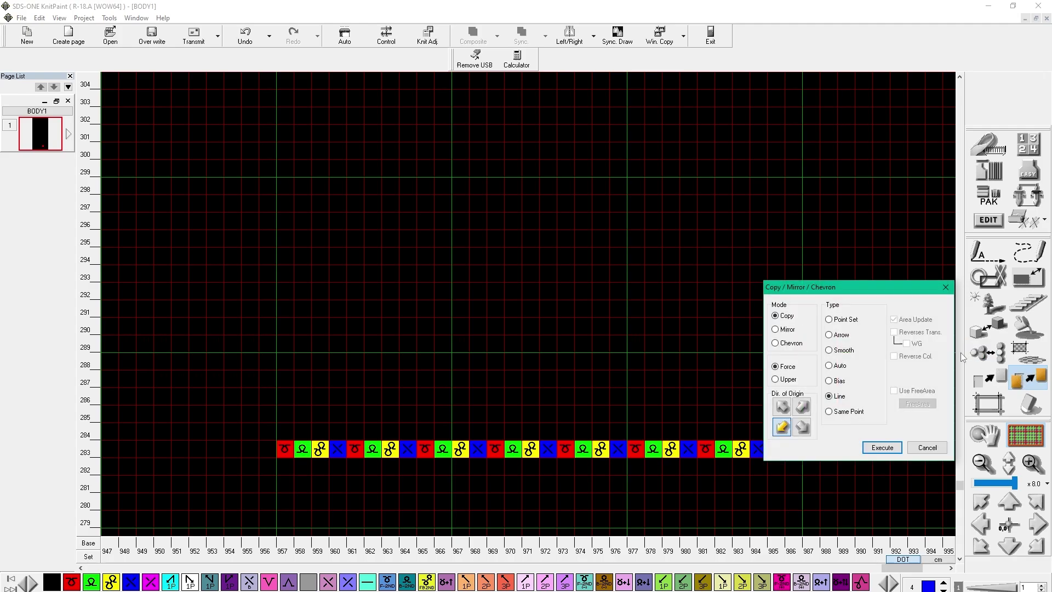
left_click(974, 396)
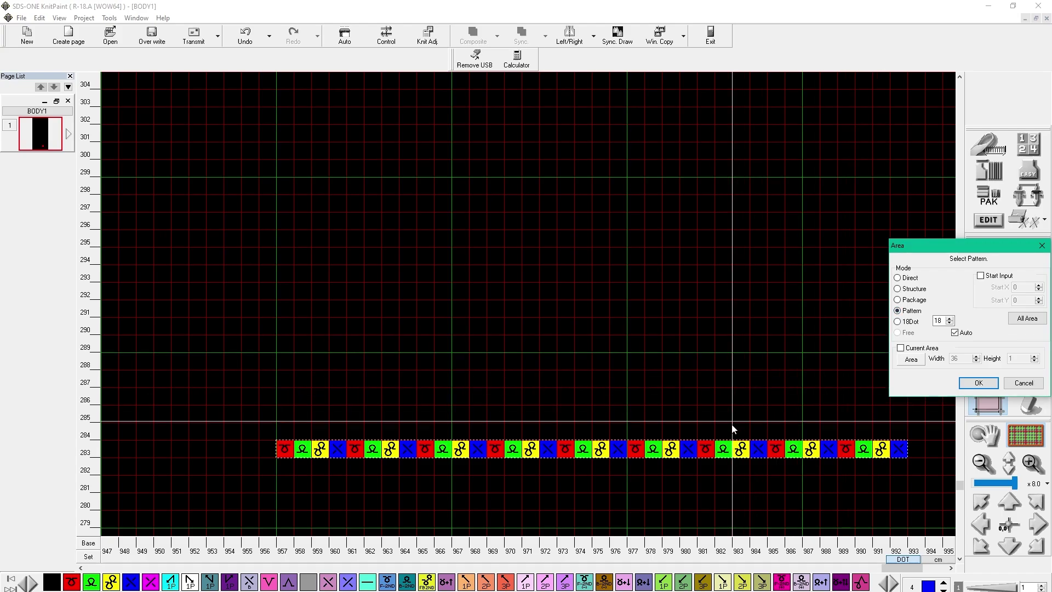
left_click(732, 445)
left_click(974, 468)
left_click(978, 468)
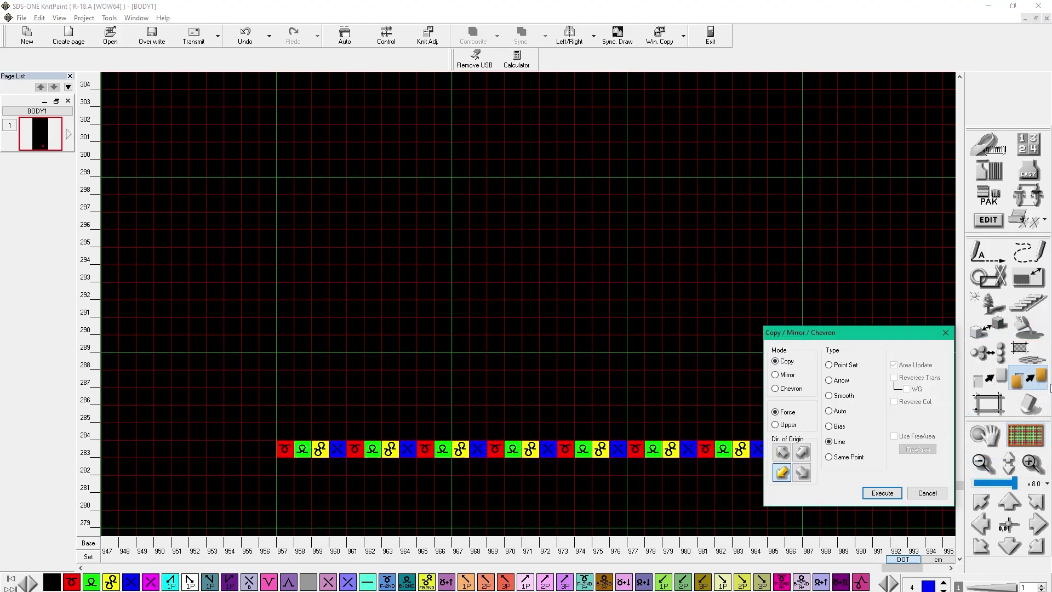
Copy the stitch row upward twice with the Arrow type and Force, using numerical input X 2, Y 0
left_click(844, 381)
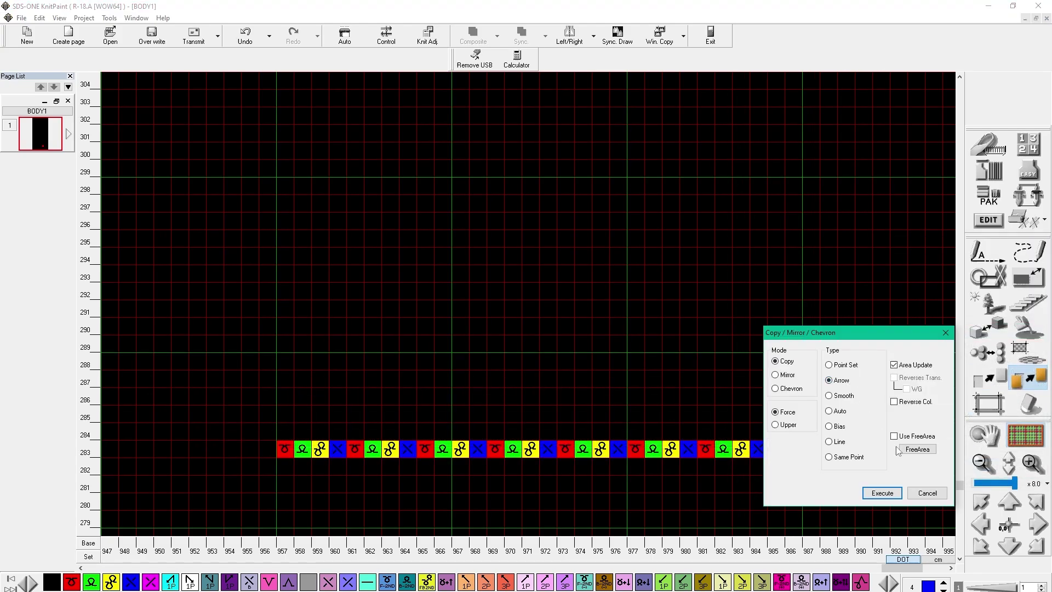
left_click(881, 494)
left_click(864, 395)
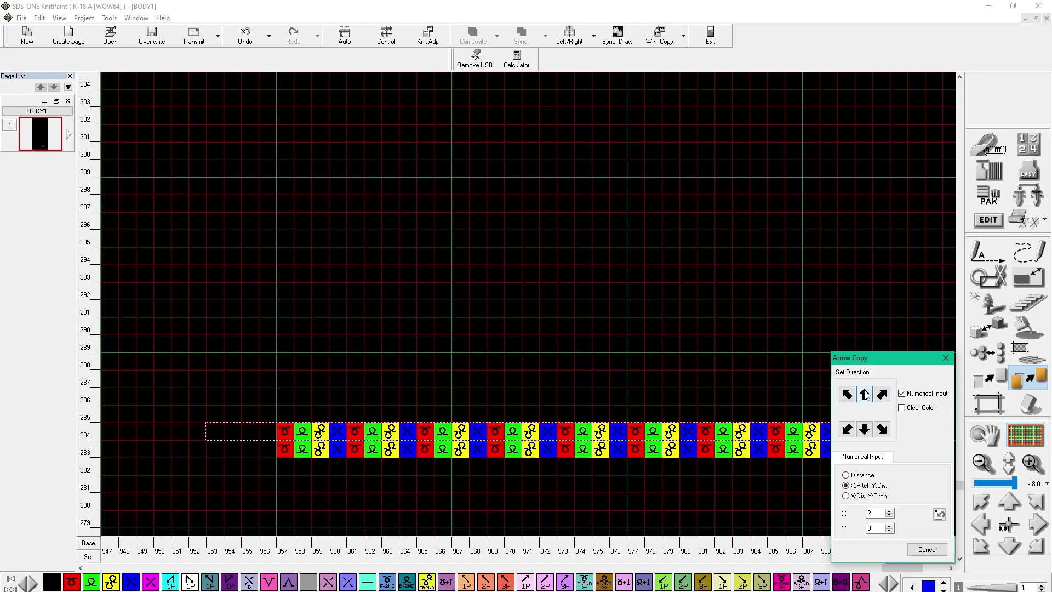
left_click(864, 394)
Copy the topmost row with the Smooth type and Translucent on, sticking the copy at X 0, Y 4
left_click(1021, 393)
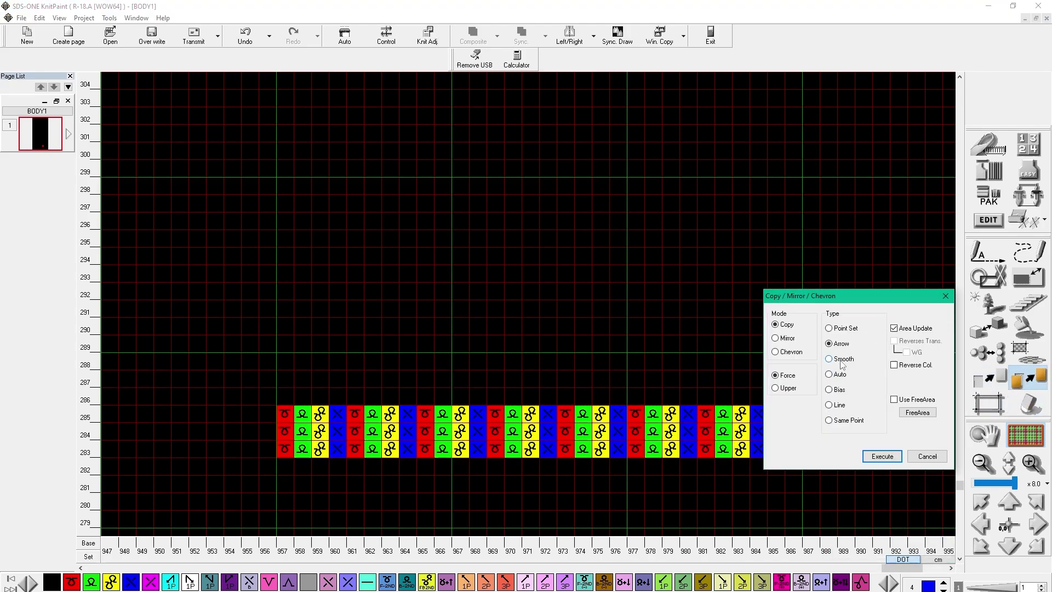
left_click(880, 456)
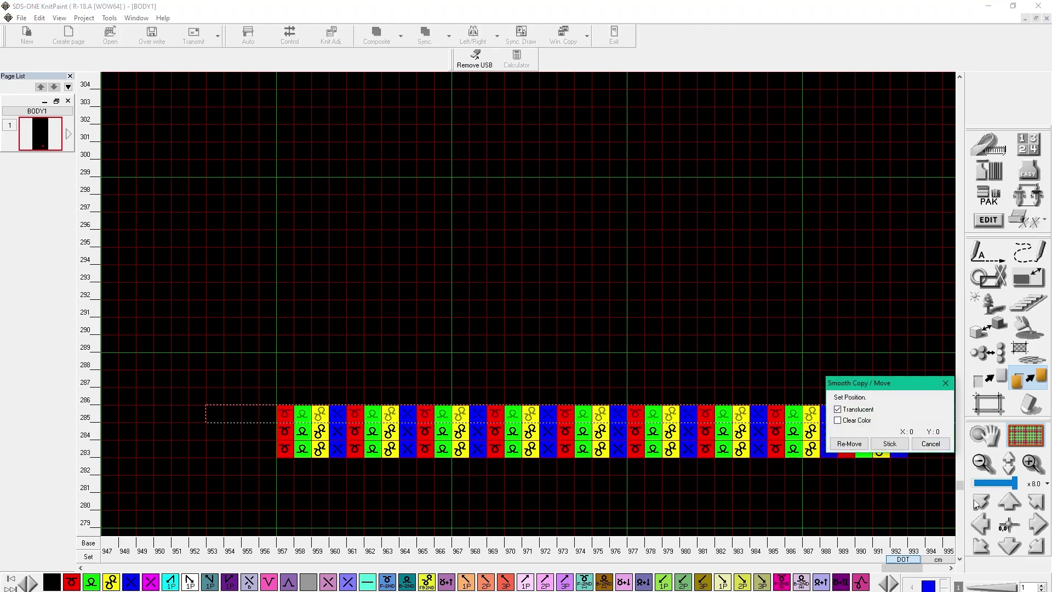
left_click(1008, 502)
left_click(1009, 502)
left_click(1008, 502)
left_click(1008, 502)
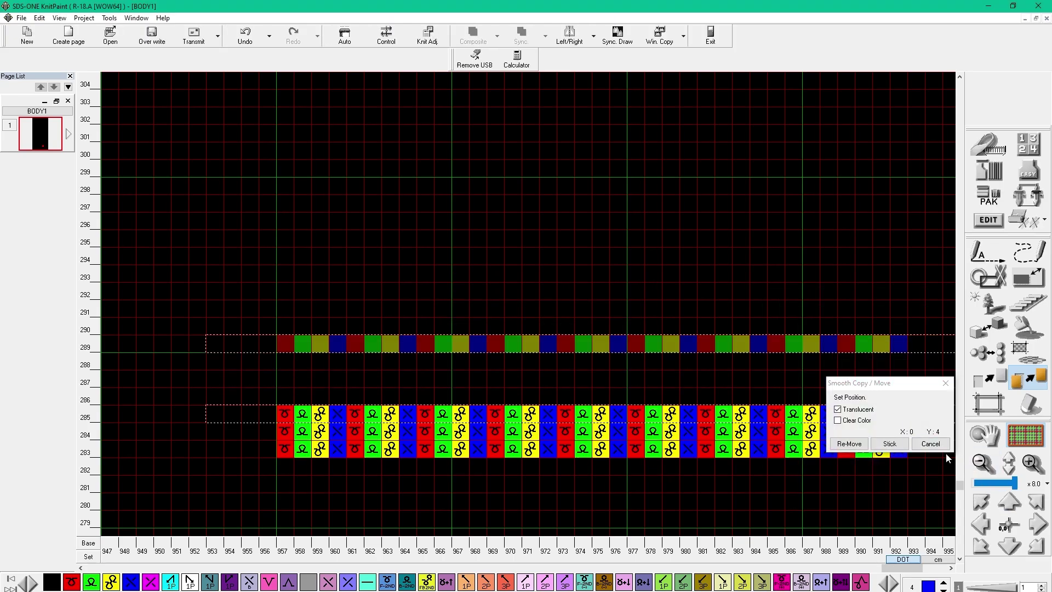
left_click(893, 445)
Stick a second smooth copy of the row four courses higher at X 0, Y 8
left_click(1007, 502)
left_click(1008, 503)
left_click(1007, 503)
left_click(1007, 503)
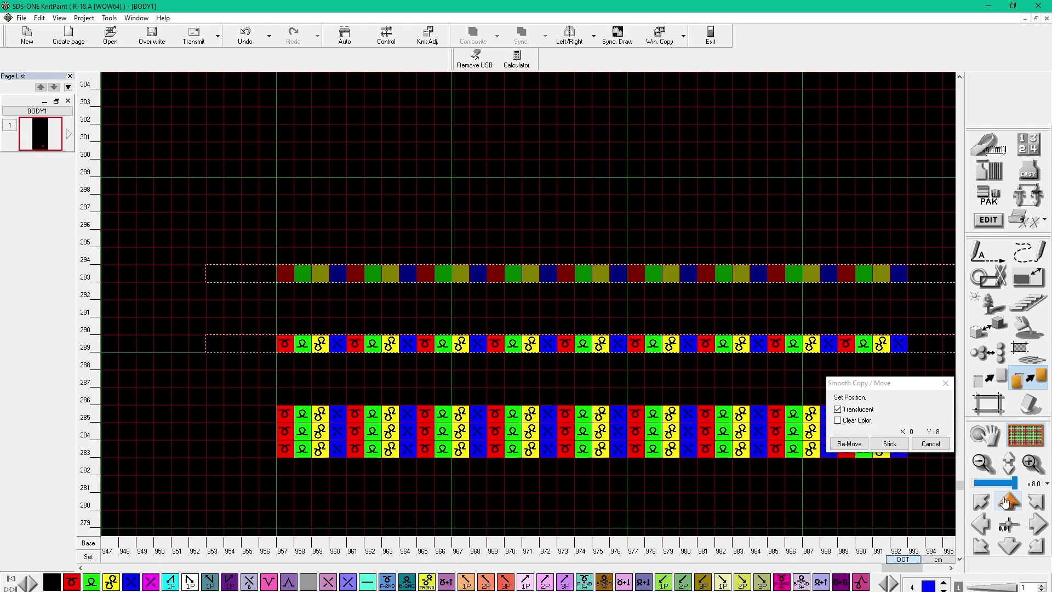
left_click(890, 443)
Stick a third smooth copy of the row at X 0, Y 12 and end the copy
left_click(1005, 505)
left_click(1005, 504)
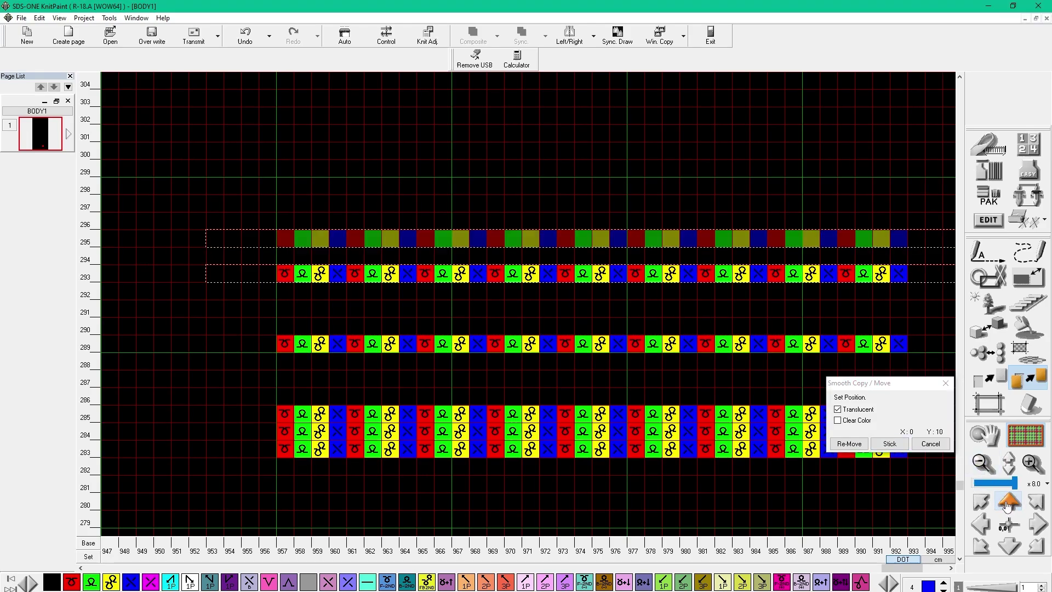
left_click(1005, 505)
left_click(1006, 505)
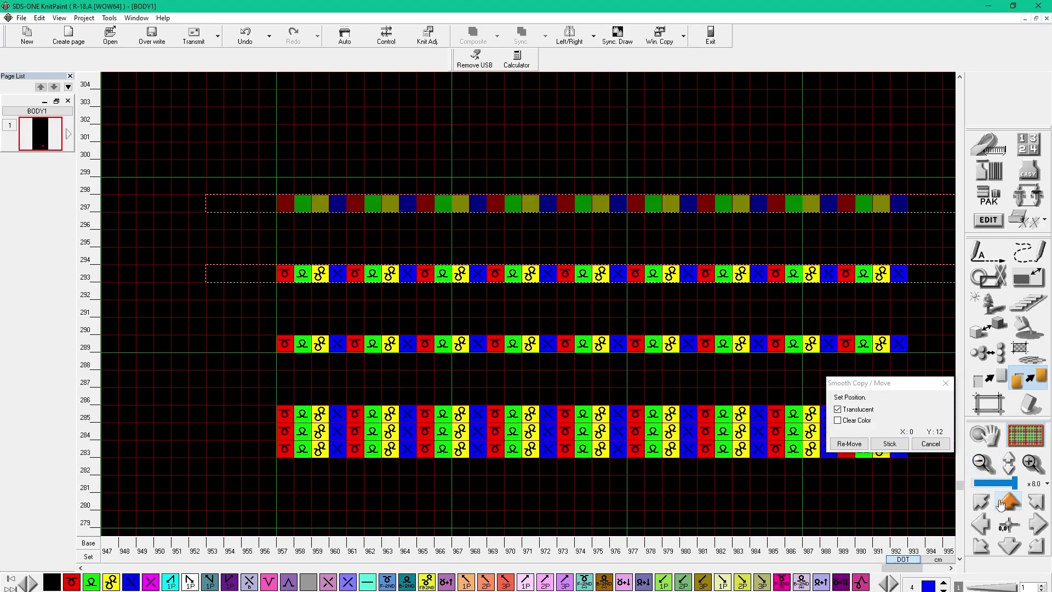
left_click(889, 446)
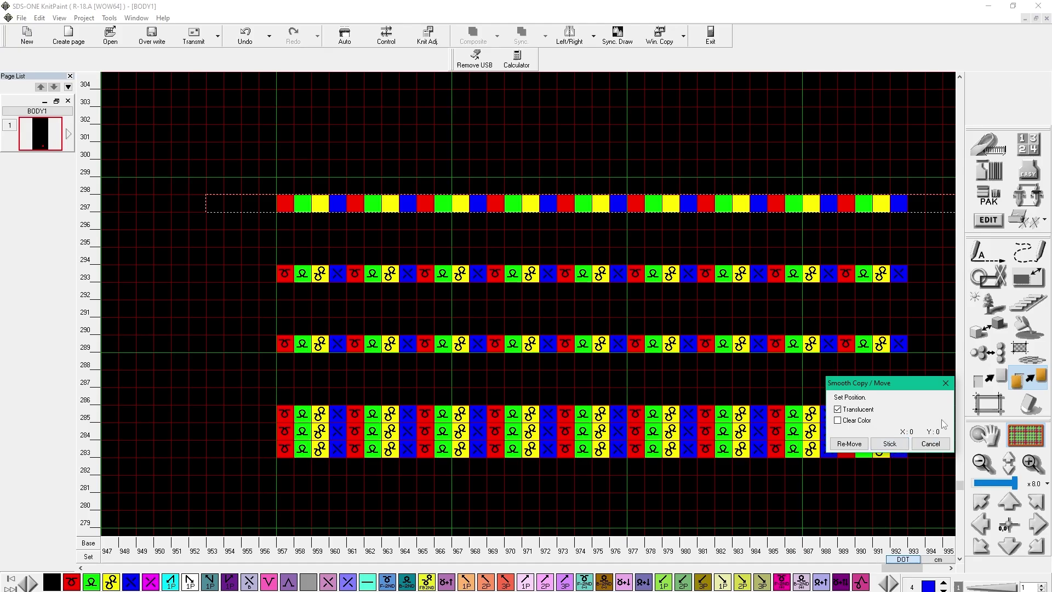
left_click(946, 384)
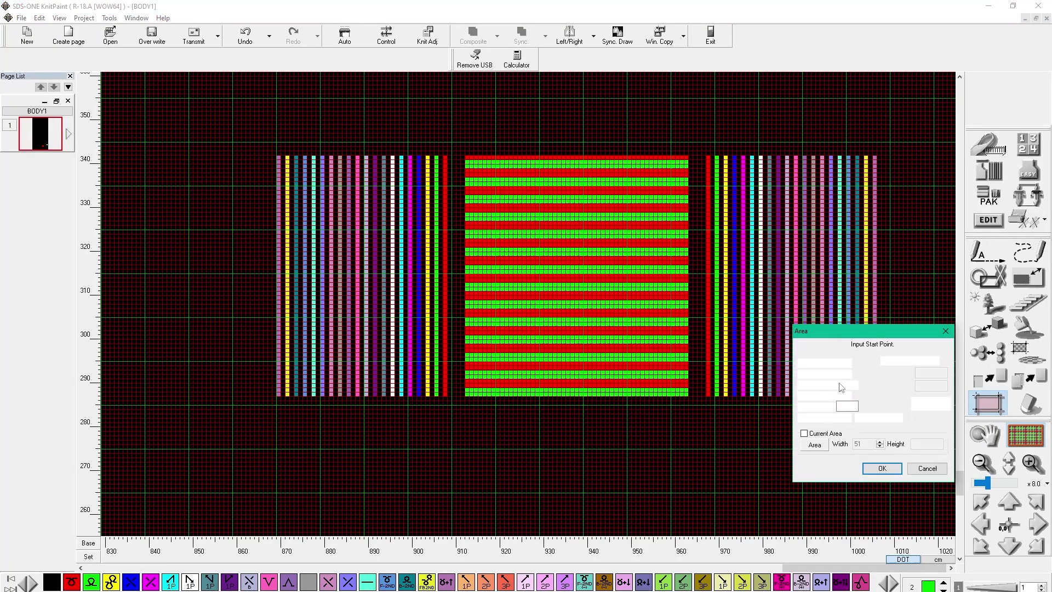
Set a Package mode area 143 wide and 68 high around the striped pattern and its option lines
left_click(824, 386)
left_click(630, 309)
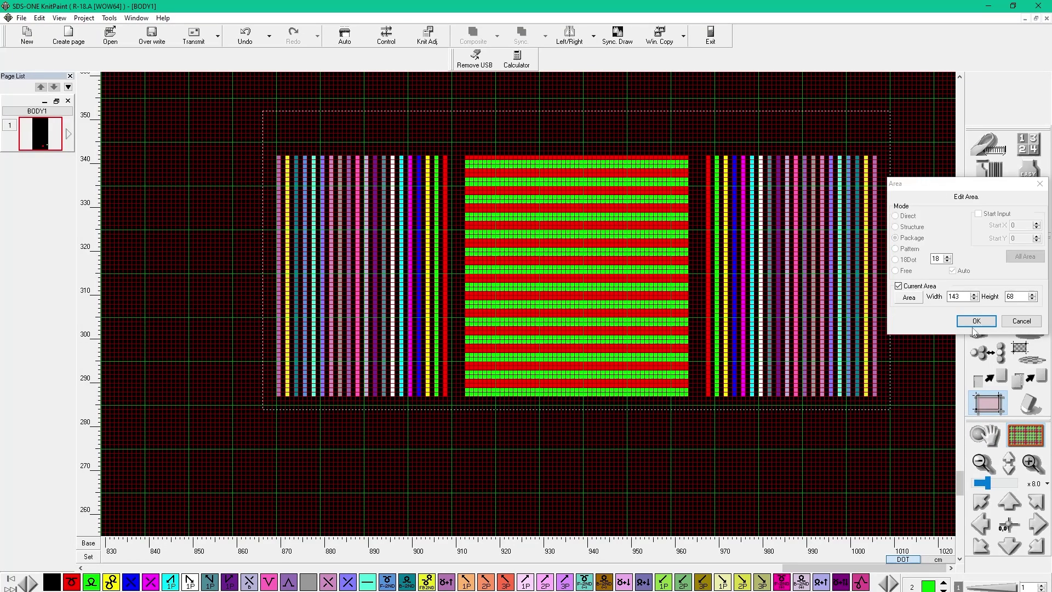
left_click(977, 320)
Insert repeated lines upward at five places in the package using Manual and Repeat, with Num. of Lines 2 and Repeat Limits 2
left_click(987, 353)
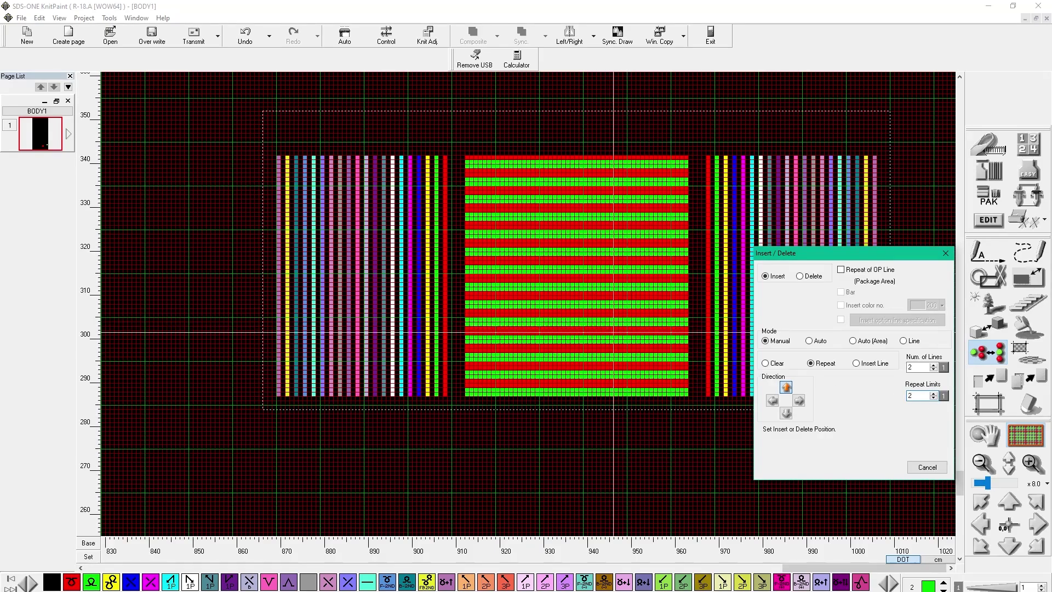
left_click(604, 333)
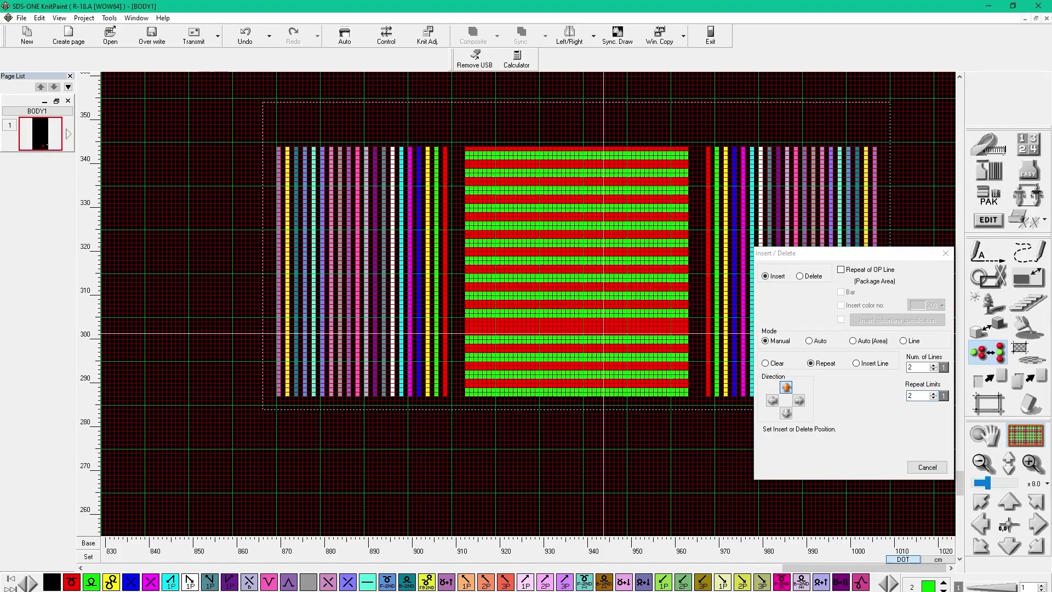
left_click(607, 311)
left_click(606, 301)
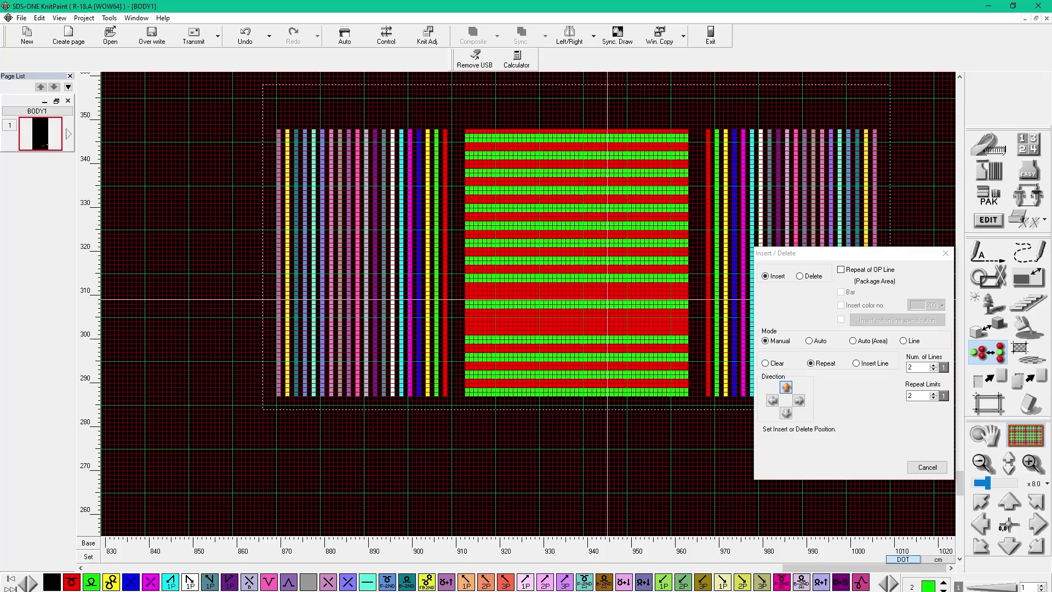
left_click(608, 269)
left_click(611, 238)
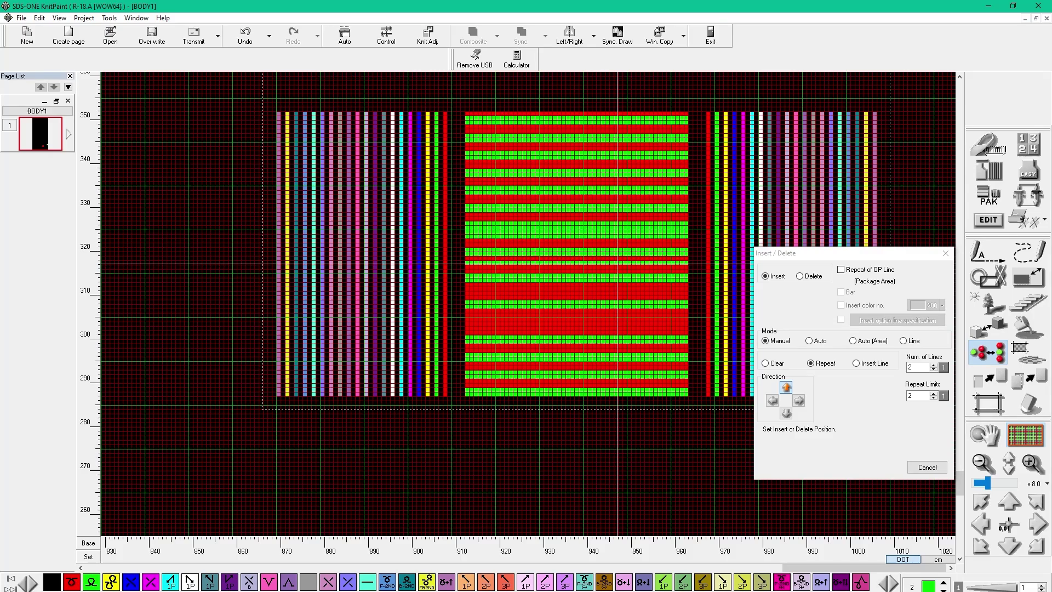
Undo the last three line insertions in the package
left_click(250, 44)
left_click(250, 45)
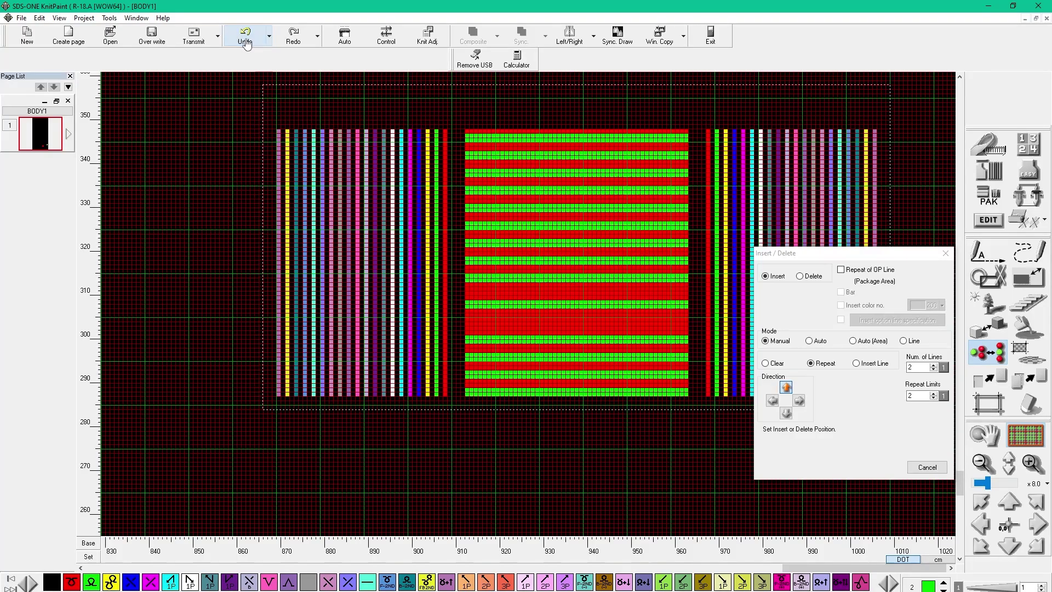
left_click(247, 46)
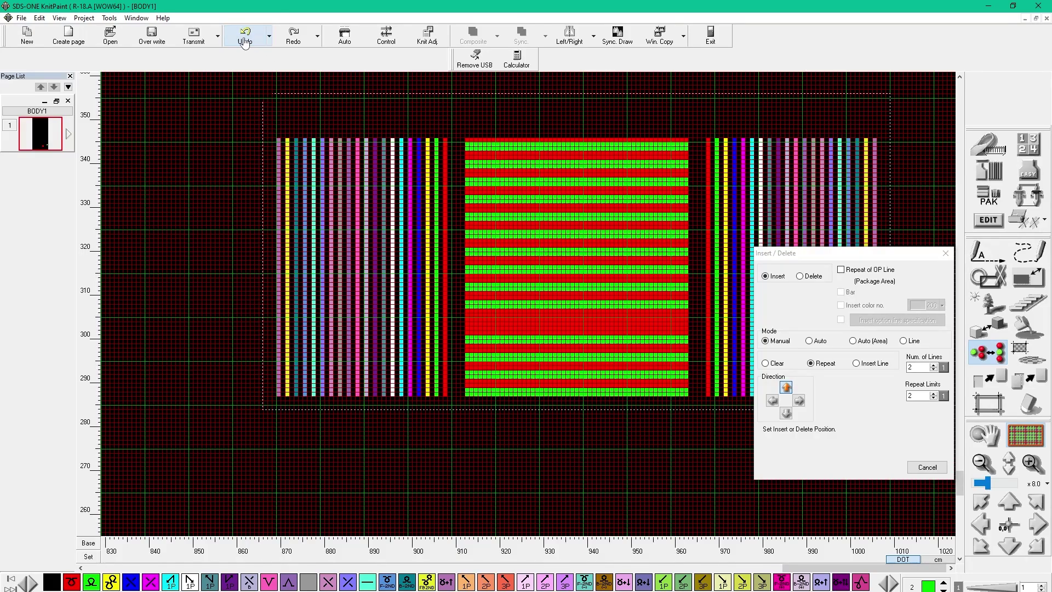
Undo the remaining line insertions and insert repeated lines upward at two places in the package with Num. of Lines 4 and Repeat Limits 1
left_click(245, 44)
left_click(245, 46)
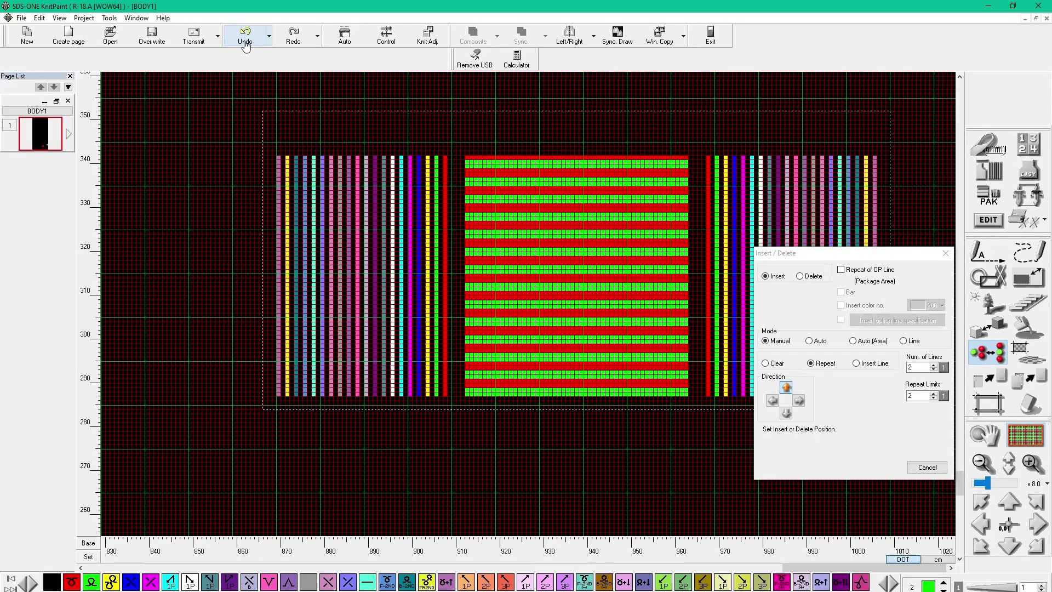
left_click(944, 398)
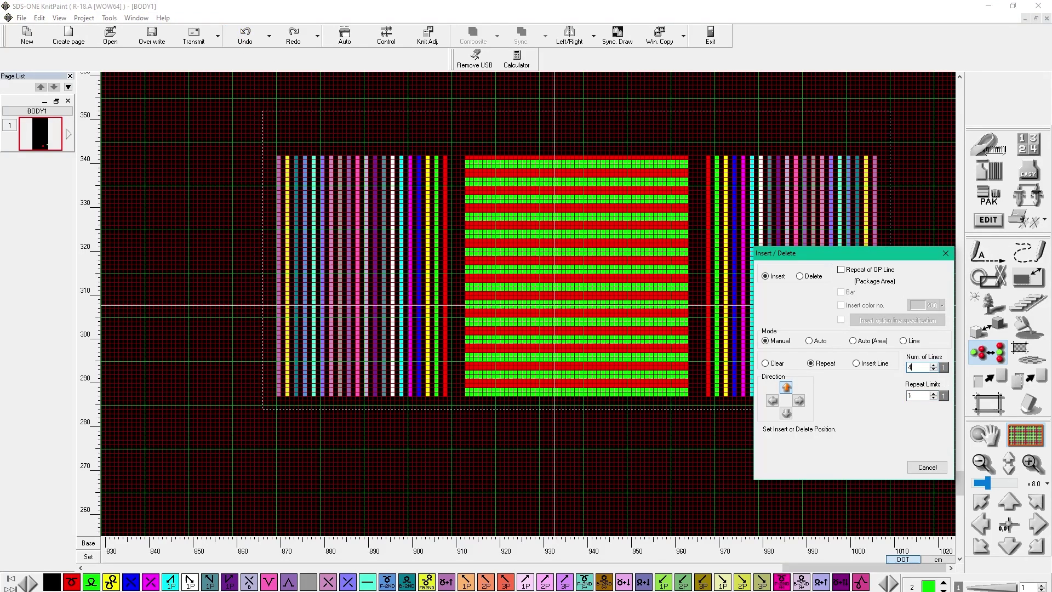
left_click(566, 320)
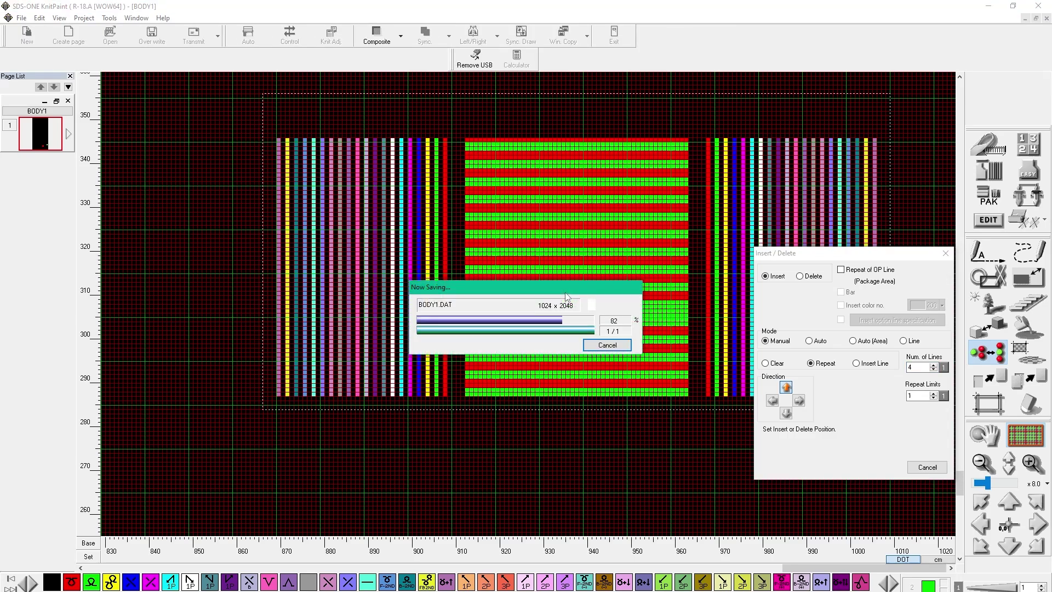
left_click(565, 291)
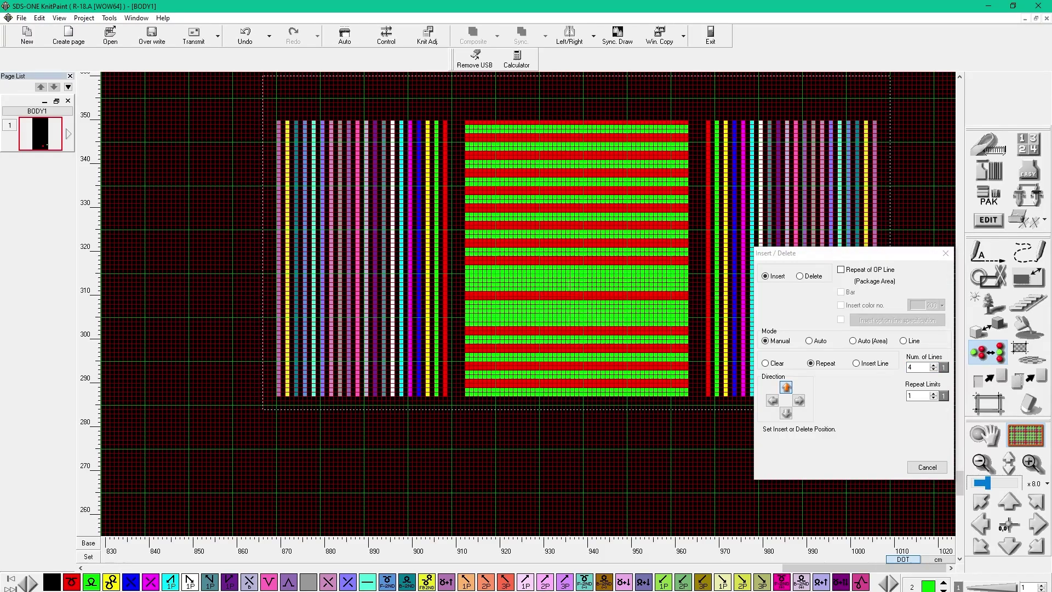
Insert repeated lines upward at three more places in the package with Num. of Lines 4 and Repeat Limits 4
double_click(934, 394)
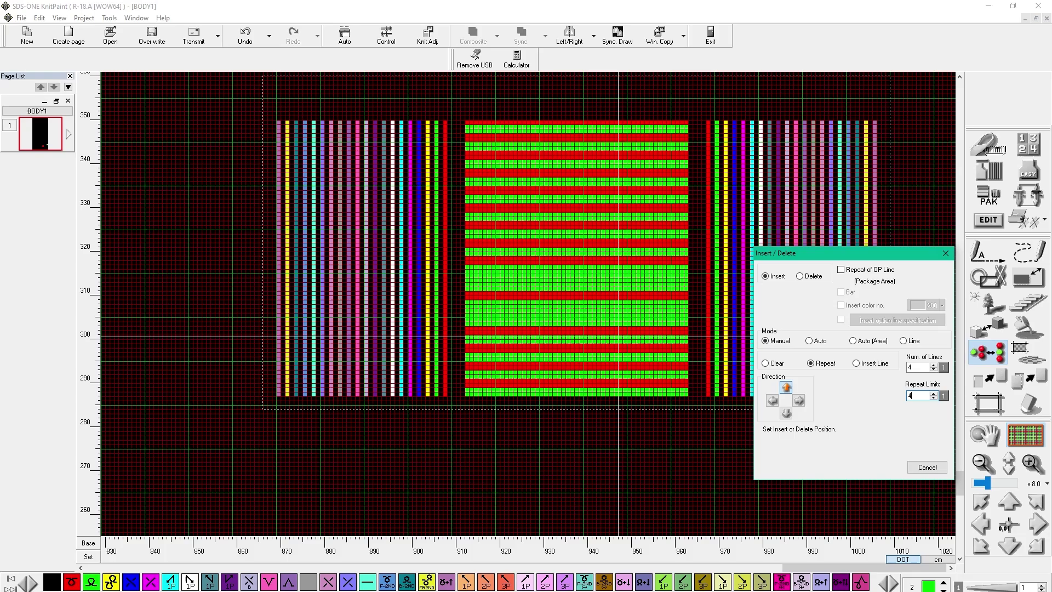
left_click(602, 356)
left_click(601, 324)
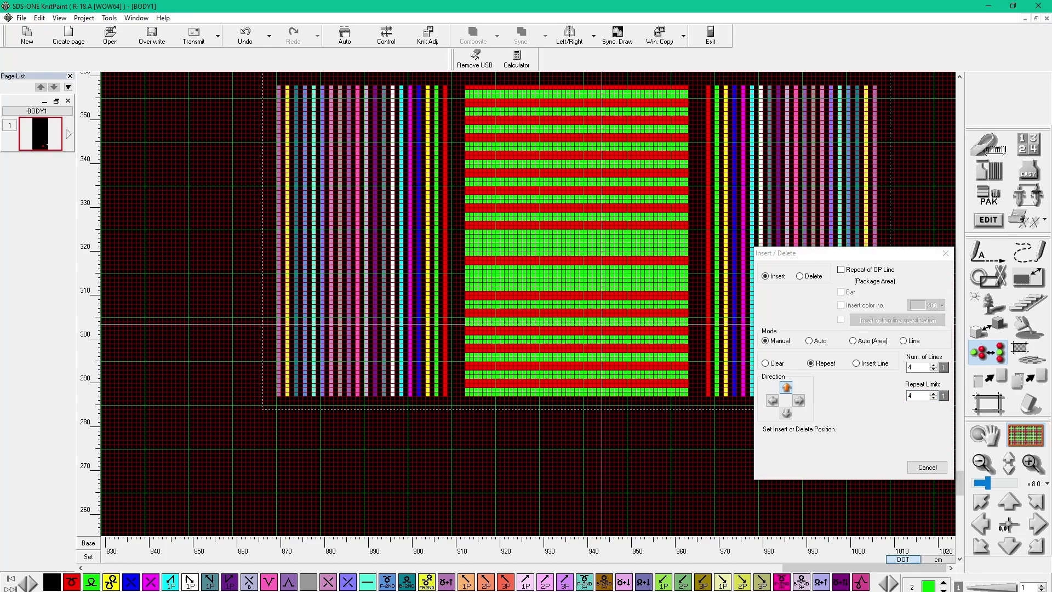
left_click(595, 187)
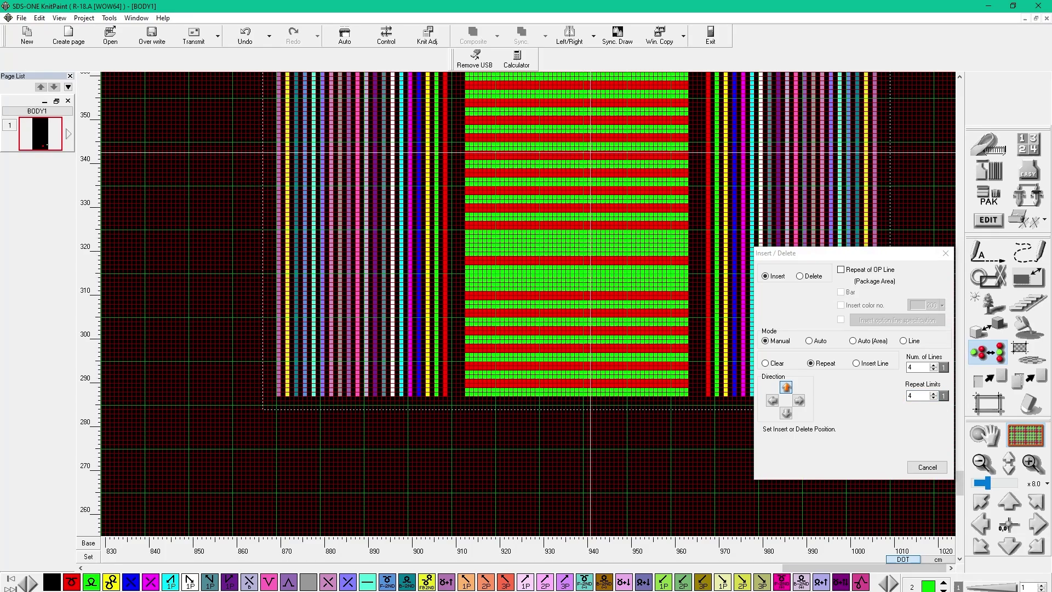
Set the direction for inserting repeated lines in the package to downward
left_click(786, 414)
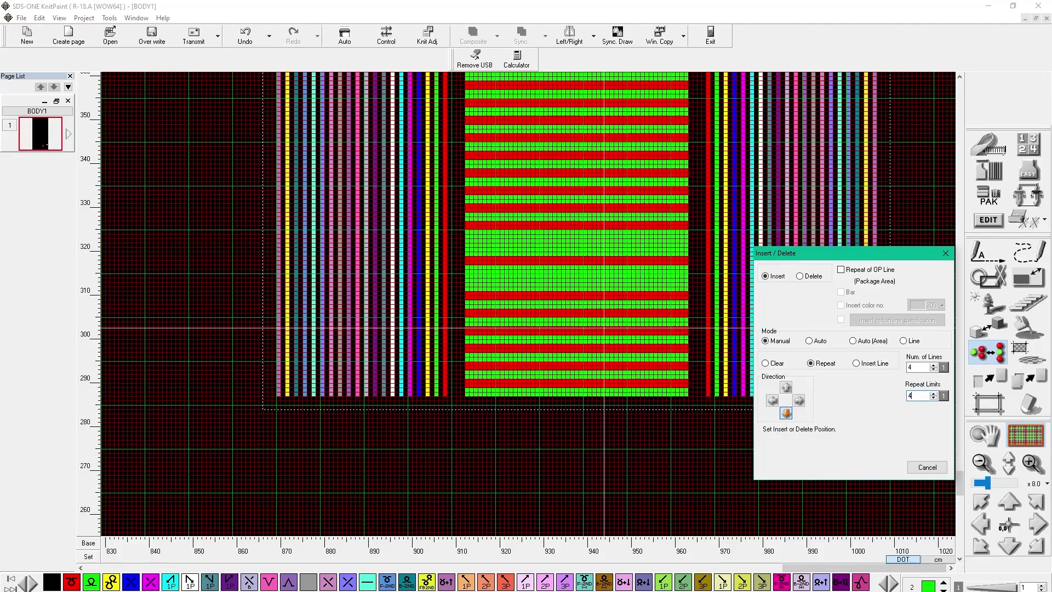
Insert four repeated lines downward in the striped body with a repeat limit of 4, and again with a limit of 1
left_click(604, 329)
left_click(984, 462)
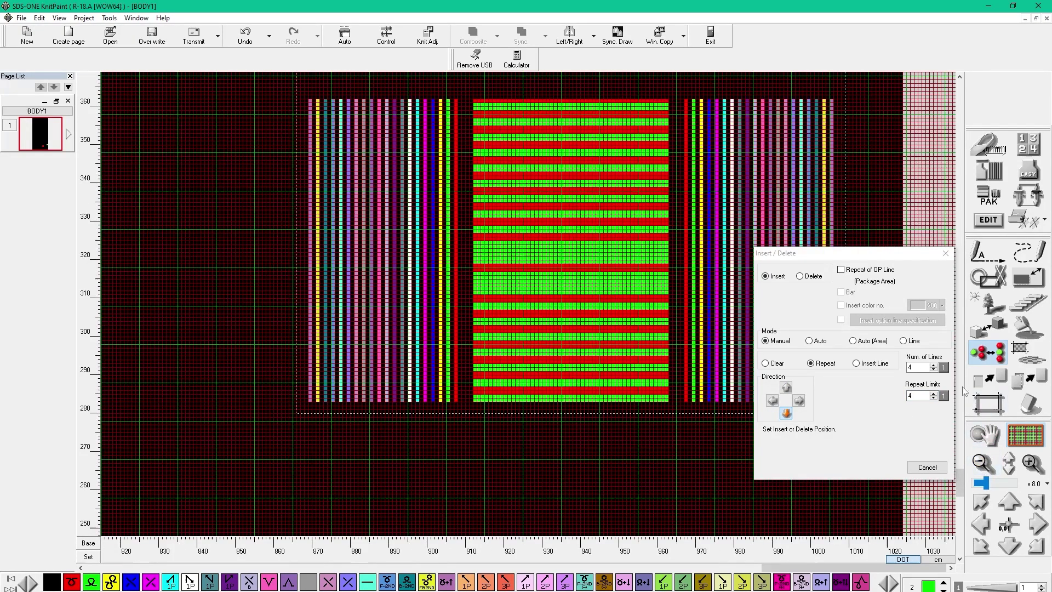
left_click(949, 400)
left_click(593, 356)
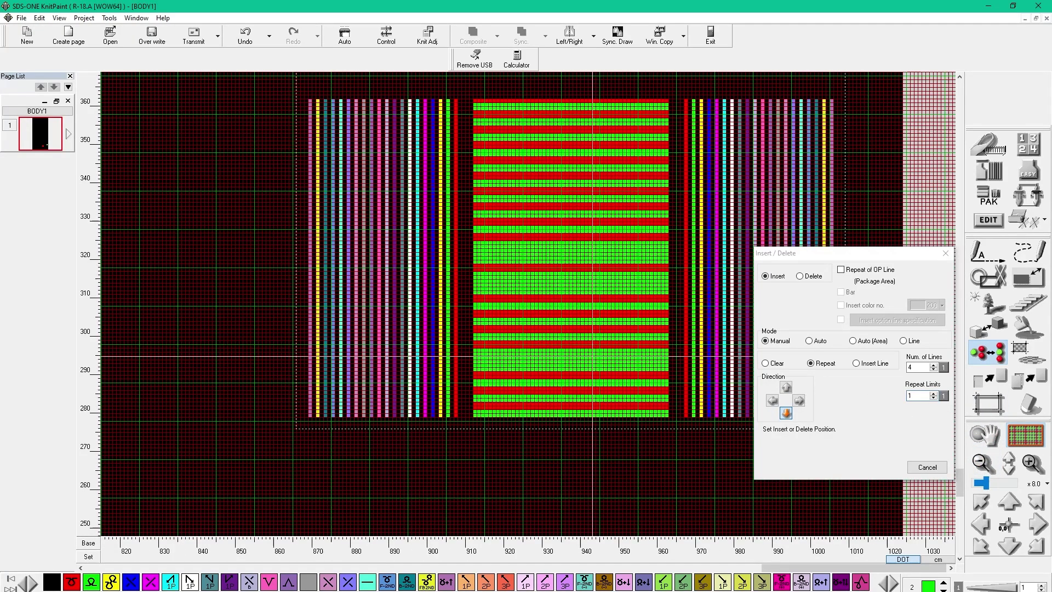
Set the repeat limit to 4 and insert further groups of four repeated lines downward in the lower part of the body
left_click(935, 393)
left_click(935, 393)
left_click(935, 393)
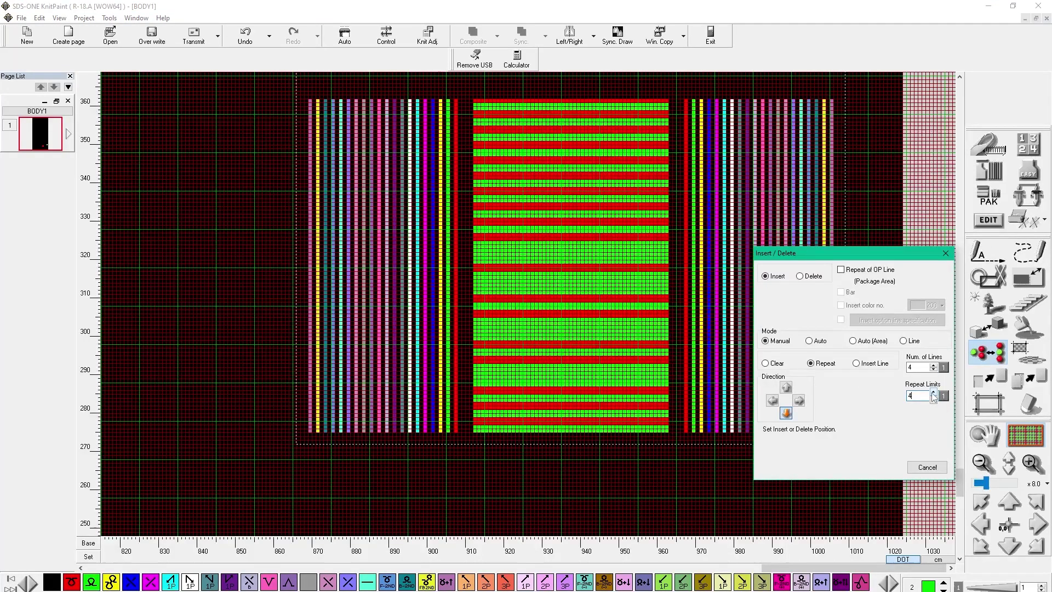
left_click(586, 345)
left_click(586, 346)
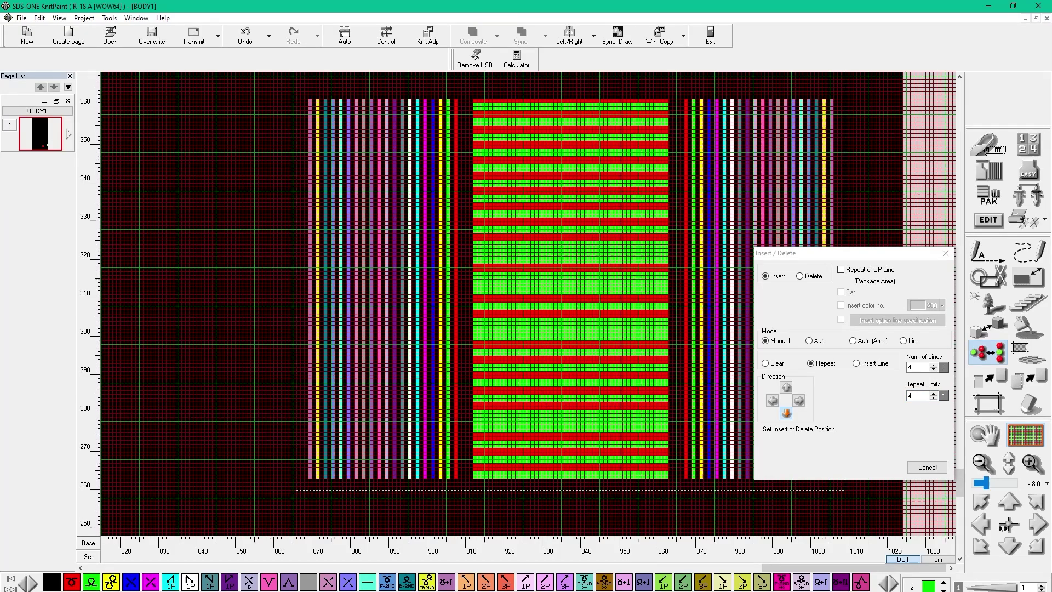
Widen the body by inserting groups of four repeated lines toward the left and the right
left_click(773, 401)
left_click(579, 368)
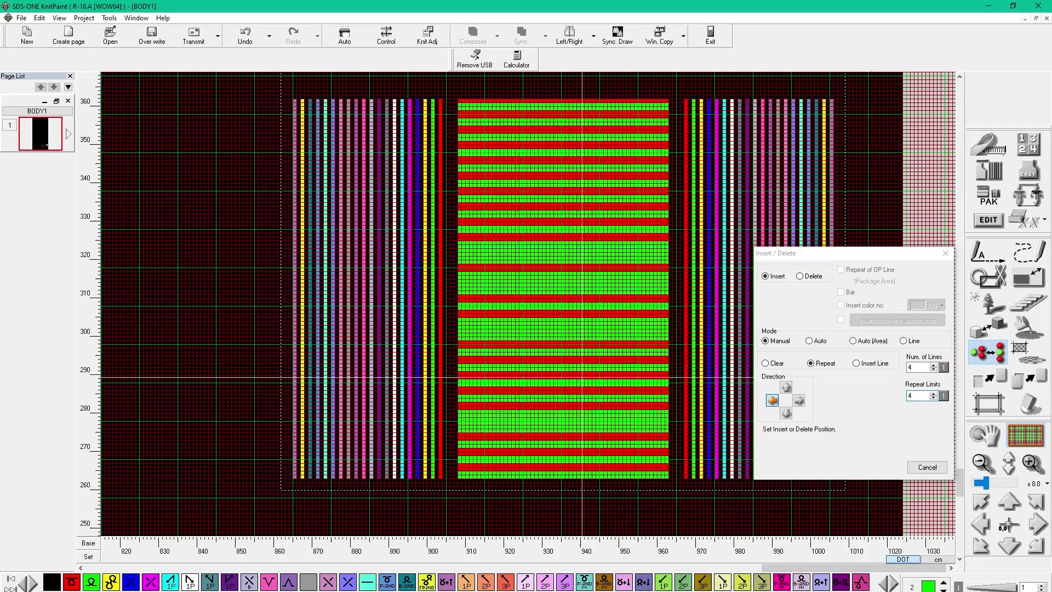
left_click(581, 369)
left_click(798, 401)
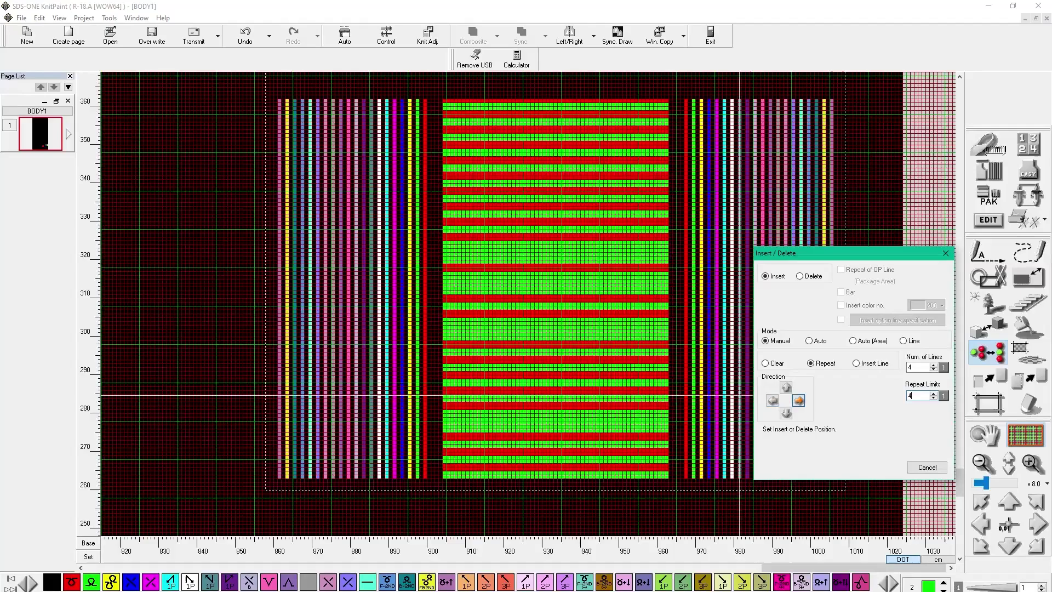
left_click(615, 329)
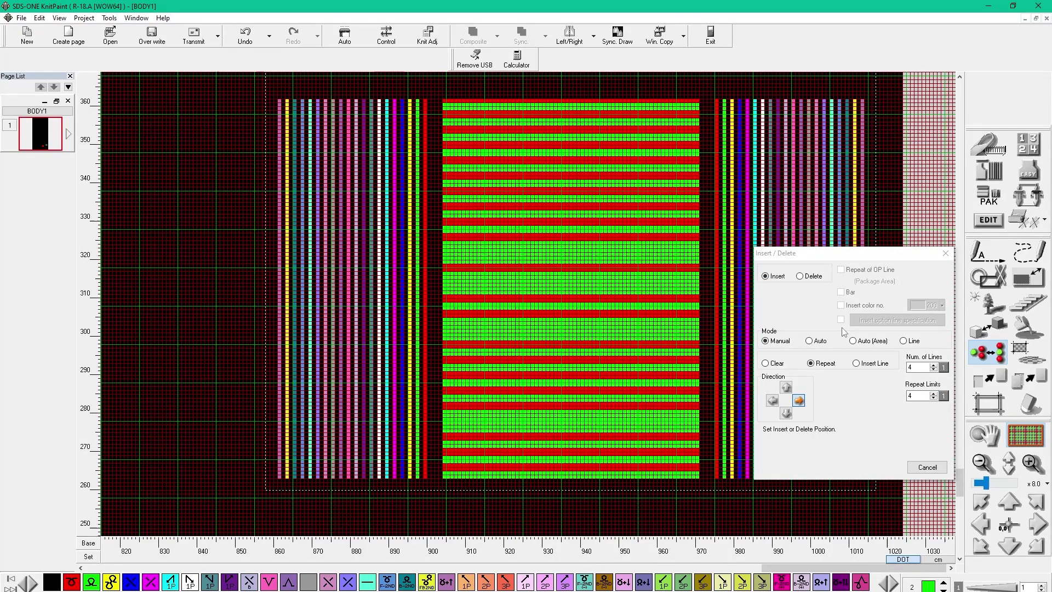
Try Clear mode by inserting blank bands of four lines downward at several heights across the body and its option lines
left_click(770, 375)
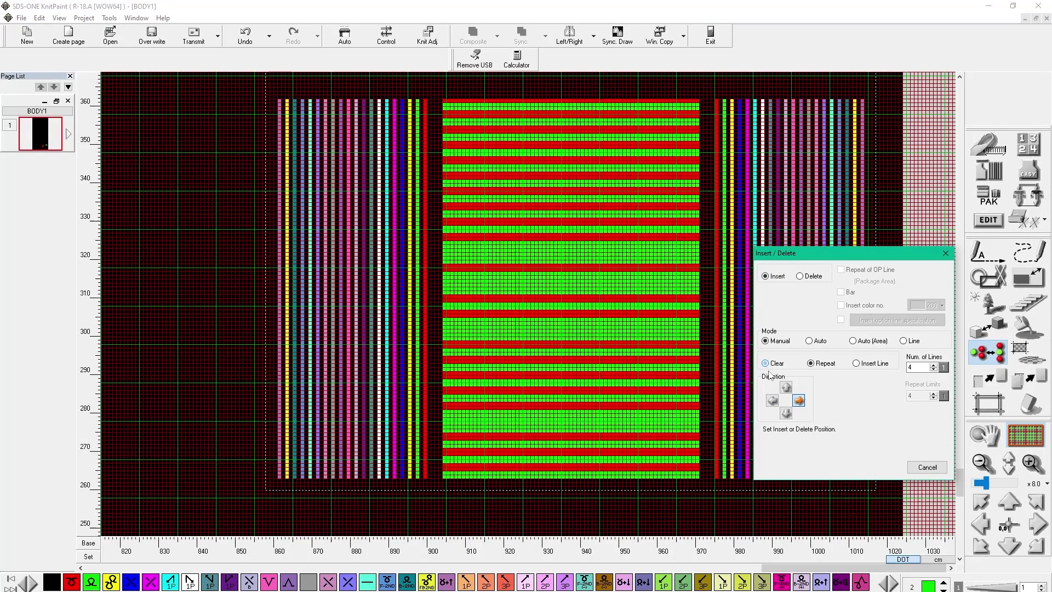
left_click(786, 413)
left_click(600, 361)
left_click(603, 299)
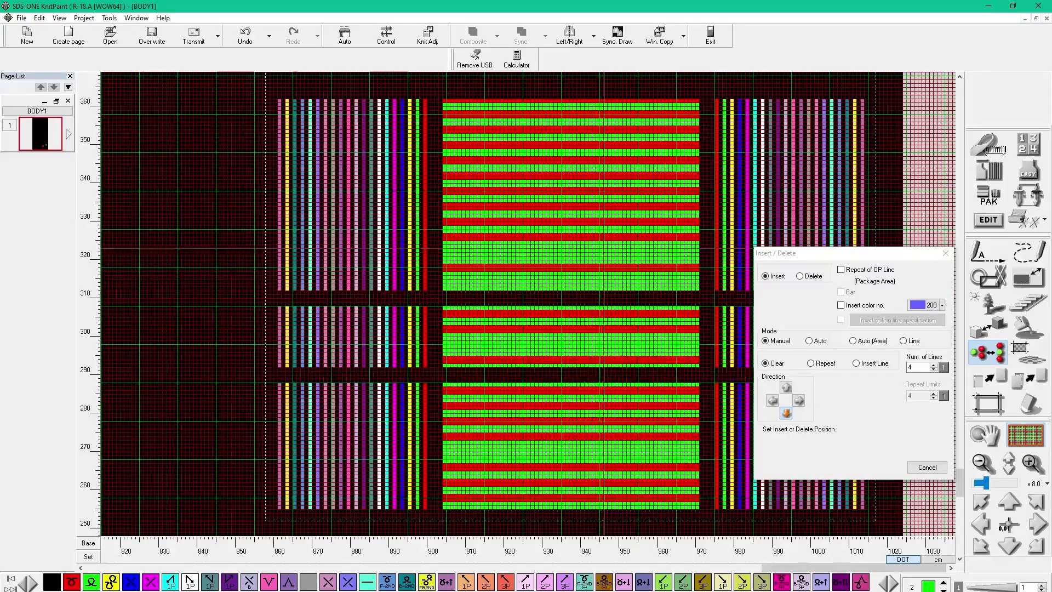
left_click(604, 248)
left_click(587, 252)
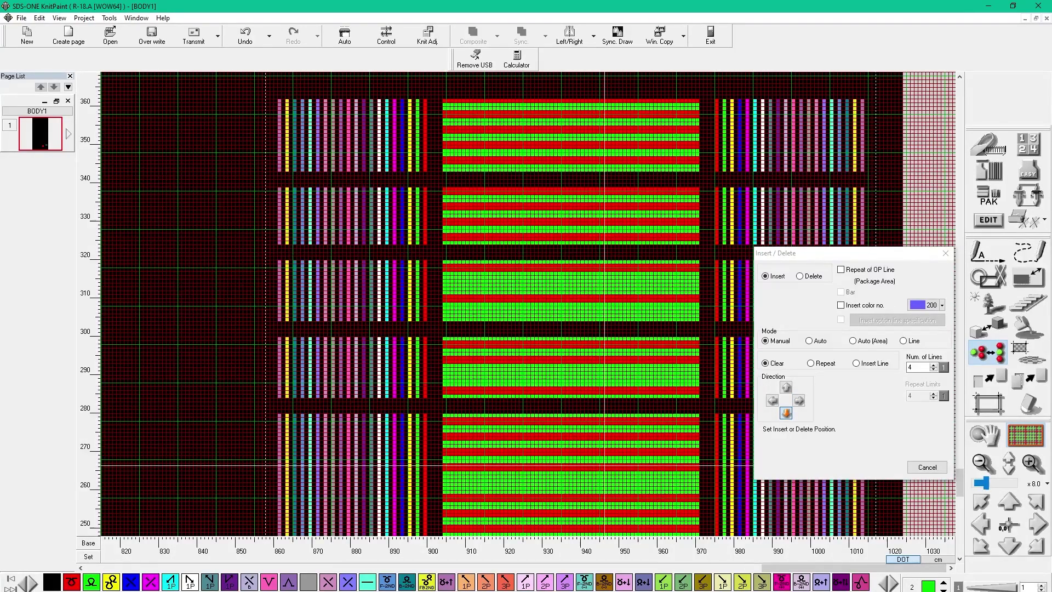
left_click(604, 466)
Undo all the blank-line insertions made in Clear mode
left_click(245, 38)
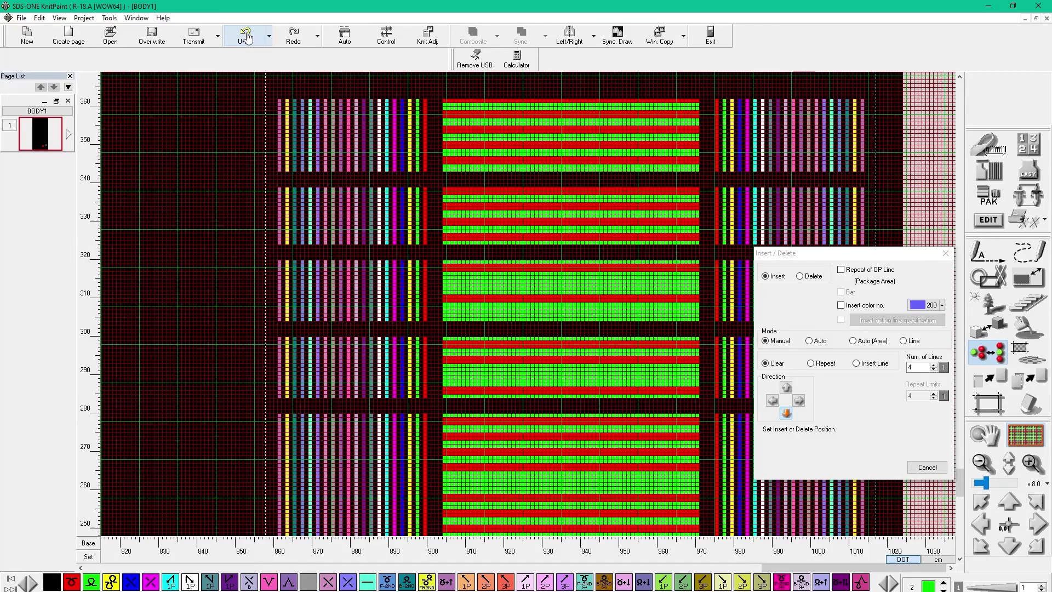
left_click(247, 40)
left_click(250, 43)
left_click(250, 43)
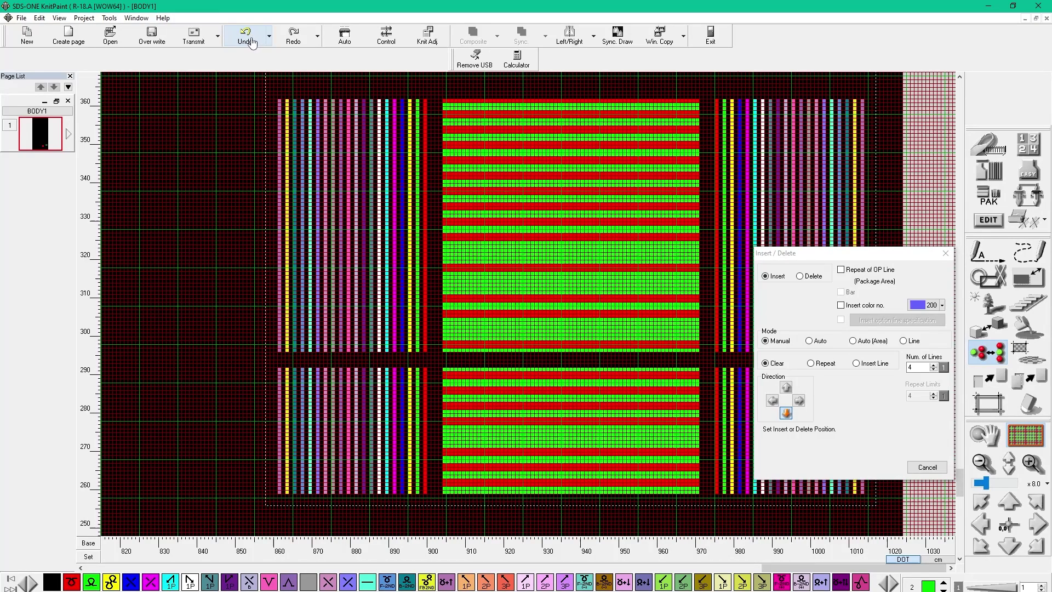
left_click(252, 42)
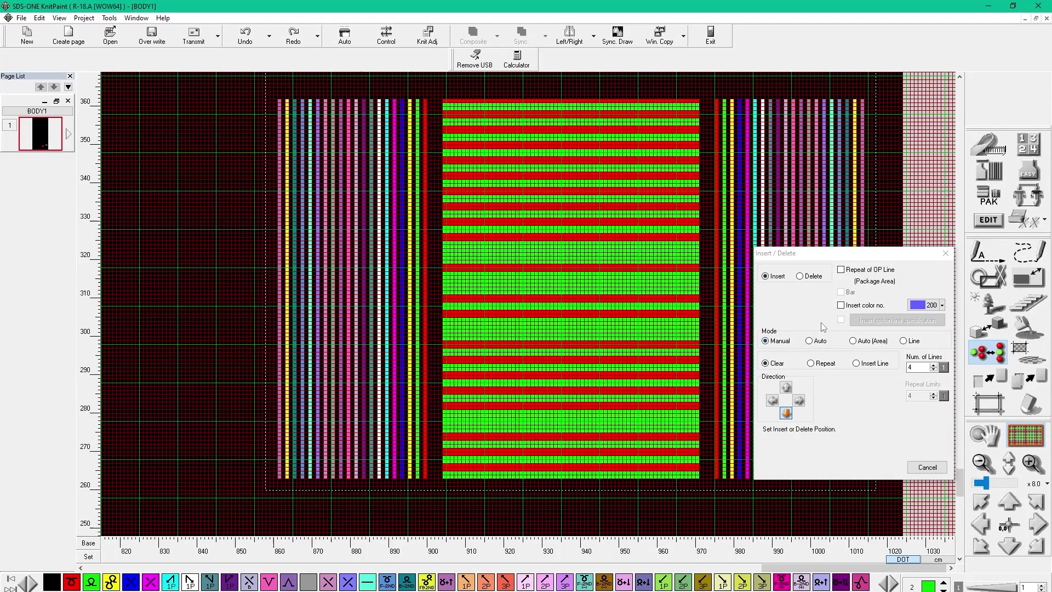
Enable Repeat of OP Line and insert blank bands of four lines at several heights of the body while repeating the option lines
left_click(850, 272)
left_click(644, 356)
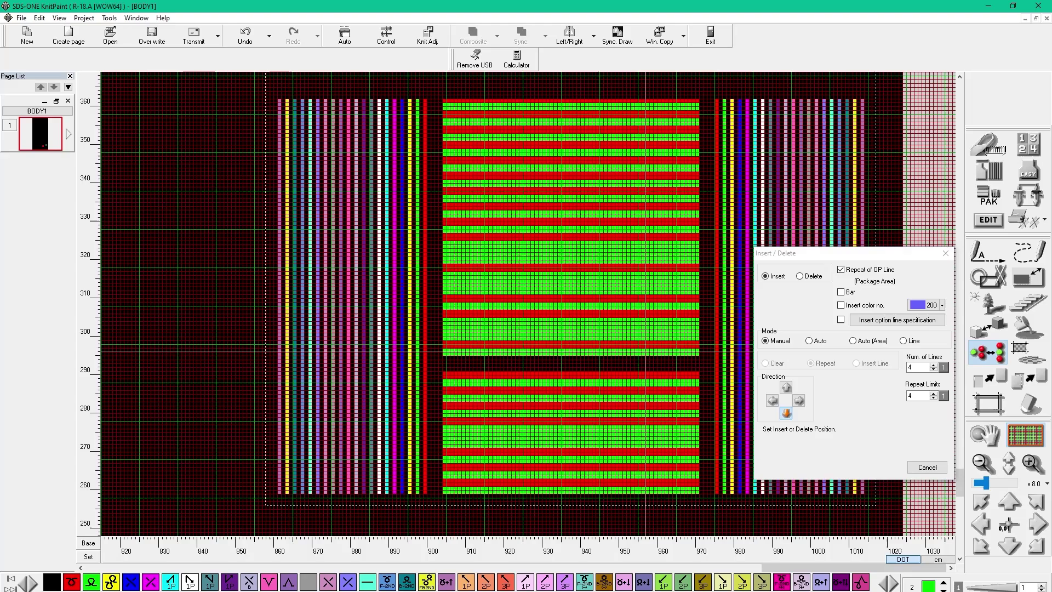
left_click(635, 314)
left_click(624, 237)
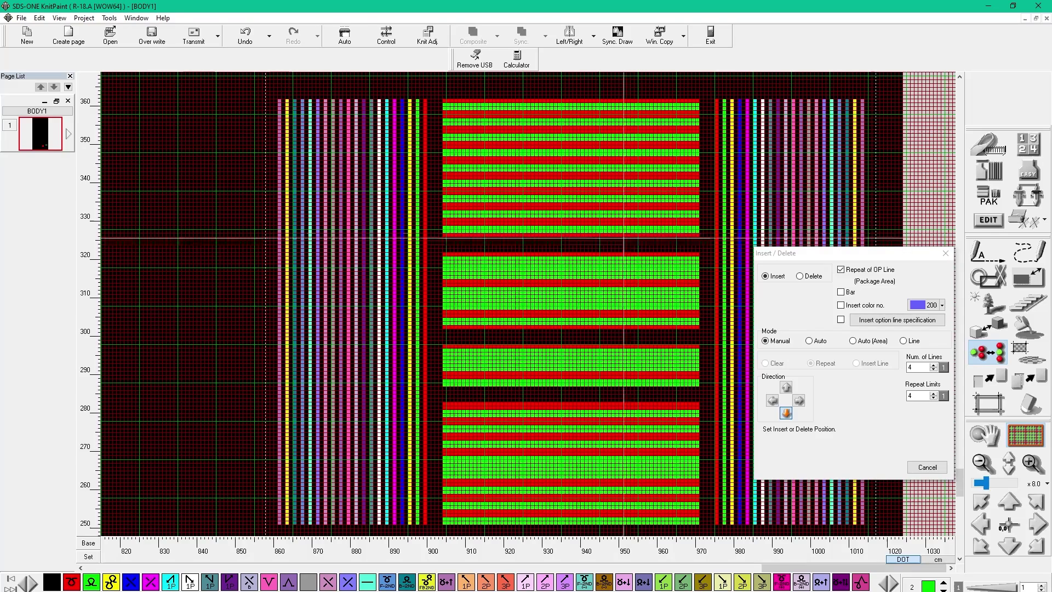
left_click(621, 184)
left_click(608, 472)
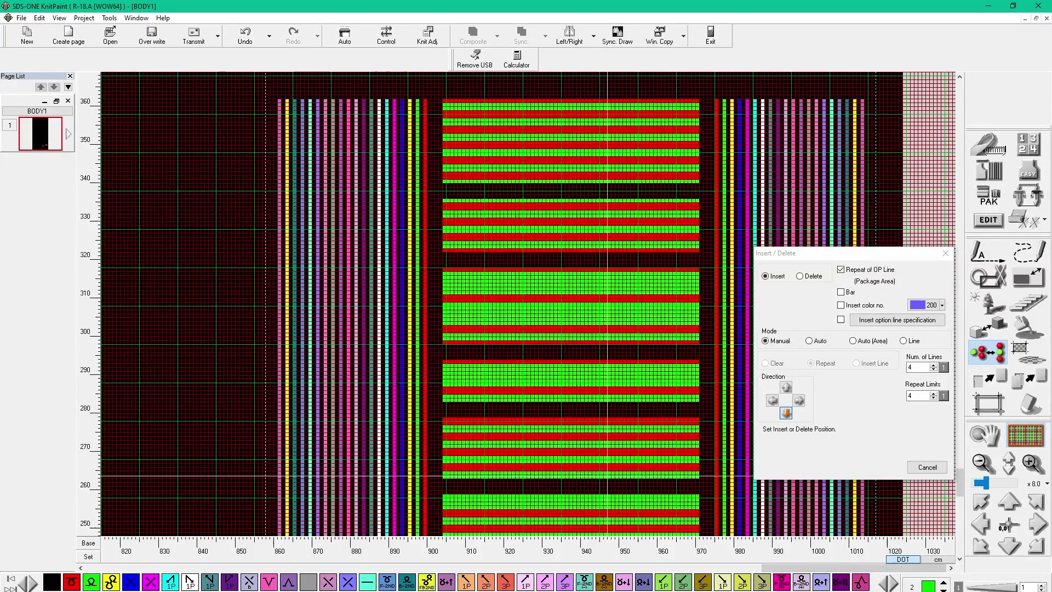
left_click_drag(961, 478, 960, 477)
left_click(628, 330)
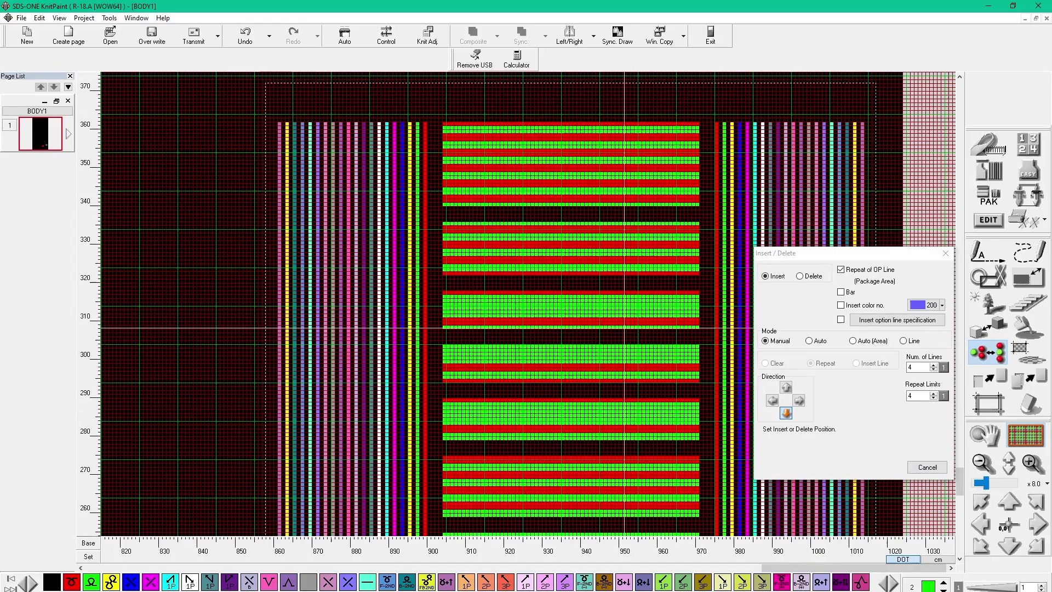
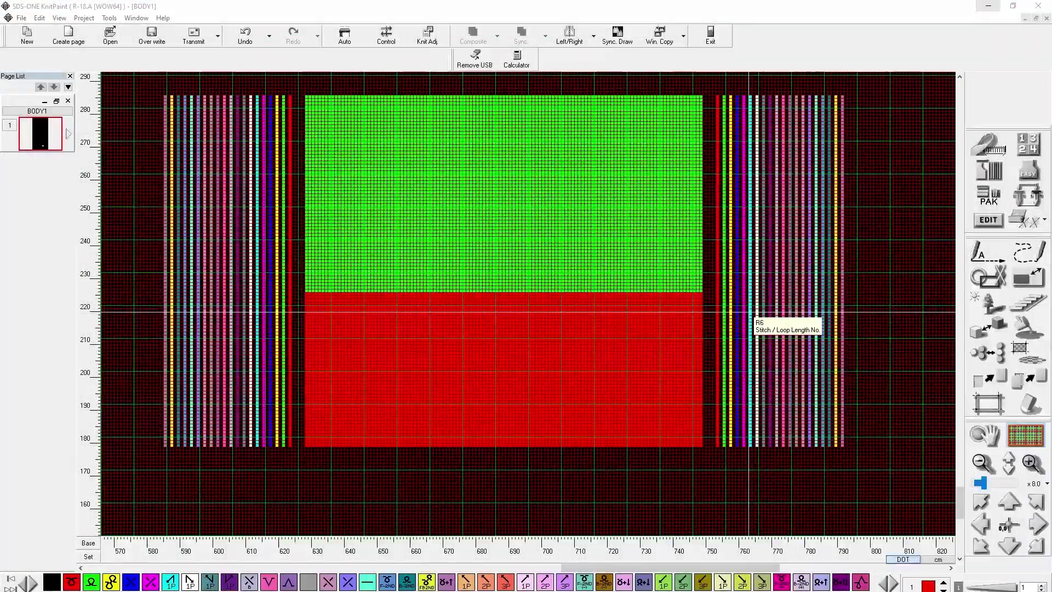
Paint two diagonally adjacent 2 × 2 blocks in colour 2 near the lower right corner of the red area
left_click(748, 312)
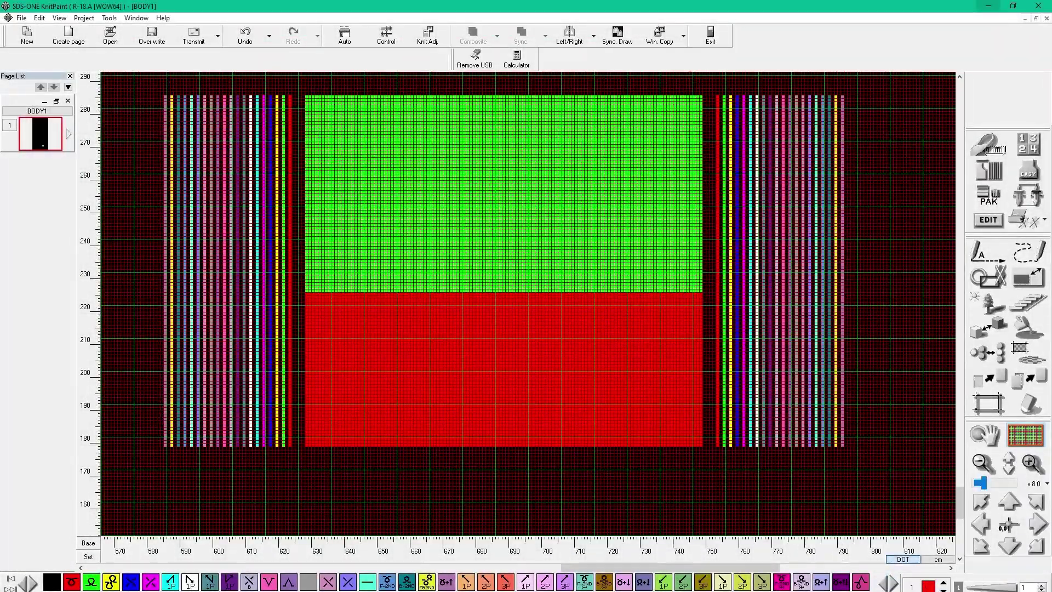
left_click(944, 584)
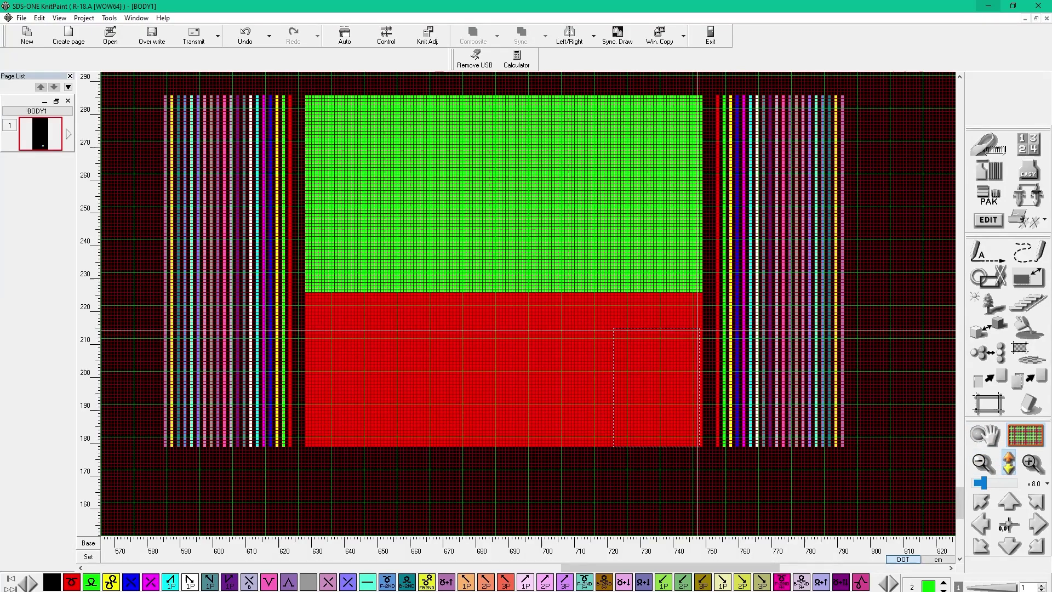
left_click(687, 420)
mouse_move(569, 392)
left_mouse_down()
mouse_move(569, 408)
mouse_move(553, 408)
left_mouse_up()
mouse_move(586, 362)
left_mouse_down()
mouse_move(585, 373)
mouse_move(603, 372)
left_mouse_up()
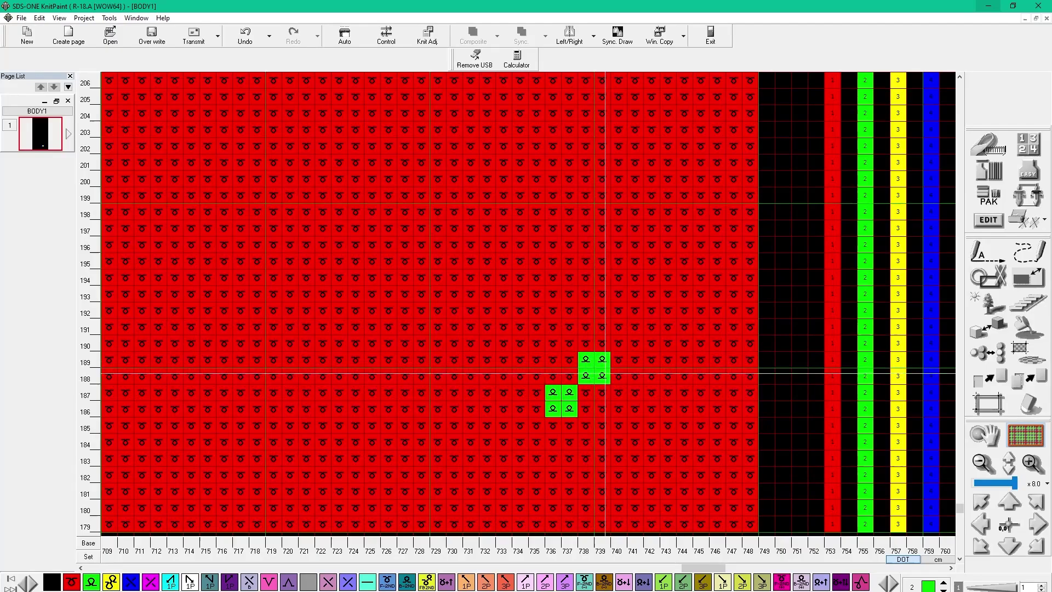
Start a Base Pattern Repeat and define the 4 × 4 area around the two green blocks as the base pattern area
left_click(1029, 363)
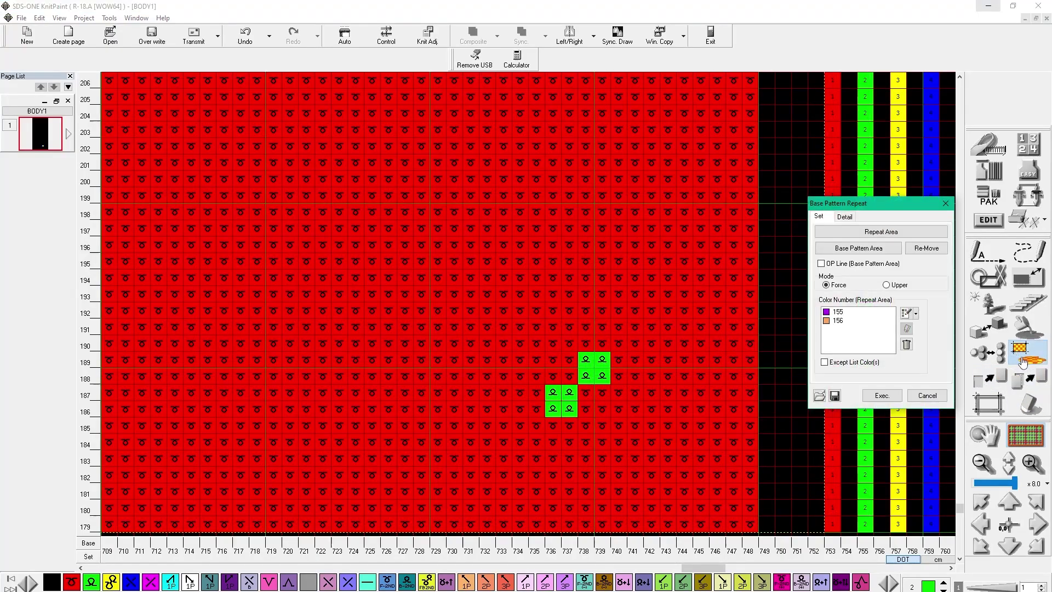
left_click(859, 249)
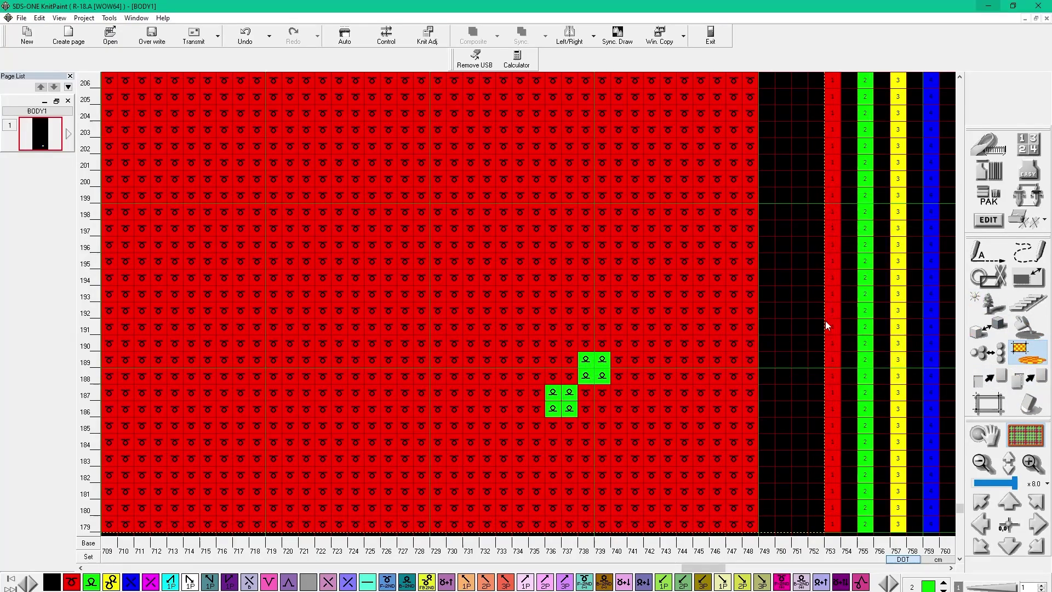
left_click_drag(551, 414, 609, 353)
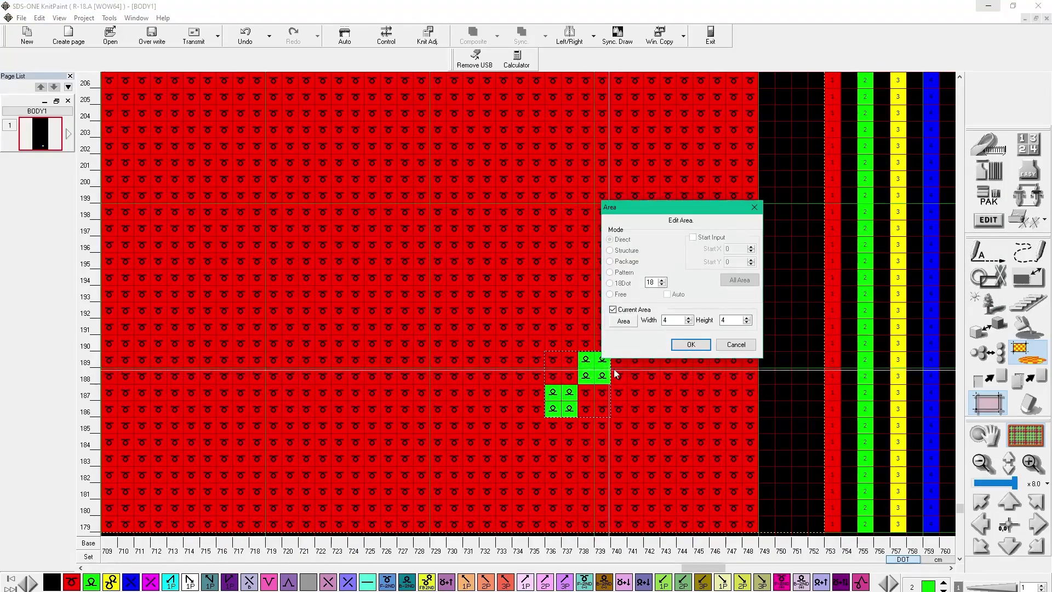
left_click(691, 344)
Define the red and green knit structure as the repeat area using the Structure area mode
left_click_drag(1015, 484, 988, 484)
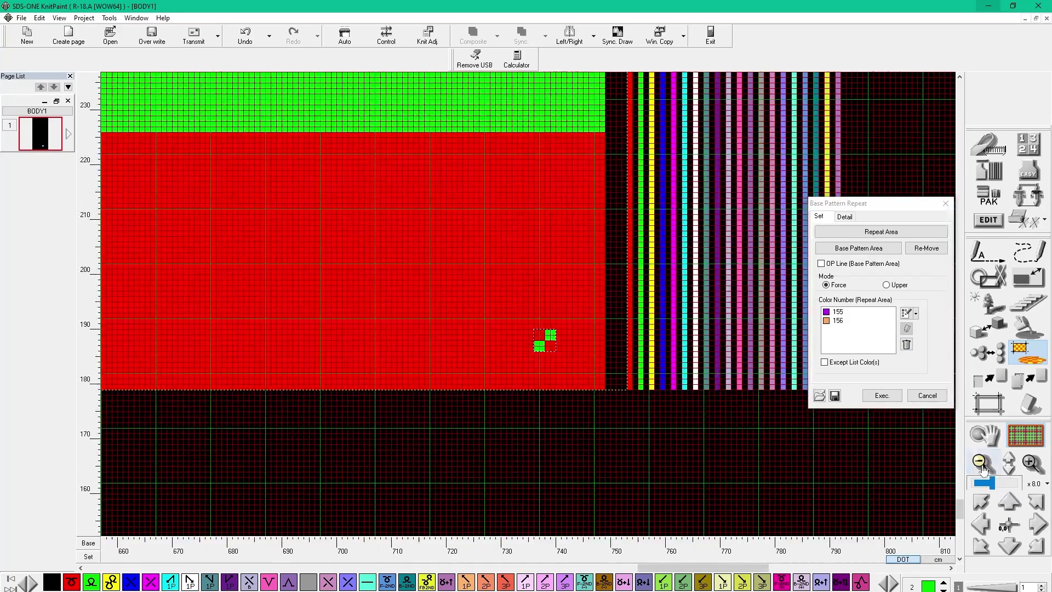
left_click(869, 254)
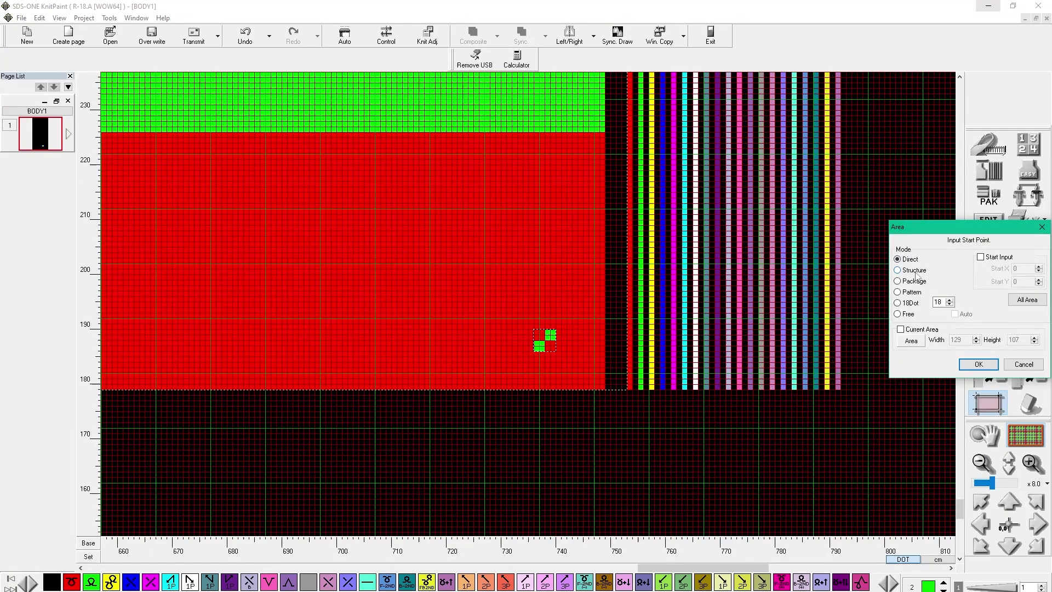
left_click(898, 271)
left_click(573, 251)
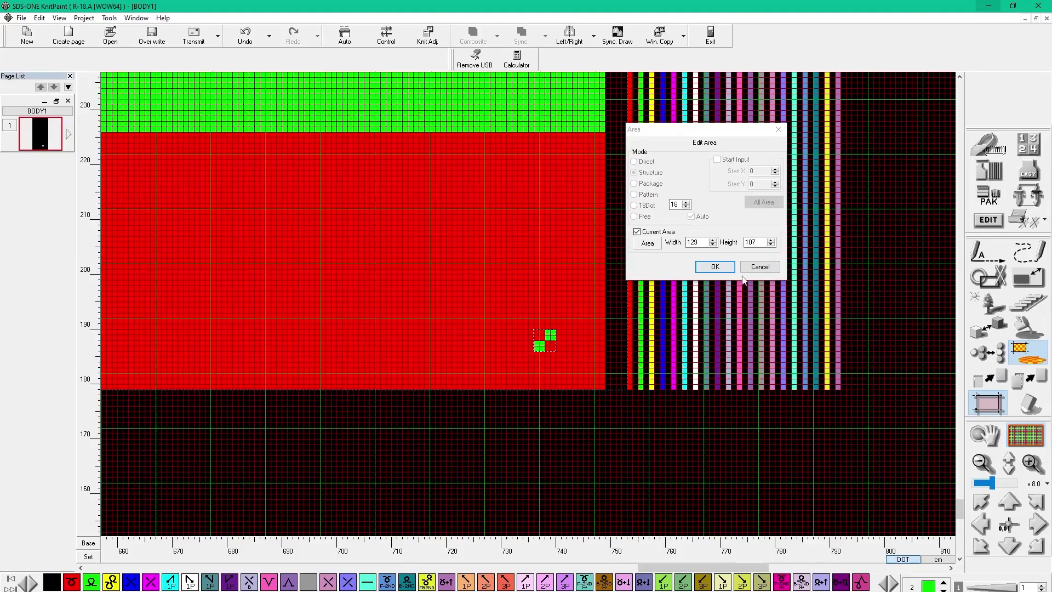
left_click(715, 267)
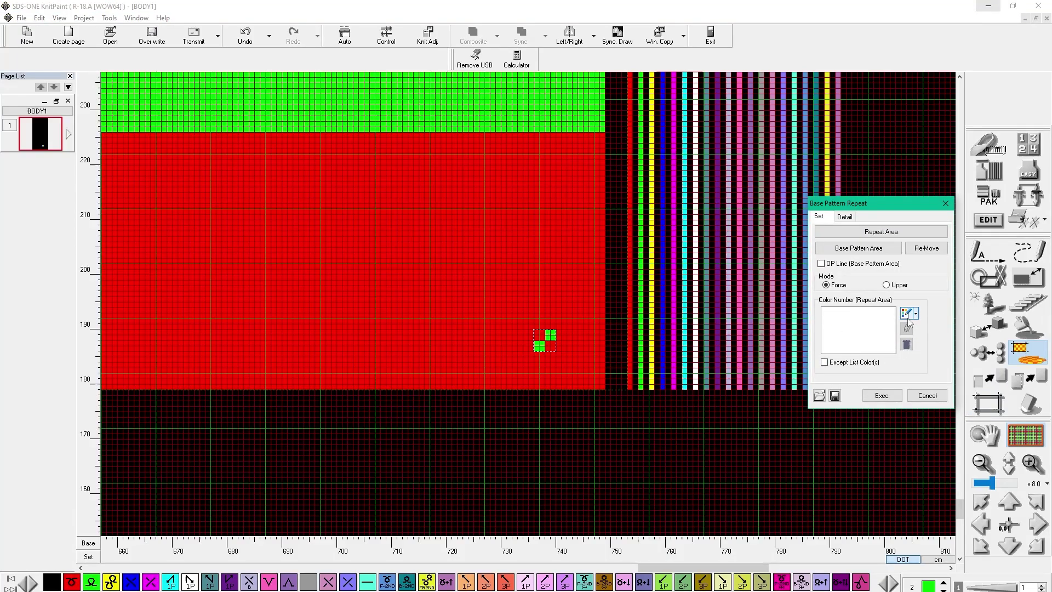
Pick the green colour 2 as the repeat area's colour number and execute the base pattern repeat
left_click(907, 315)
left_click(577, 118)
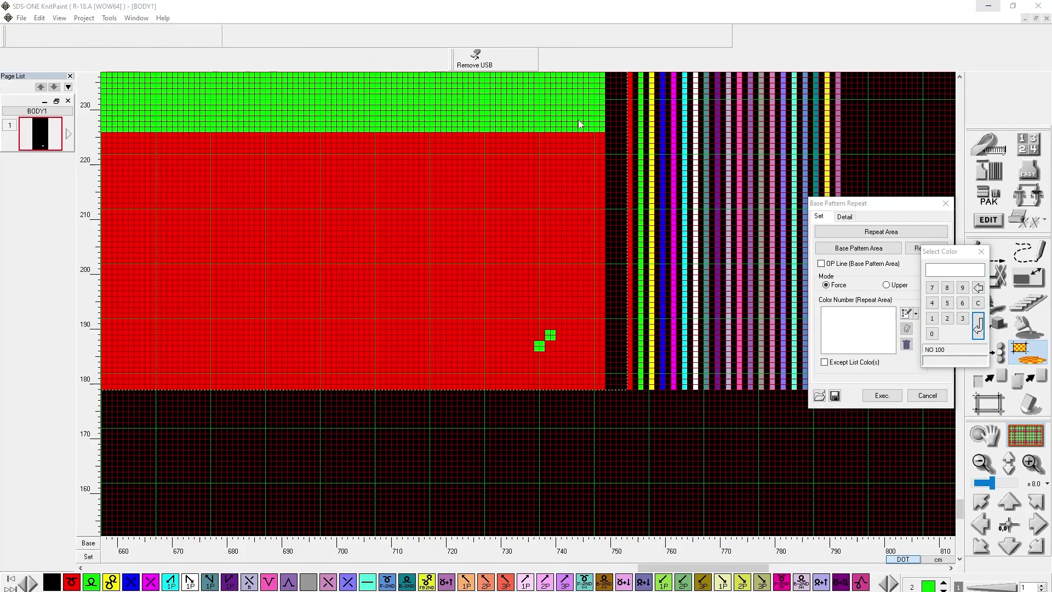
right_click(577, 118)
left_click(888, 395)
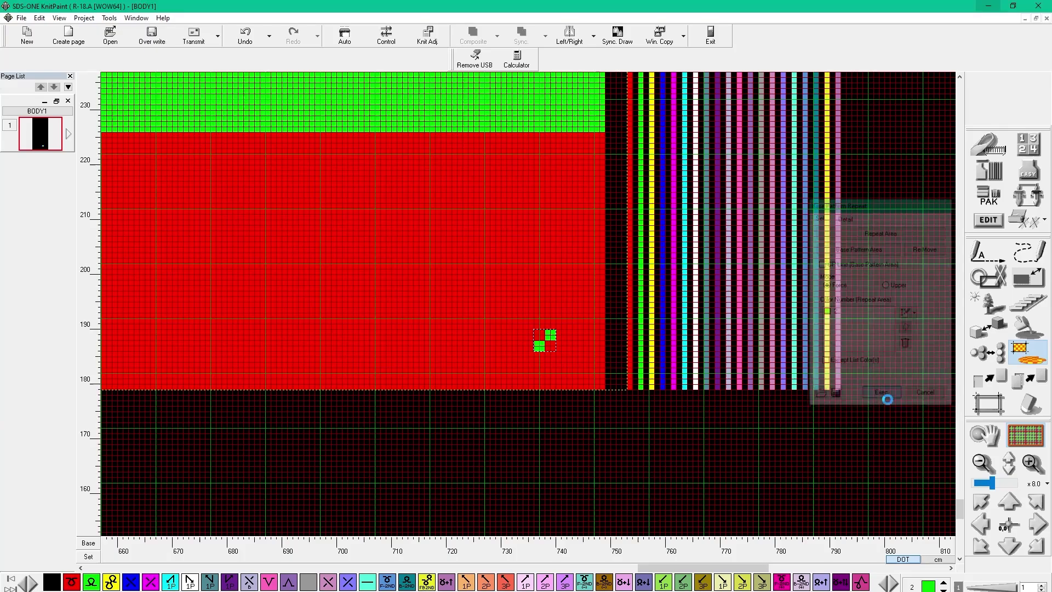
left_click(981, 463)
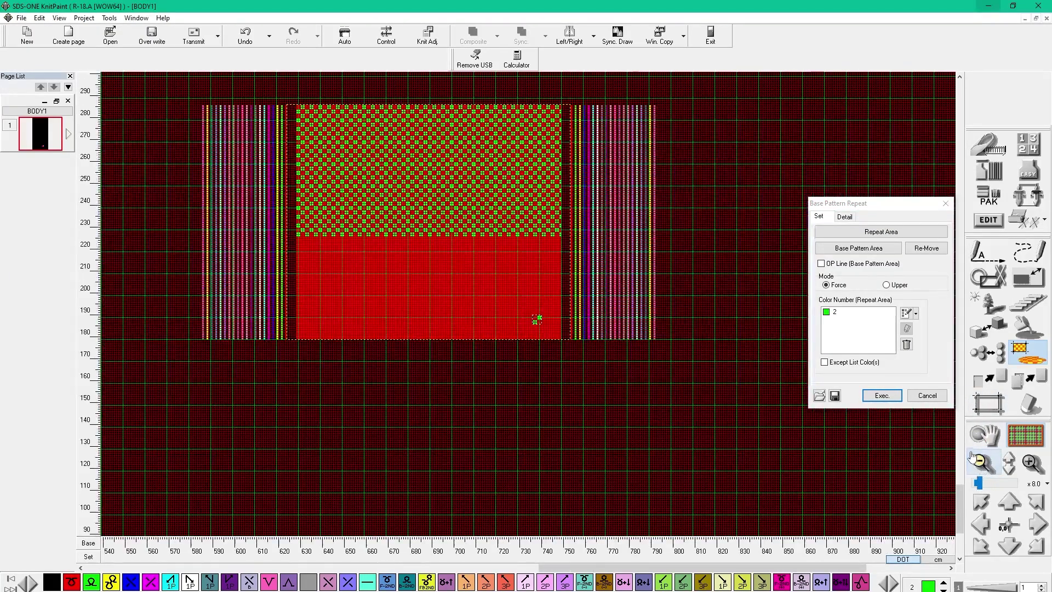
Undo the pattern repeat, reselect the knit structure as the repeat area, and execute the repeat again
left_click(245, 37)
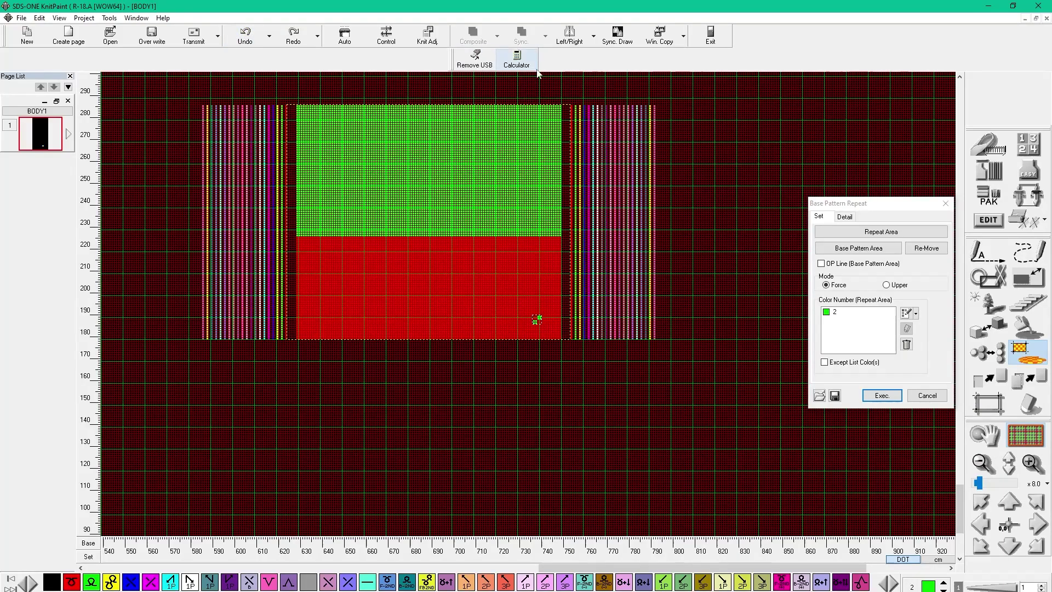
left_click(842, 233)
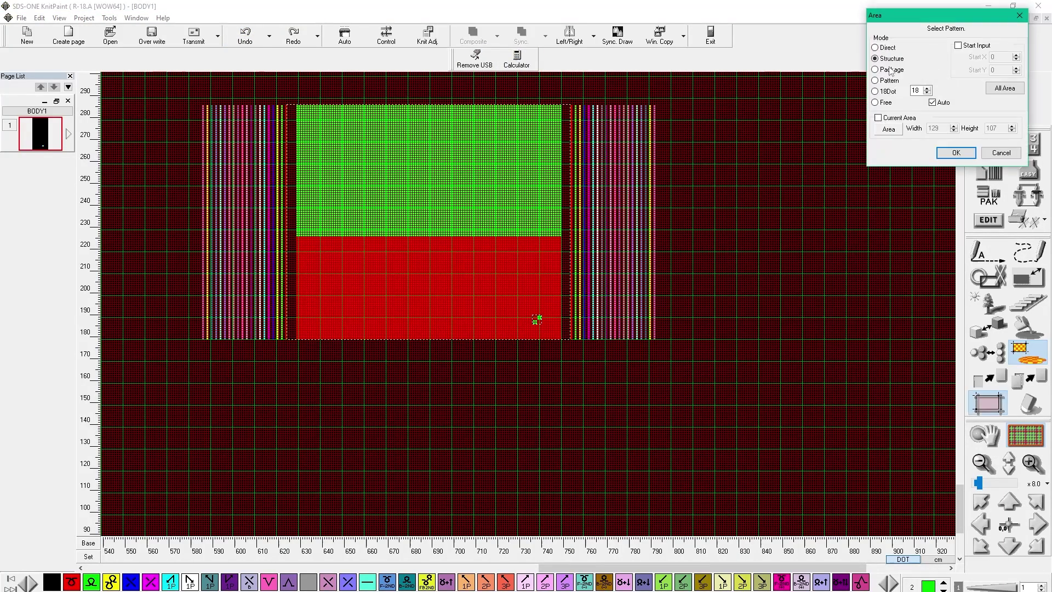
right_click(525, 180)
left_click(582, 157)
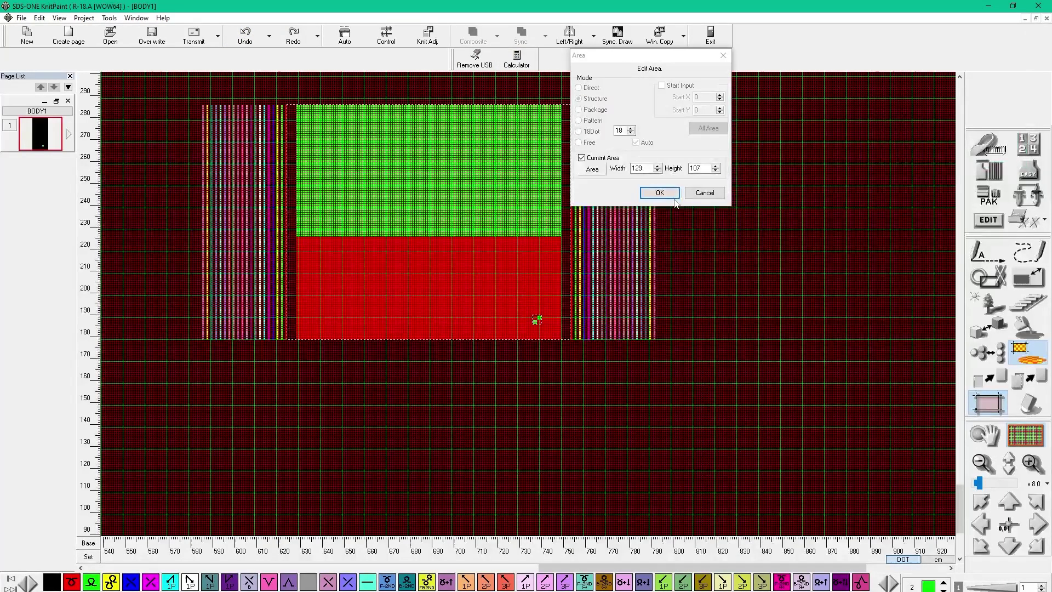
left_click(671, 195)
left_click(883, 395)
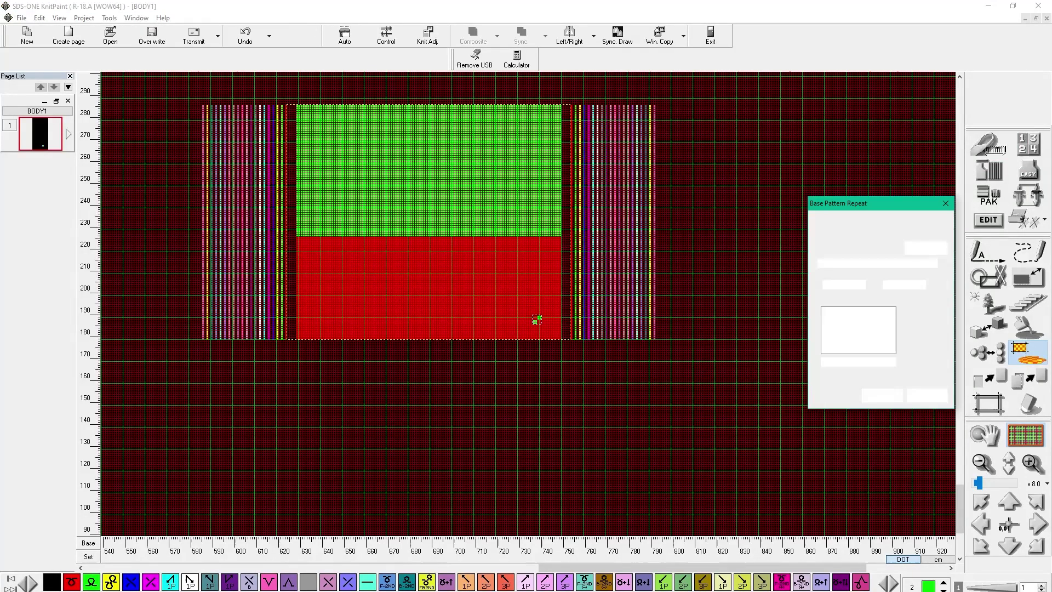
Undo the last pattern repeat, add red colour 1 to the repeat area's colour numbers and execute the repeat again
left_click(245, 35)
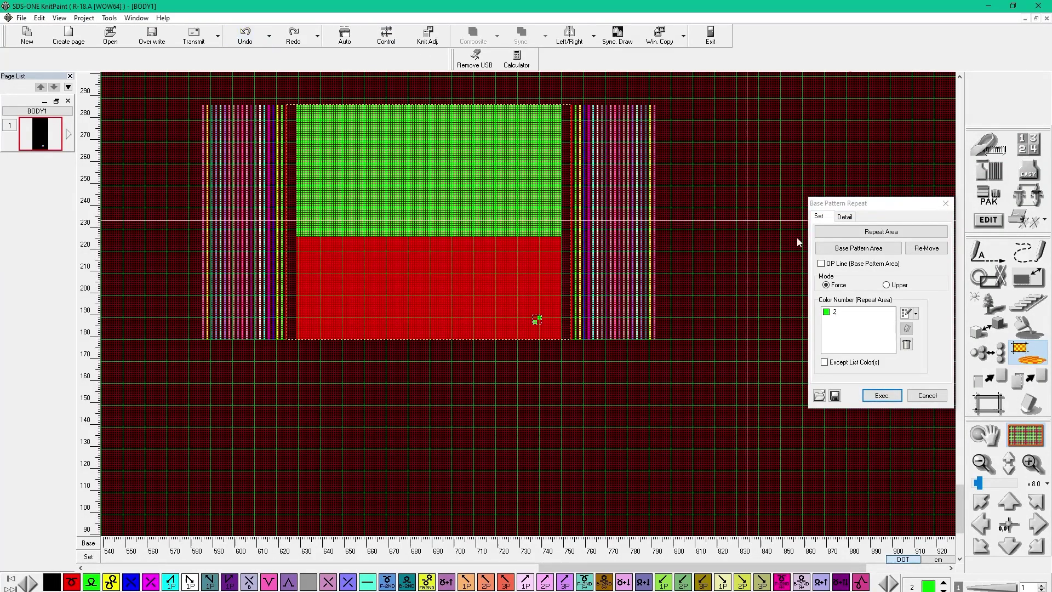
left_click(561, 203)
left_click(662, 262)
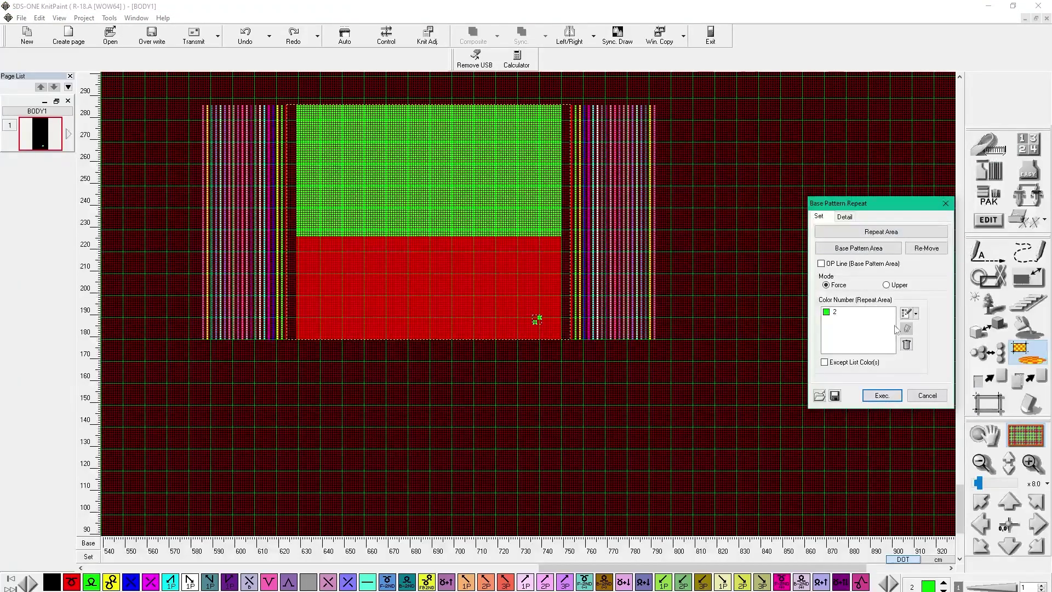
left_click(907, 313)
left_click(514, 288)
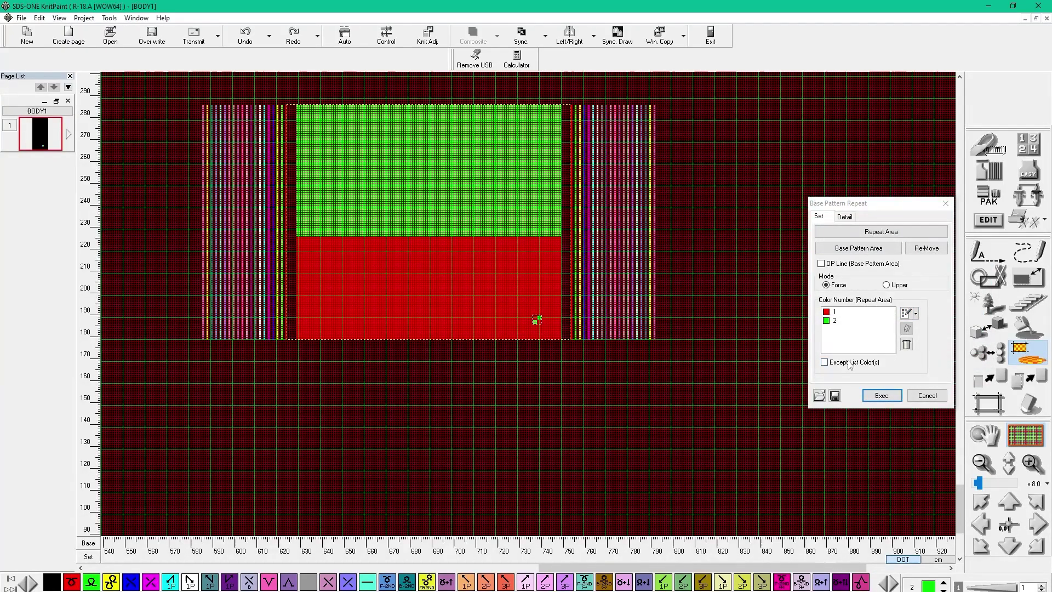
left_click(882, 395)
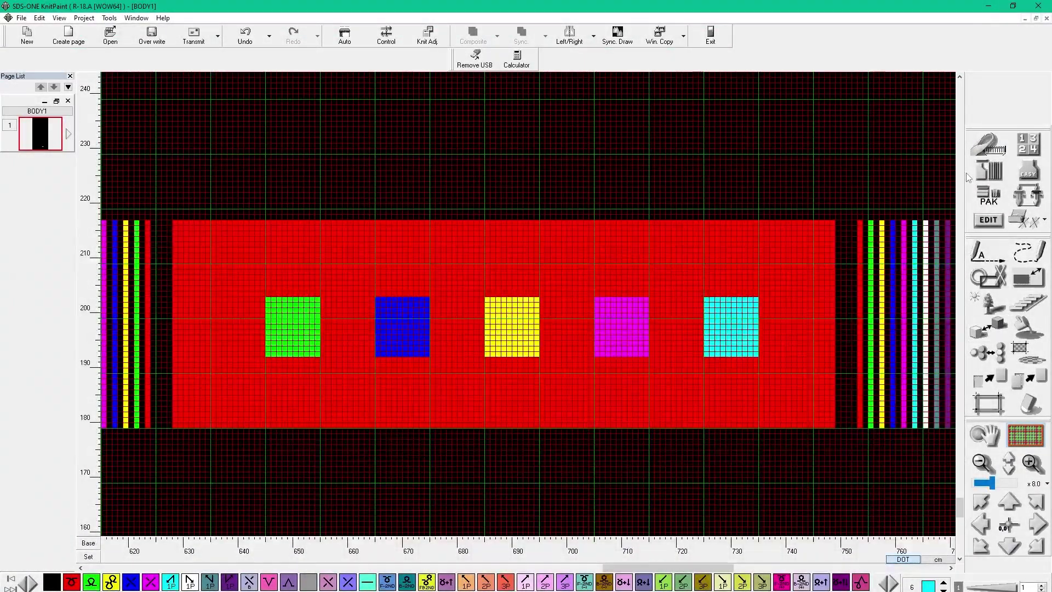
Run a Single Color Change from green 2 to blue 4 on the knit structure and undo it
left_click(989, 327)
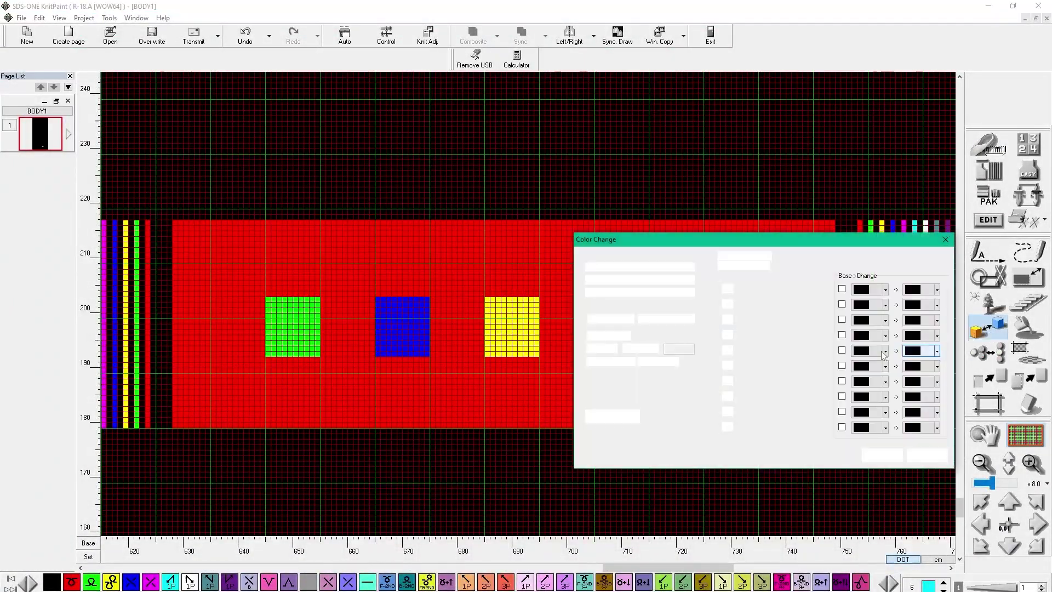
left_click(592, 319)
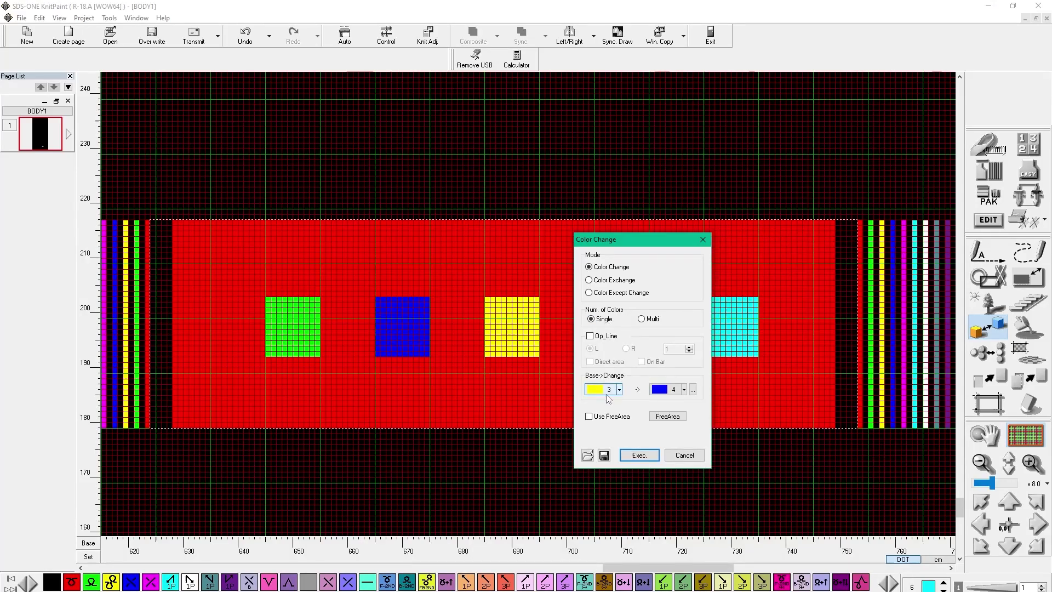
left_click(609, 390)
left_click(308, 328)
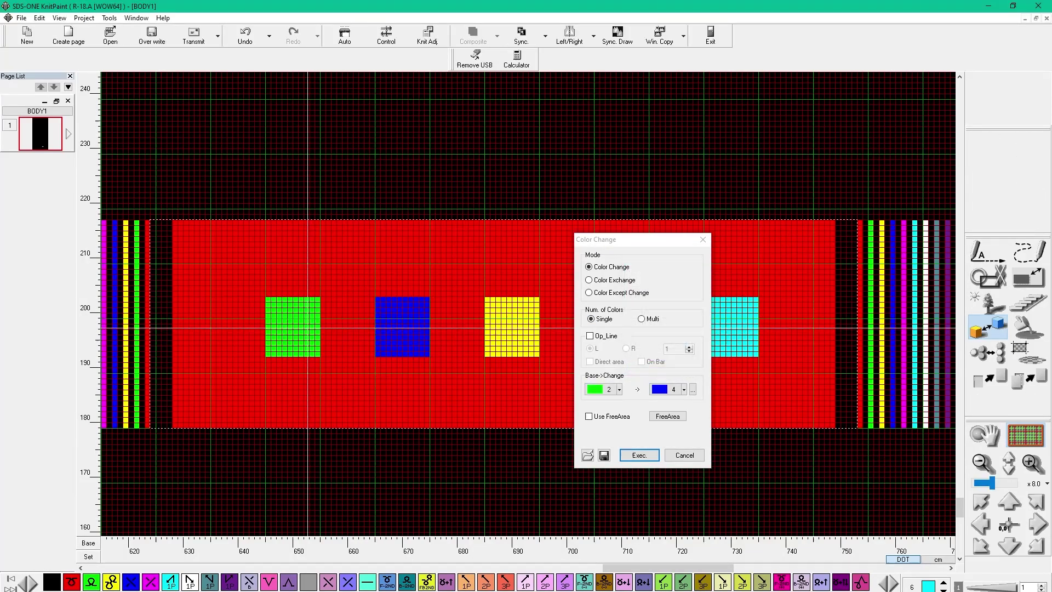
left_click(657, 387)
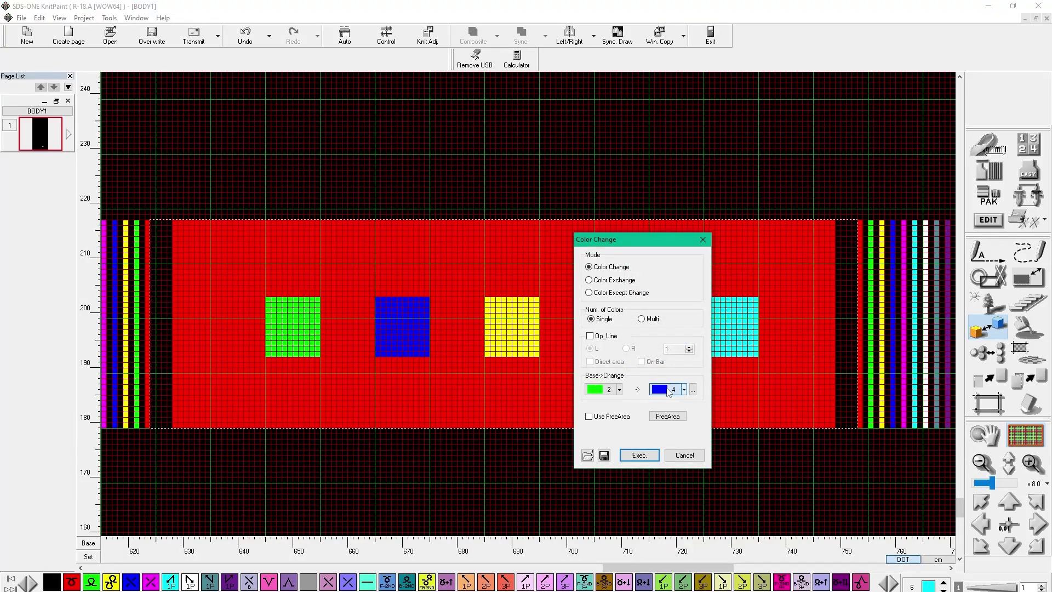
left_click(404, 325)
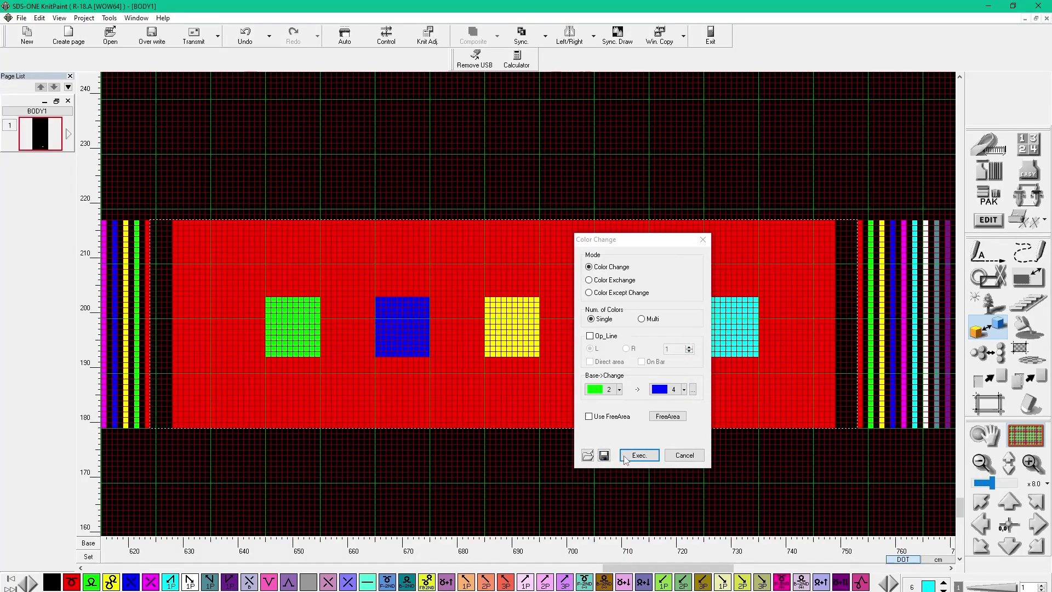
left_click(640, 455)
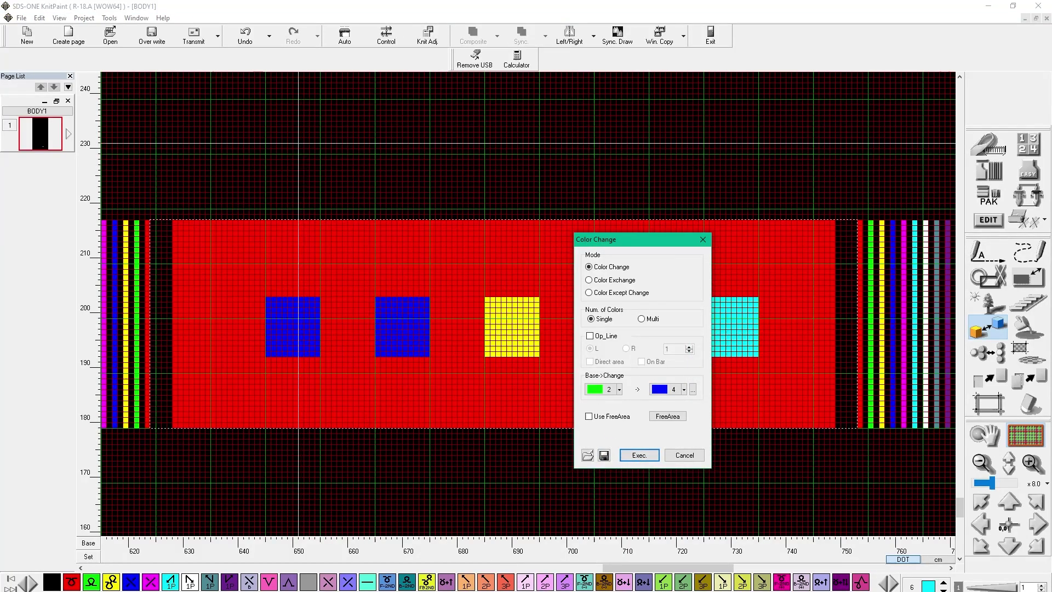
left_click(254, 45)
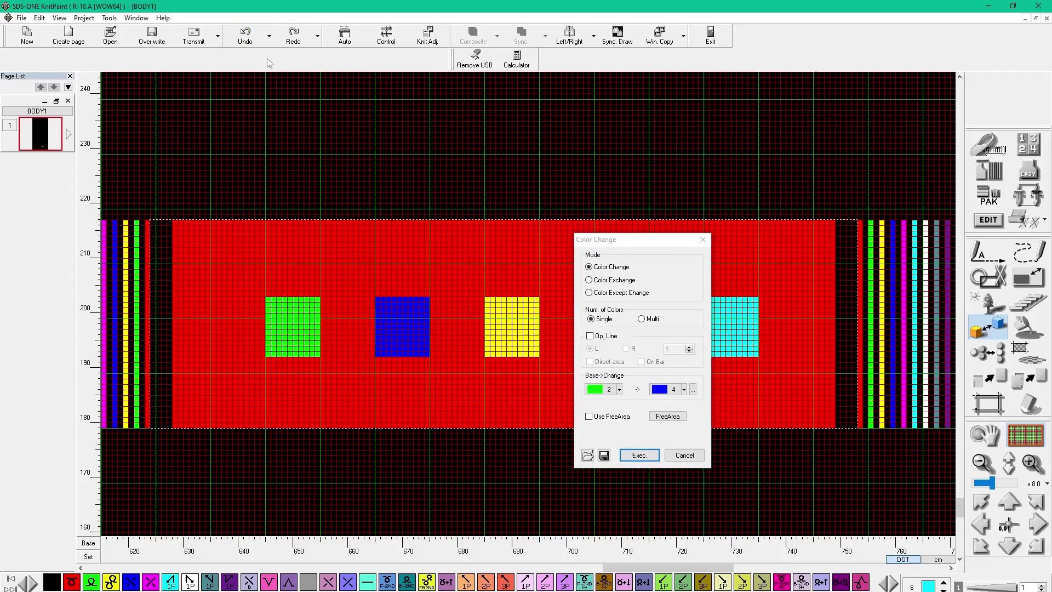
Swap green 2 and blue 4 with Color Exchange and execute the exchange a second time
left_click(609, 280)
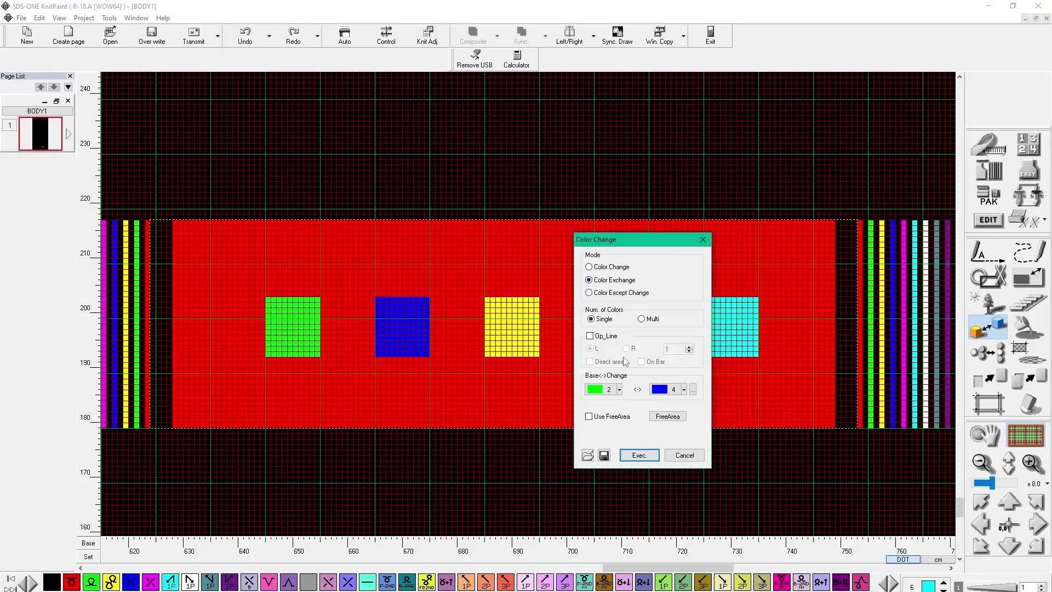
left_click(640, 456)
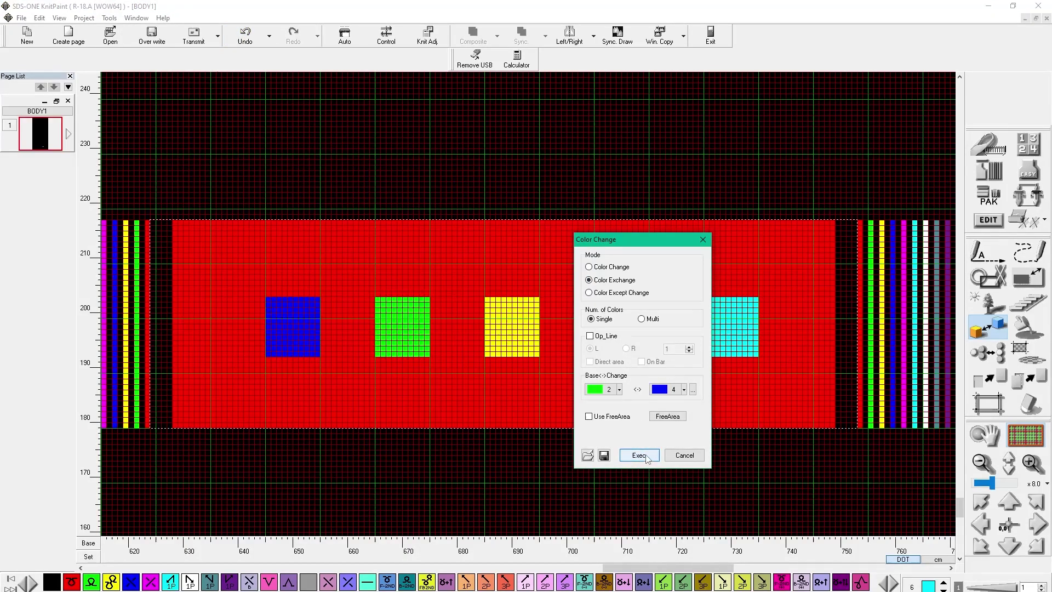
left_click(639, 456)
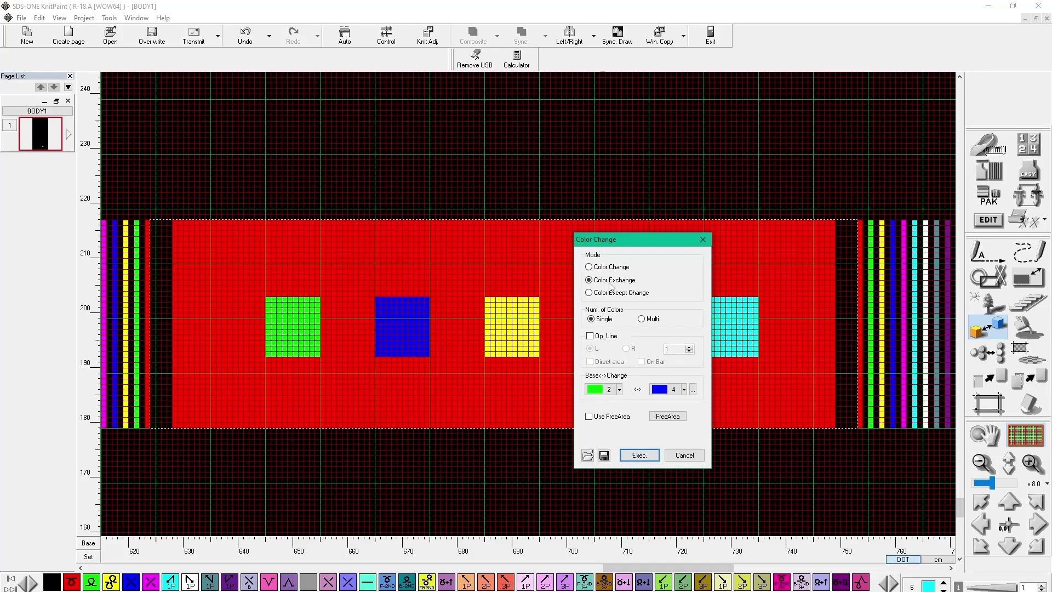
Turn every colour except green 2 into blue 4 with Color Except Change, undo it, and repeat the same change and undo
left_click_drag(629, 238, 731, 215)
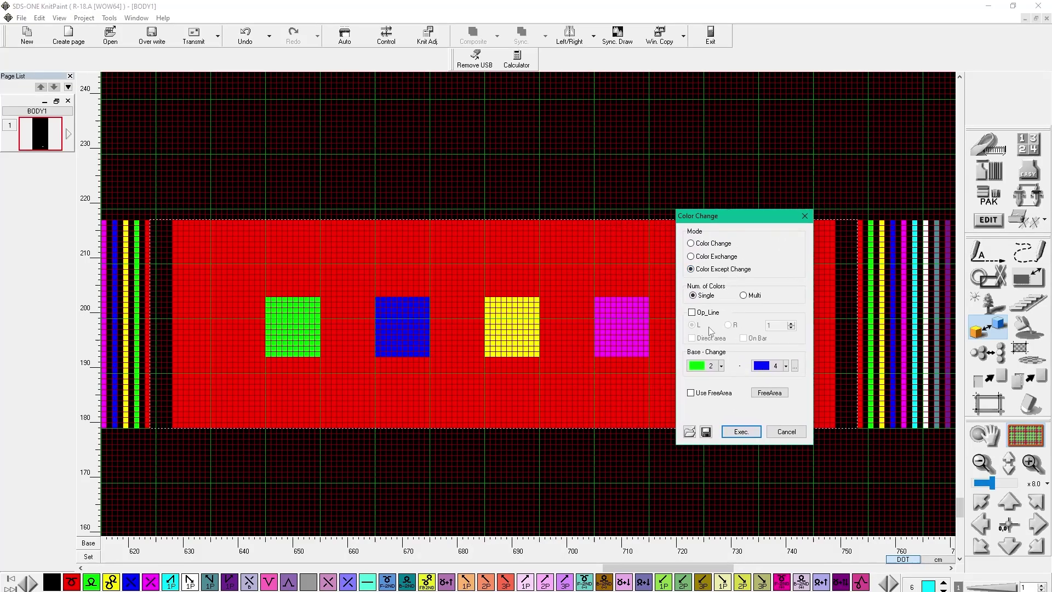
left_click(740, 433)
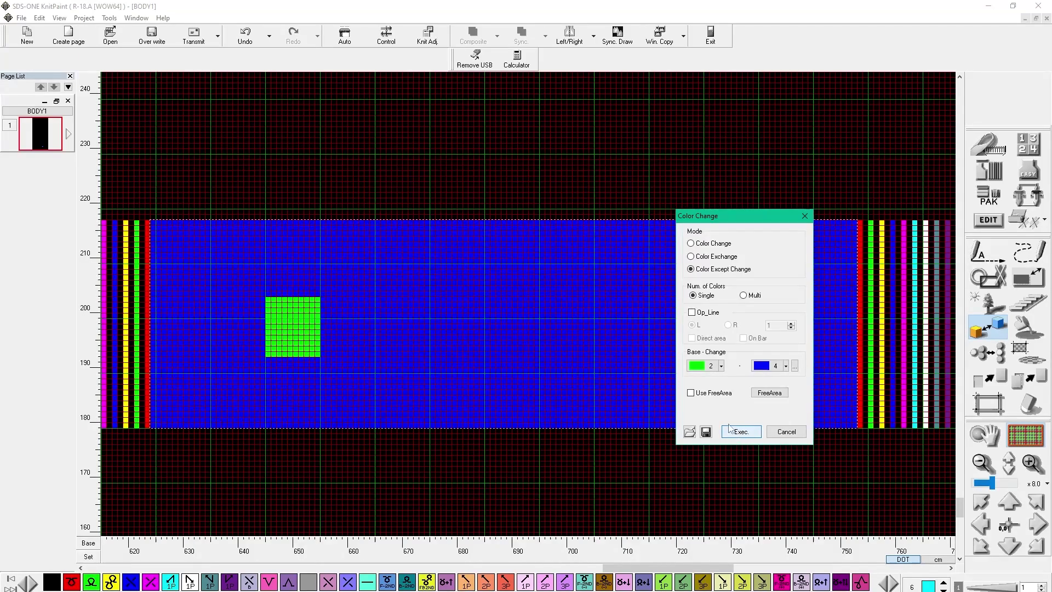
left_click(239, 46)
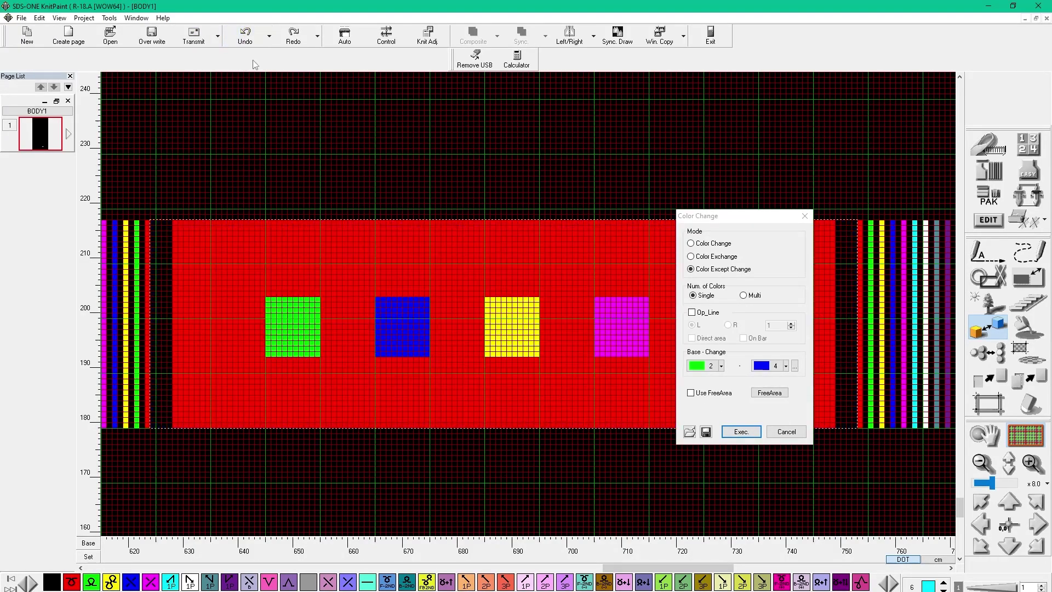
left_click(740, 433)
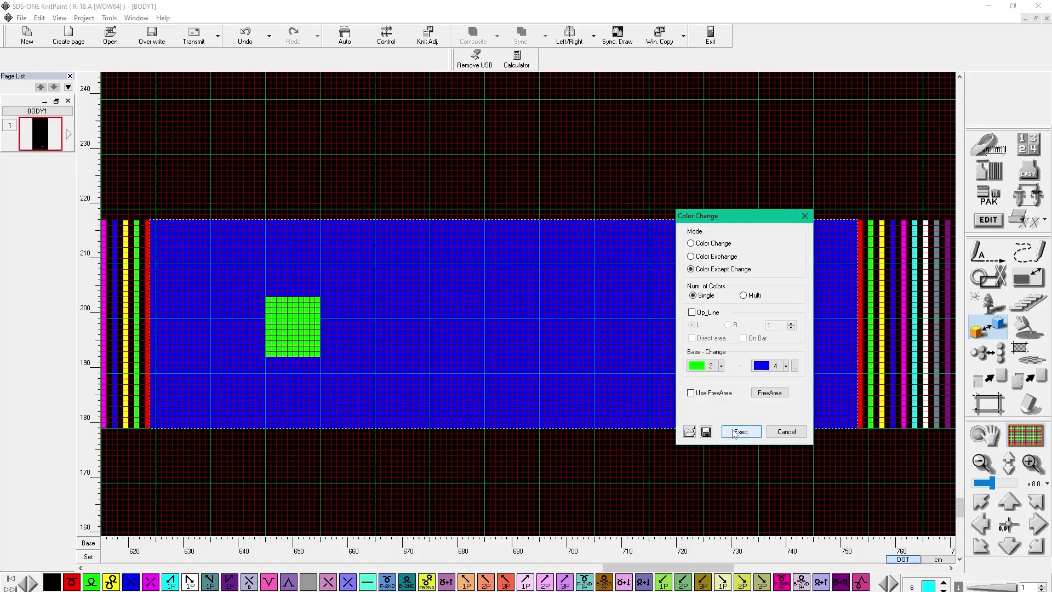
left_click(245, 44)
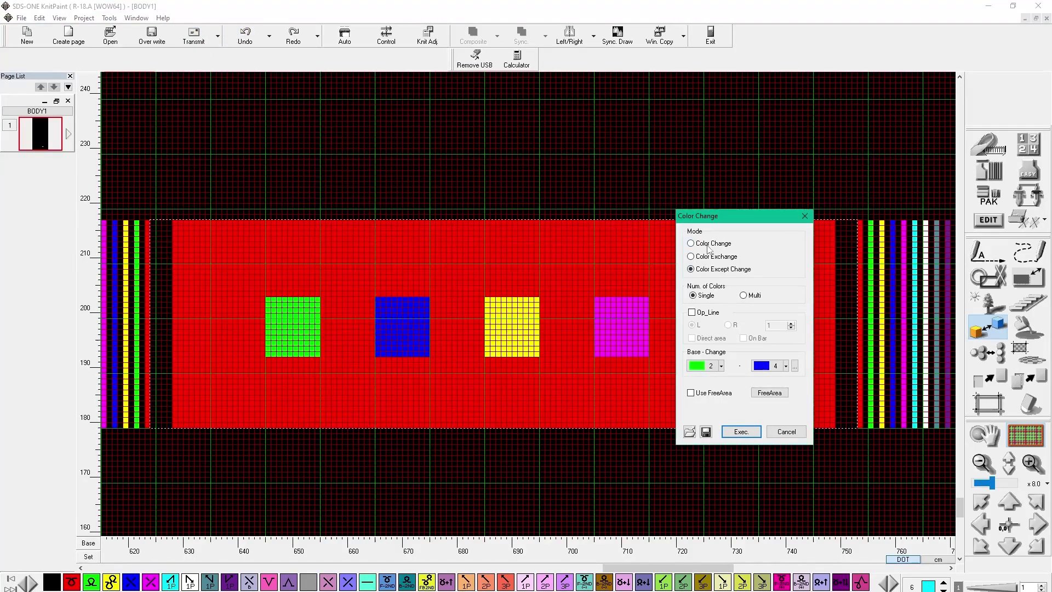
Run a Multi Color Change with the pairs green 2 to blue 4 and yellow 3 to magenta 5, and undo it
left_click(744, 296)
left_click(842, 266)
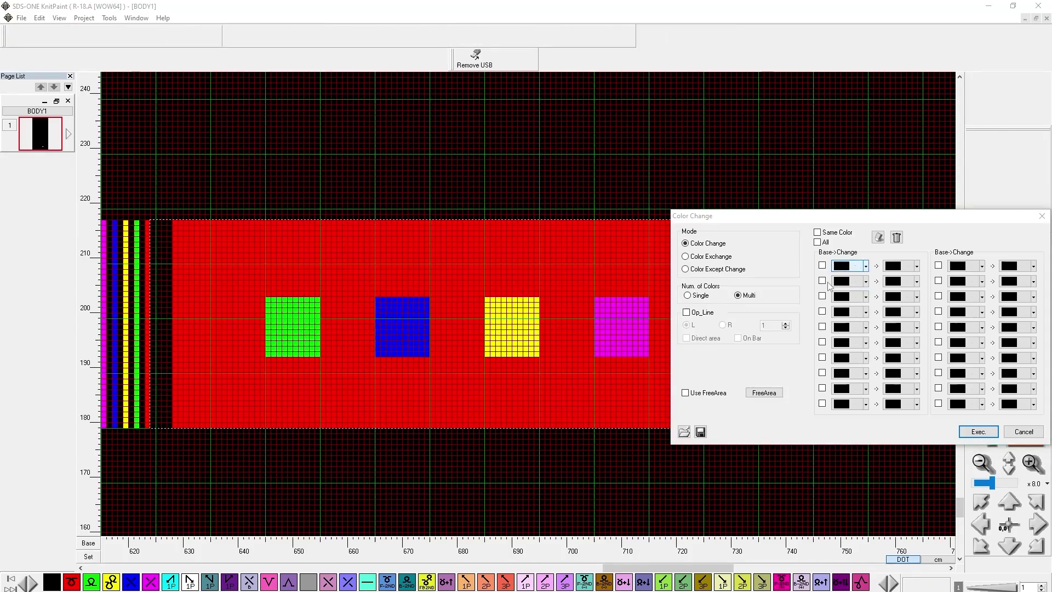
left_click(296, 321)
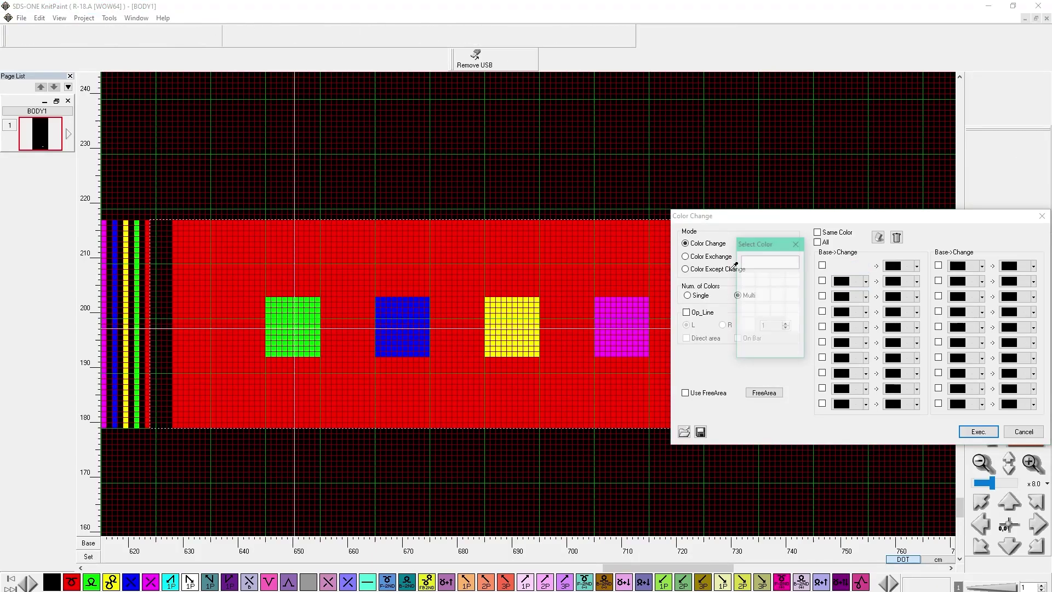
left_click(406, 312)
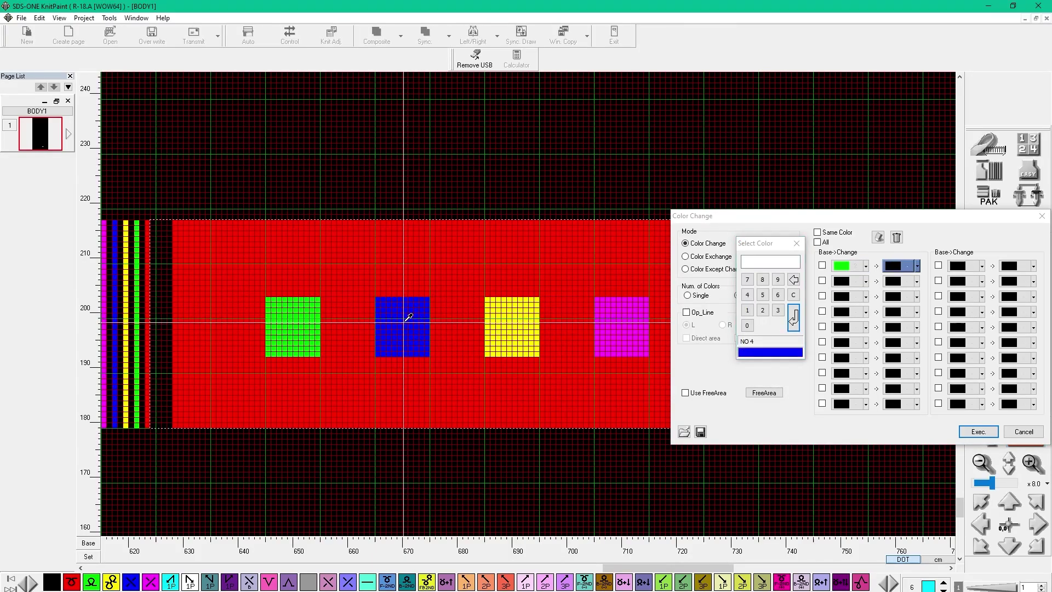
left_click(844, 281)
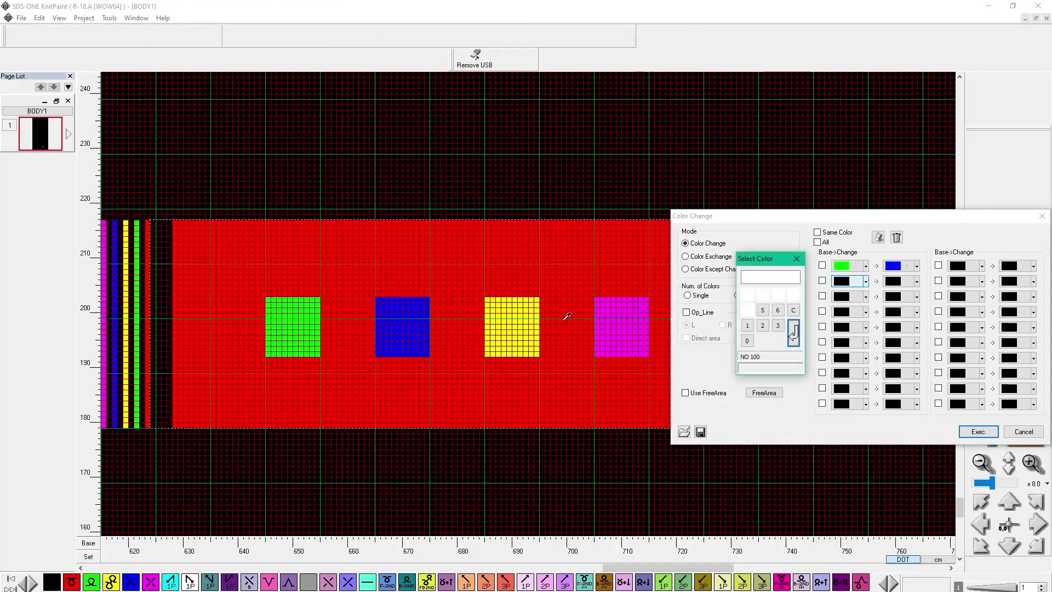
left_click(513, 324)
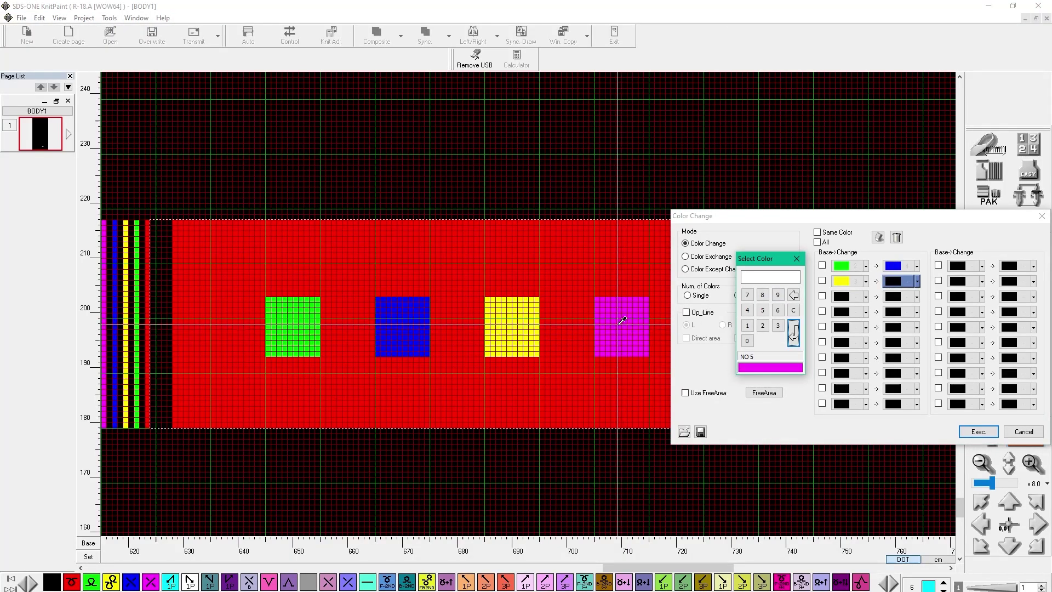
left_click(625, 320)
left_click(822, 282)
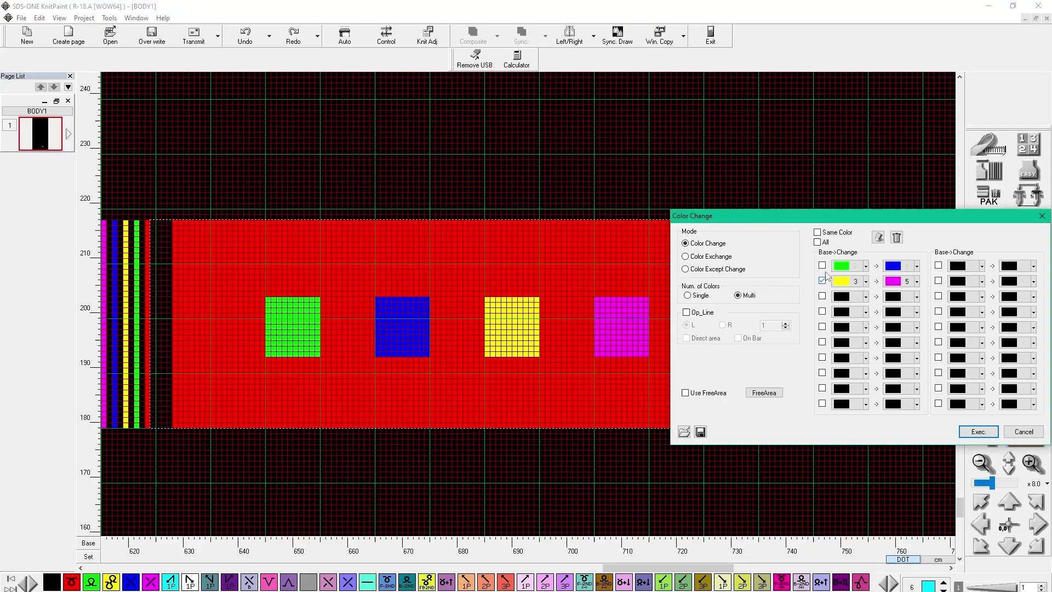
left_click(979, 433)
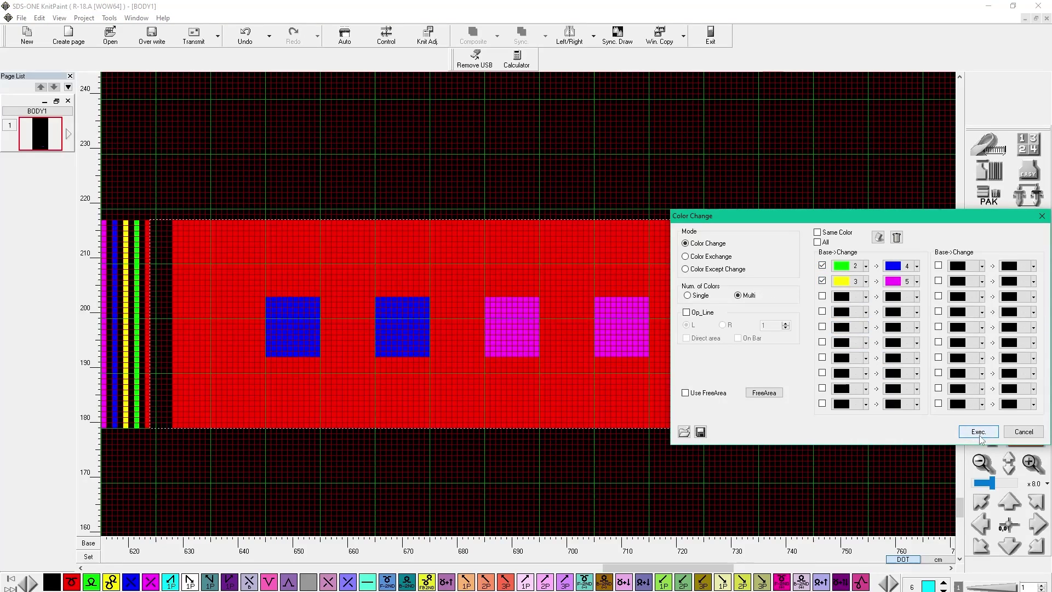
left_click(260, 41)
Run a Multi Color Exchange swapping green 2 with blue 4 and yellow 3 with magenta 5, and undo it
left_click(711, 258)
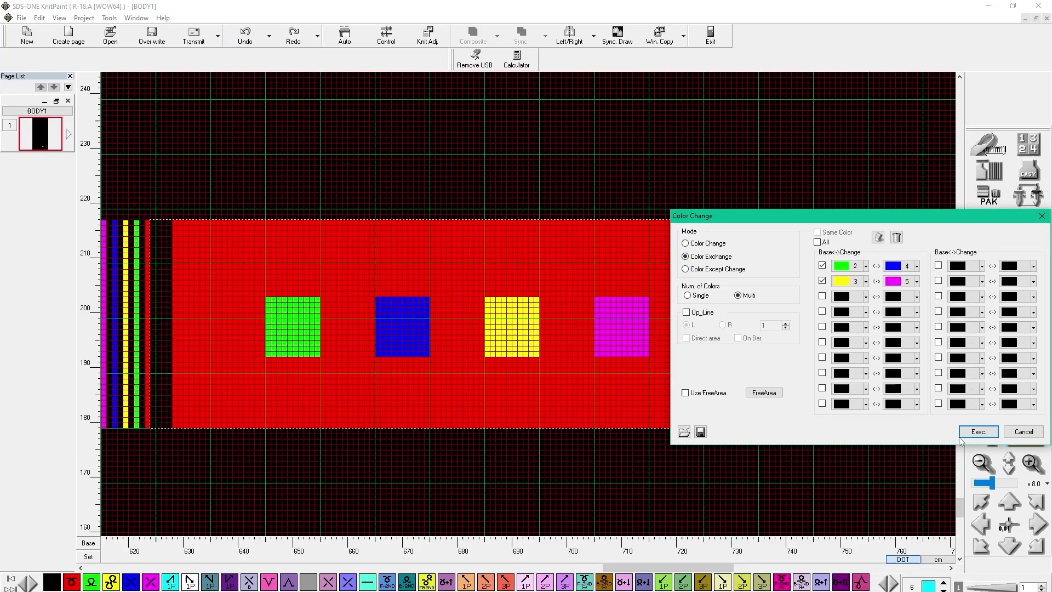
left_click(979, 433)
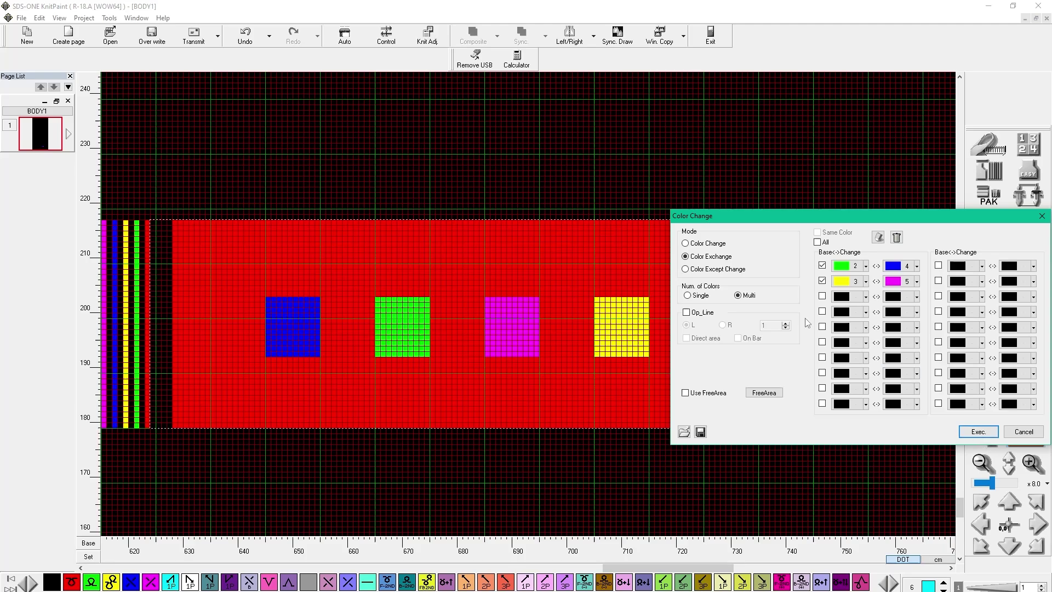
left_click(249, 36)
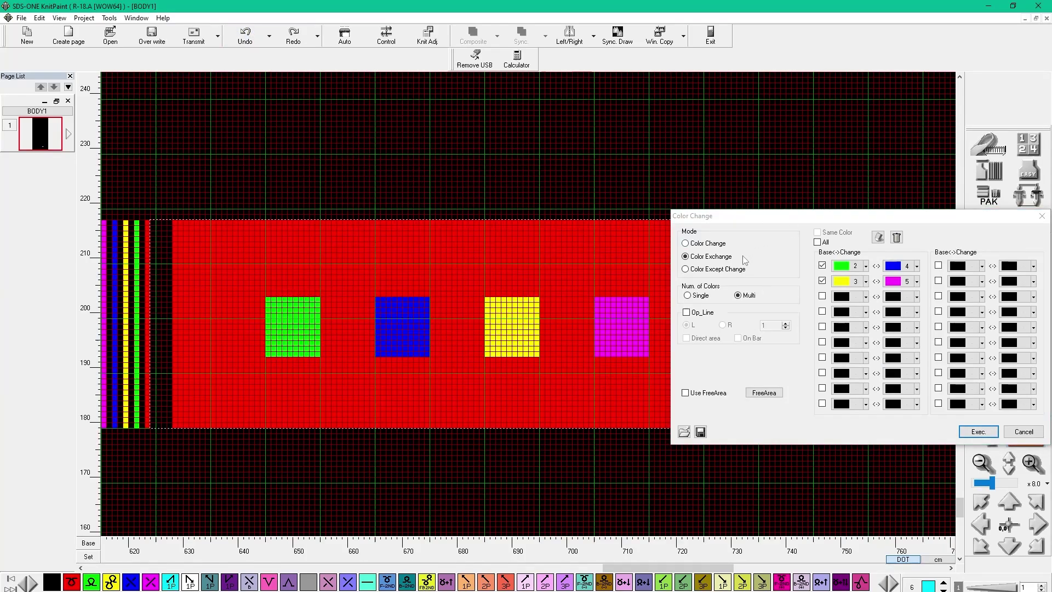
Turn everything except green 2 and yellow 3 into blue 4 with Multi Color Except Change, undo it, and return to Color Change mode
left_click(717, 270)
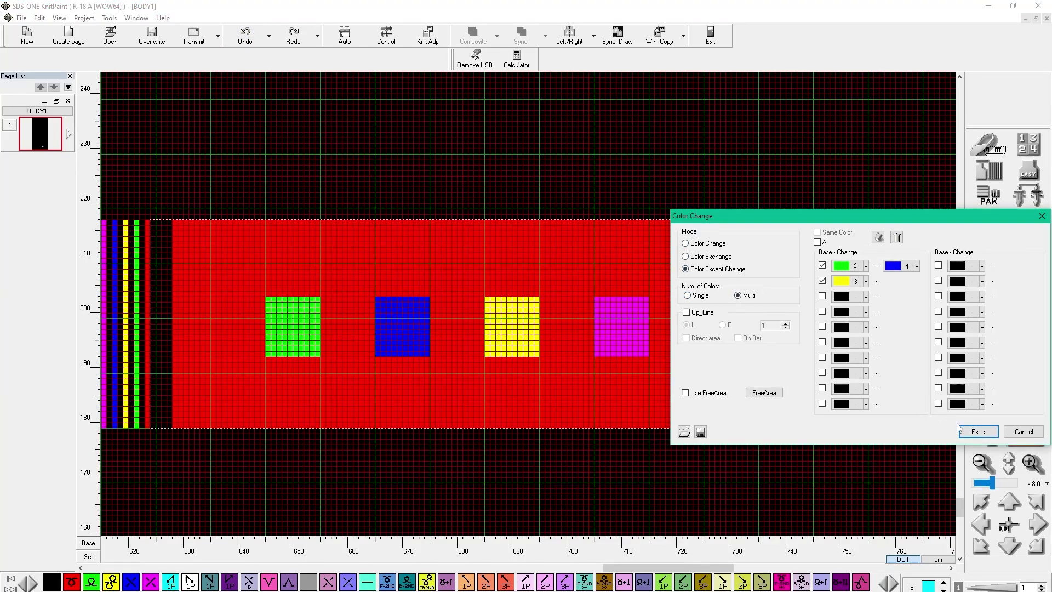
left_click(974, 436)
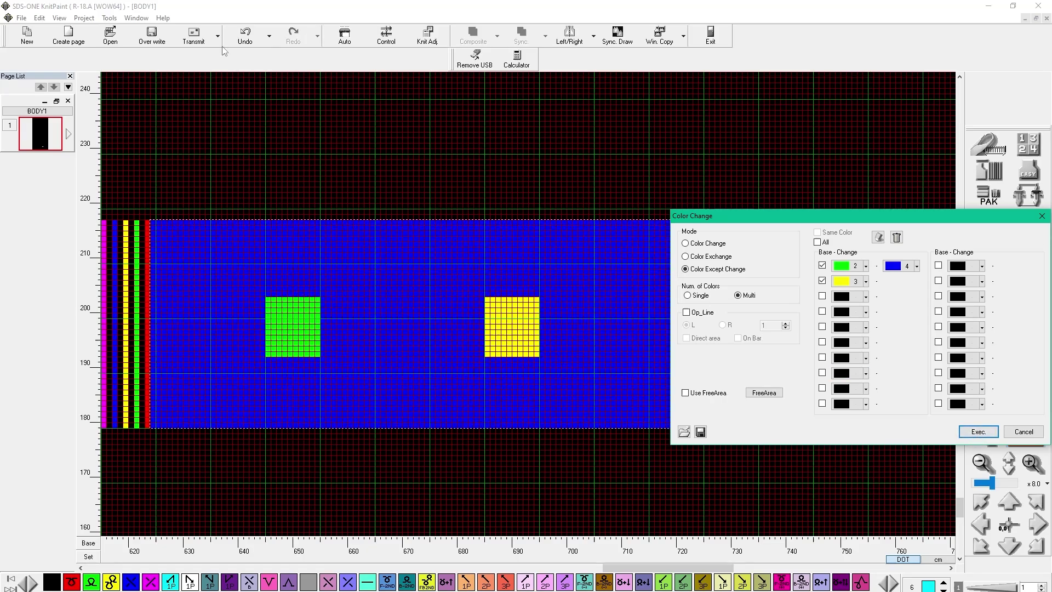
left_click(245, 37)
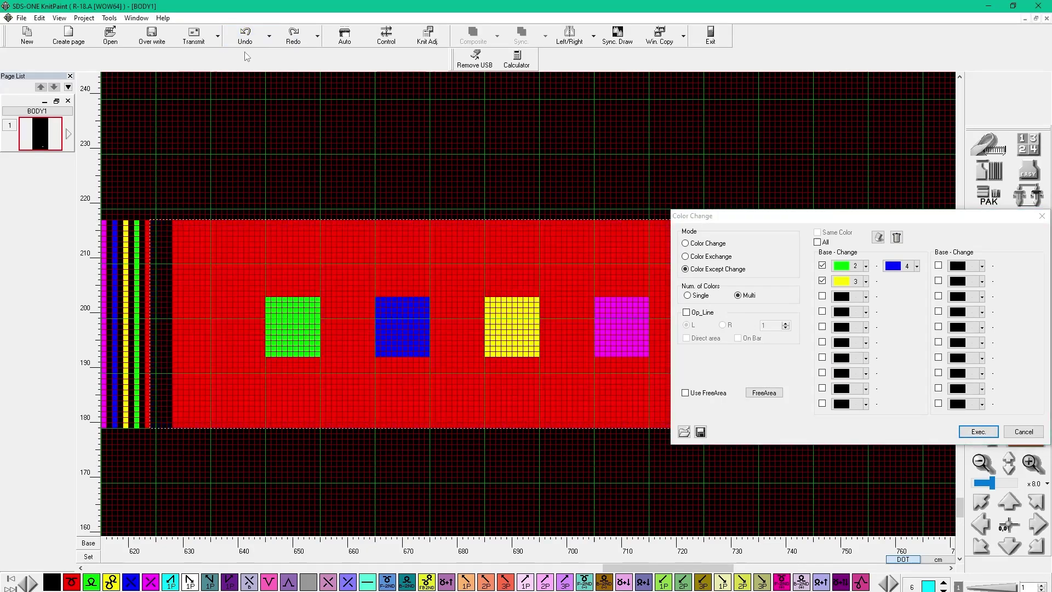
left_click(692, 245)
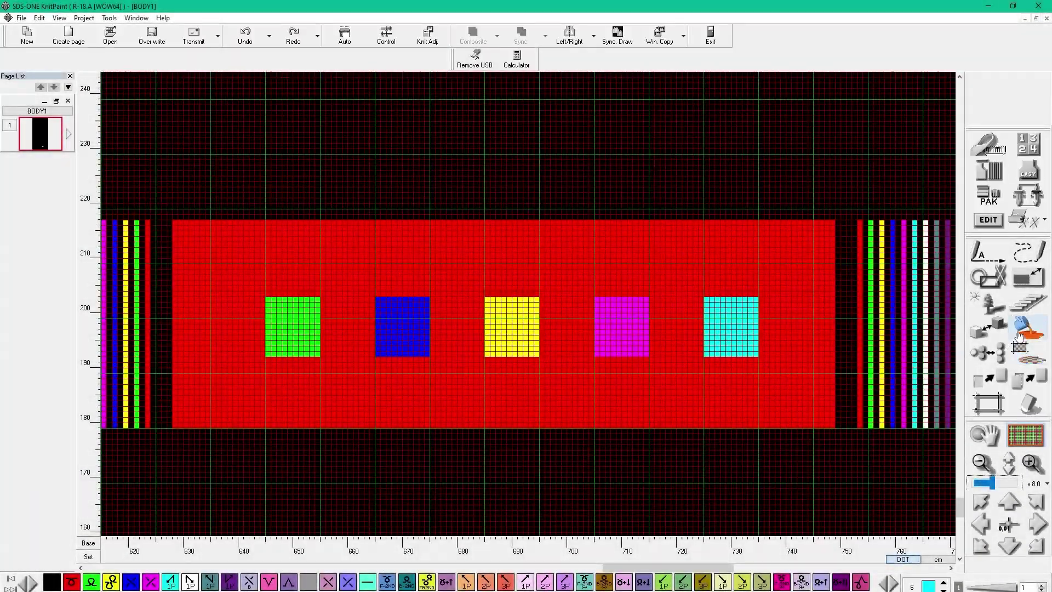
Fill the cyan, magenta, yellow, blue and green squares with red 1 in Normal mode, and undo all the fills
left_click(1019, 334)
left_click(726, 330)
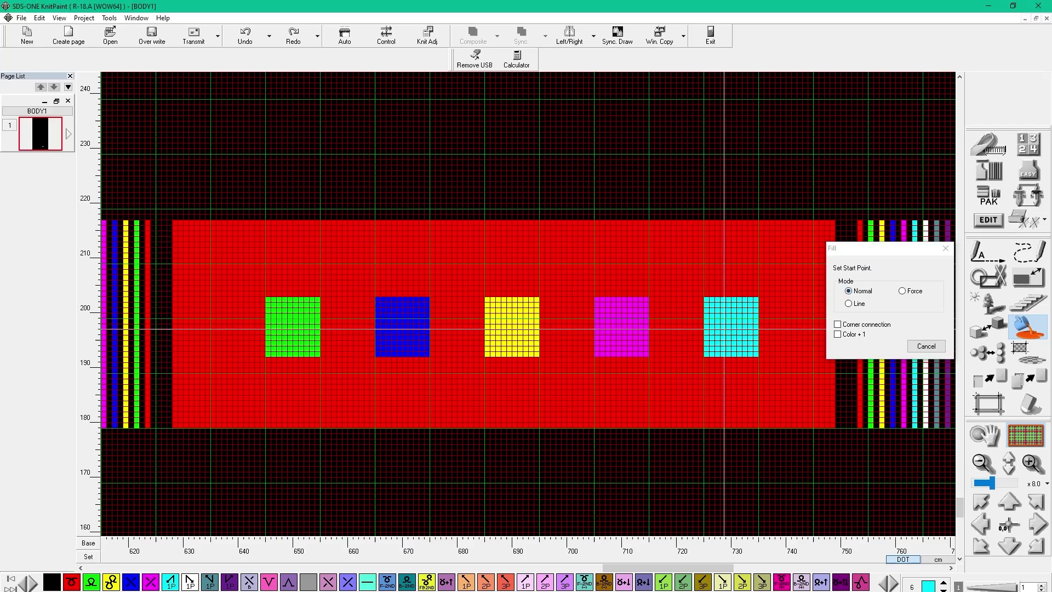
left_click(928, 585)
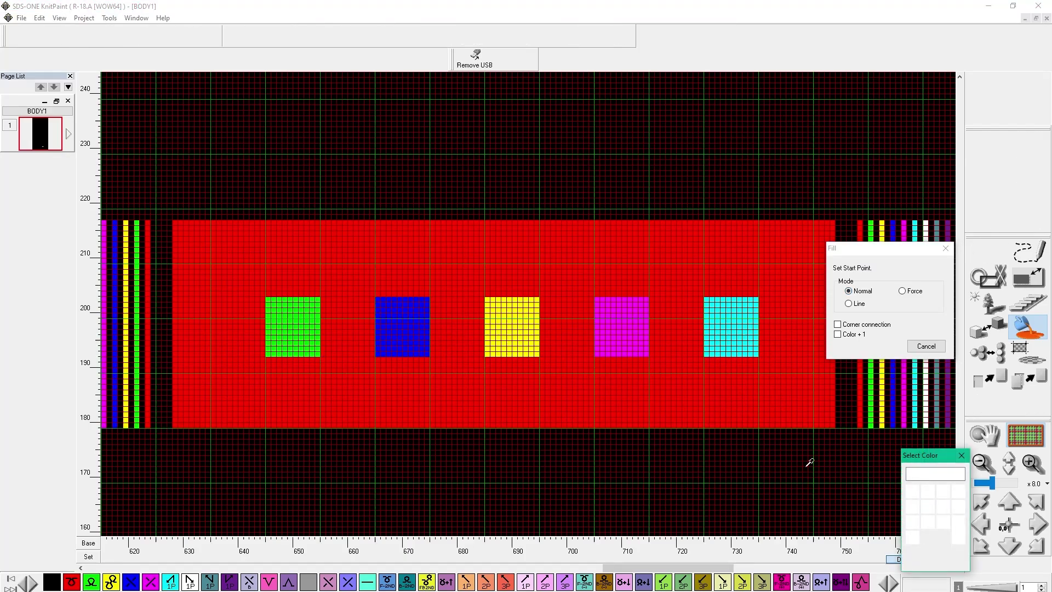
left_click(735, 392)
left_click(733, 331)
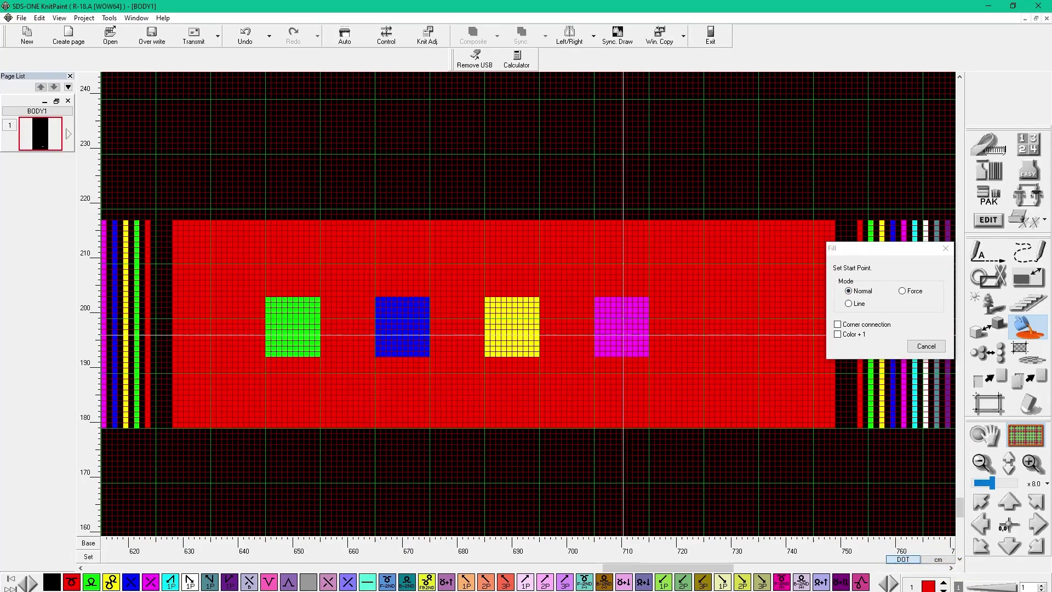
left_click(622, 328)
left_click(513, 328)
left_click(405, 323)
left_click(307, 318)
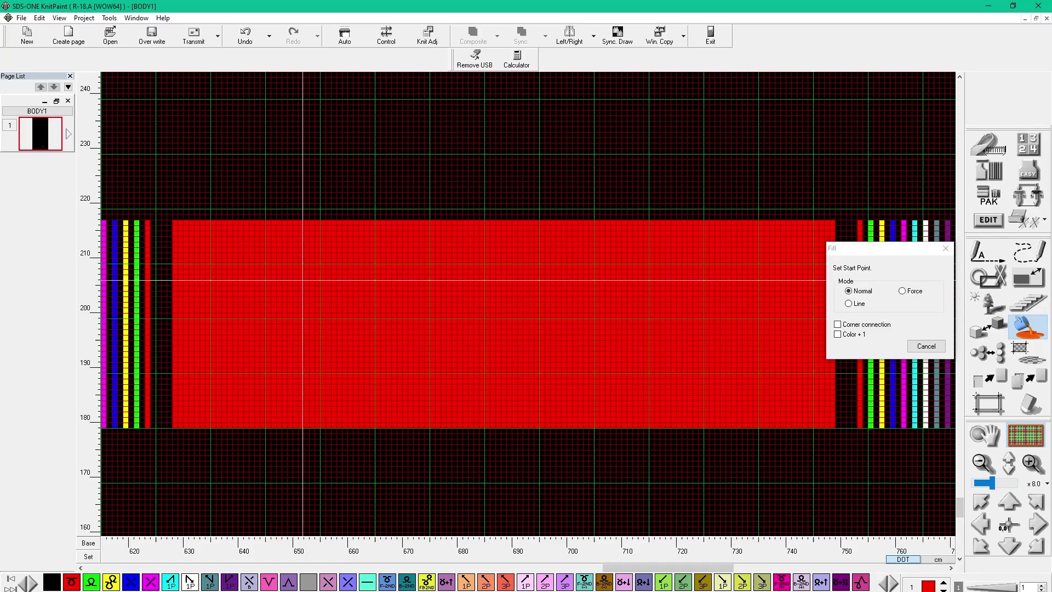
left_click(245, 37)
left_click(246, 37)
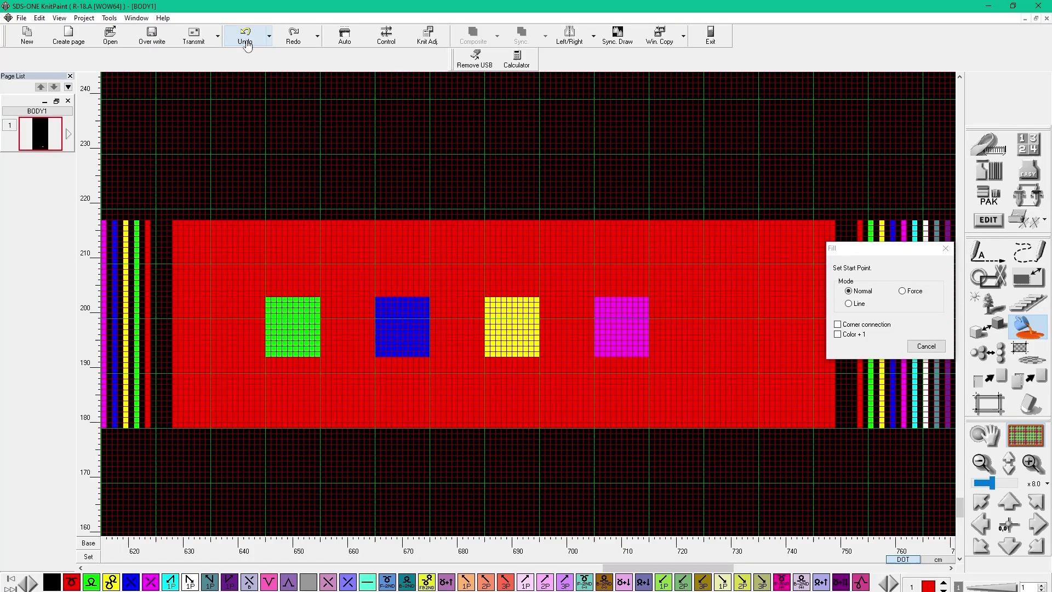
left_click(246, 37)
Force-fill the whole red structure, including its coloured squares, with black 0, and undo it
left_click(911, 293)
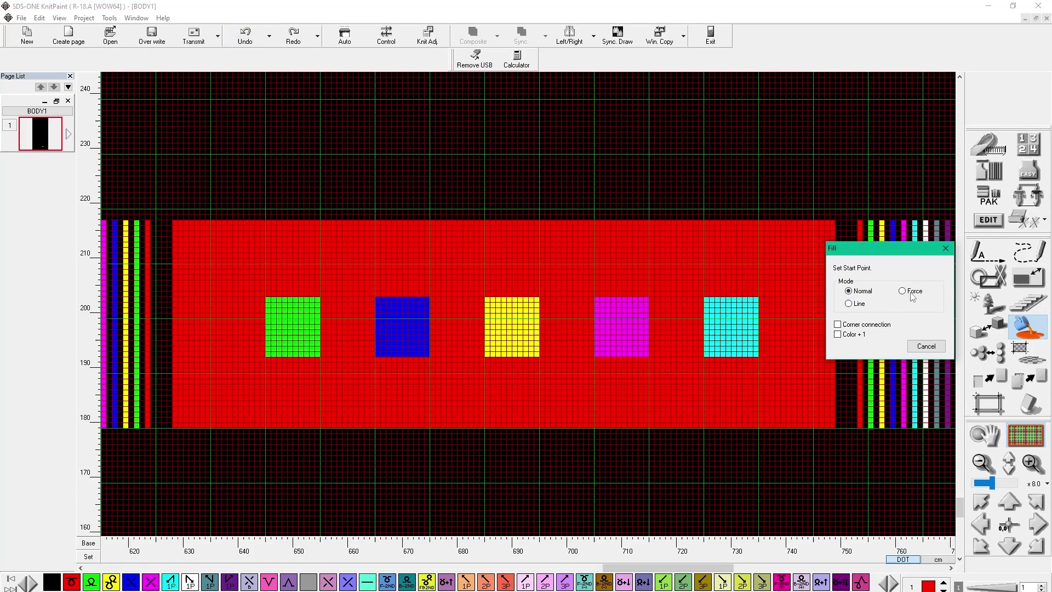
left_click(799, 387)
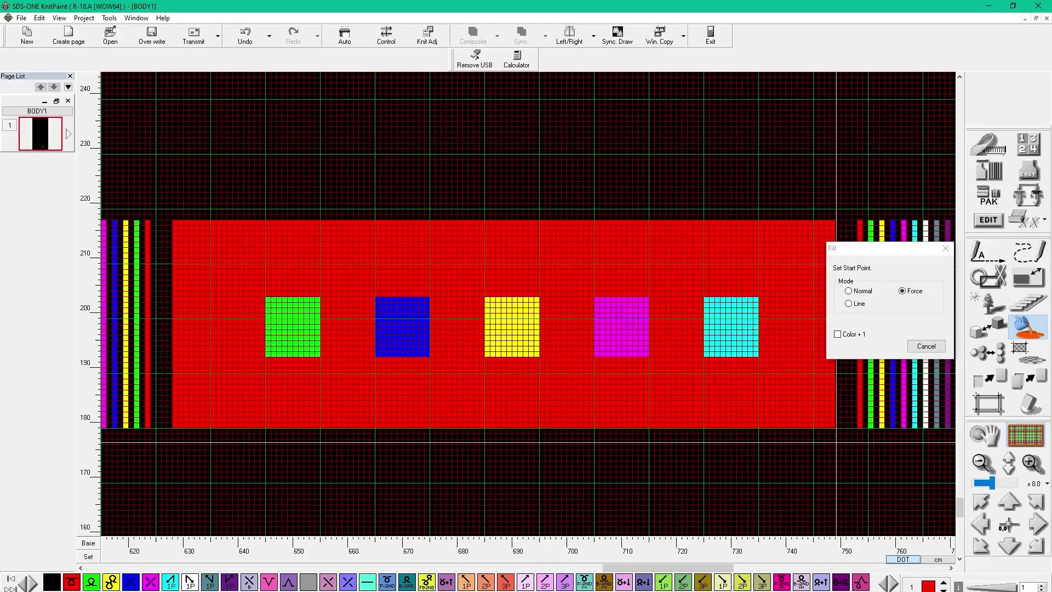
left_click(911, 586)
type("0")
key("Return")
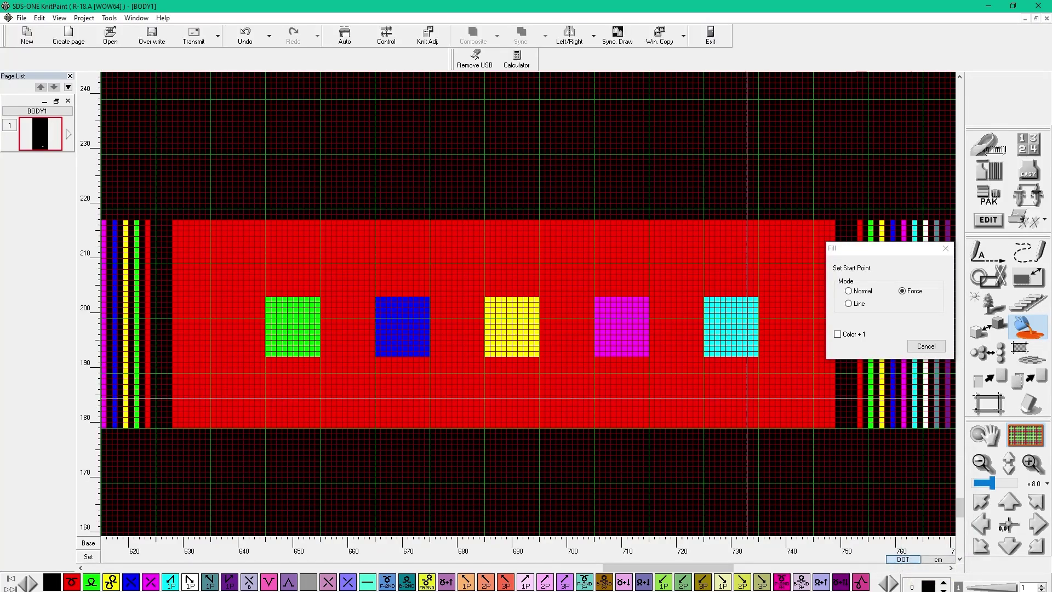
left_click(749, 398)
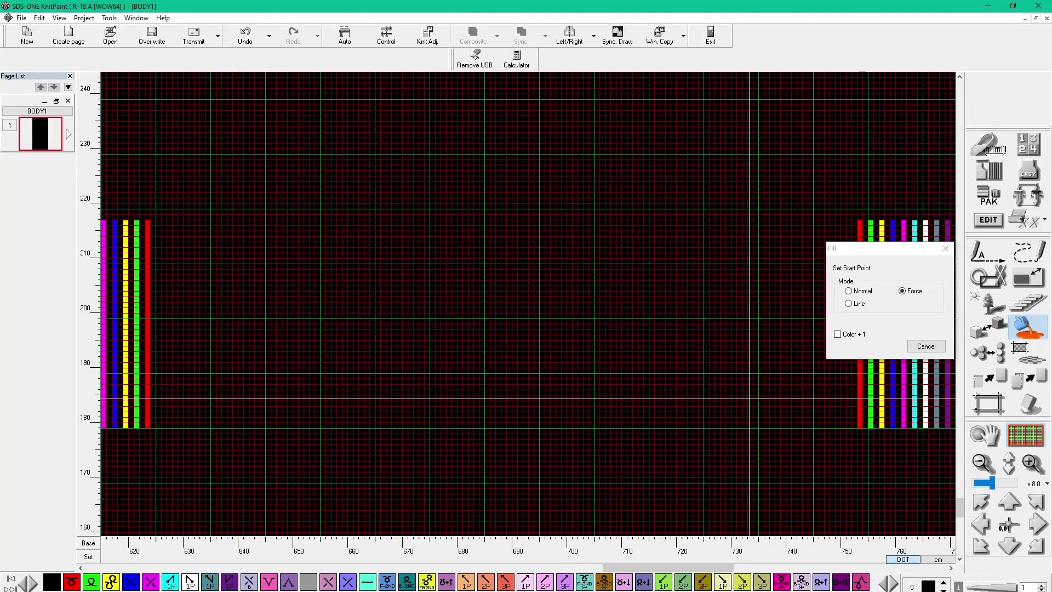
left_click(242, 44)
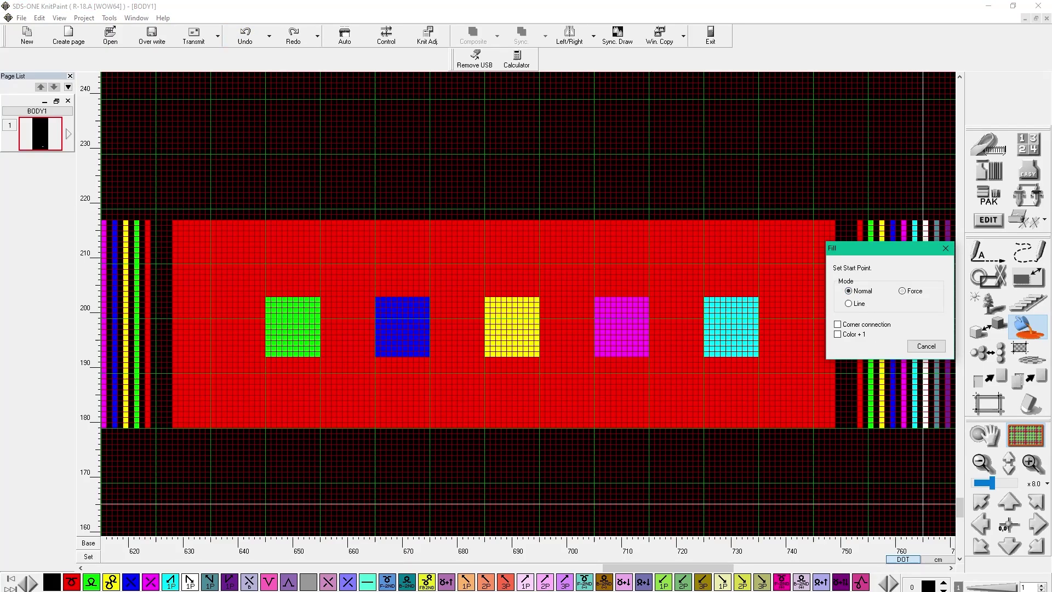
Fill the red background and the cyan, magenta and yellow squares with black 0 in Normal mode, and undo the fills
left_click(697, 399)
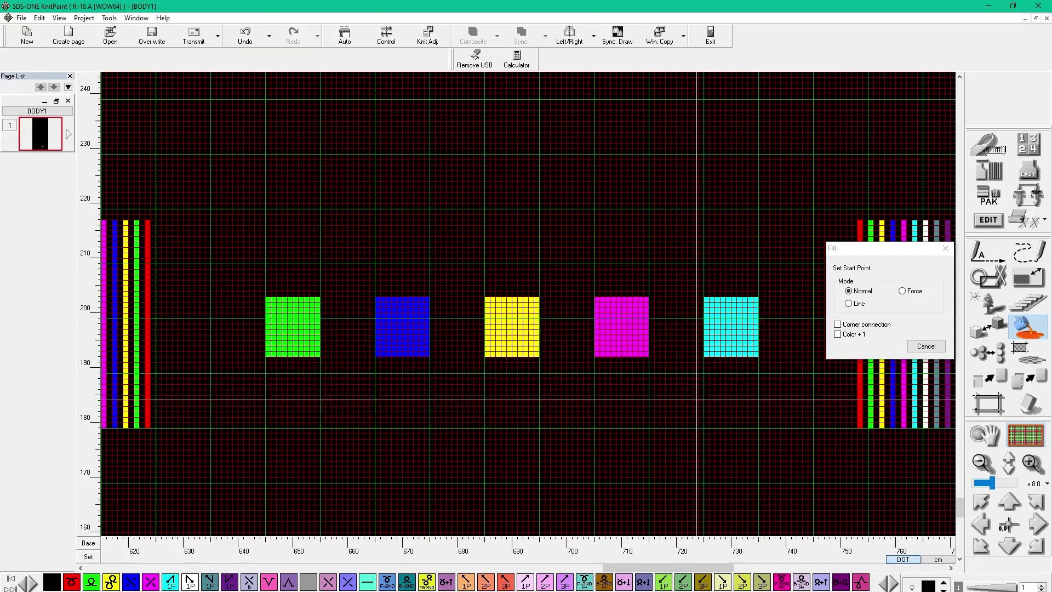
left_click(715, 335)
left_click(635, 333)
left_click(521, 327)
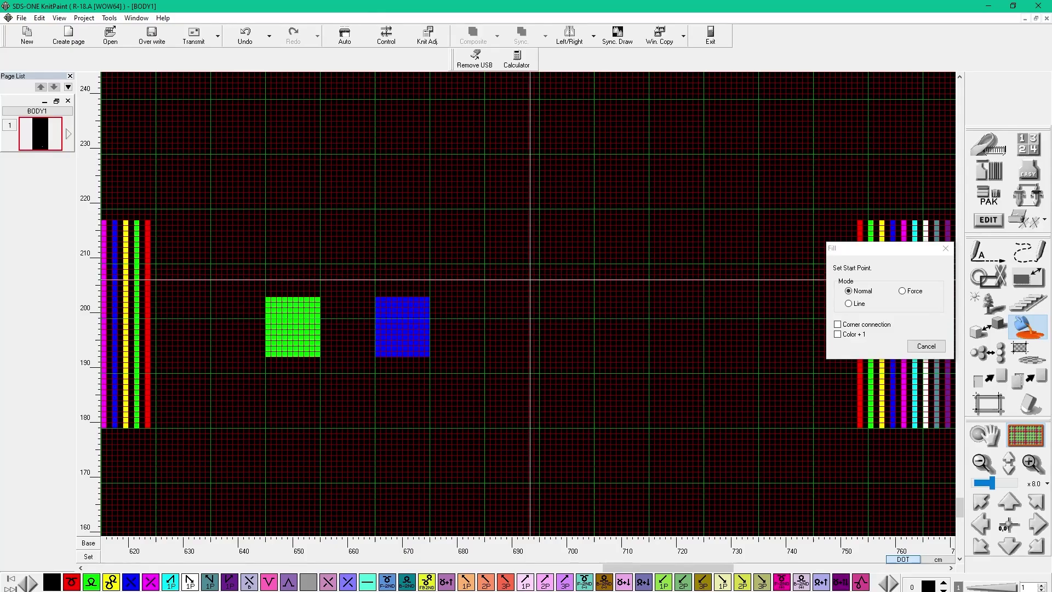
left_click(248, 42)
left_click(255, 42)
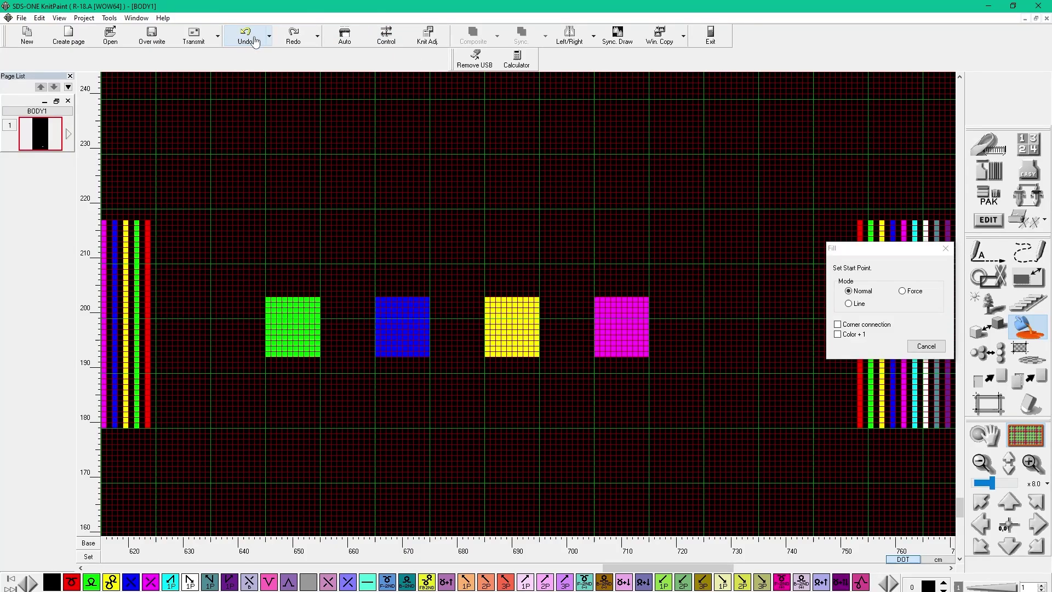
left_click(257, 44)
left_click(253, 44)
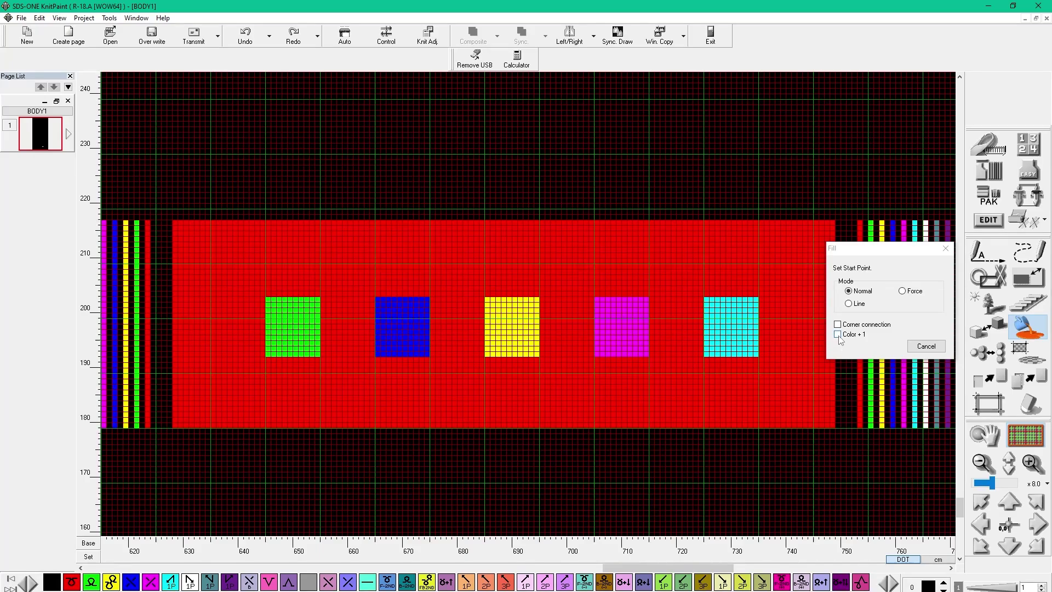
Fill two horizontal lines with black 0 in the red area above the squares, using the Fill tool's Line mode
left_click(859, 305)
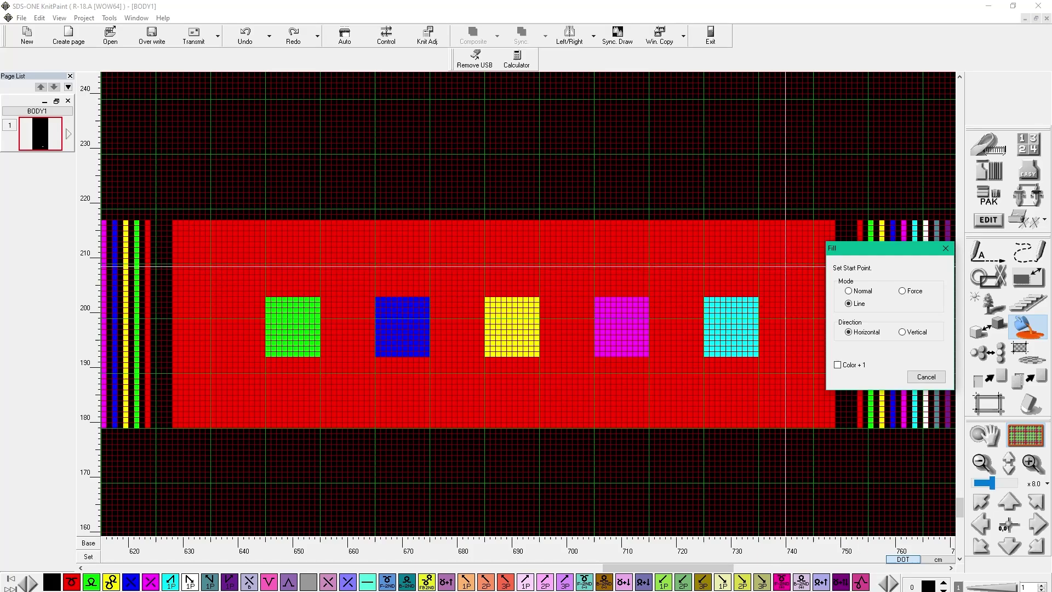
left_click(784, 266)
left_click(754, 245)
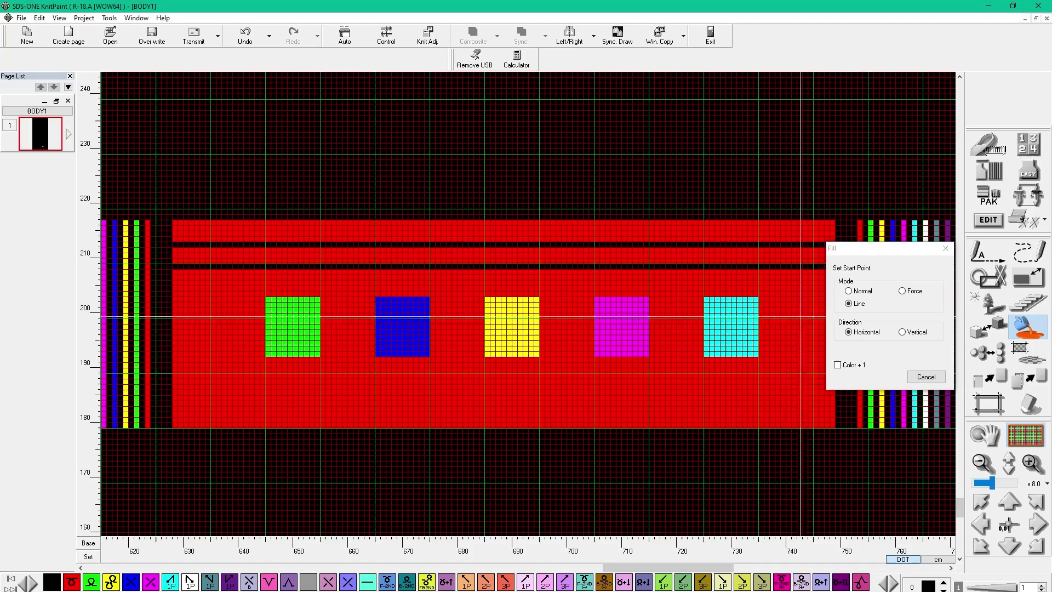
Fill three vertical lines with black 0 between and beside the squares in Line mode, and undo all the line fills
left_click(903, 332)
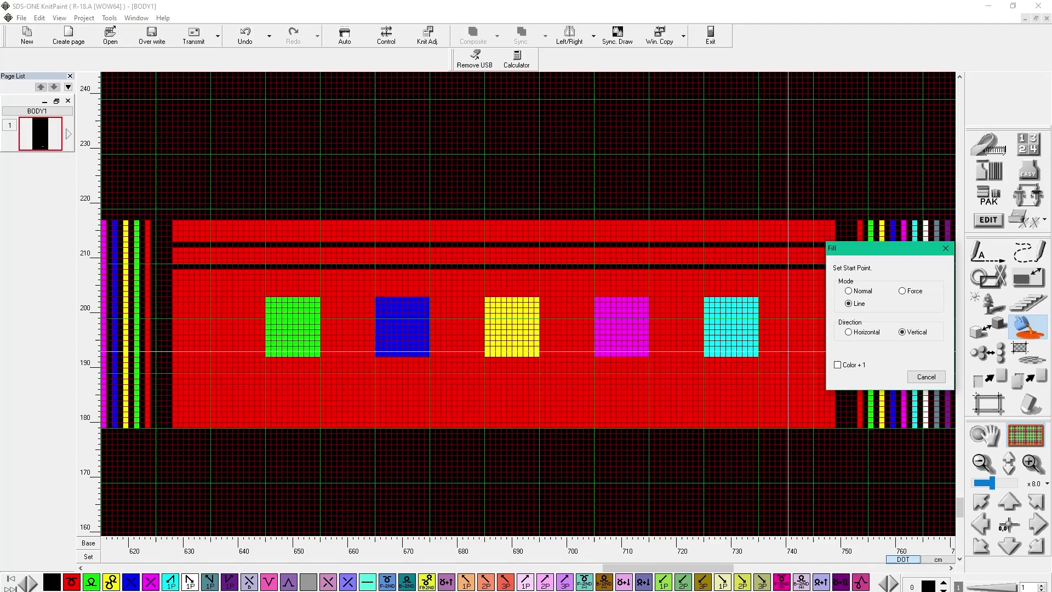
left_click(789, 353)
left_click(767, 375)
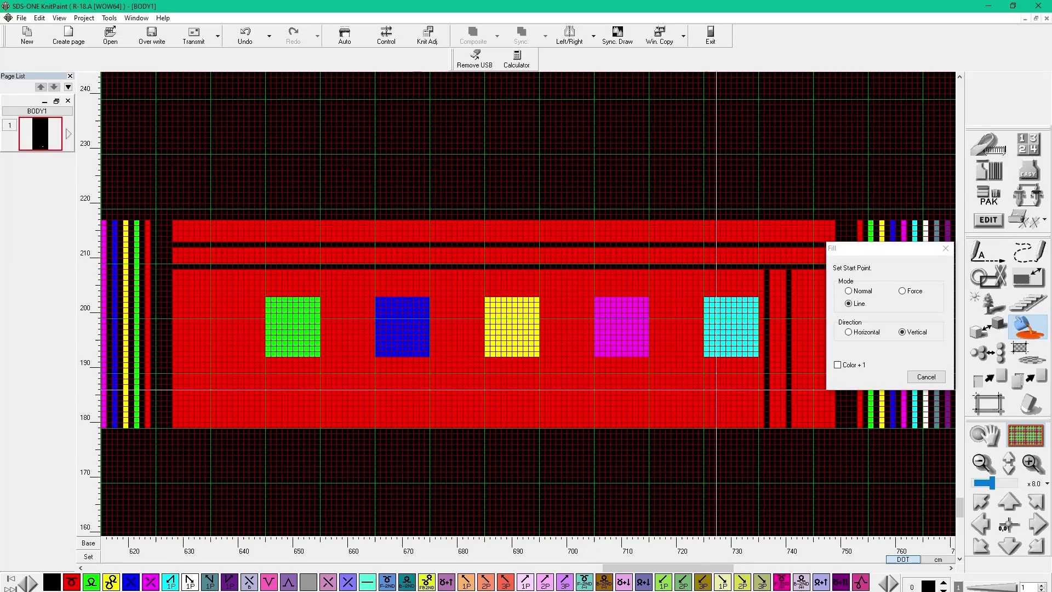
left_click(686, 367)
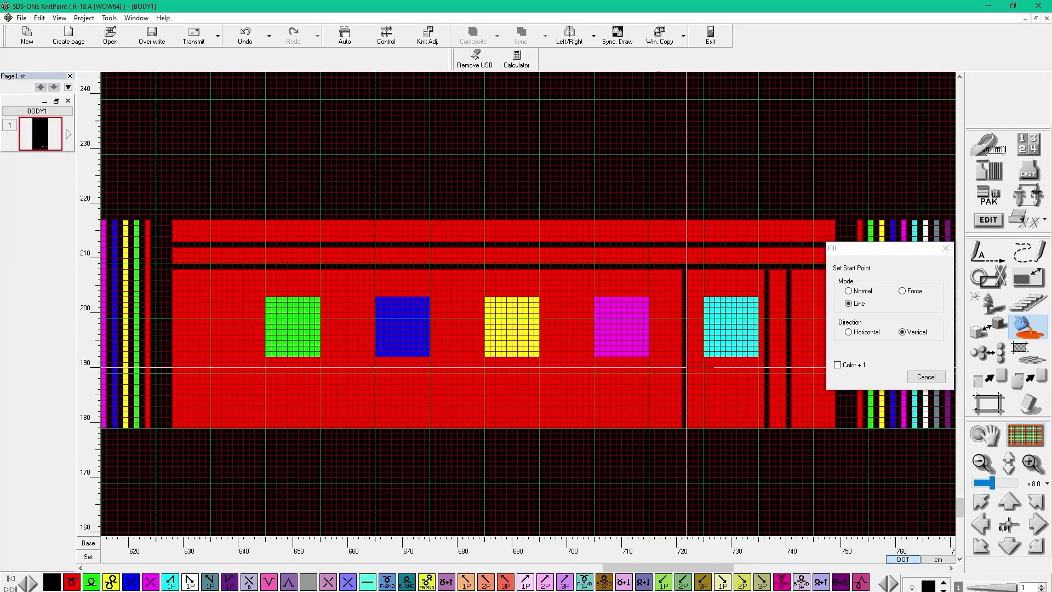
left_click(246, 45)
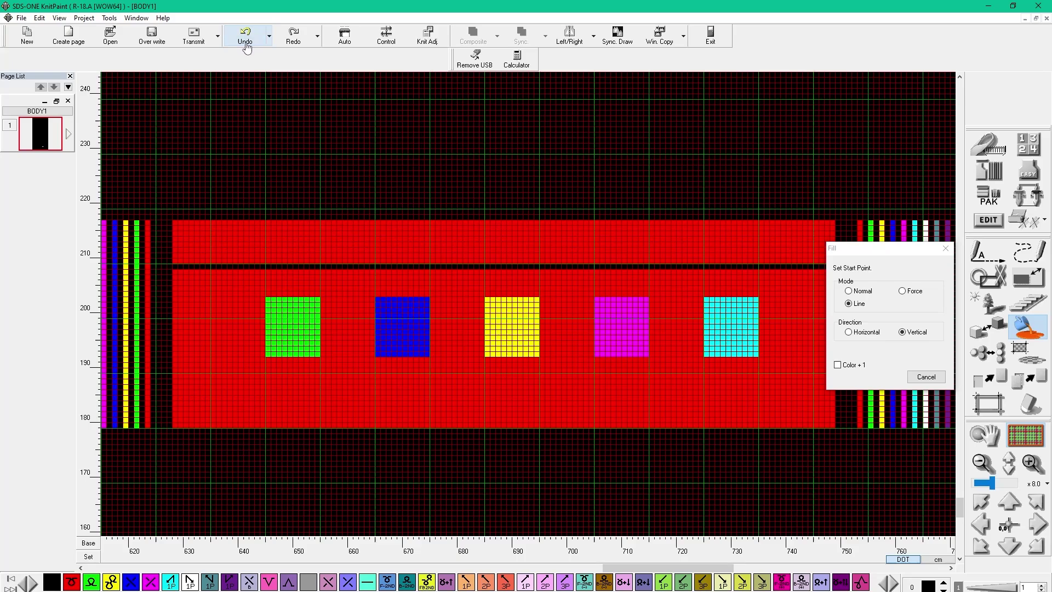
left_click(247, 47)
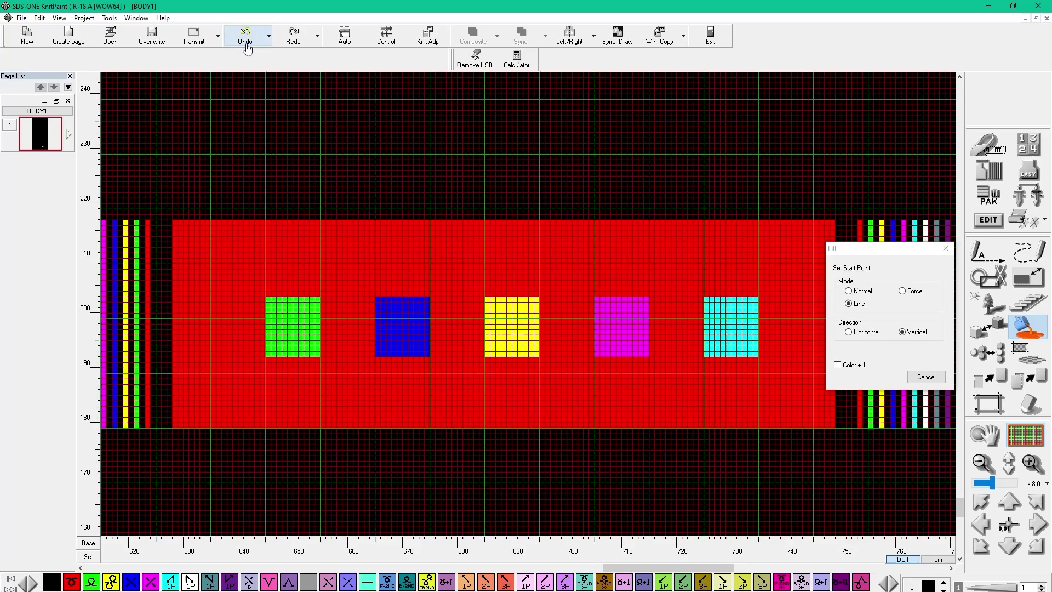
Enable Color + 1 and fill the five squares one after another from green to cyan in Normal mode, starting with red 1
left_click(840, 366)
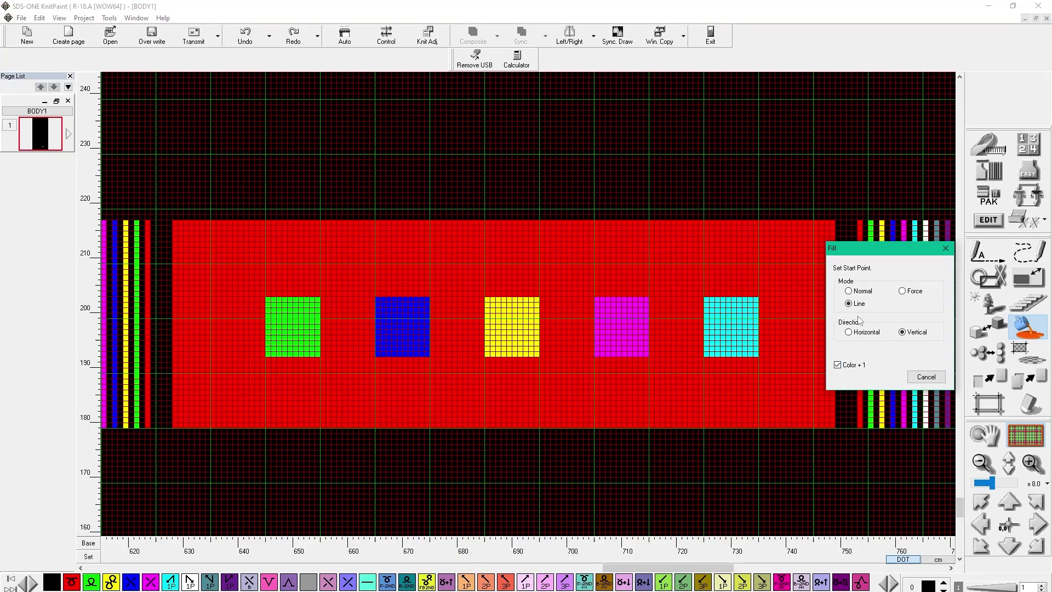
left_click(855, 291)
left_click(247, 44)
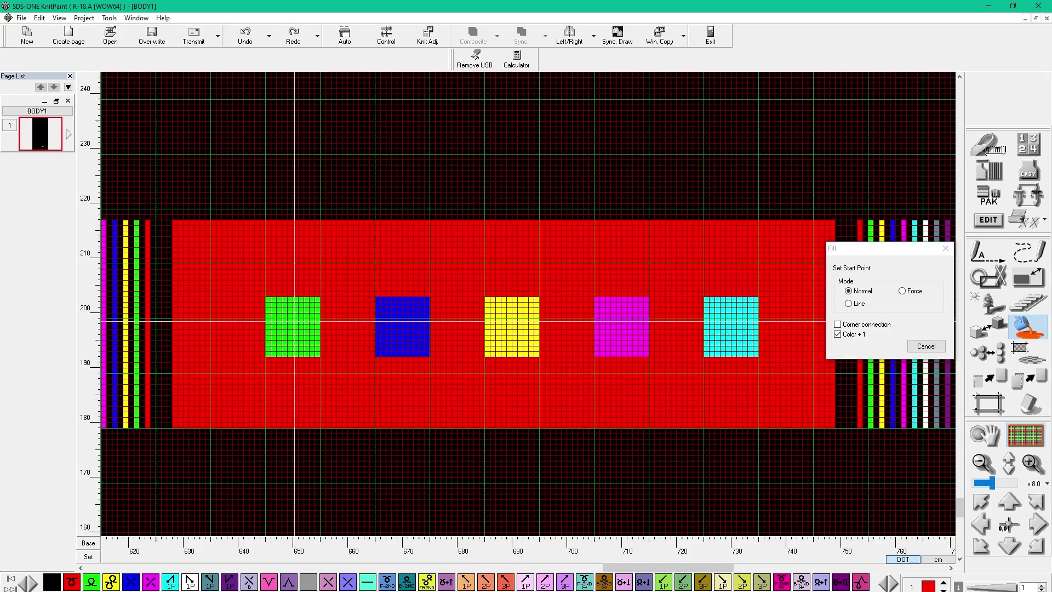
left_click(287, 321)
left_click(399, 330)
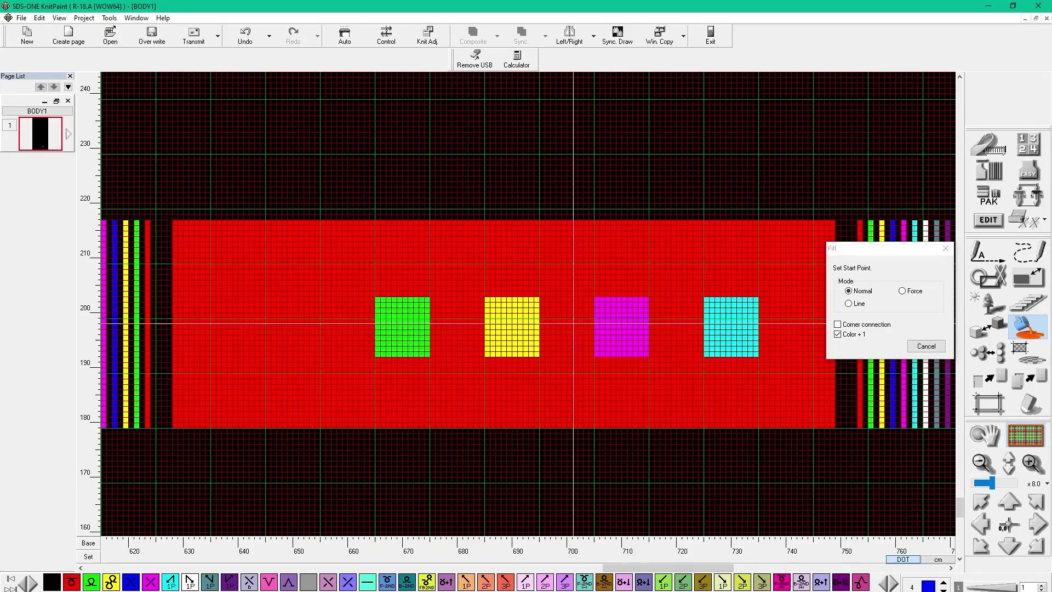
left_click(520, 330)
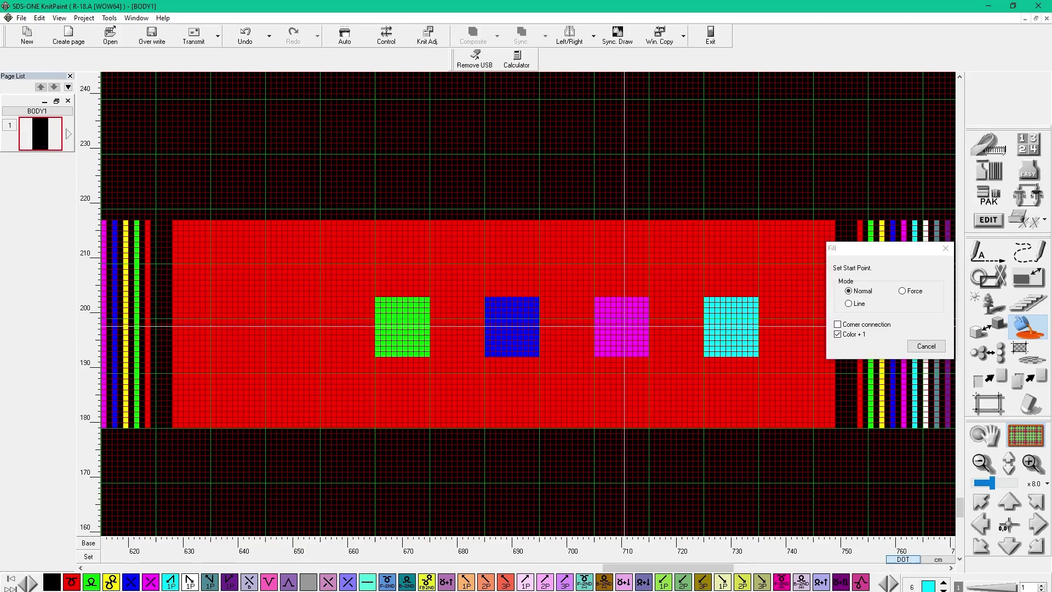
left_click(622, 327)
left_click(723, 319)
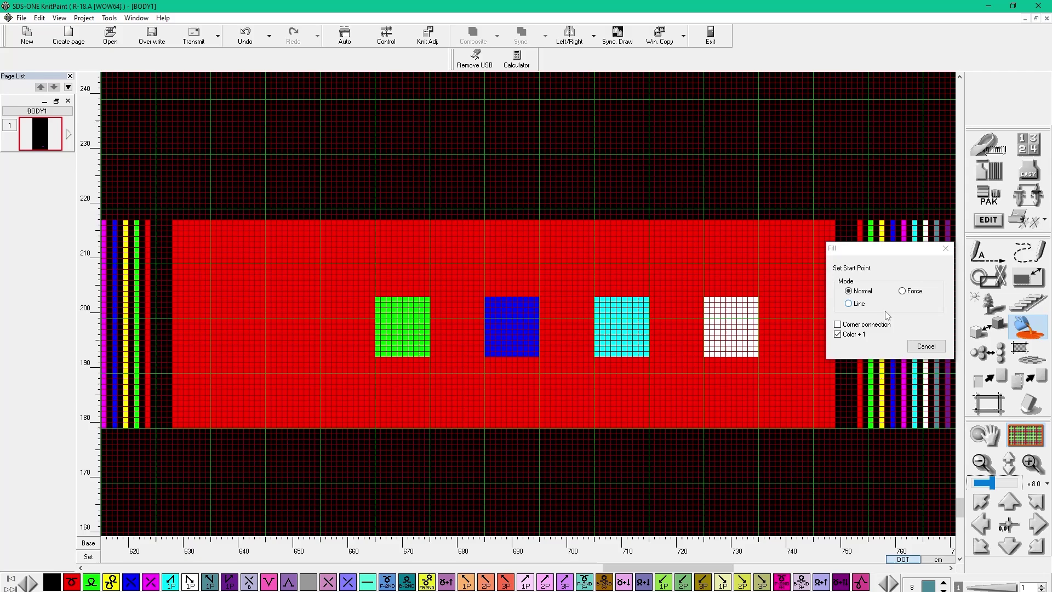
left_click(868, 333)
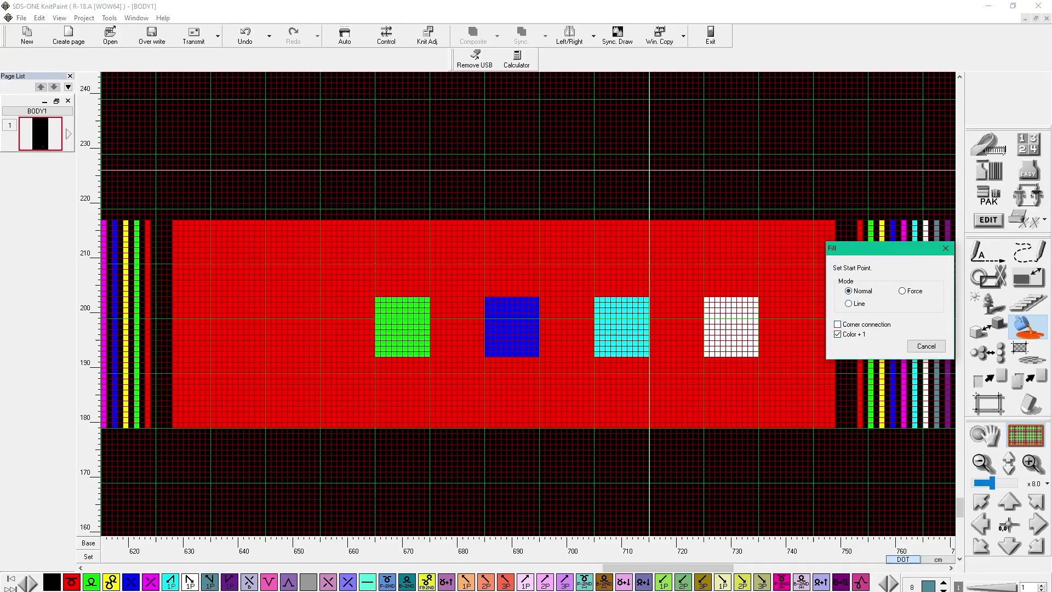
Undo all the Color + 1 fills on the five squares
left_click(244, 36)
left_click(243, 37)
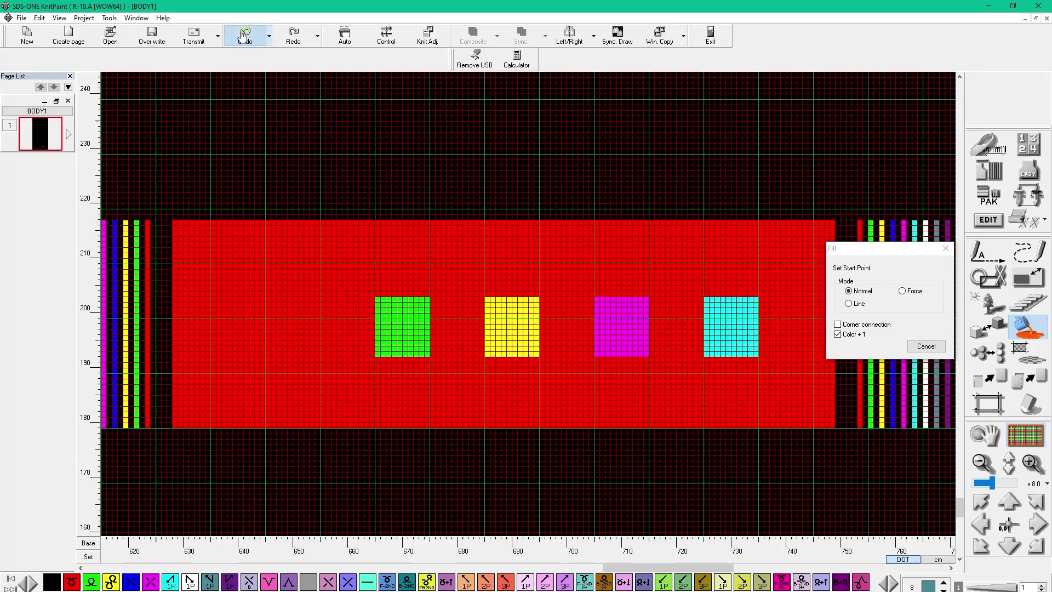
left_click(242, 39)
left_click(243, 42)
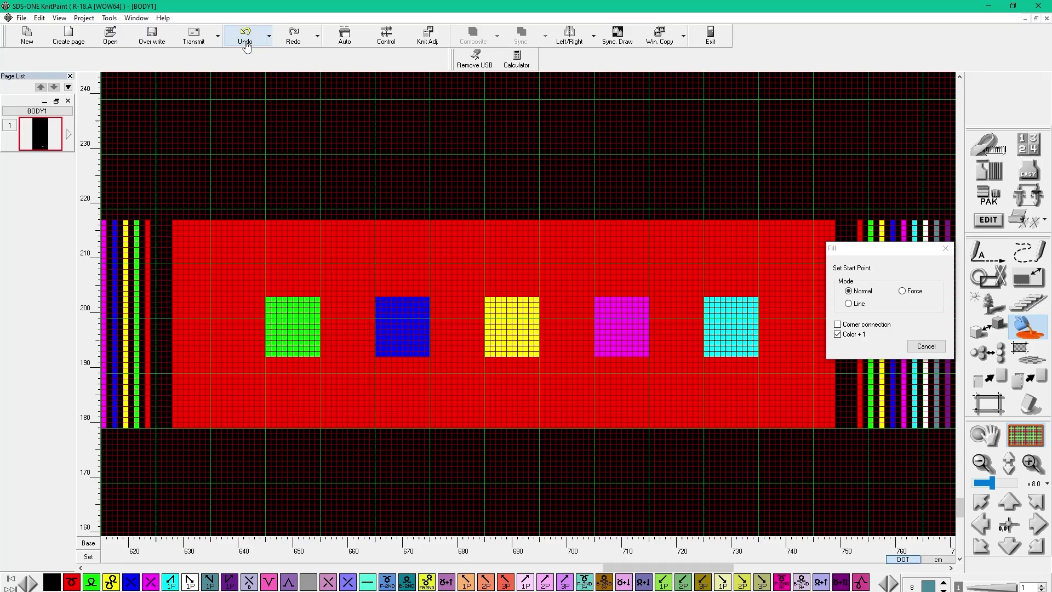
Switch the Color + 1 fill to Line mode with vertical direction and set the starting color to red 1
left_click(850, 304)
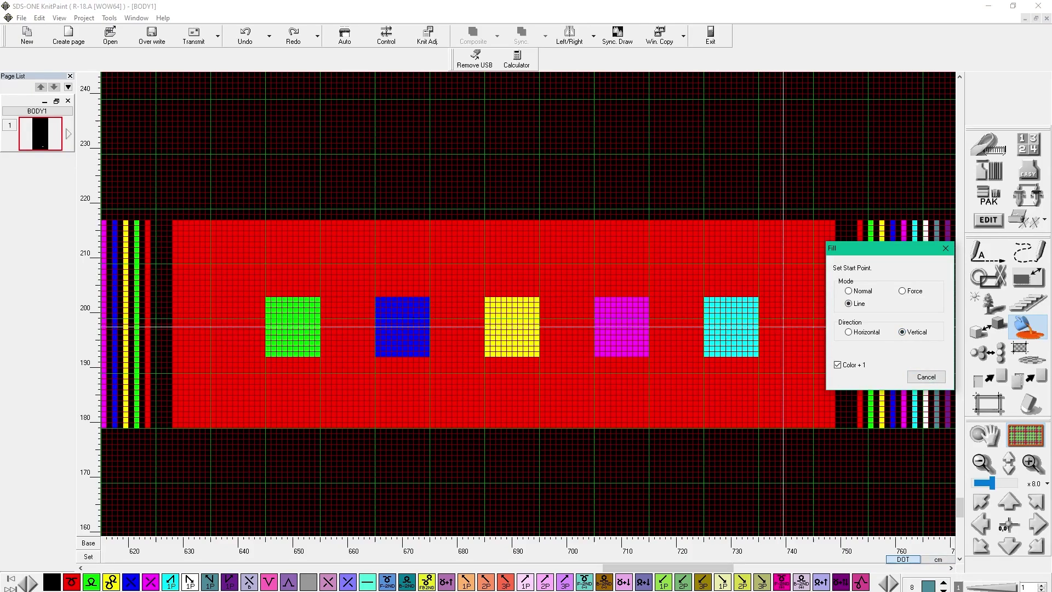
left_click(928, 584)
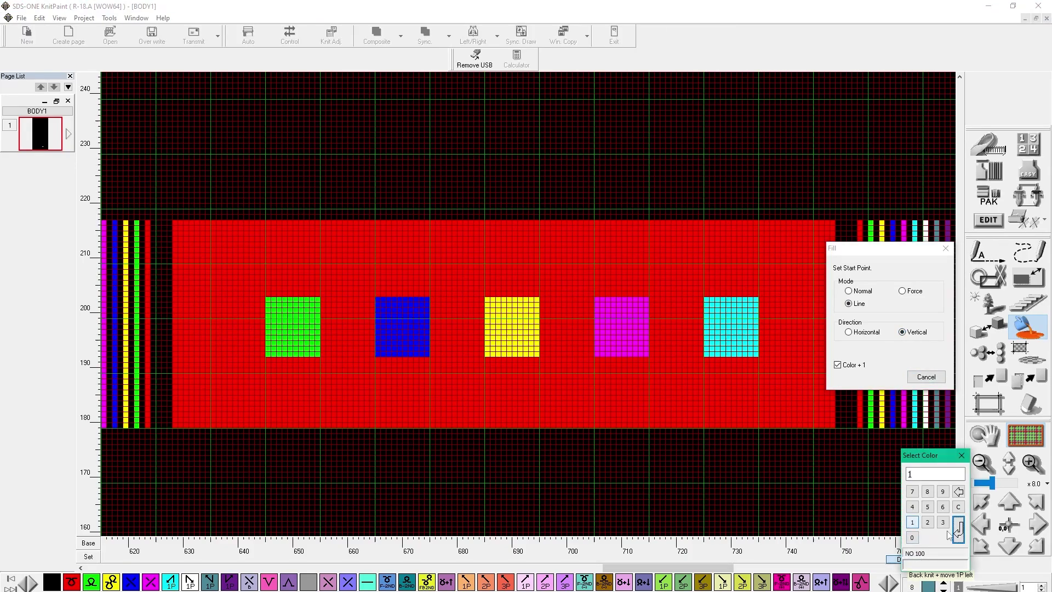
left_click(958, 534)
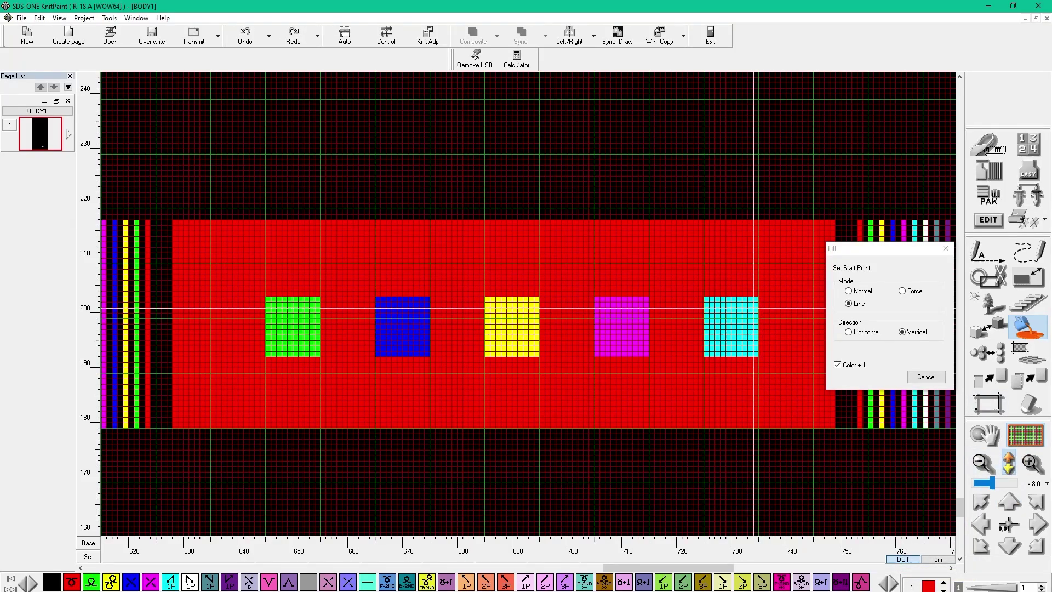
left_click(837, 210)
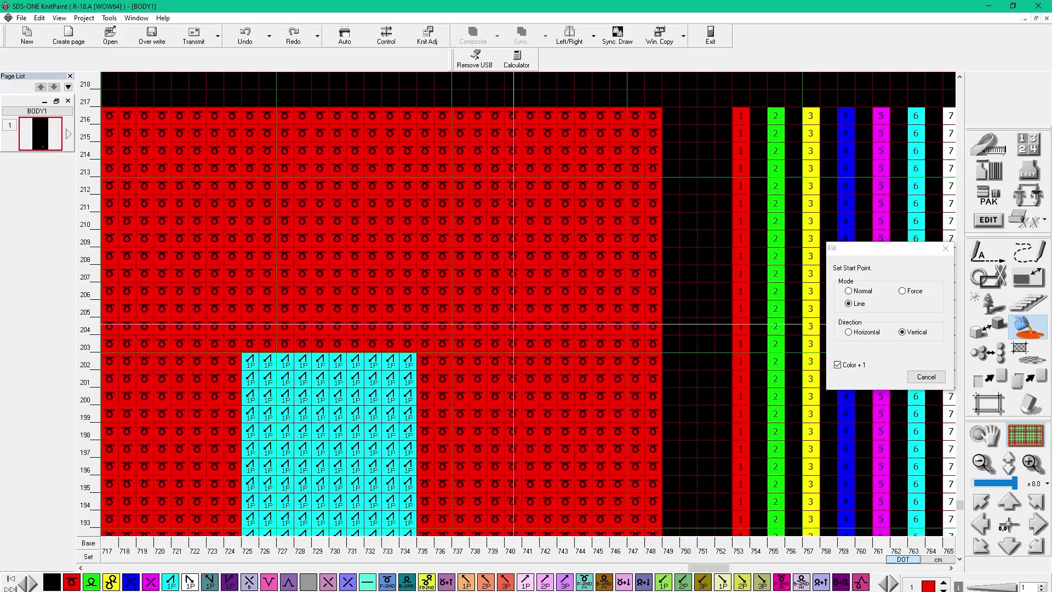
Fill successive vertical lines in the red area beside the cyan square, stepping from red 1 to white 7 with Color + 1
left_click(446, 347)
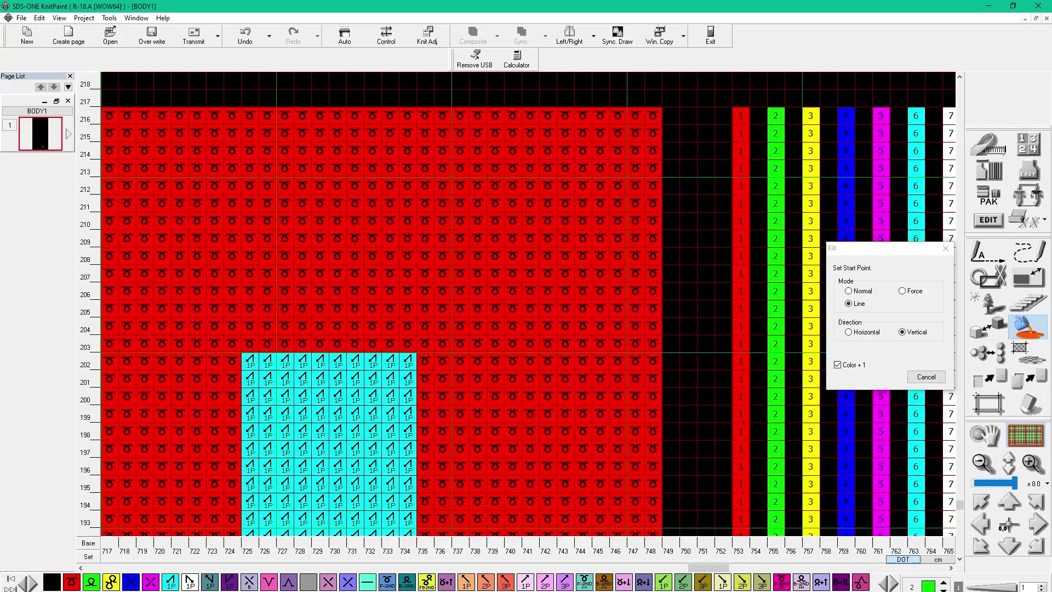
left_click(944, 589)
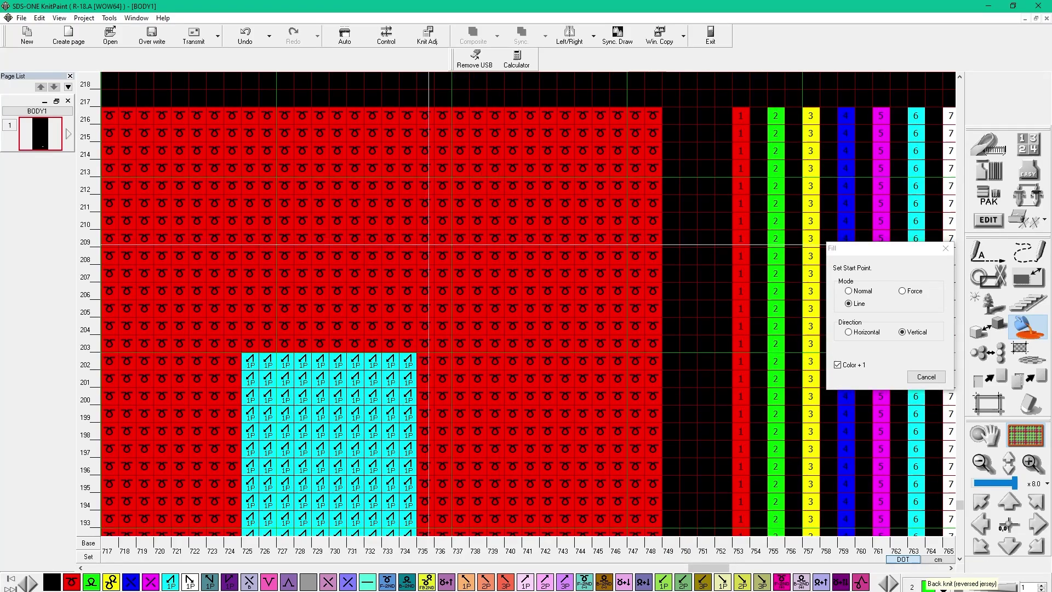
left_click(443, 271)
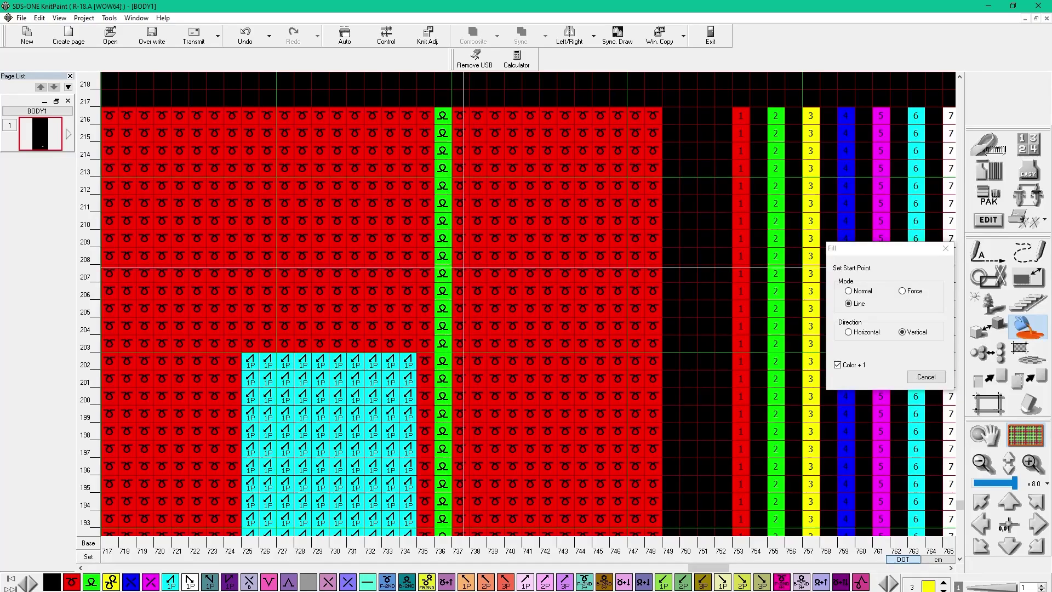
left_click(460, 274)
left_click(496, 285)
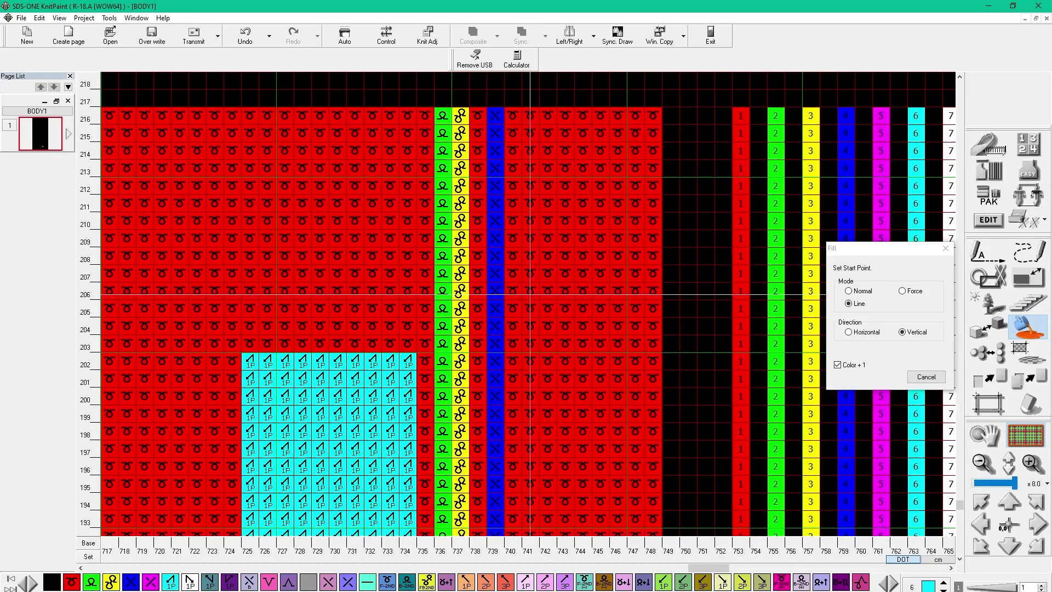
left_click(531, 298)
left_click(565, 308)
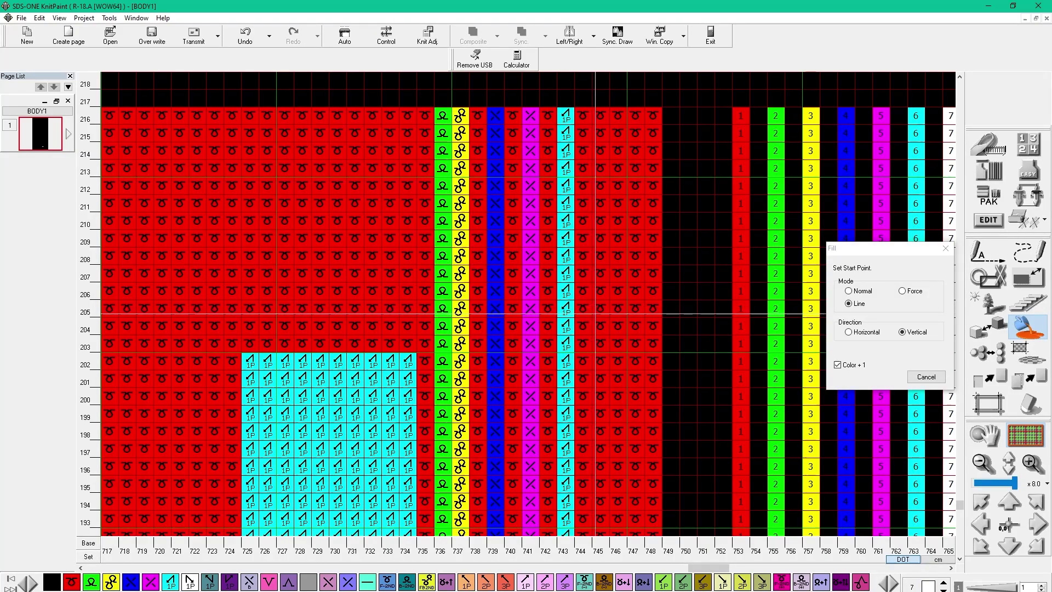
left_click(601, 332)
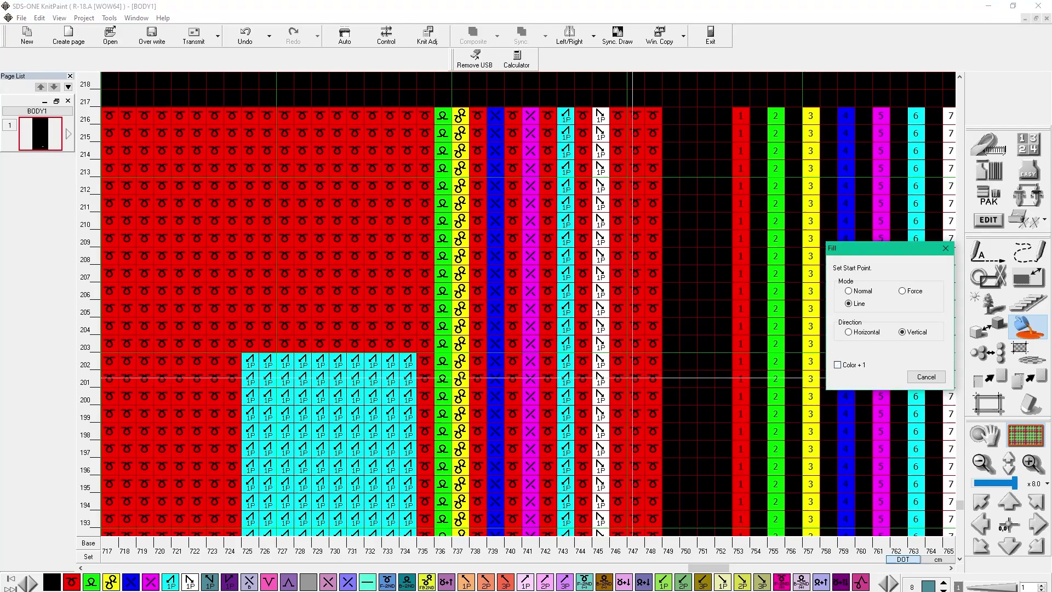
left_click(636, 396)
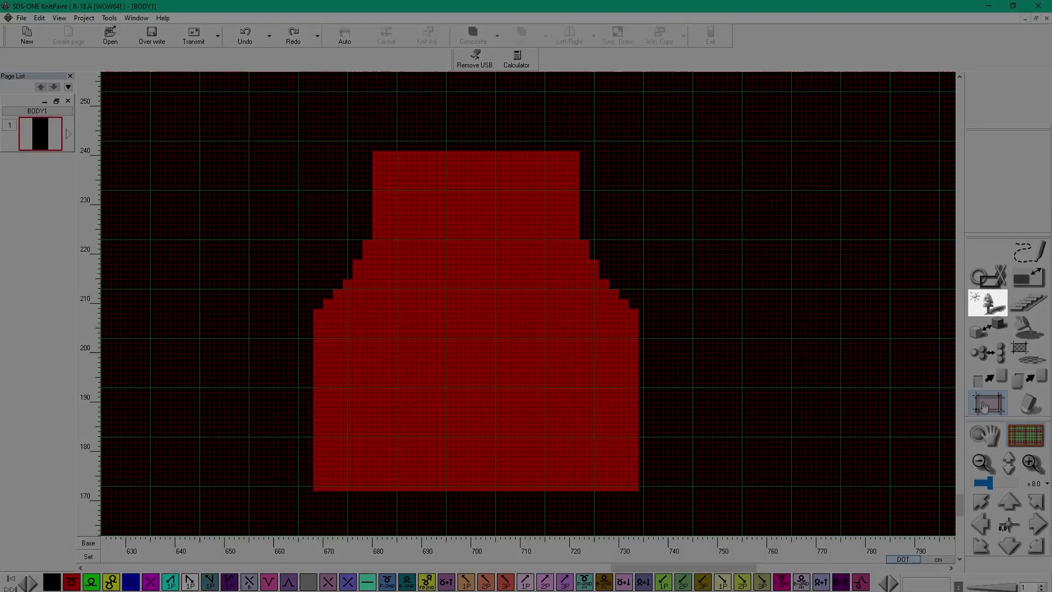
Define a rectangular area around the whole red body shape
left_click(971, 423)
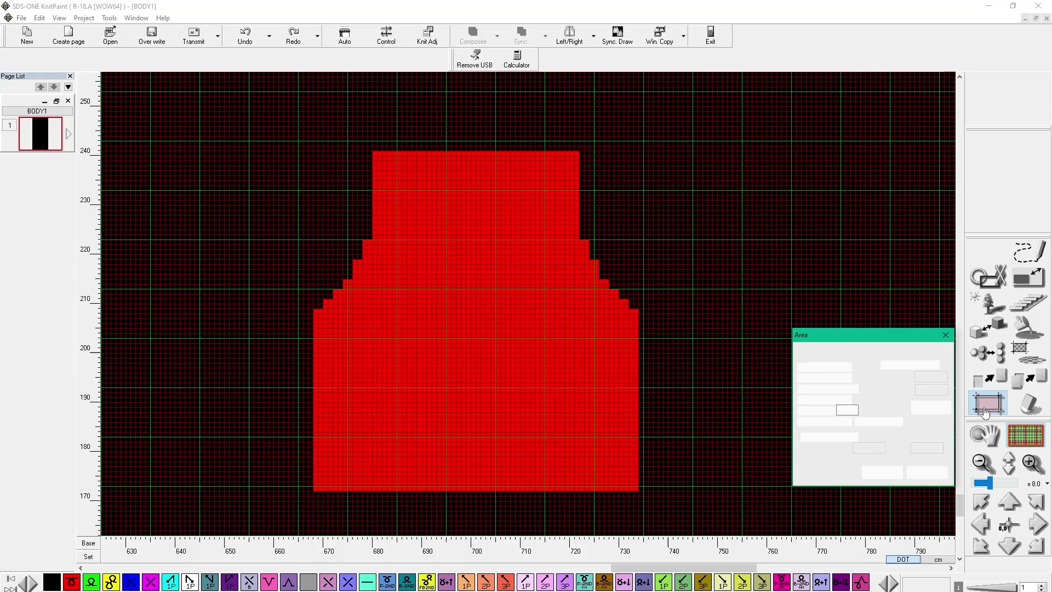
left_click(281, 502)
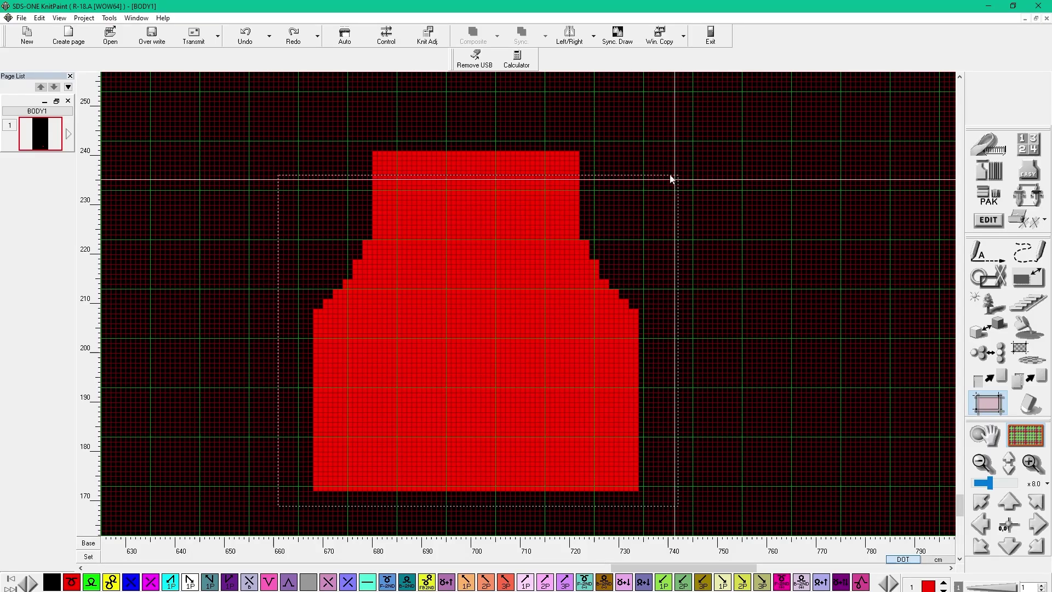
left_click(682, 113)
left_click(774, 144)
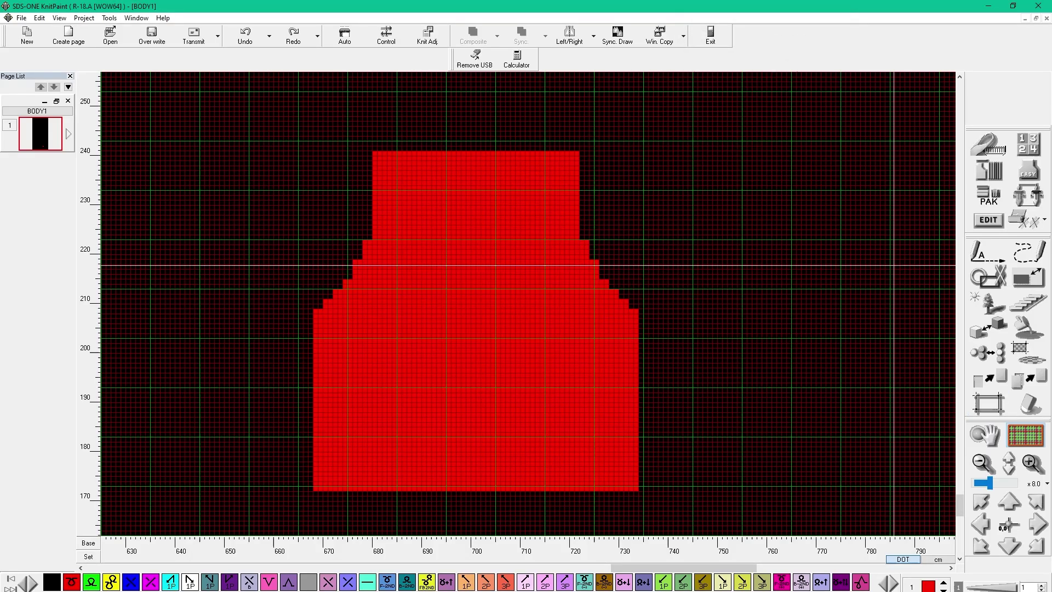
Start the Shadow tool and set its check color to black 0 and draw color to green 2
left_click(980, 310)
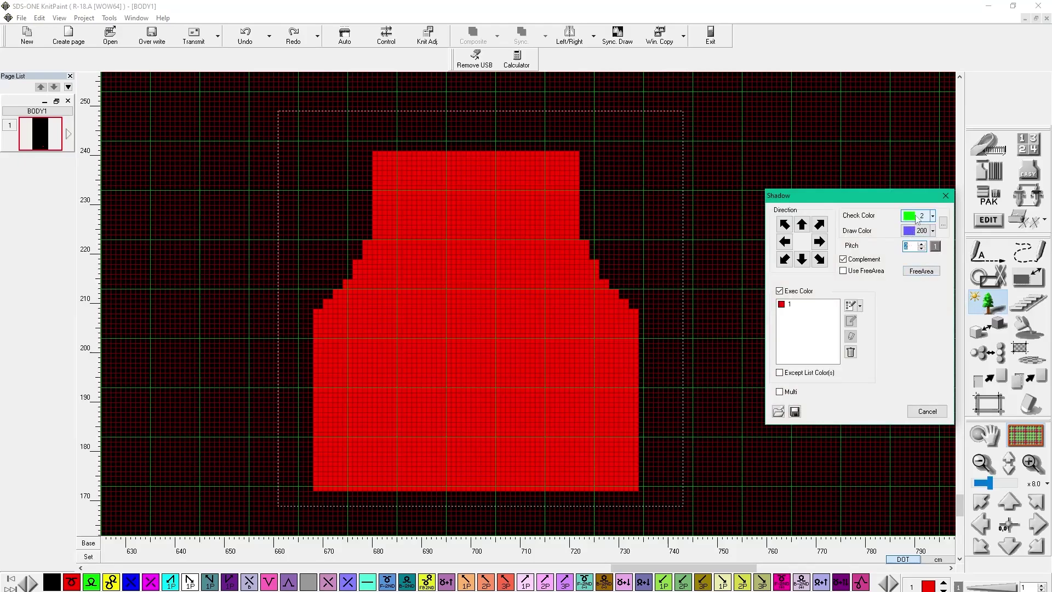
key("Return")
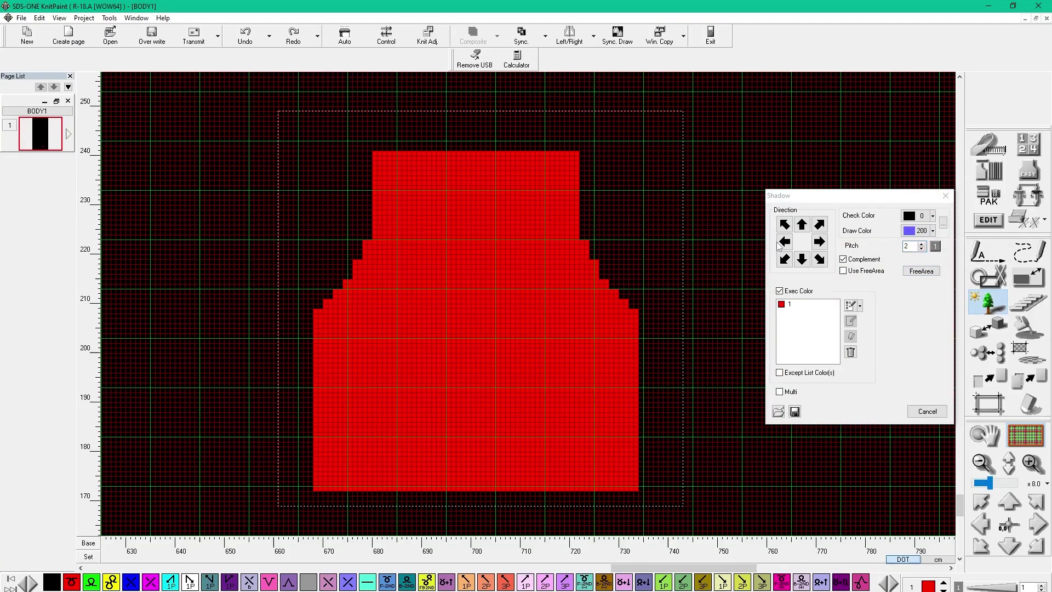
left_click(915, 231)
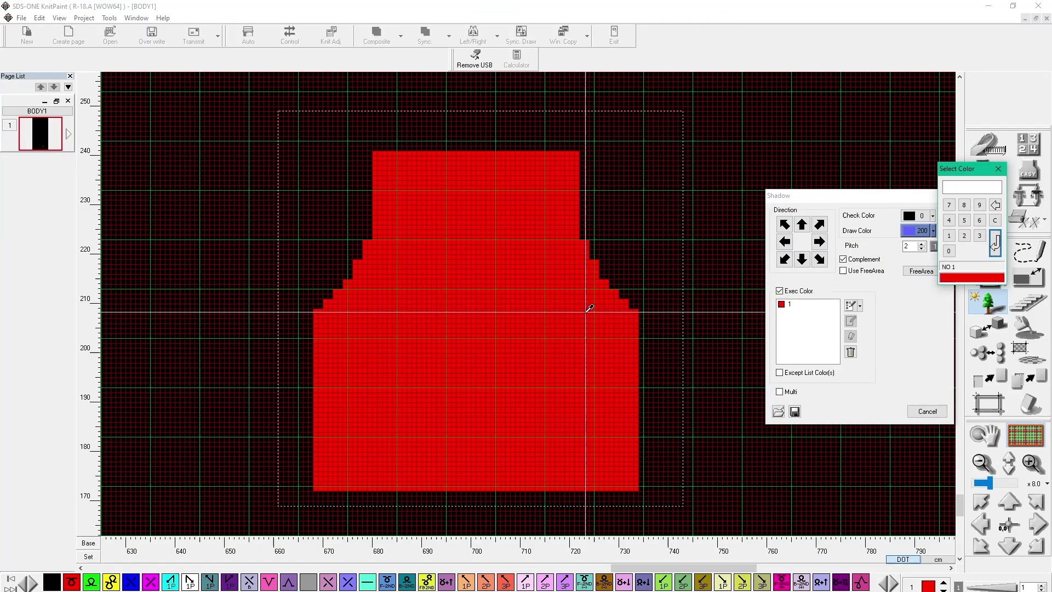
left_click(994, 244)
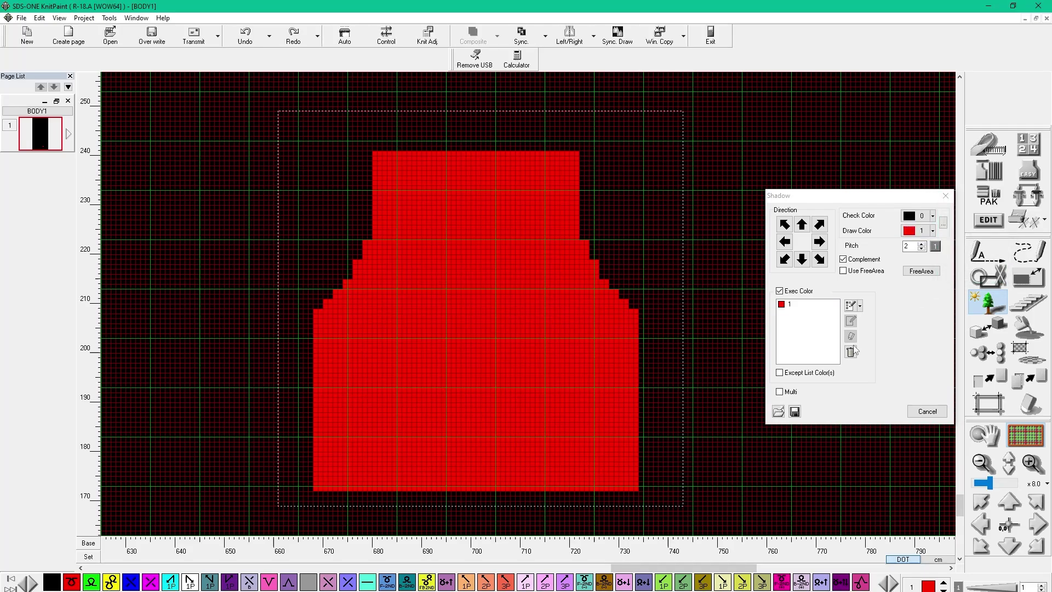
left_click(919, 233)
left_click(967, 238)
left_click(995, 244)
Set the shadow pitch to 1 and draw shadows on the right and left edges of the red body
left_click(936, 247)
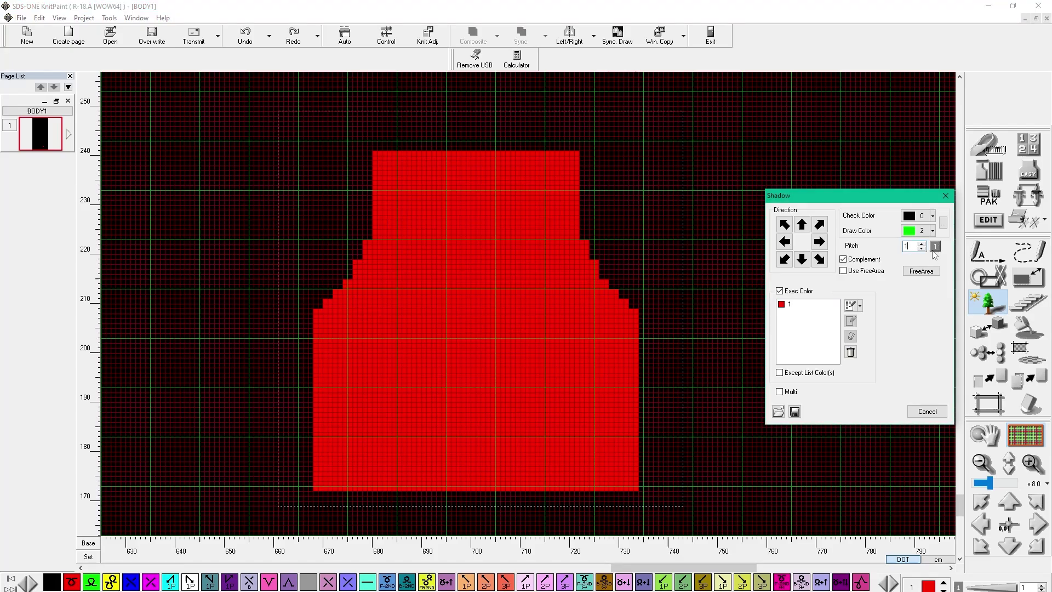
left_click(820, 244)
left_click(783, 244)
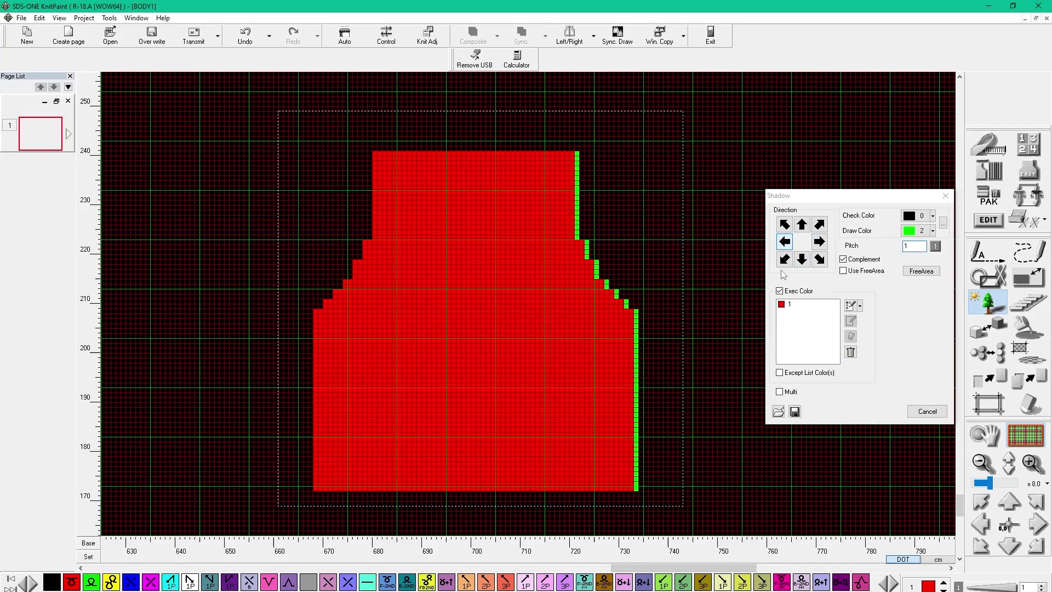
With draw color green 2 and pitch 4, draw shadows on the left, right, bottom and top edges of the body
left_click(913, 234)
type("2")
key("Return")
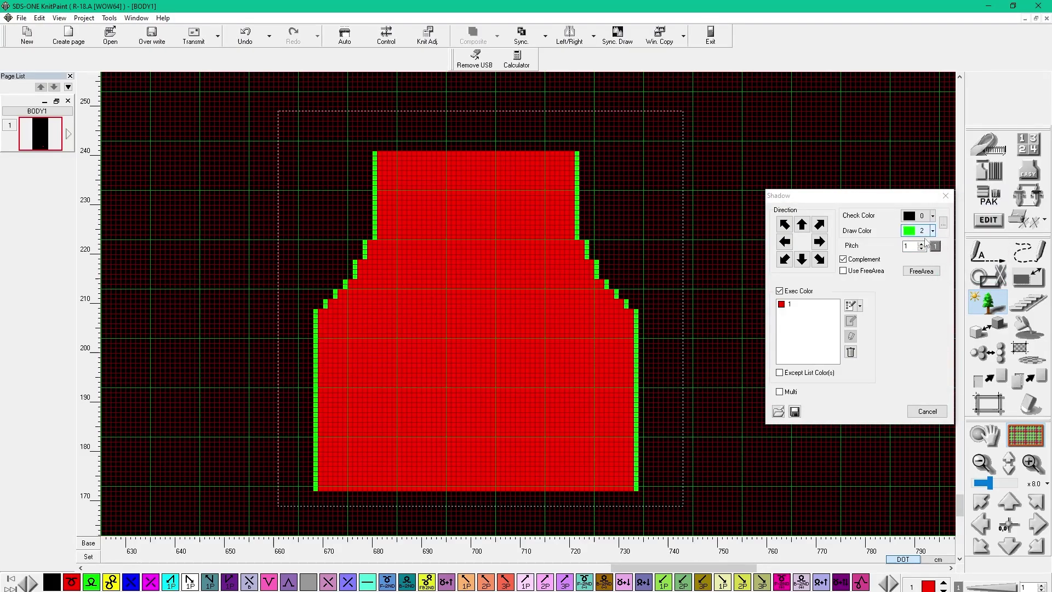
left_click(926, 247)
left_click(987, 250)
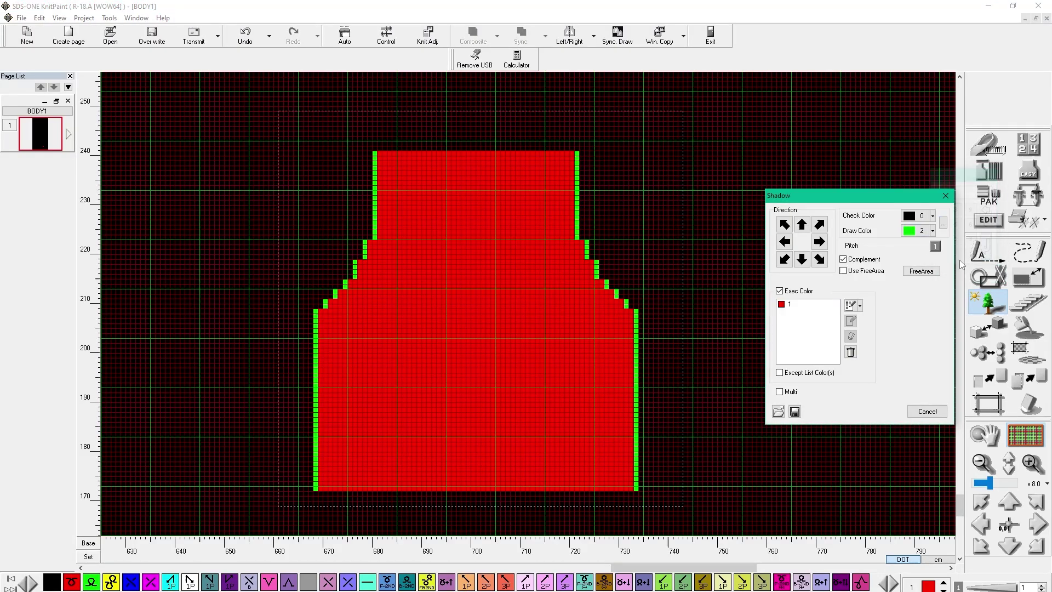
left_click(786, 244)
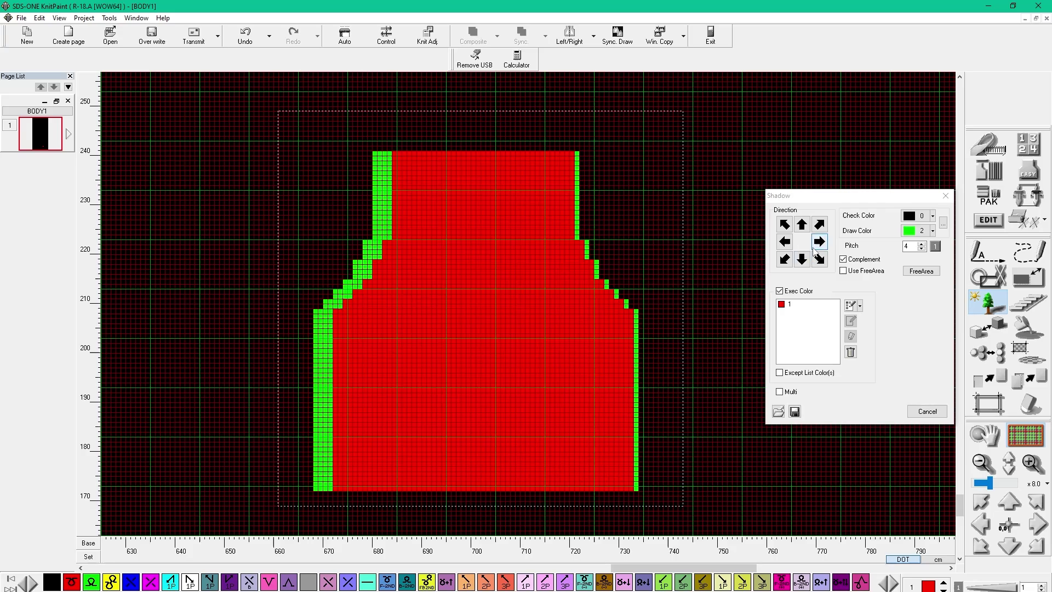
left_click(817, 245)
left_click(805, 259)
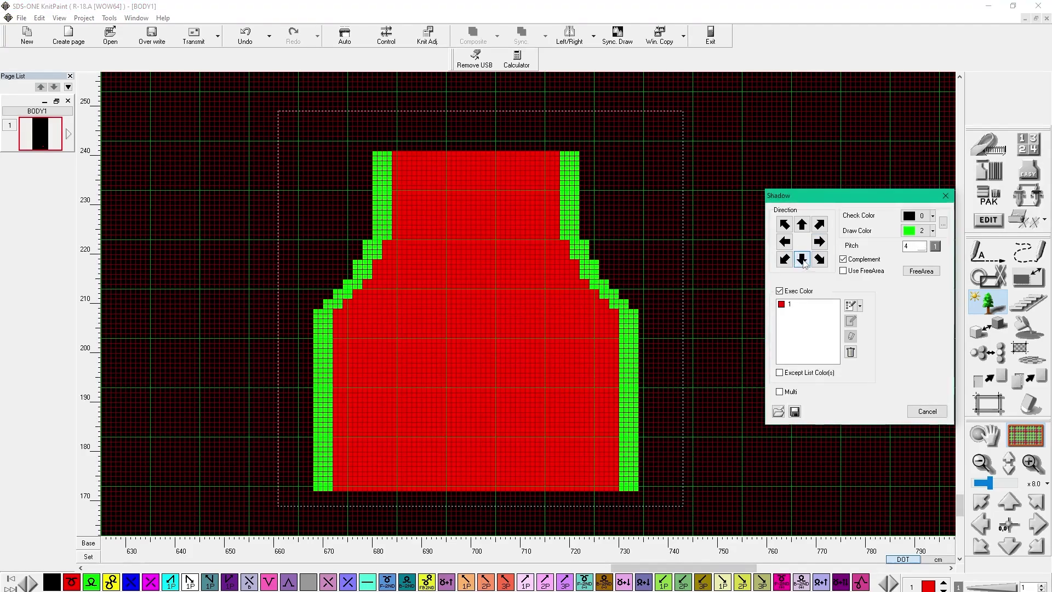
left_click(803, 228)
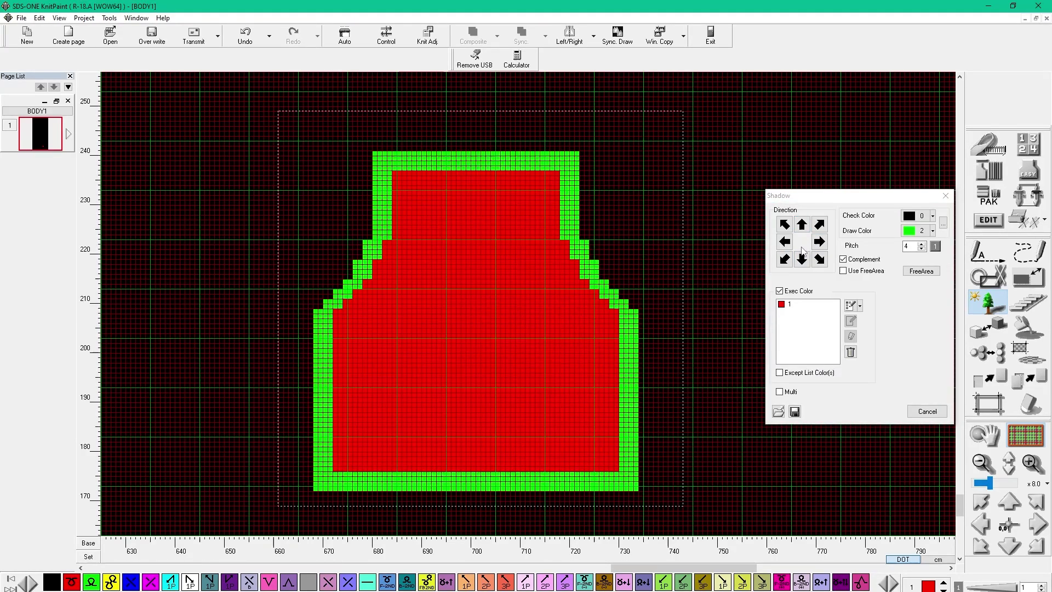
Set the Shadow options to check color green 2, draw color 200 and pitch 2
left_click(920, 231)
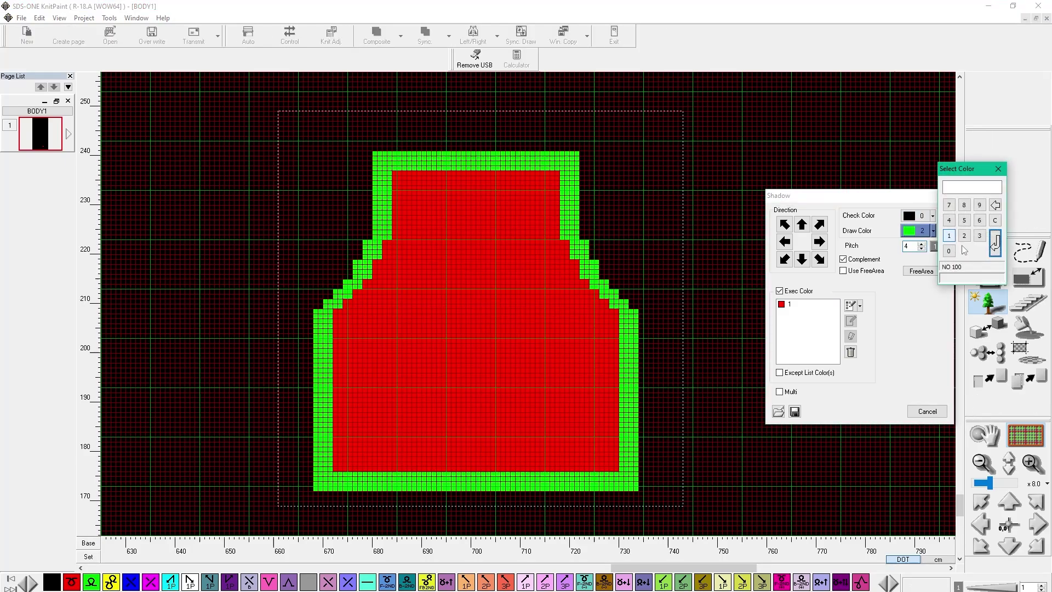
left_click(995, 242)
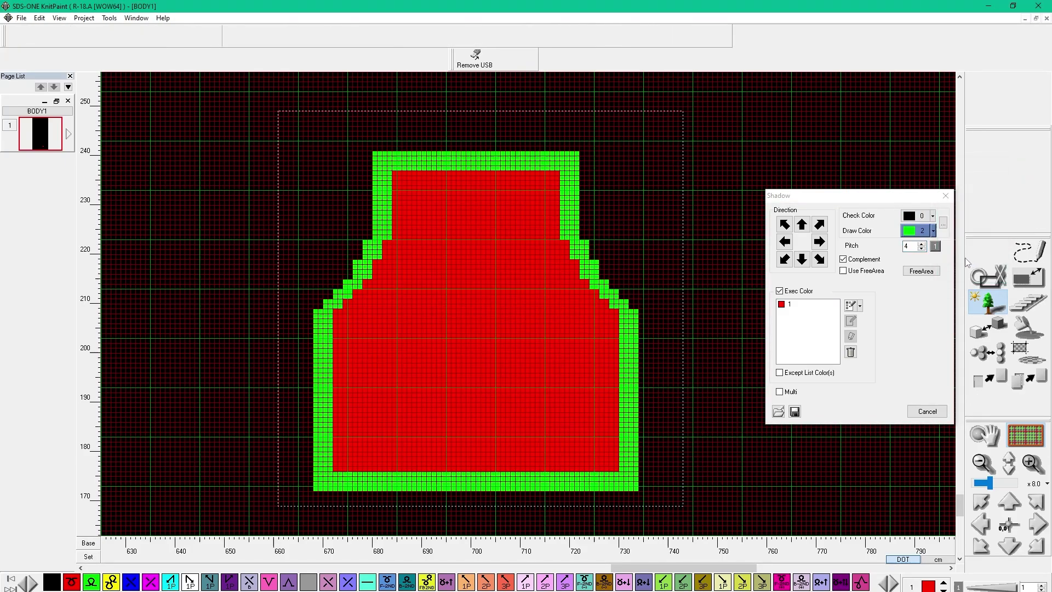
left_click(921, 243)
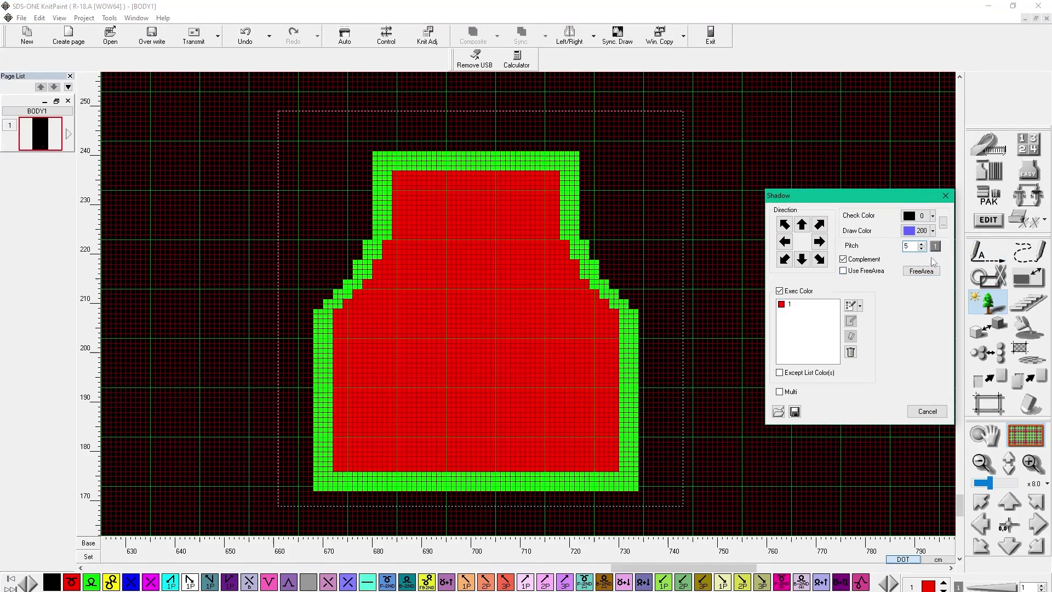
left_click(784, 244)
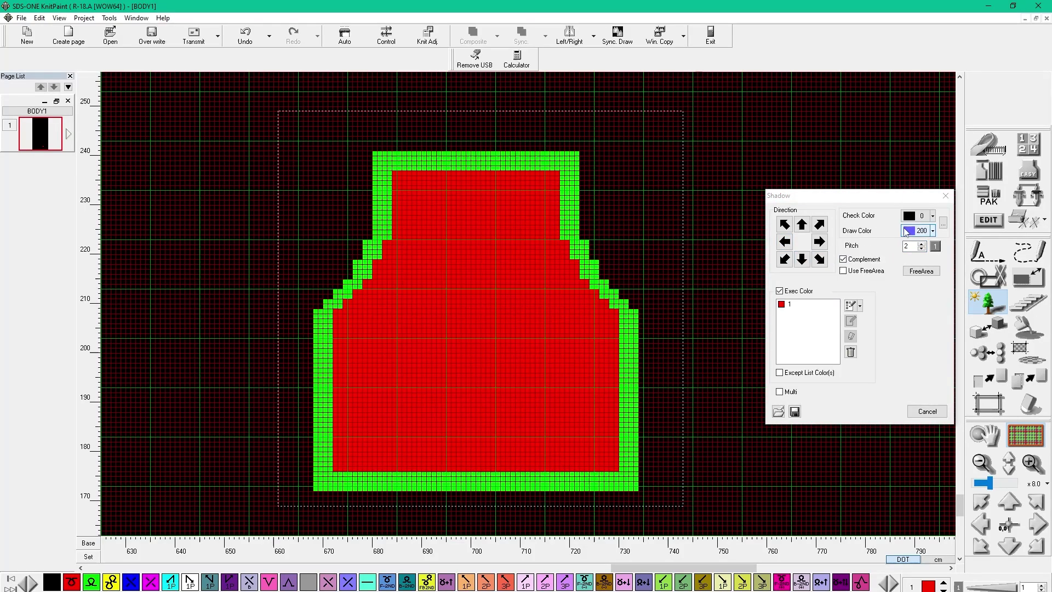
left_click(911, 217)
left_click(629, 349)
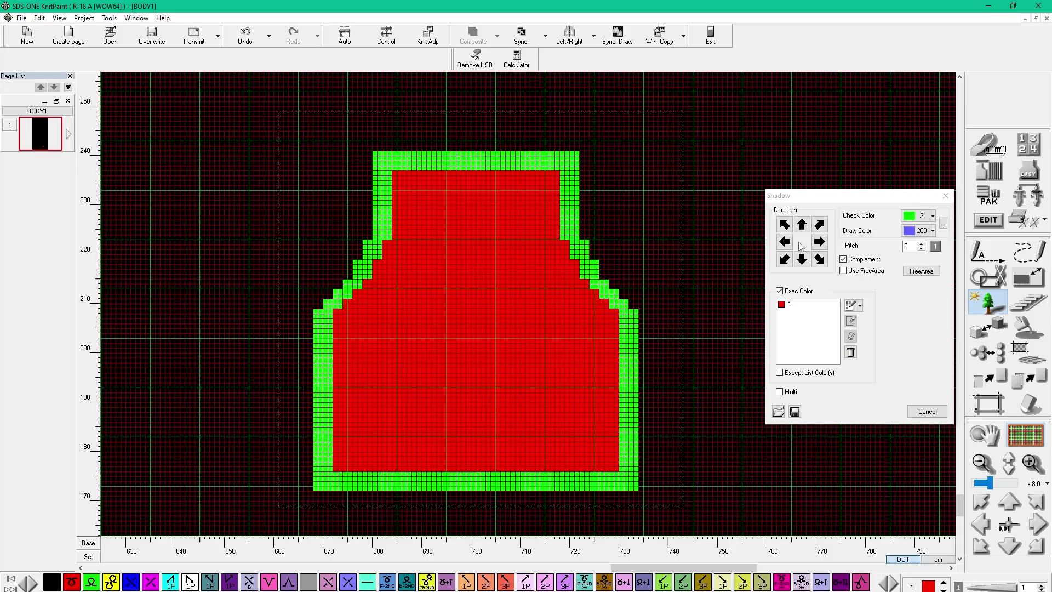
Draw color 200 shadows inside the green border on the left, right, bottom and top sides, and close the Shadow tool
left_click(786, 244)
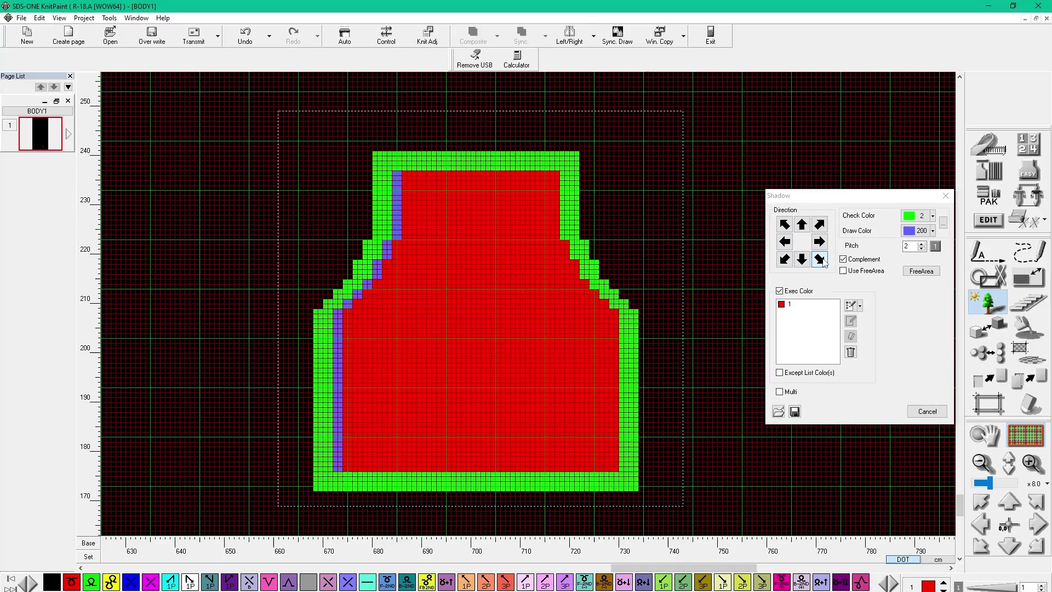
left_click(802, 260)
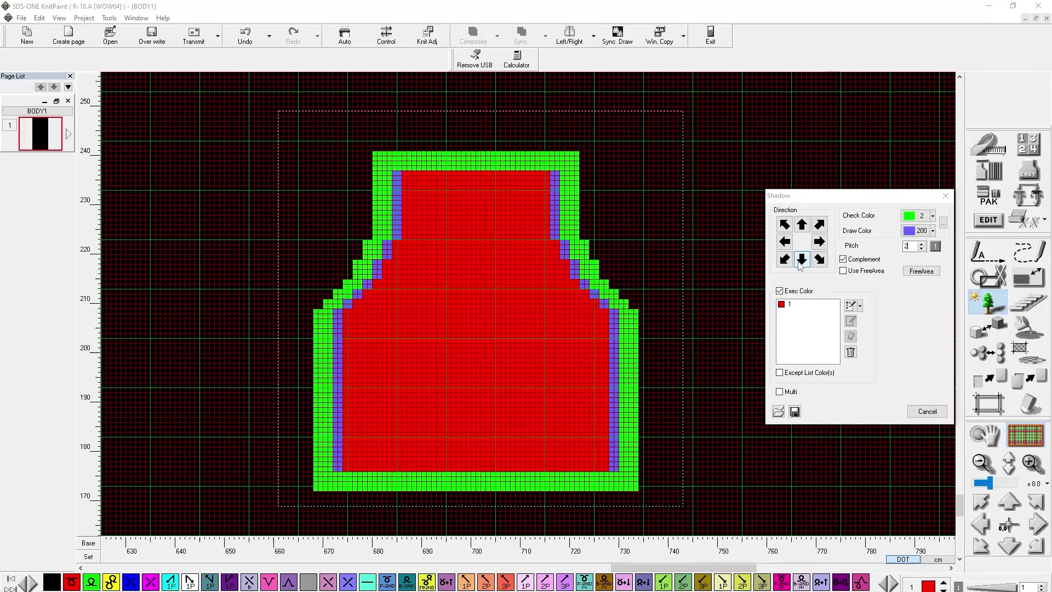
left_click(808, 225)
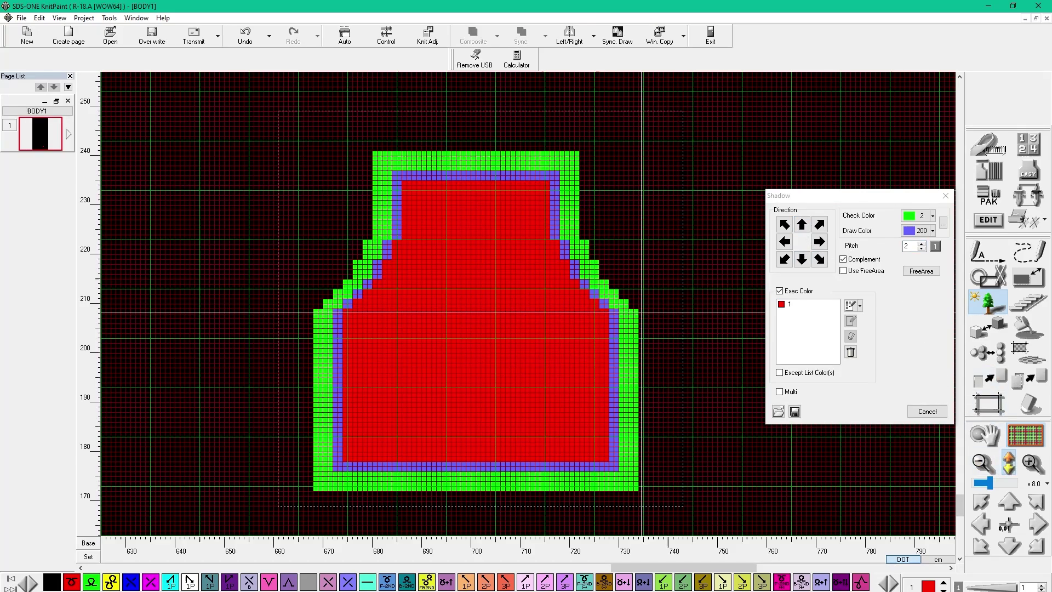
scroll(632, 230, "up", 3)
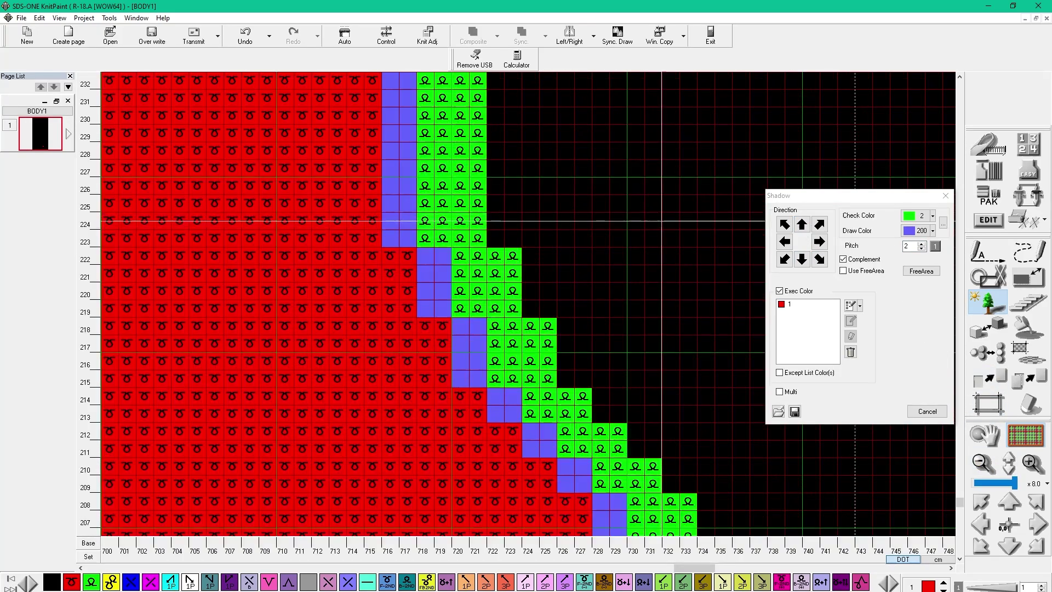
left_click(945, 199)
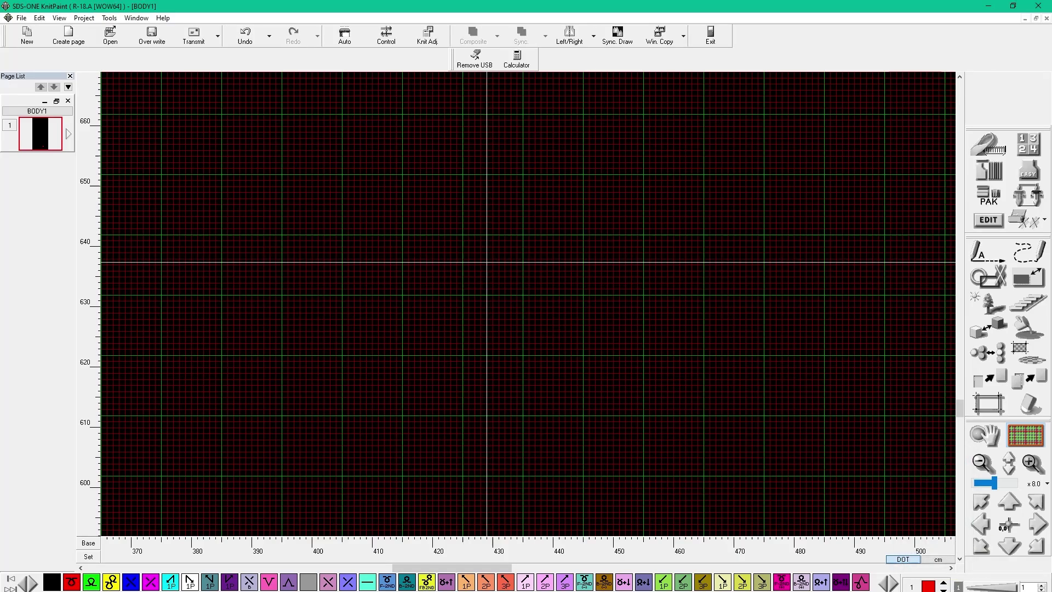
Draw a closed rectangle of solid red lines about 34 dots wide and 36 dots high on the empty grid
left_click(484, 262)
left_click(988, 261)
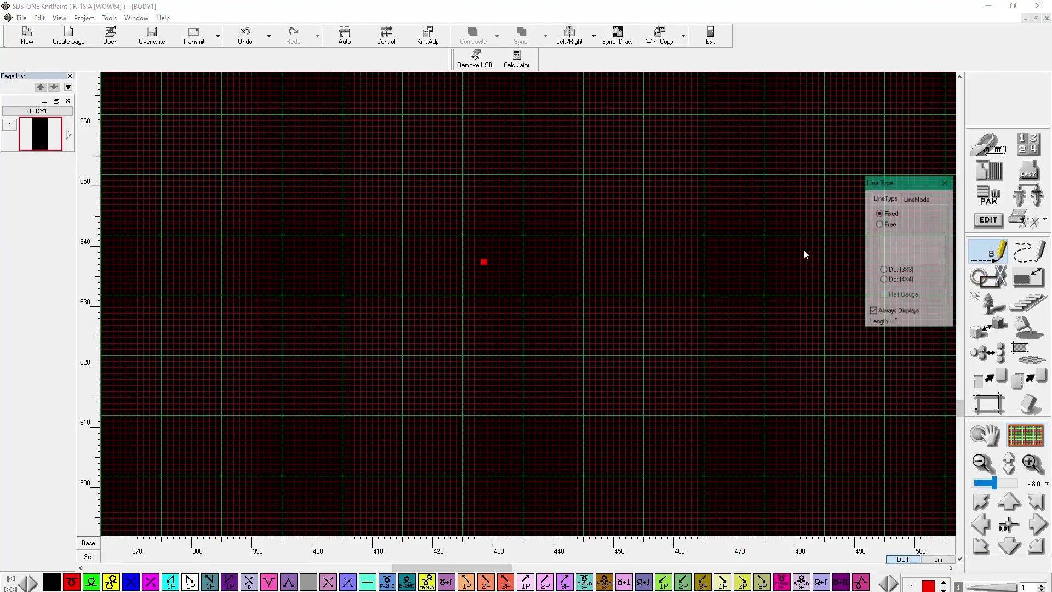
left_click(685, 264)
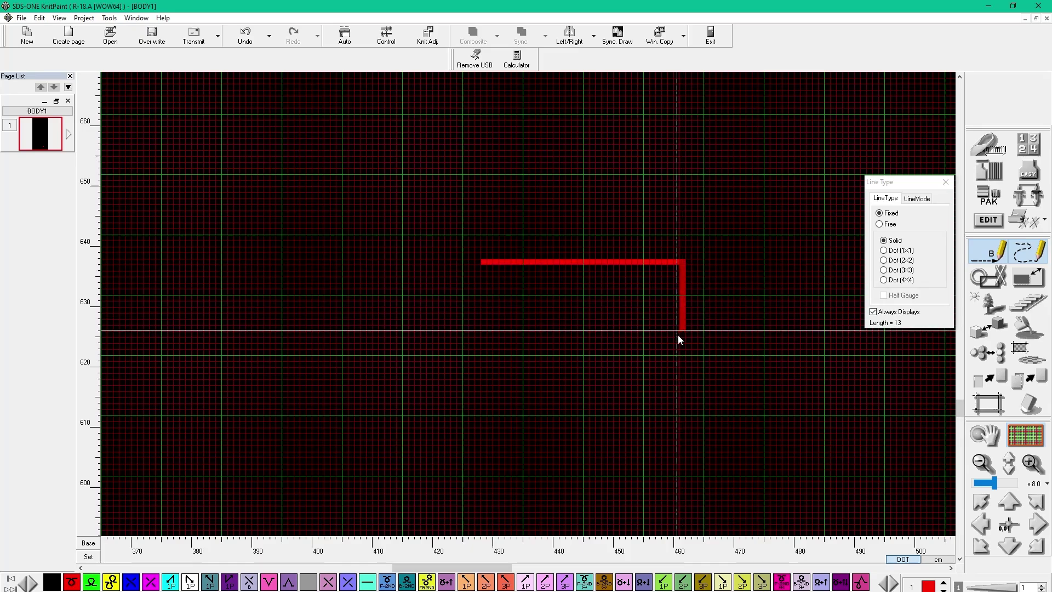
left_click(684, 475)
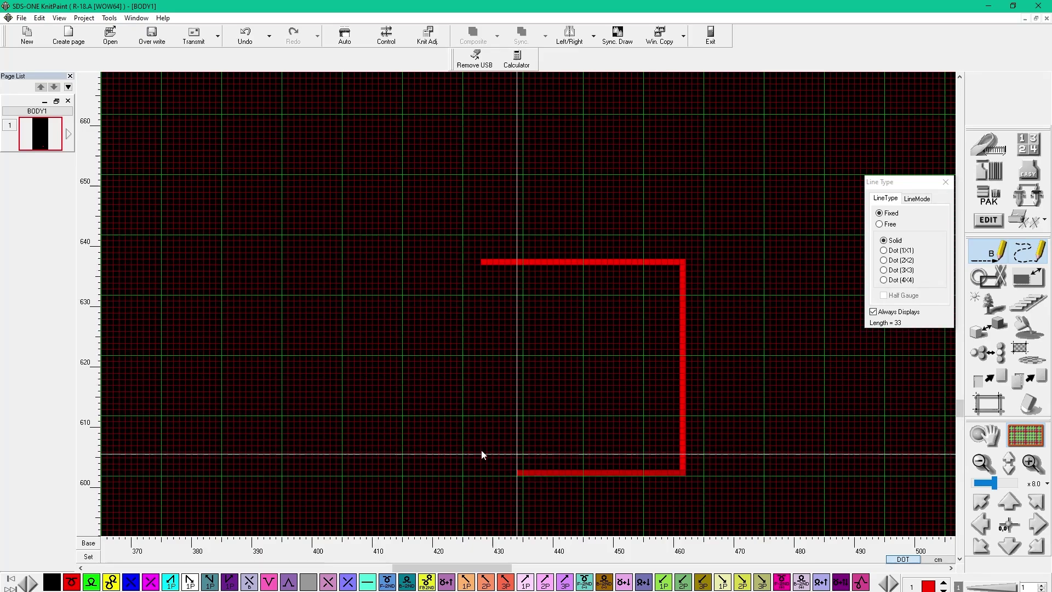
left_click(486, 475)
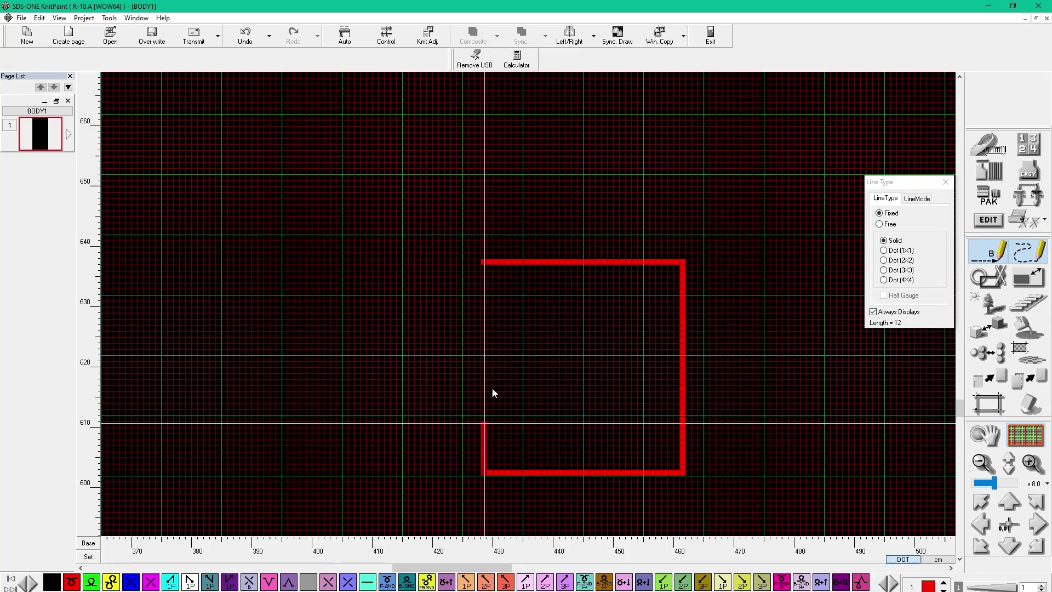
left_click(485, 265)
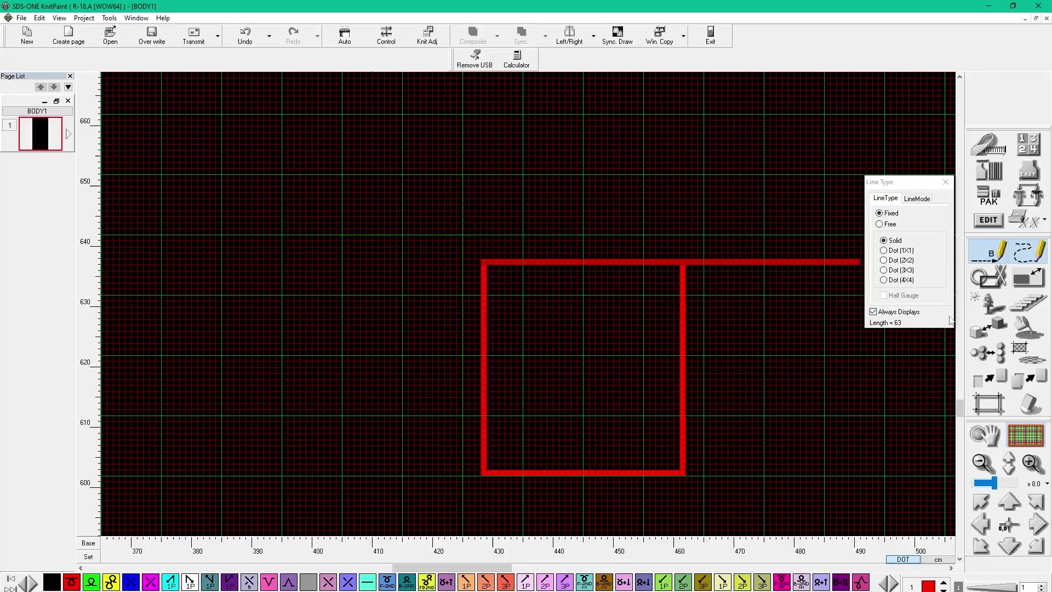
Inside the rectangle, draw Dot (1X1) lines along the diagonal, the bottom edge and the left edge, and end the Line tool
left_click(884, 251)
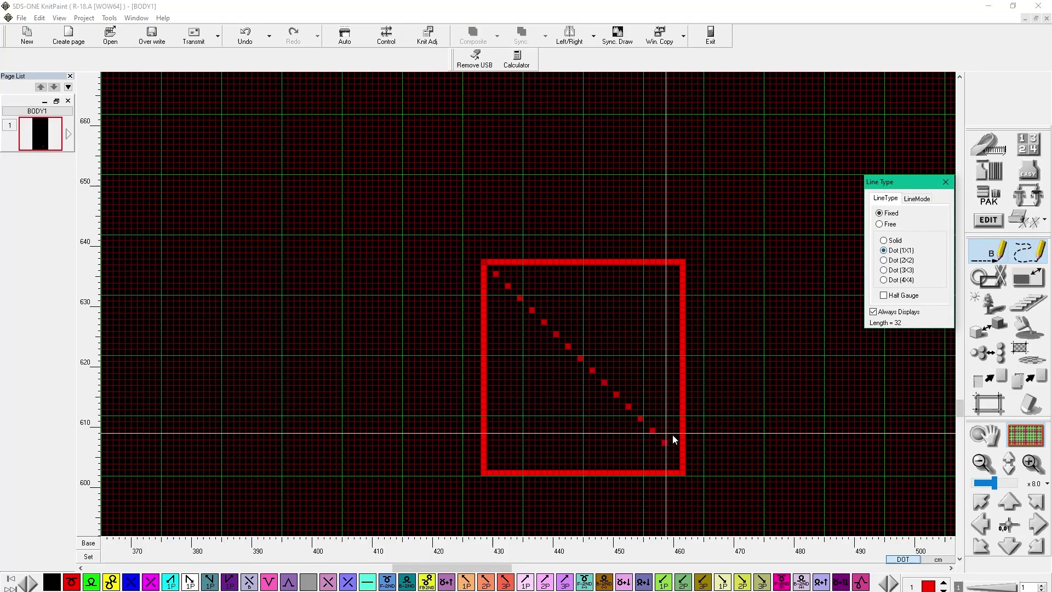
left_click(679, 462)
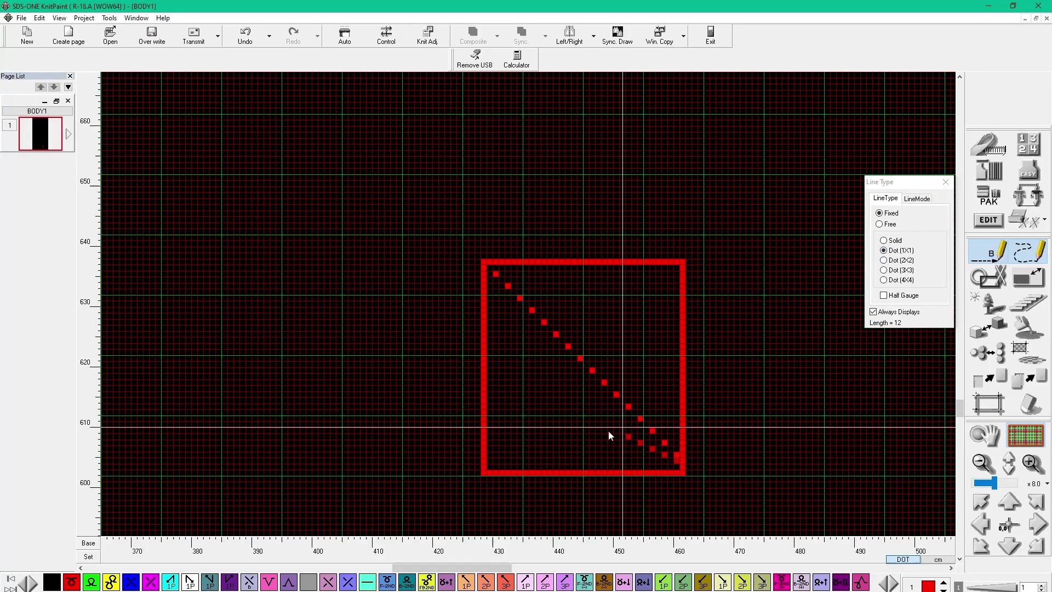
left_click(496, 461)
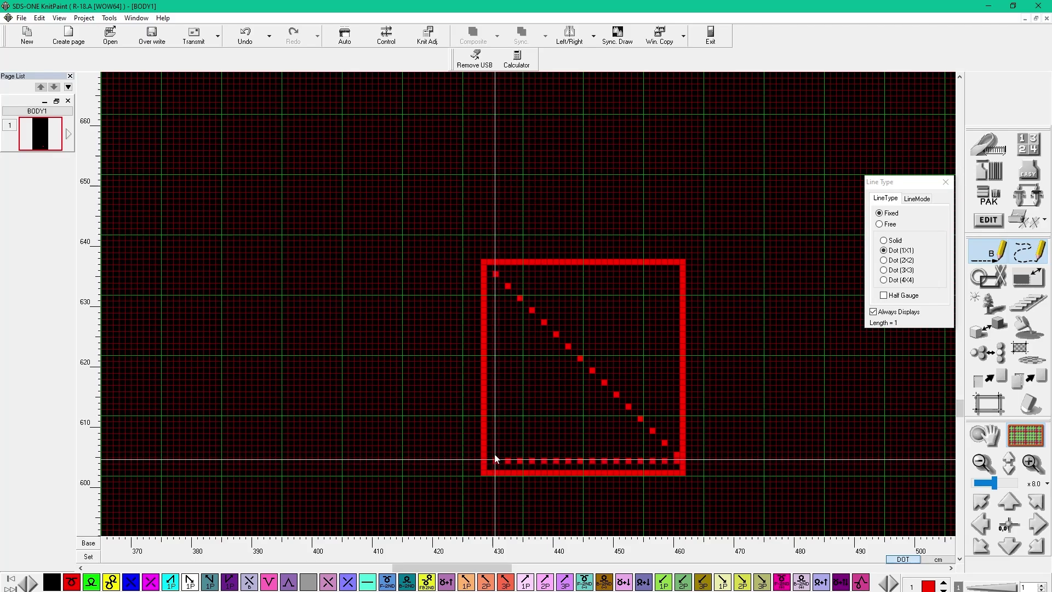
left_click(497, 301)
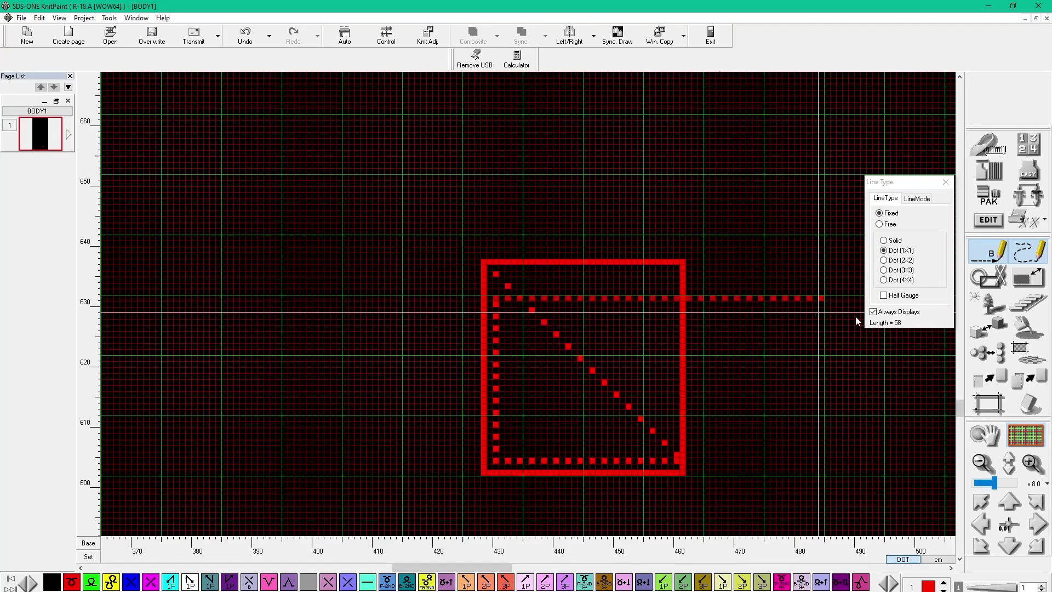
left_click(947, 184)
left_click(991, 255)
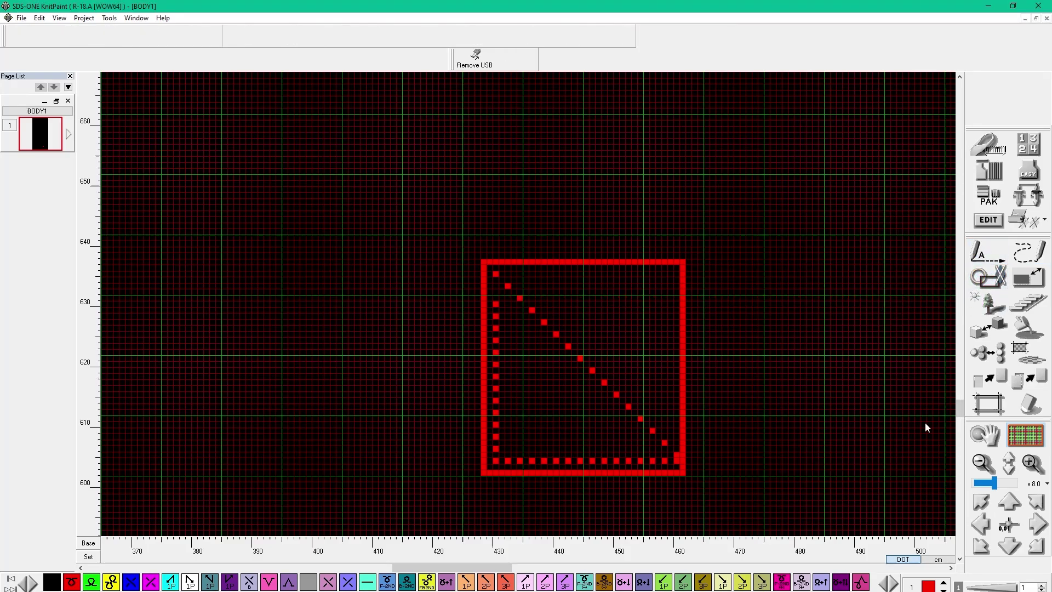
left_click(912, 586)
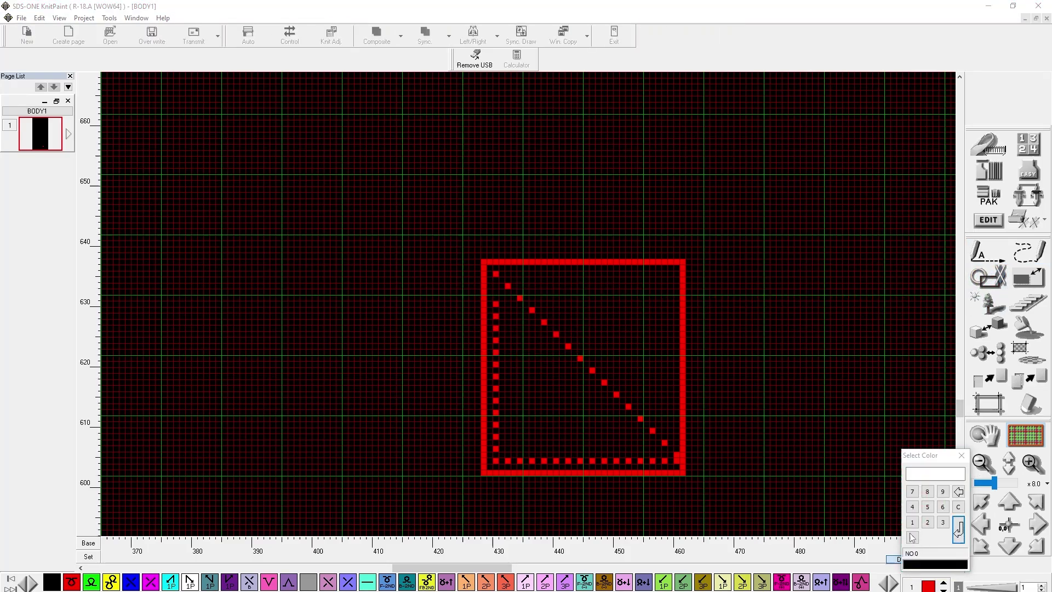
left_click(926, 587)
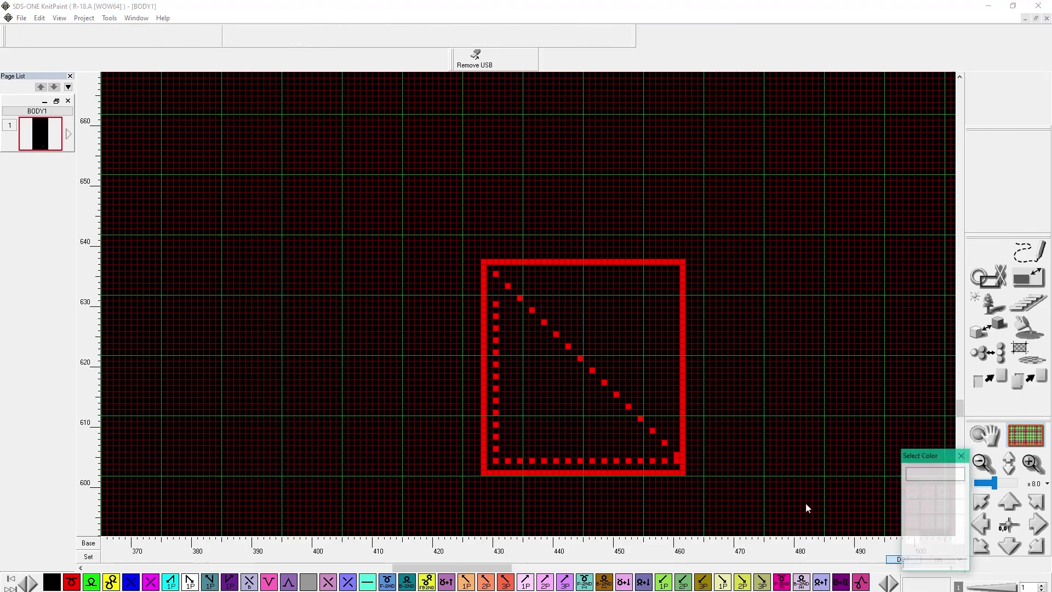
left_click(684, 472)
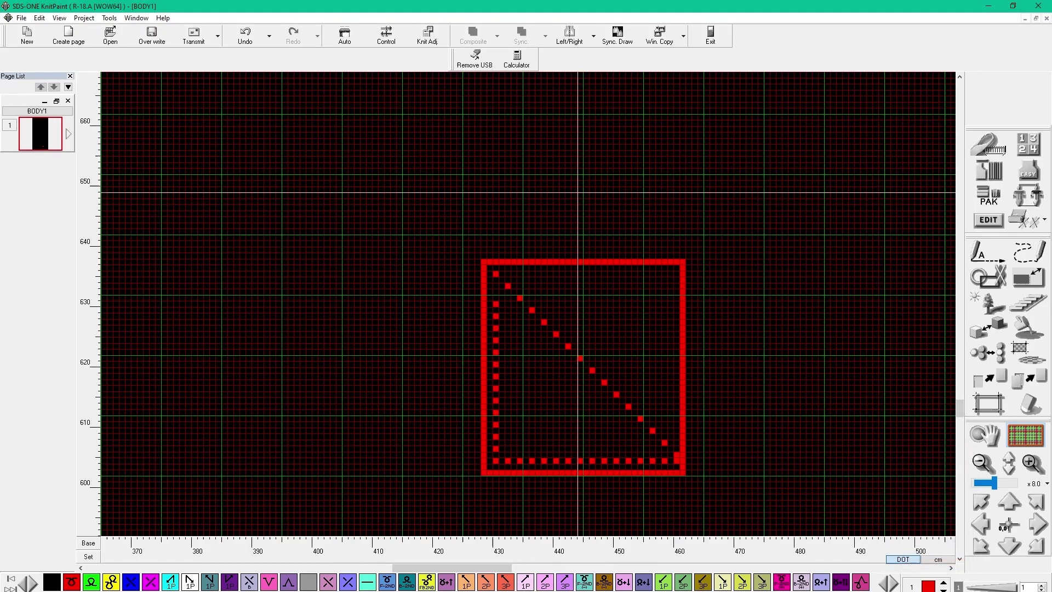
Start a line above the rectangle and preview it with dotted line types, including Dot (2X2) and Dot (4X4)
left_click(580, 196)
left_click(973, 258)
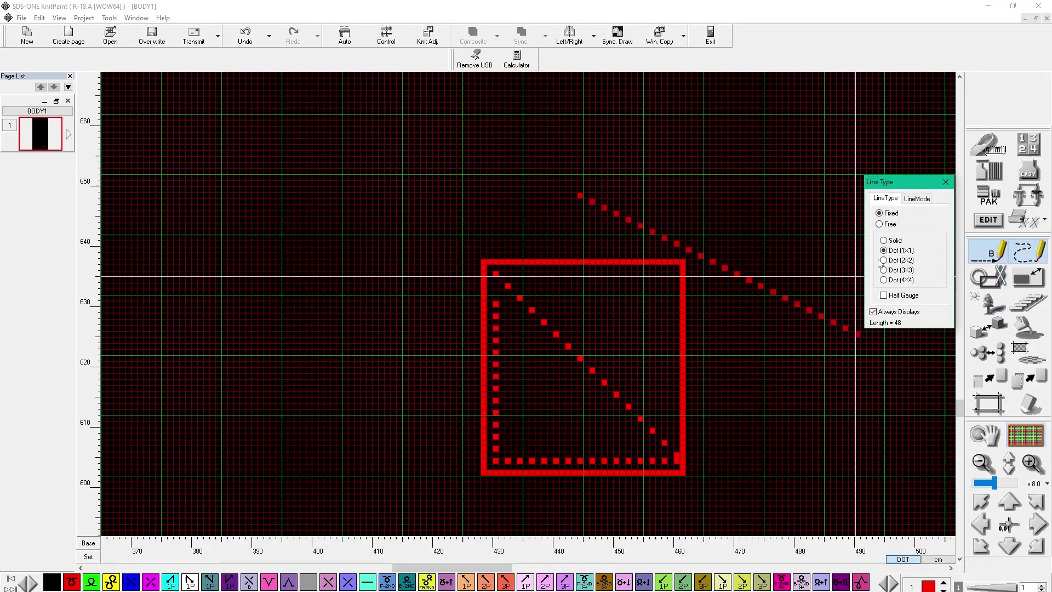
left_click(895, 260)
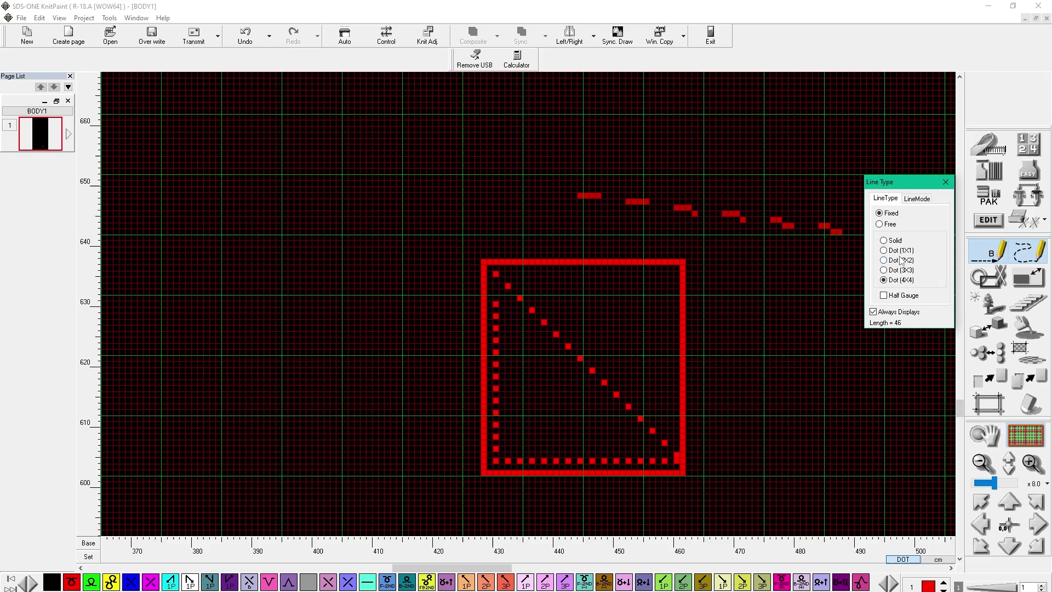
mouse_move(532, 130)
left_mouse_down()
mouse_move(507, 124)
mouse_move(514, 377)
left_mouse_up()
scroll(465, 187, "down", 1)
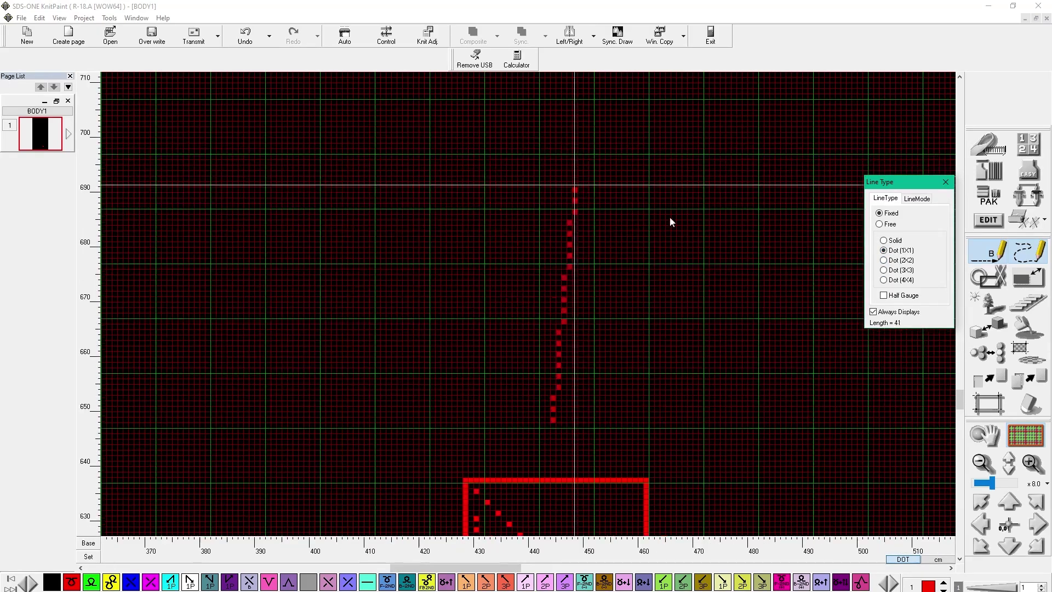
Switch the line type to Solid and draw the line slanting up to the left, about 90 dots long
left_click(894, 242)
scroll(364, 148, "up", 2)
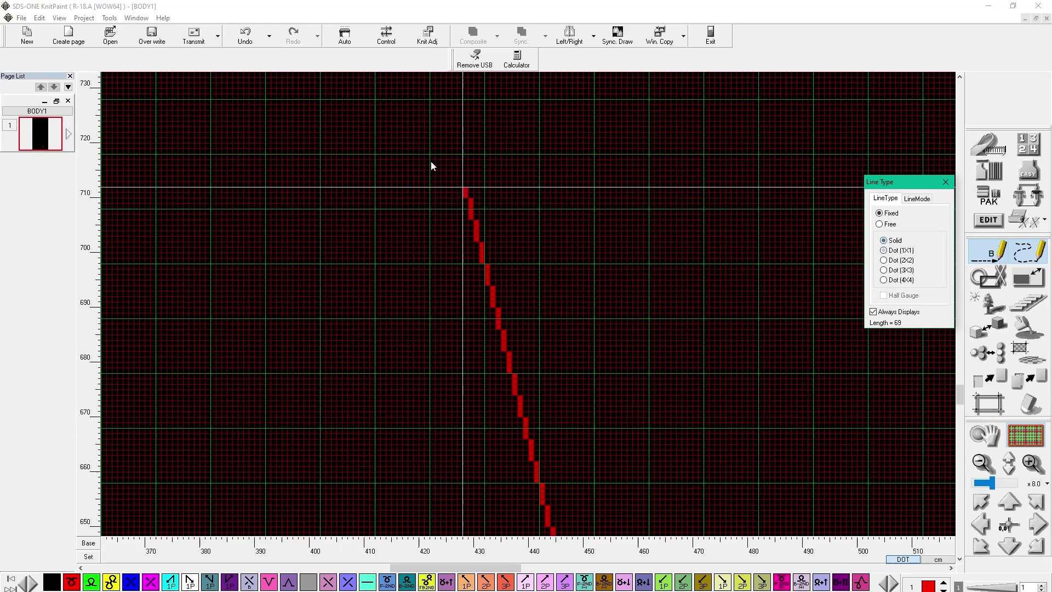
scroll(431, 161, "down", 4)
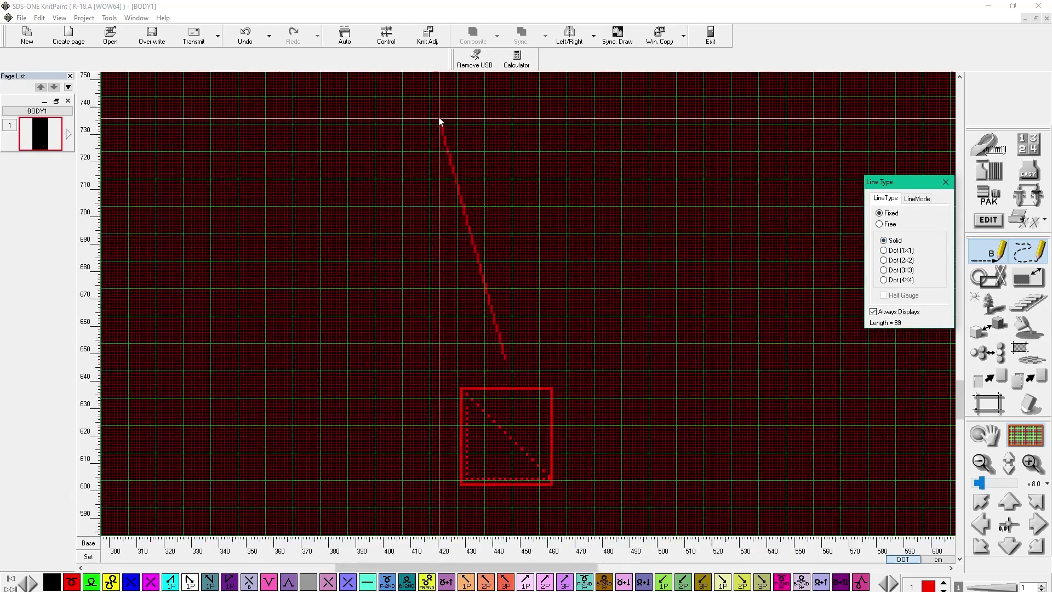
left_click(437, 113)
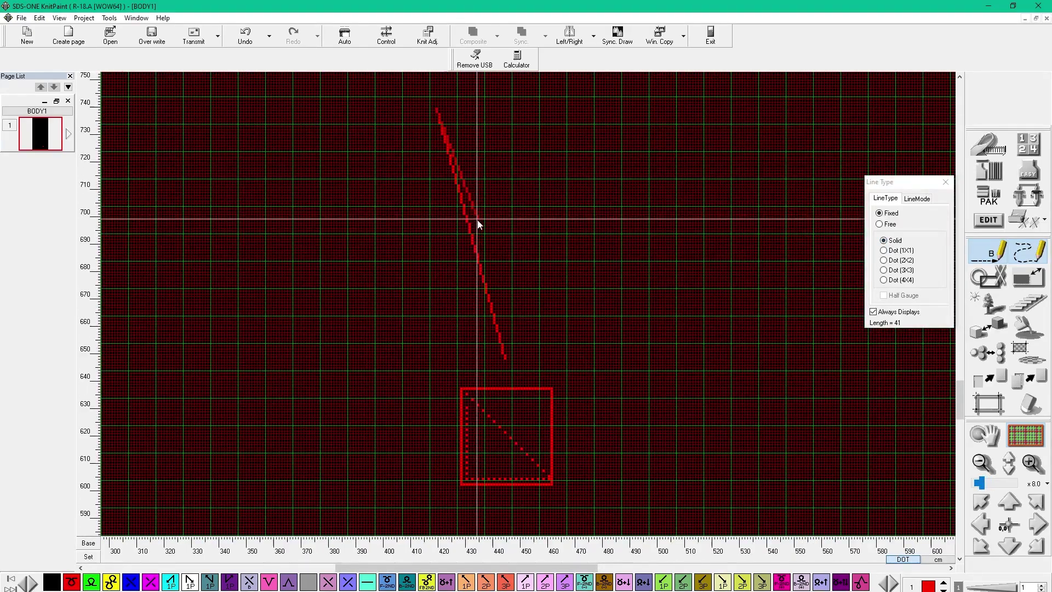
scroll(501, 376, "up", 1)
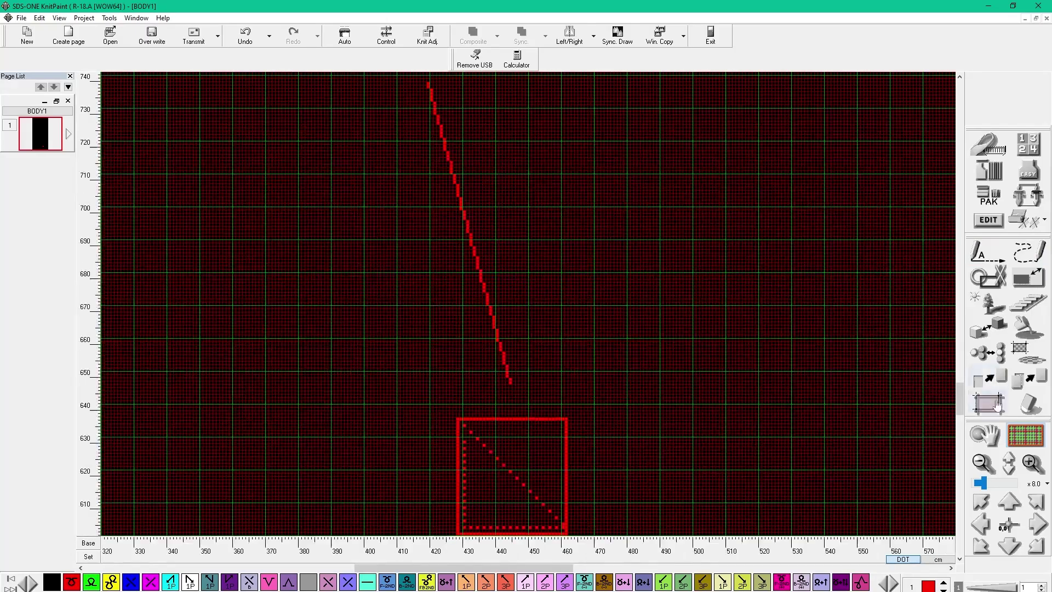
left_click(983, 463)
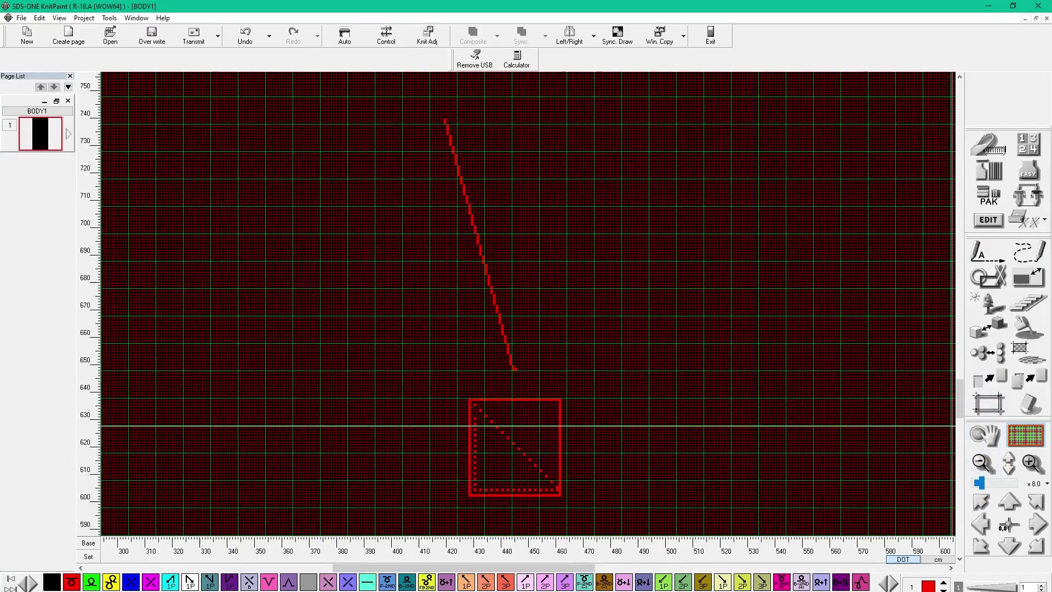
Extend the slanted line into a closed trapezoid with solid bottom, right and top lines, and end the Line tool
left_click(986, 251)
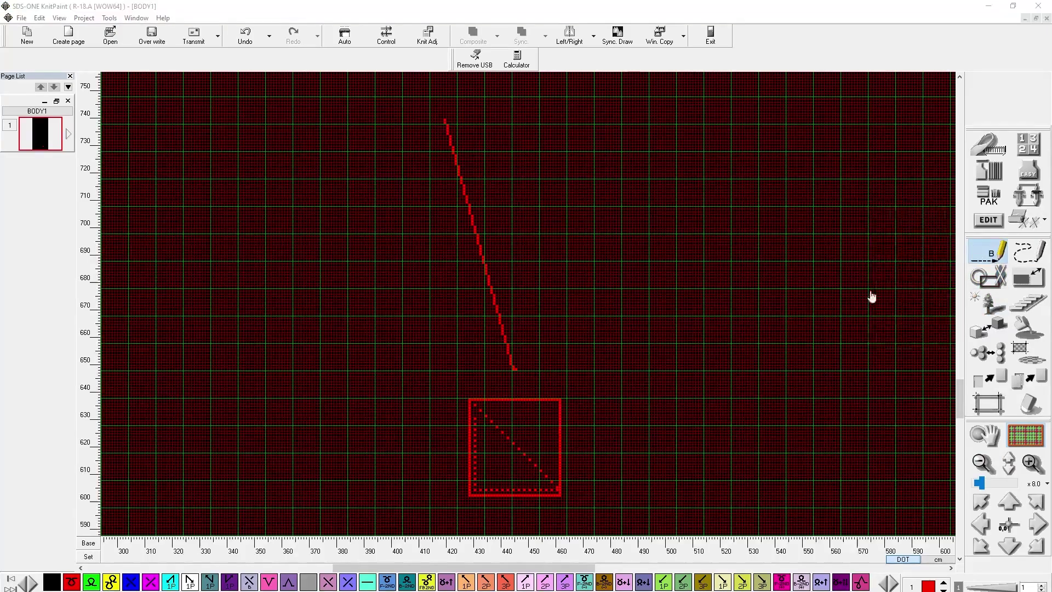
left_click(681, 370)
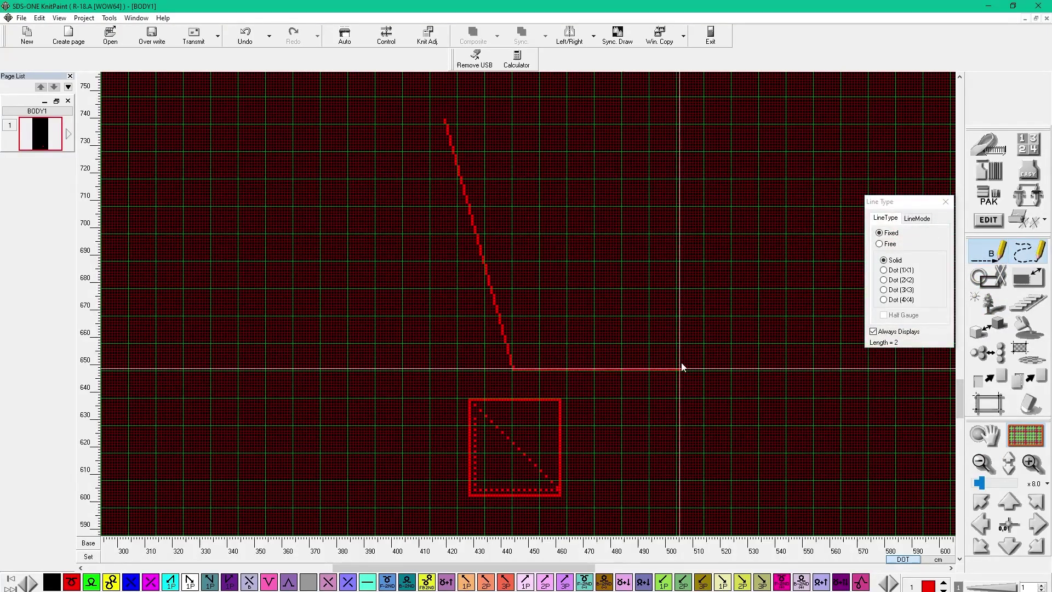
left_click(733, 122)
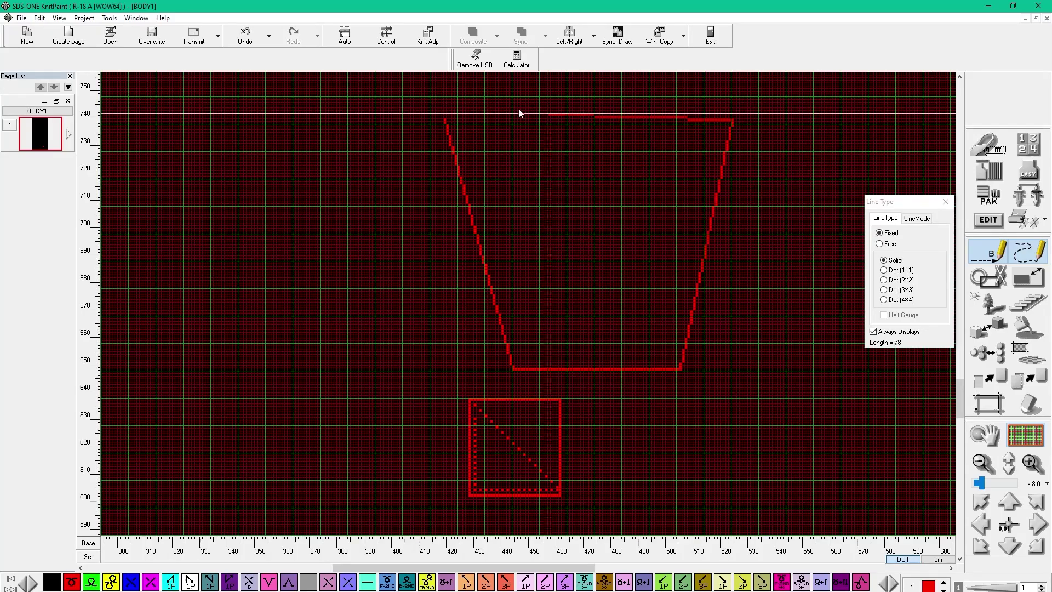
left_click(446, 122)
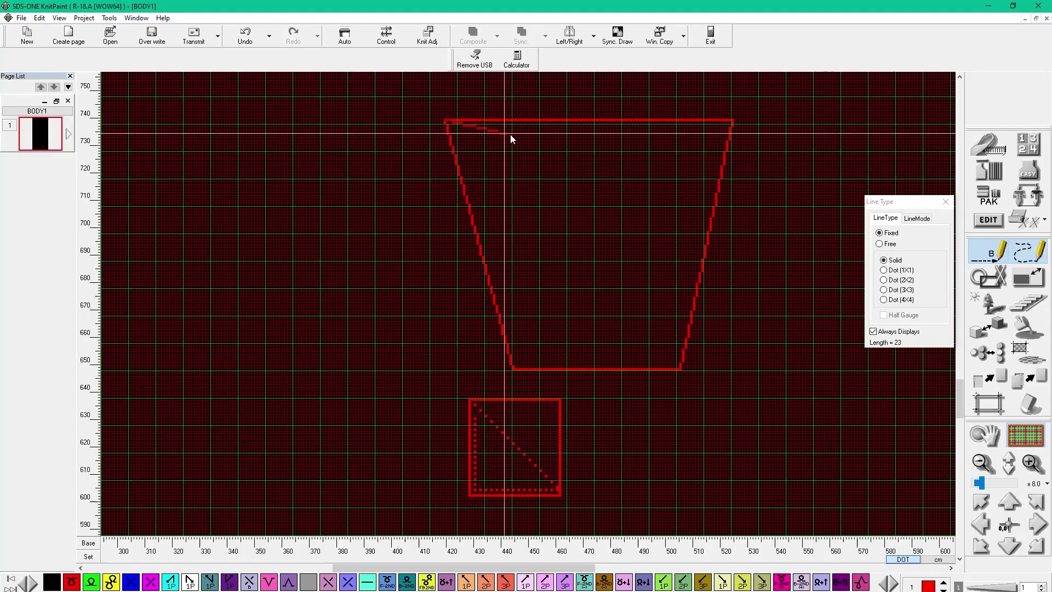
left_click(988, 256)
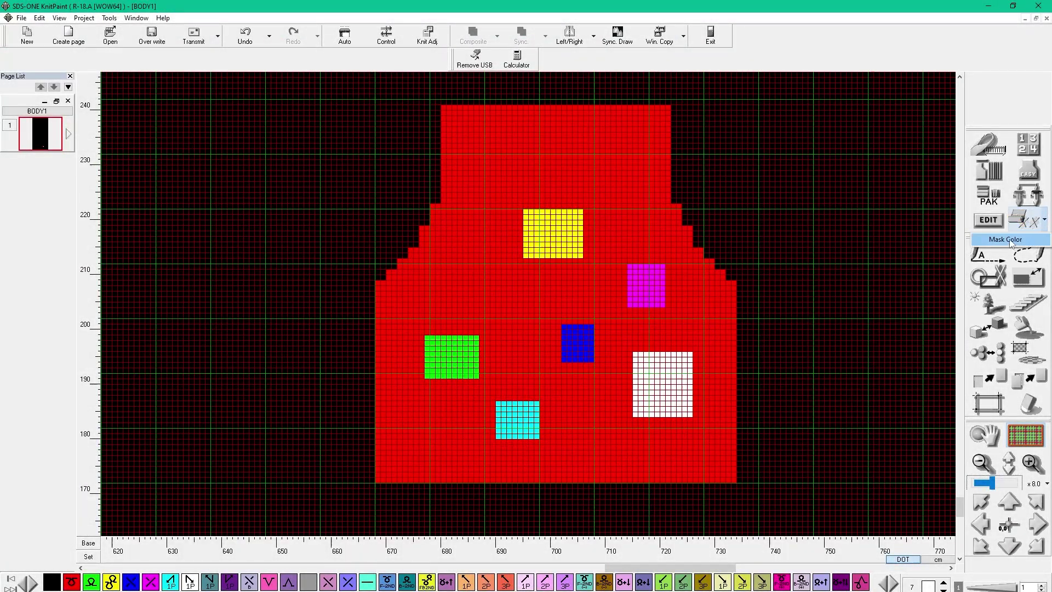
Mask the magenta 5, yellow 3 and blue 4 colors, picking them from the patches on the red body
left_click(1016, 224)
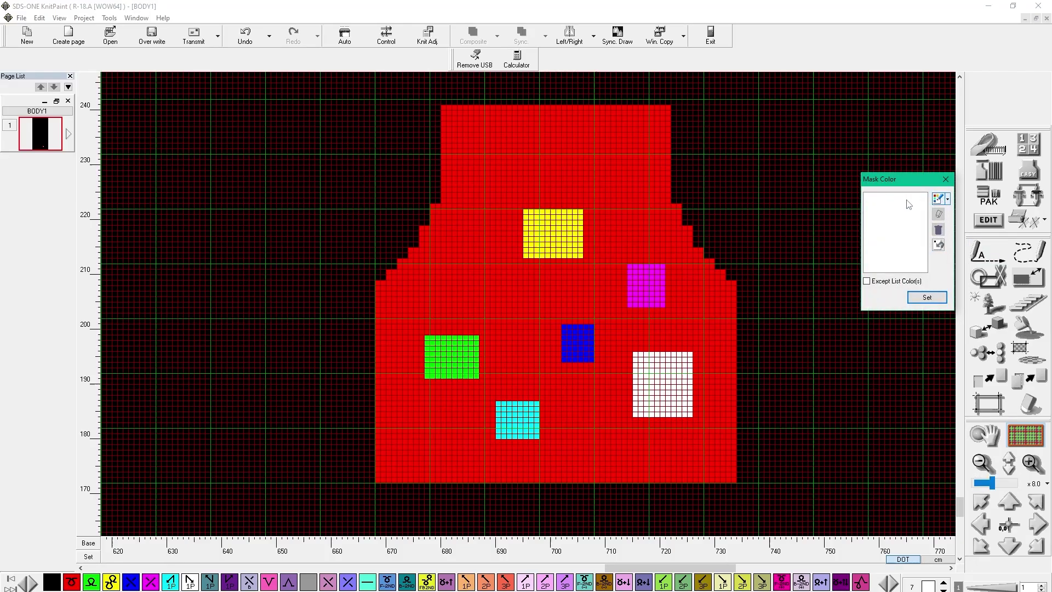
left_click(640, 282)
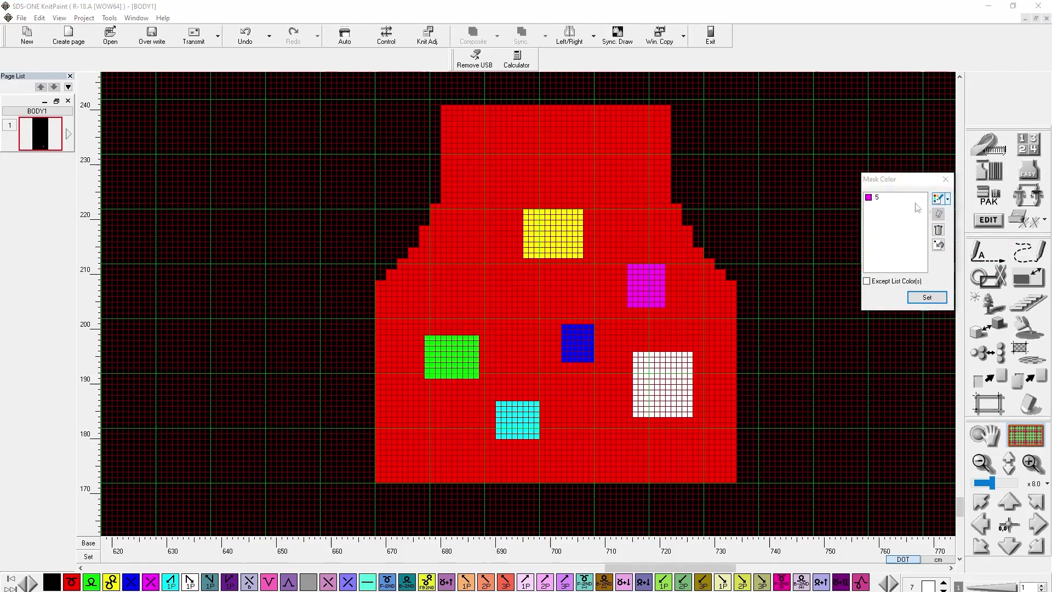
left_click(561, 235)
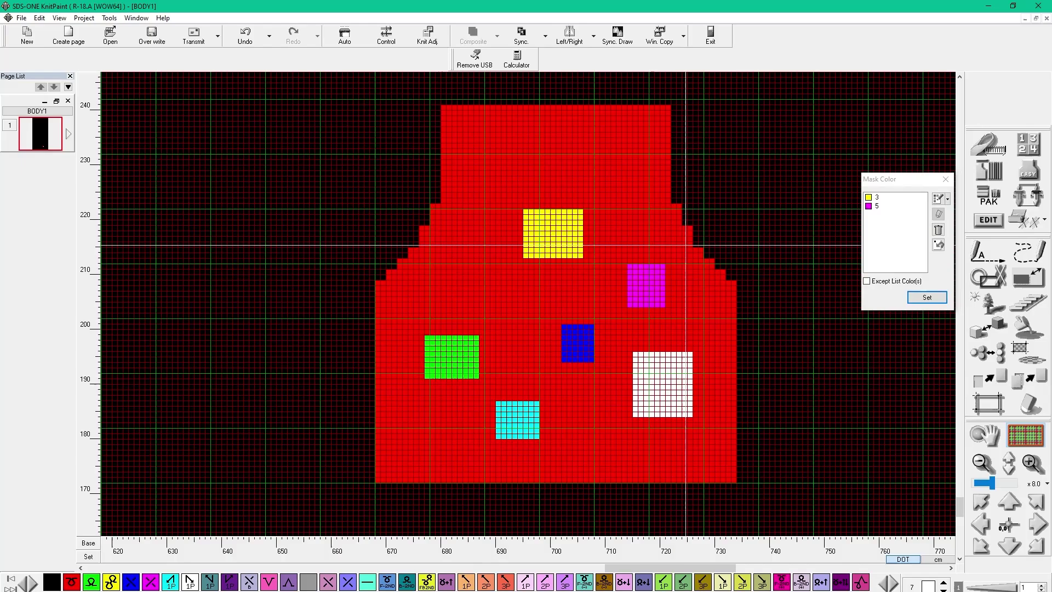
left_click(577, 341)
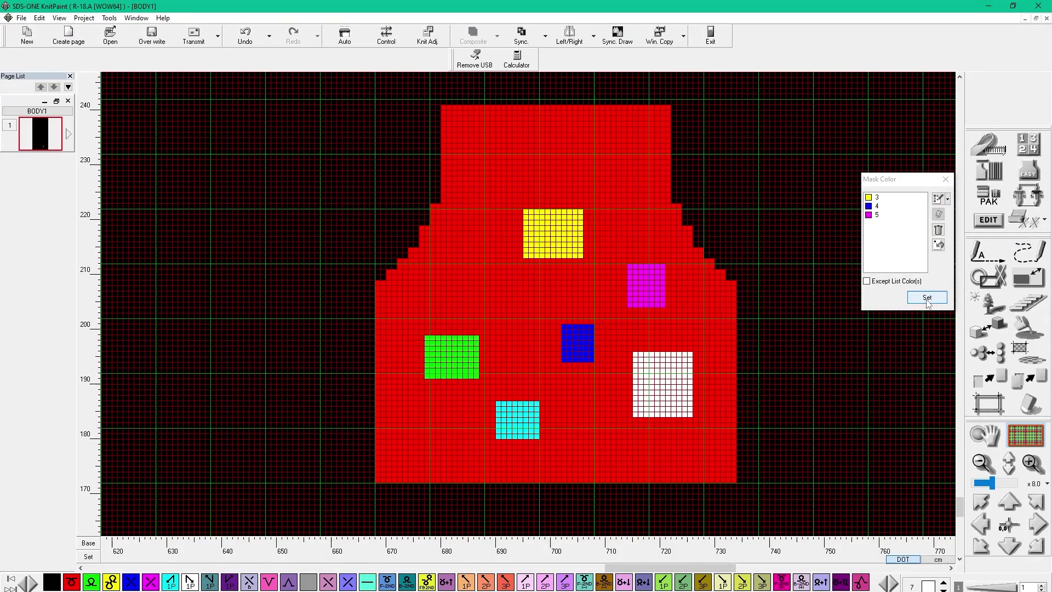
left_click(938, 213)
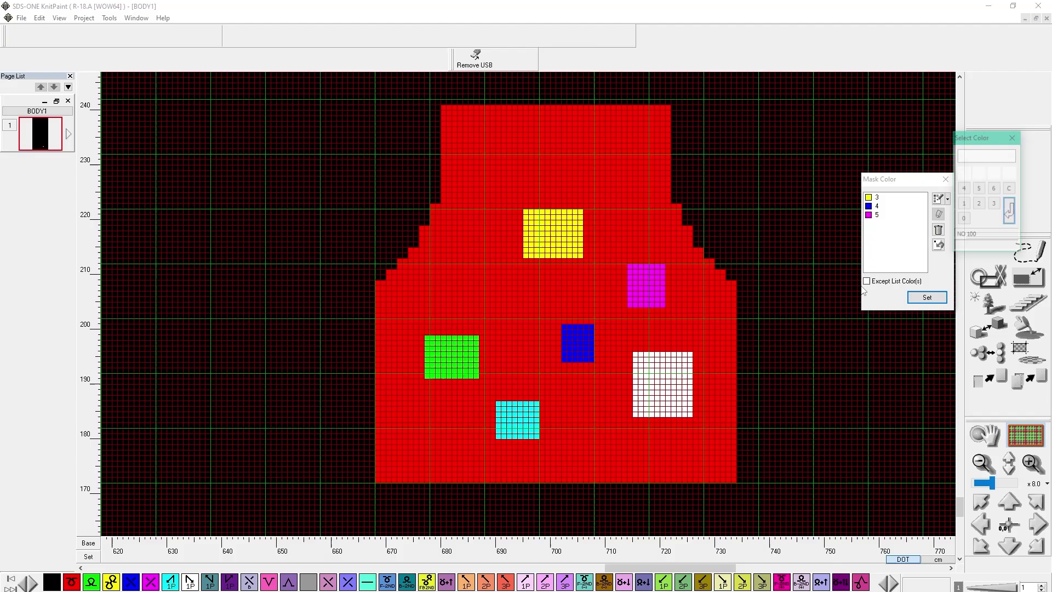
left_click(798, 333)
left_click(931, 301)
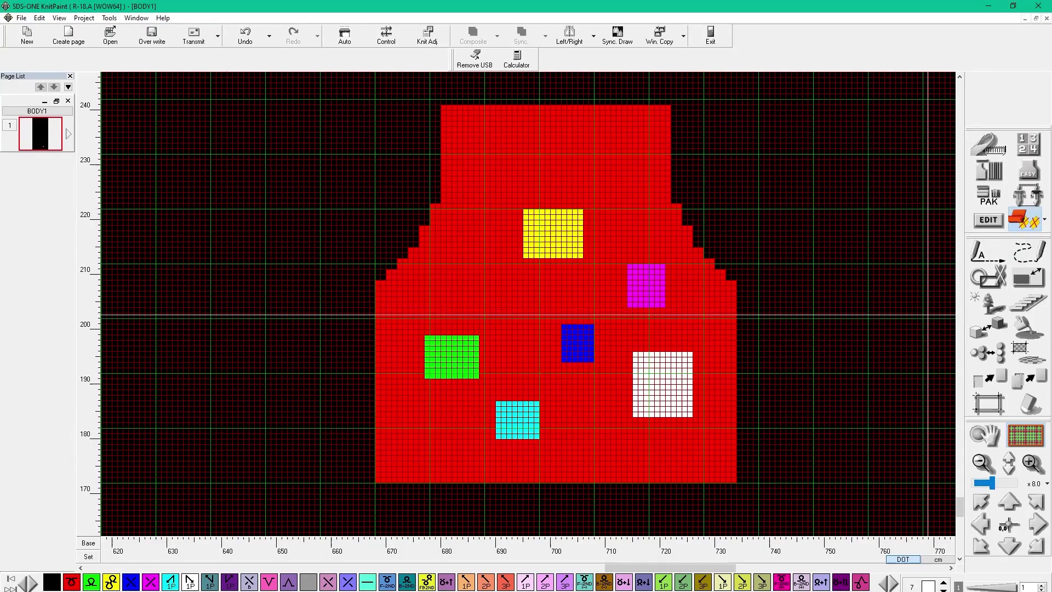
Set the drawing color to green 2
left_click(930, 586)
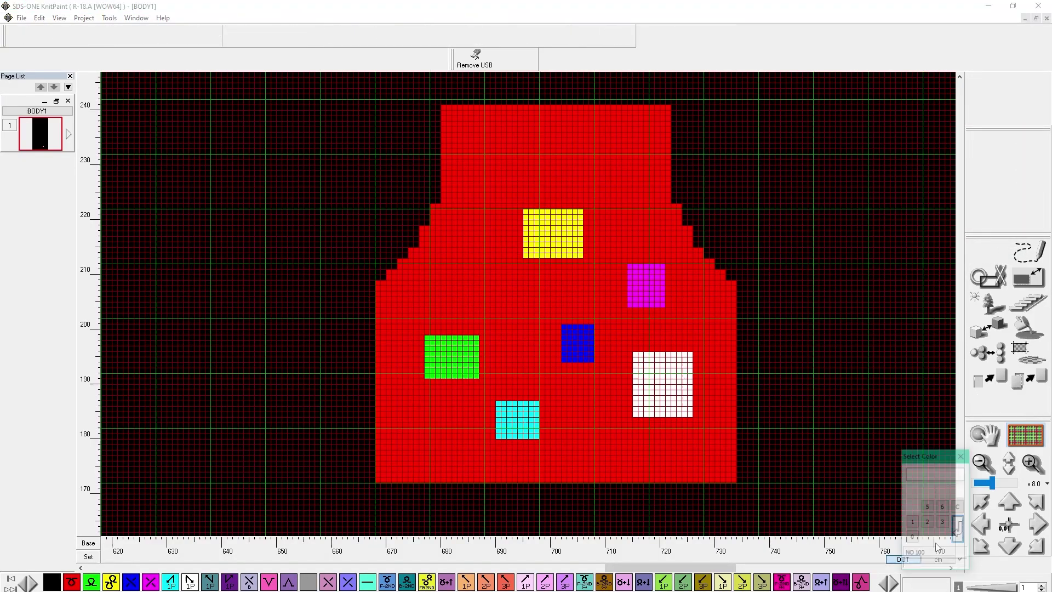
left_click(931, 526)
left_click(959, 530)
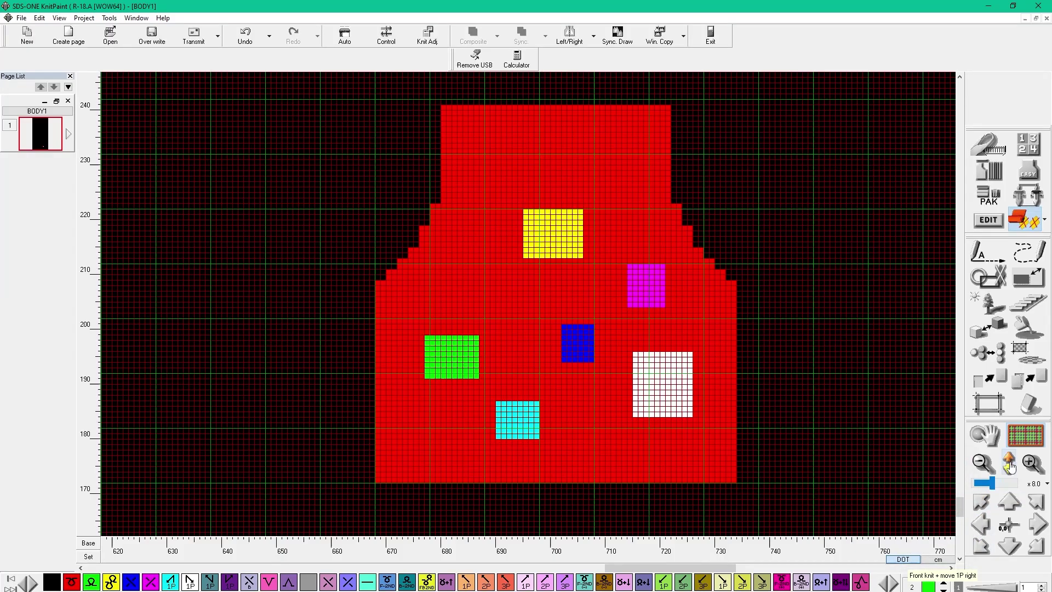
scroll(594, 454, "up", 2)
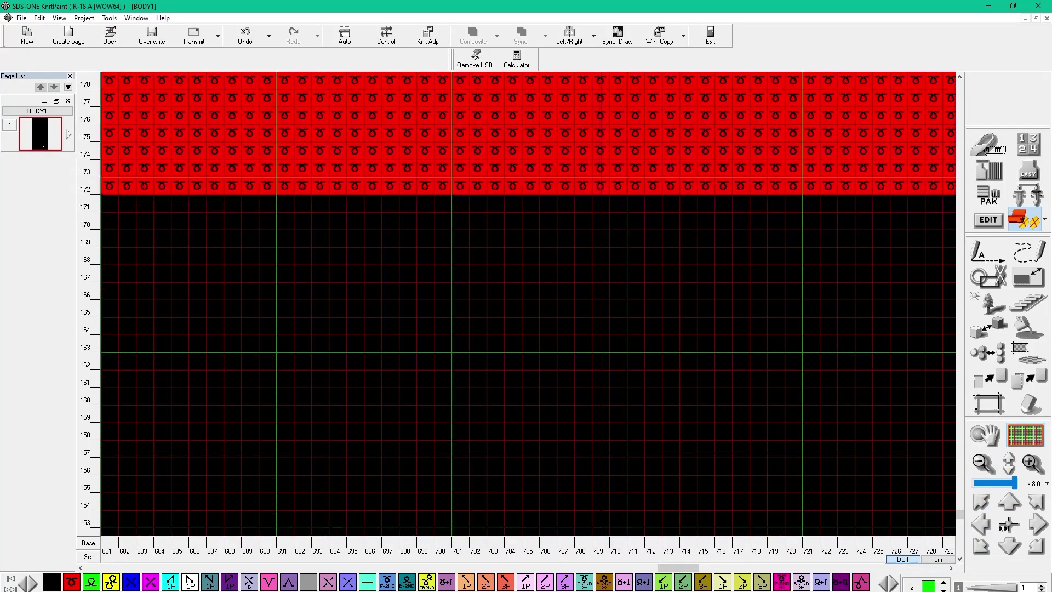
Place two diagonally adjacent green blocks, 2 × 2 dots each, near the bottom edge of the red body
left_click_drag(1016, 489, 995, 480)
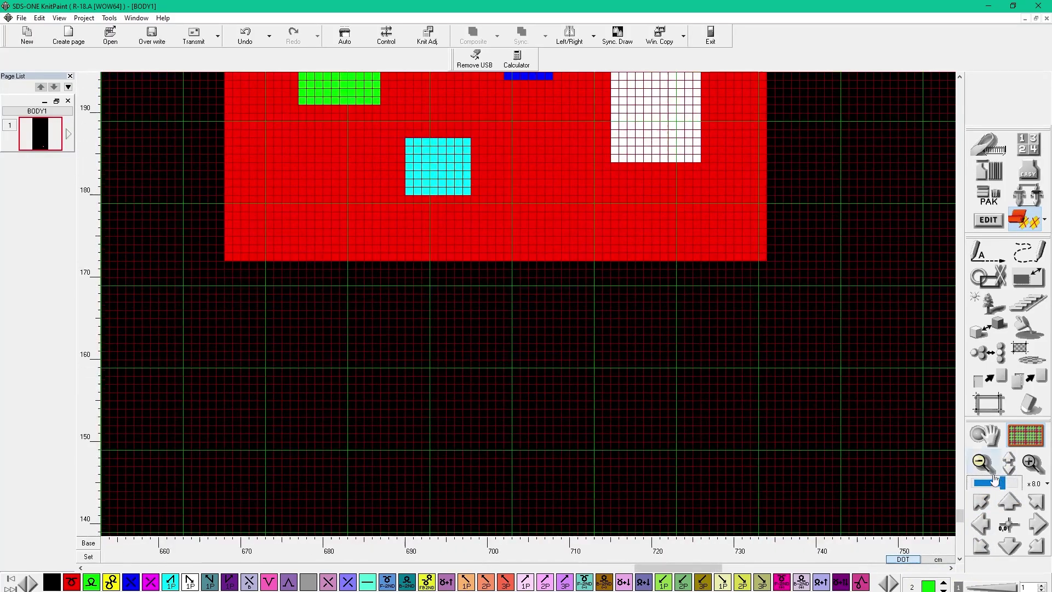
left_click_drag(960, 511, 962, 506)
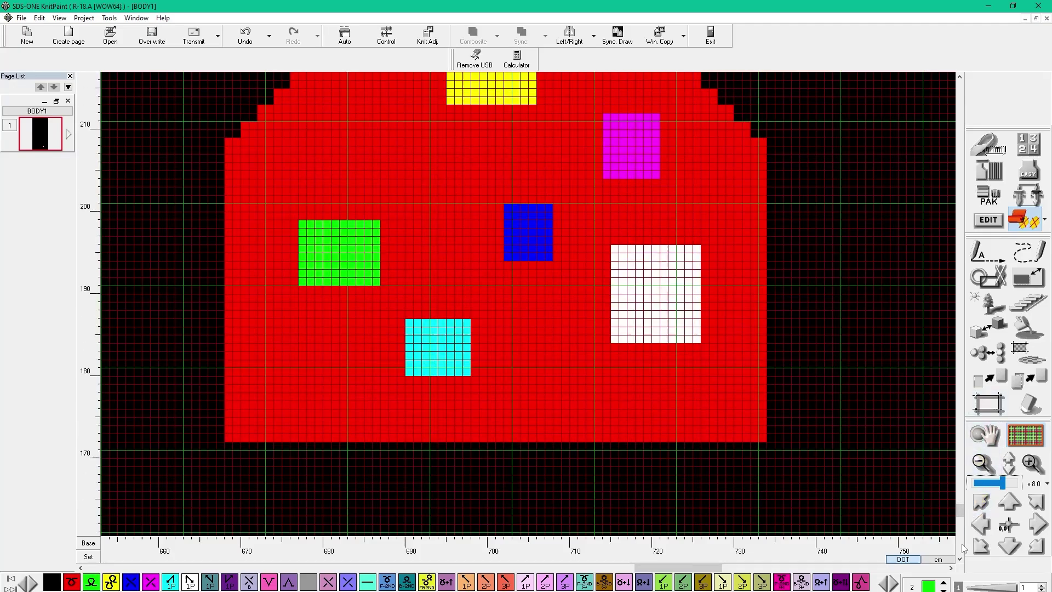
left_click(594, 417)
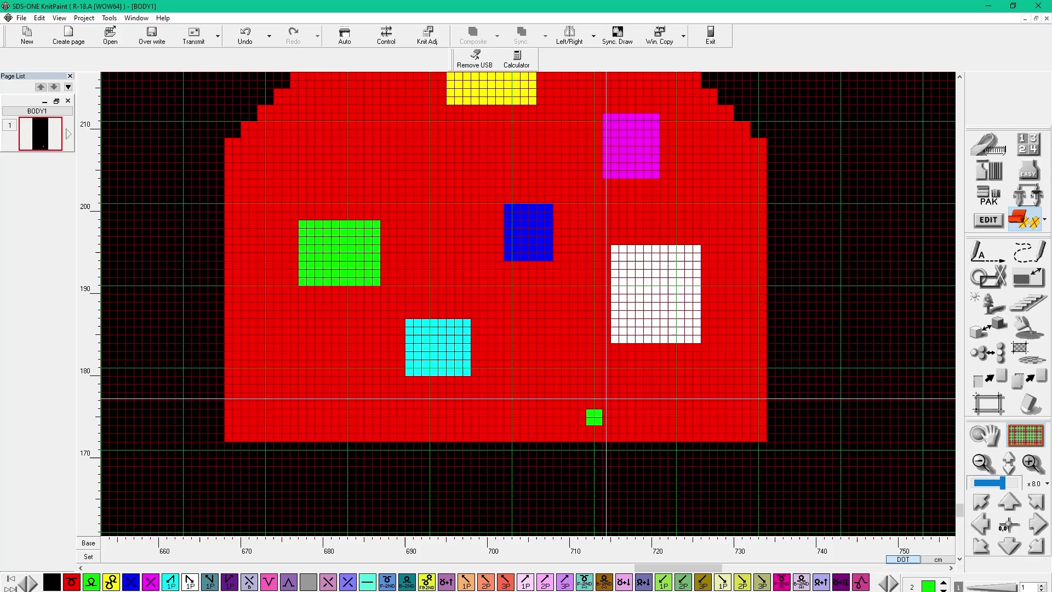
left_click_drag(607, 397, 612, 404)
left_click(614, 397)
Start Base Pattern Repeat and define a 4 × 4 dot base pattern area around the two green blocks
left_click(1045, 365)
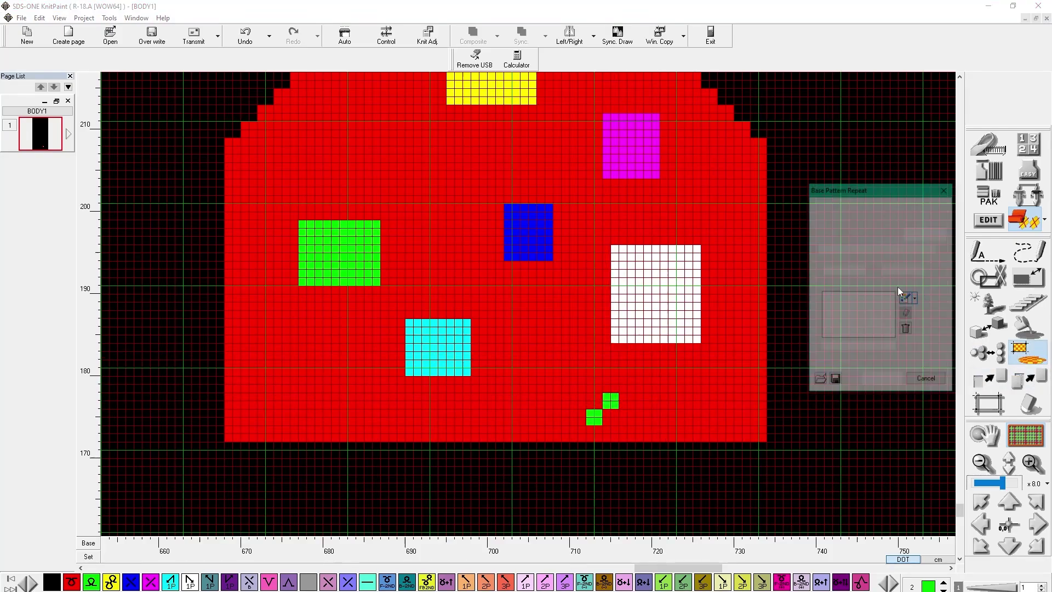
left_click(840, 239)
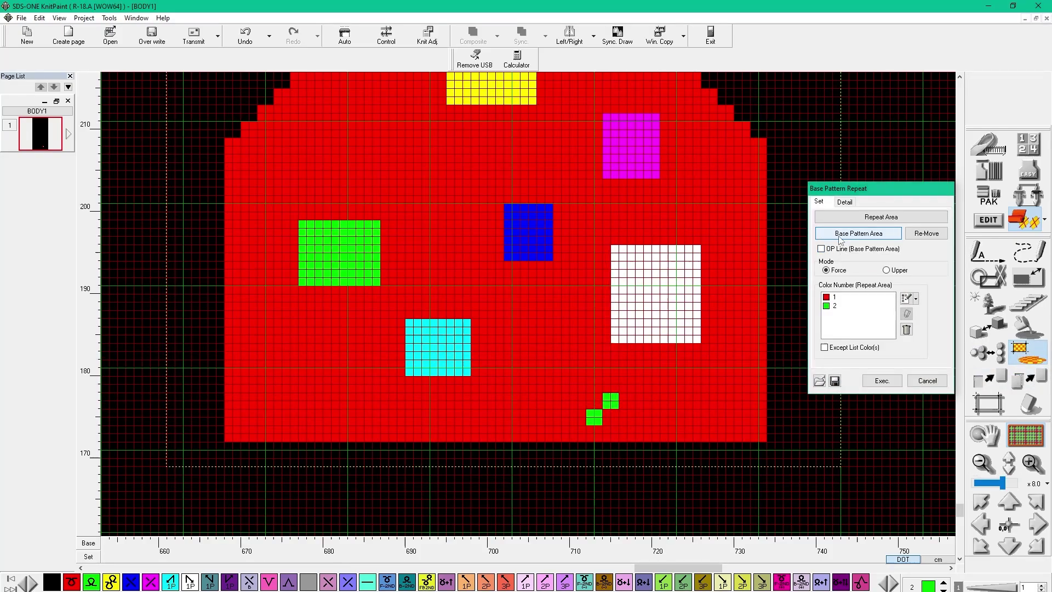
left_click_drag(592, 420, 617, 393)
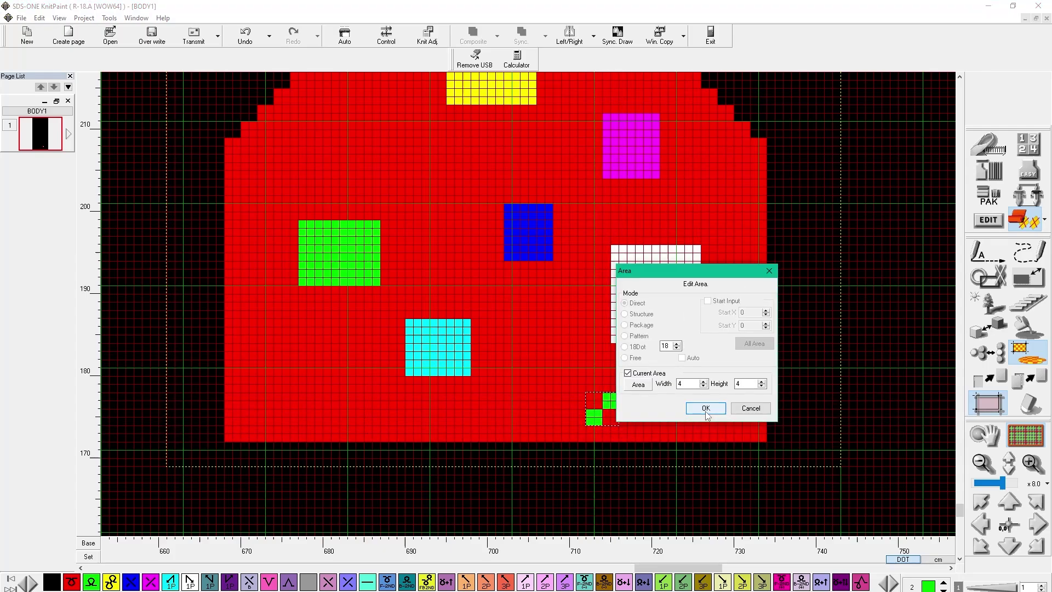
left_click(706, 408)
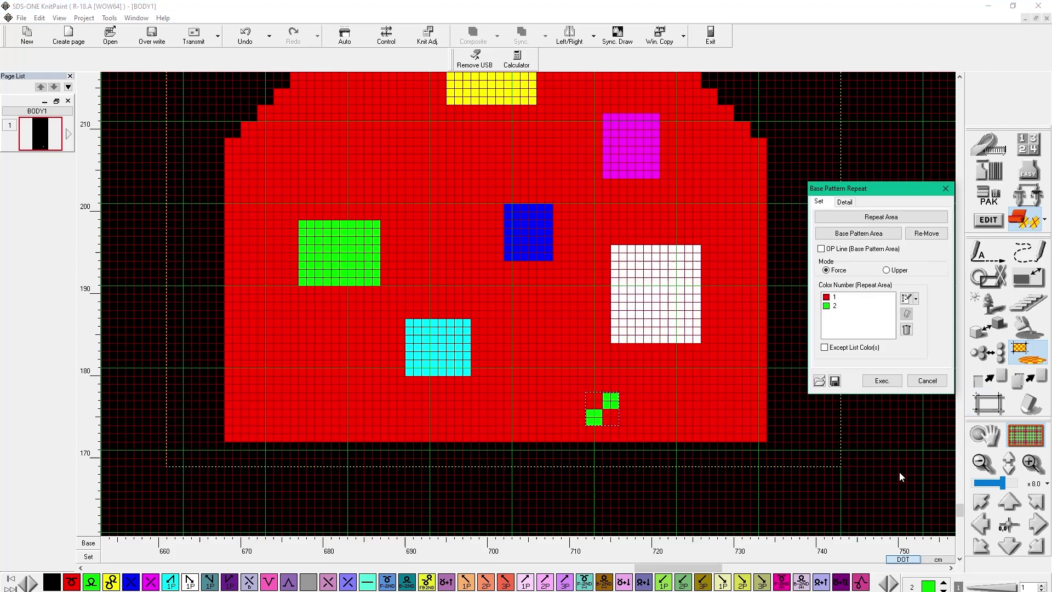
Define a repeat area about 87 dots wide and 73 dots high enclosing the whole red body
left_click(866, 222)
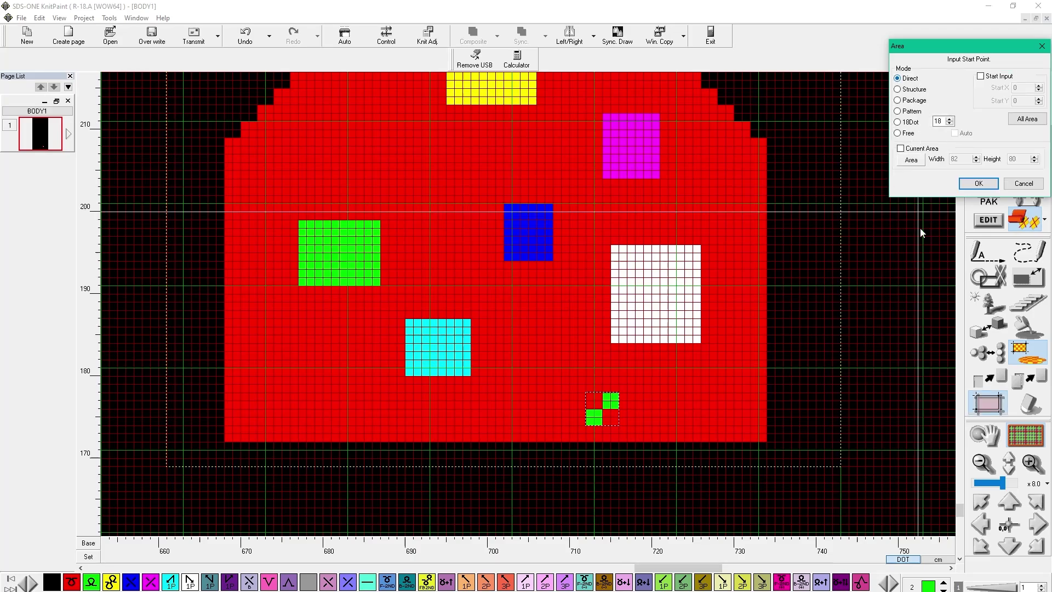
left_click(983, 464)
left_click(983, 463)
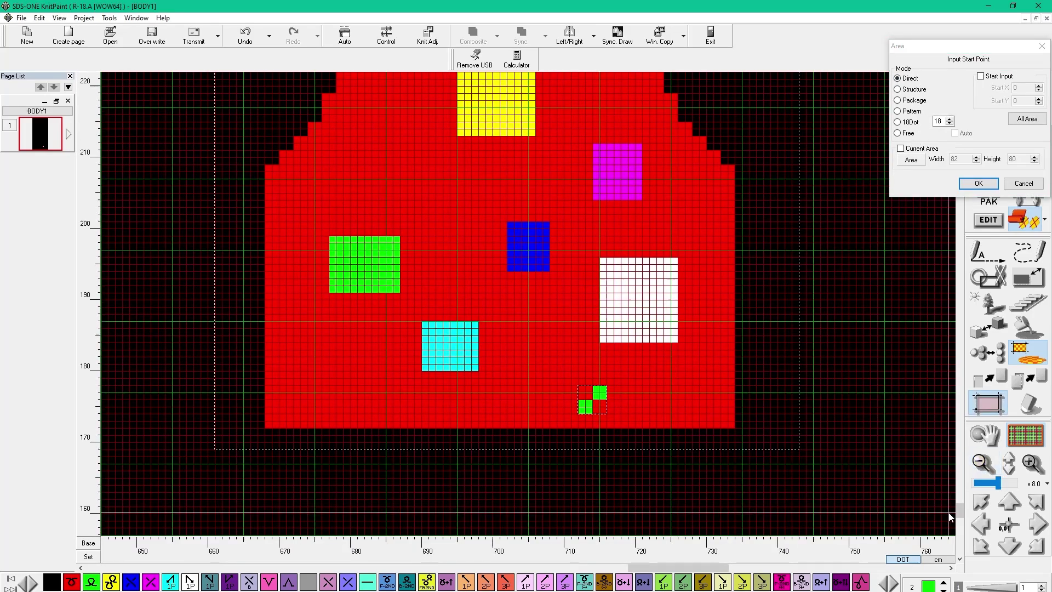
scroll(961, 512, "up", 2)
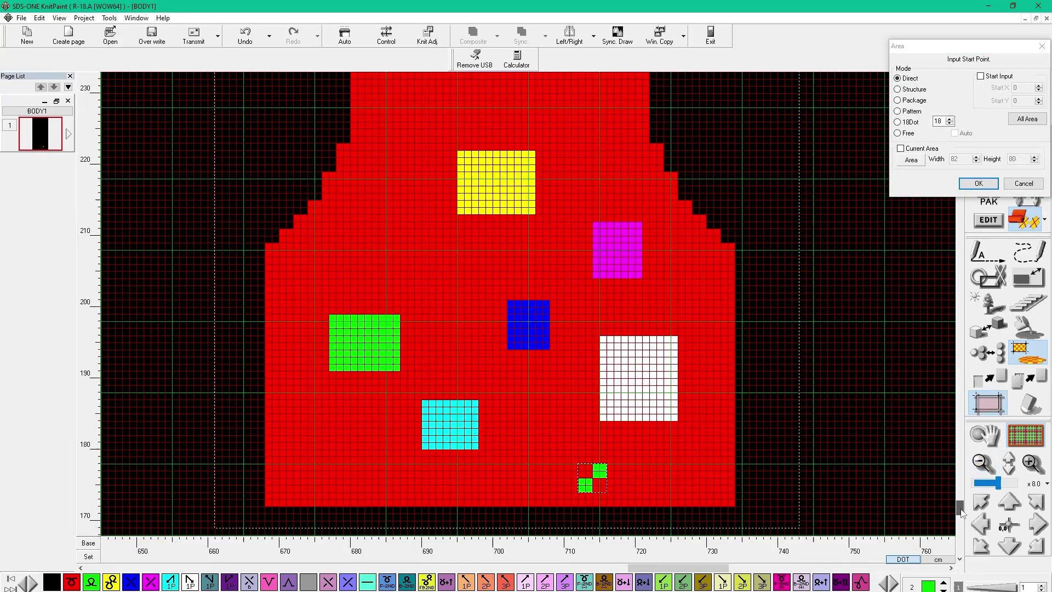
left_click(981, 464)
left_click(982, 464)
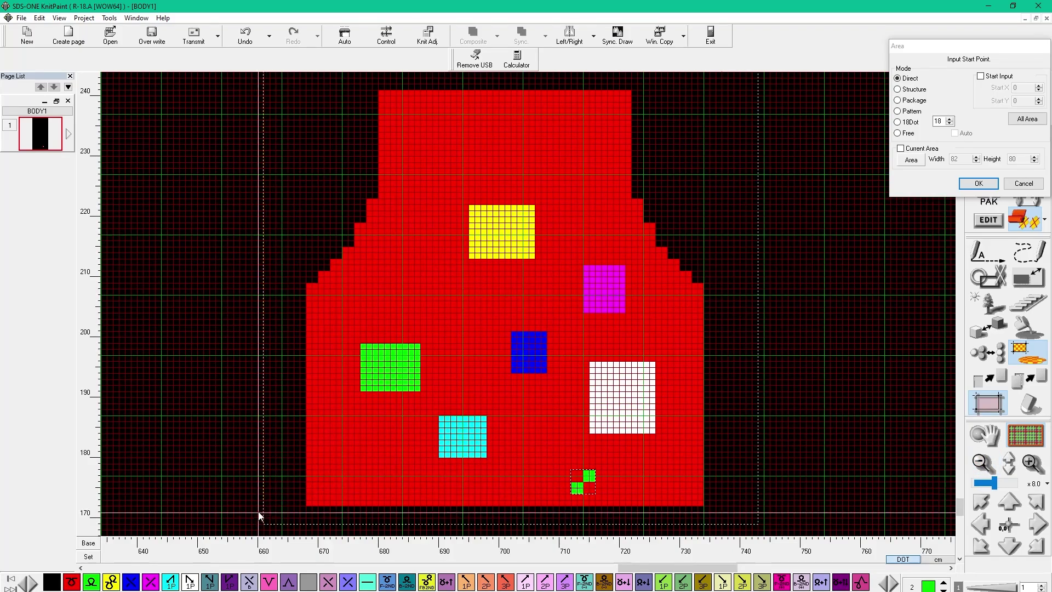
left_click_drag(260, 516, 783, 77)
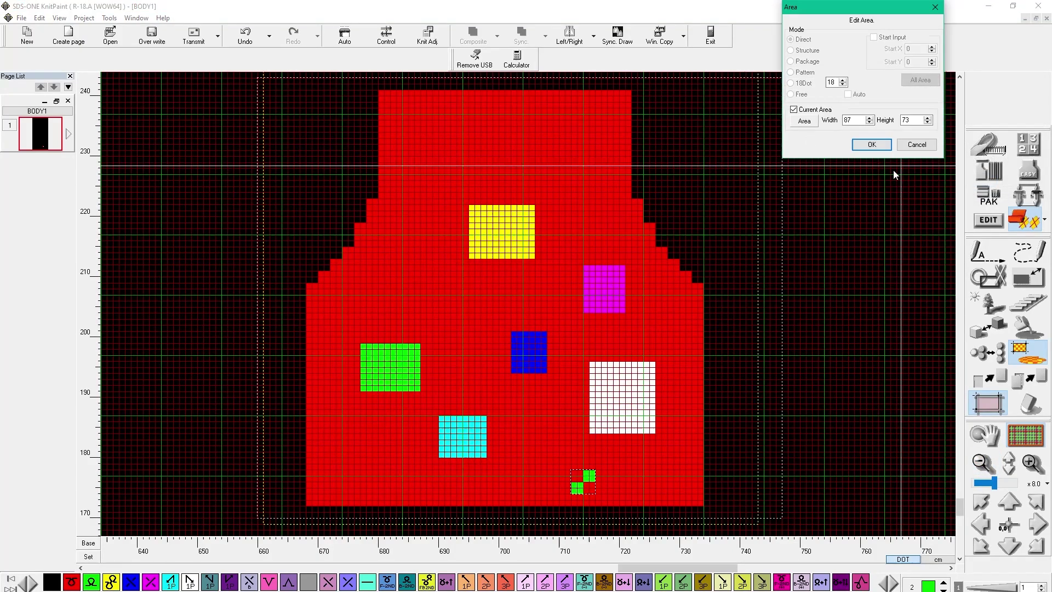
left_click(872, 144)
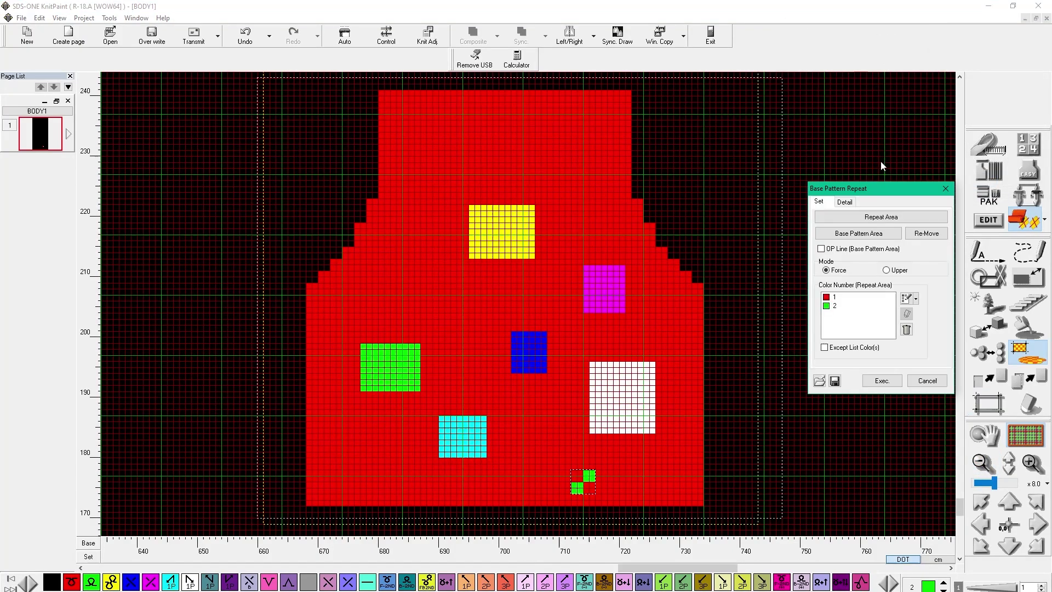
Execute the base pattern repeat on colors 1 and 2, then undo and redo it to compare the body
left_click(881, 381)
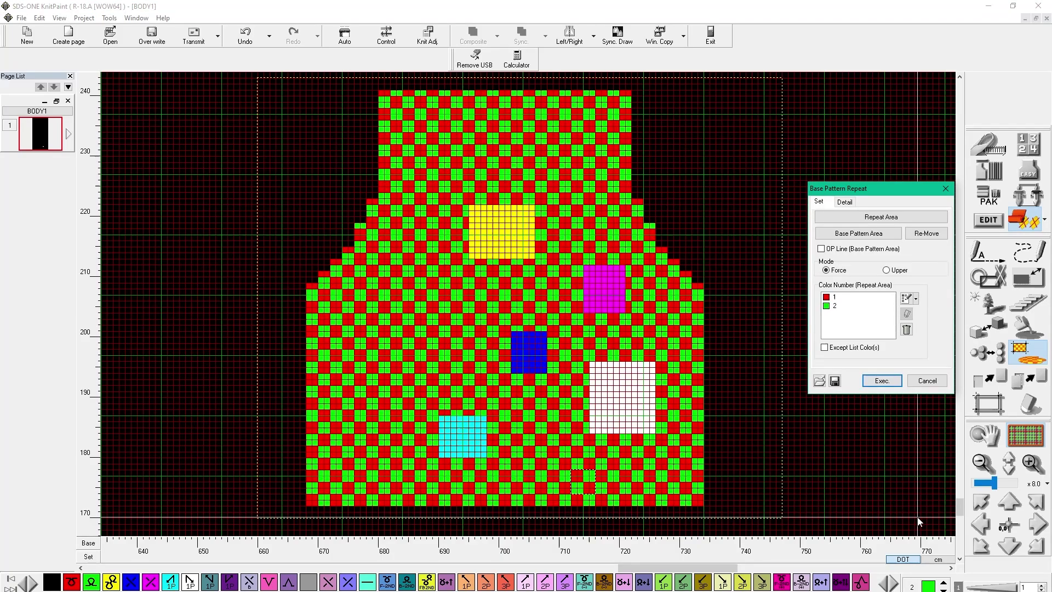
left_click(247, 38)
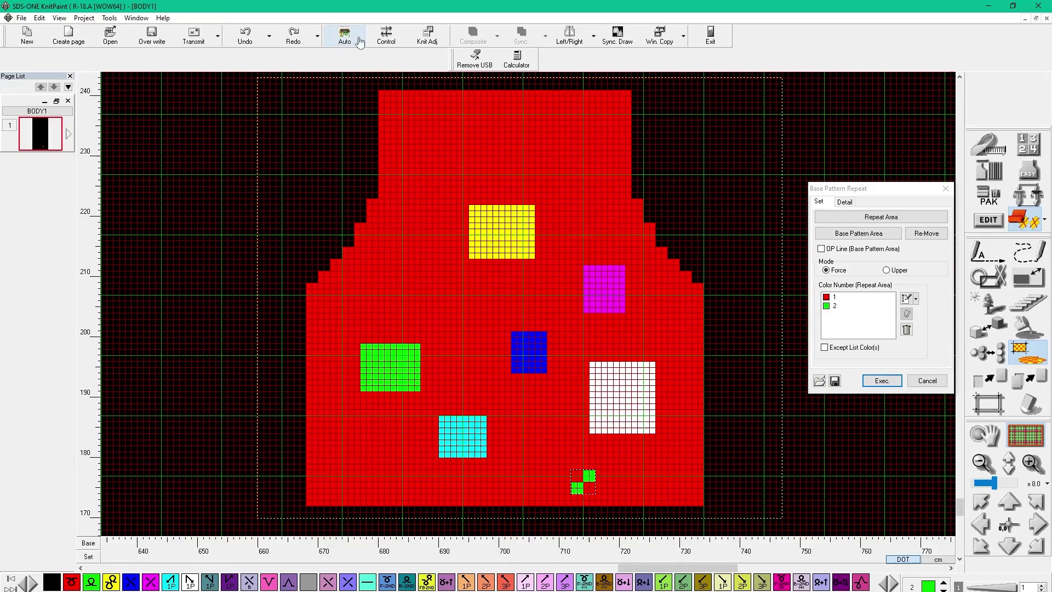
left_click(295, 39)
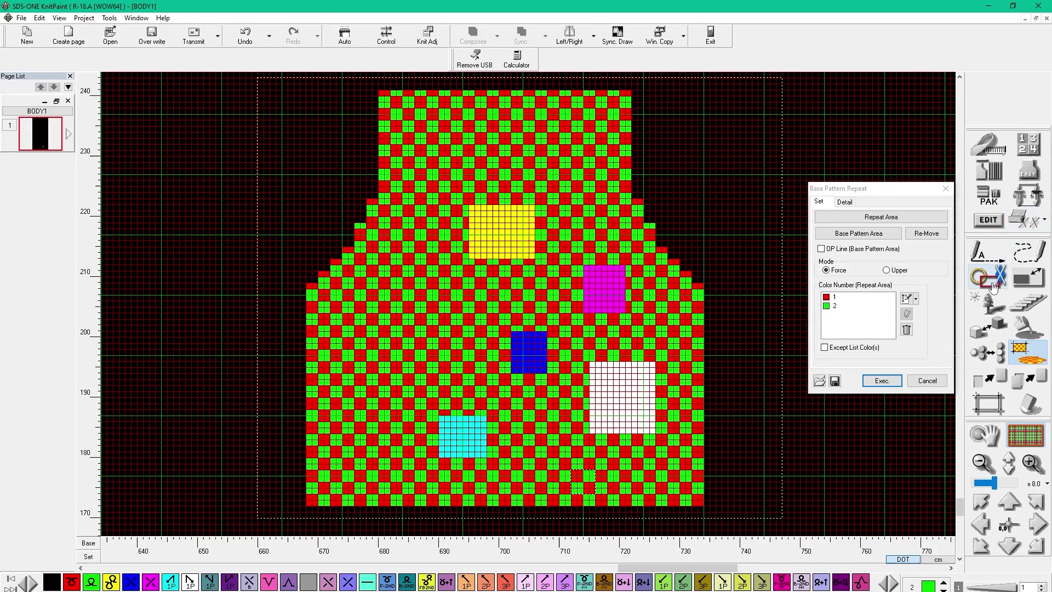
Close Base Pattern Repeat, review the Mask Color list and undo the pattern repeat
left_click(946, 189)
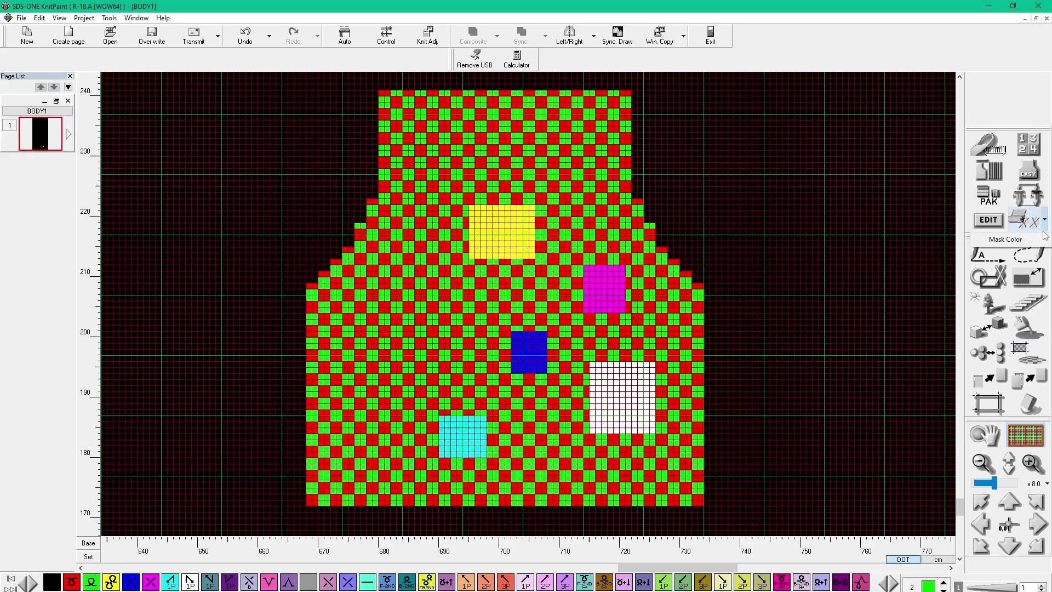
left_click(1033, 248)
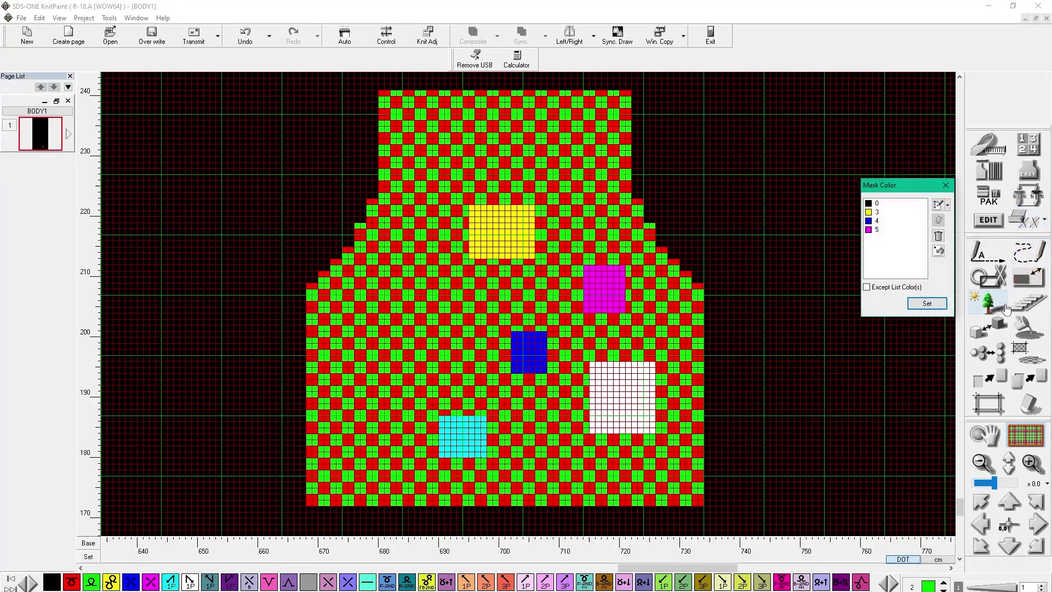
left_click(946, 186)
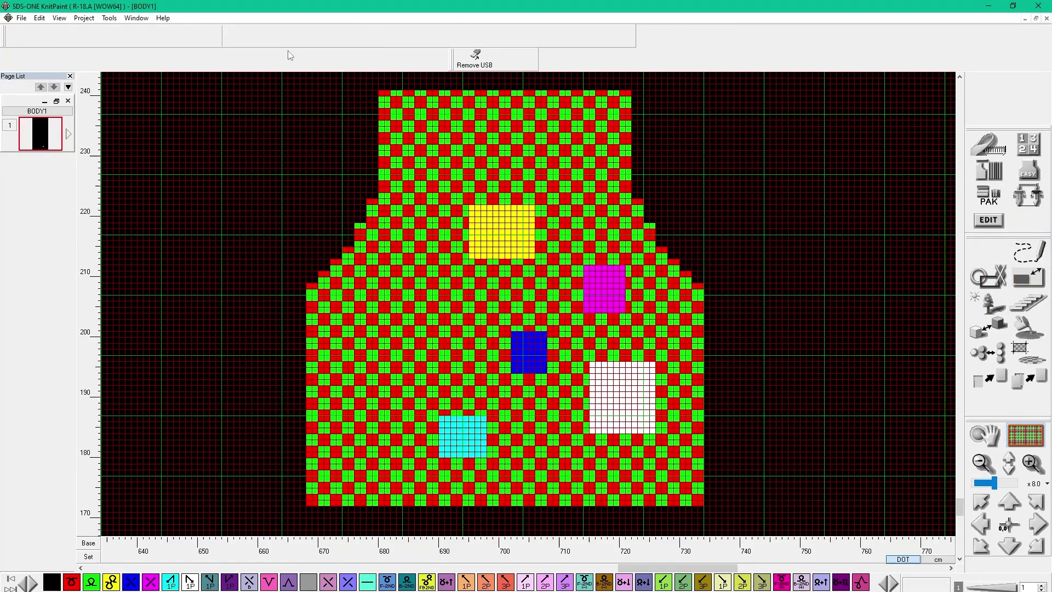
left_click(246, 38)
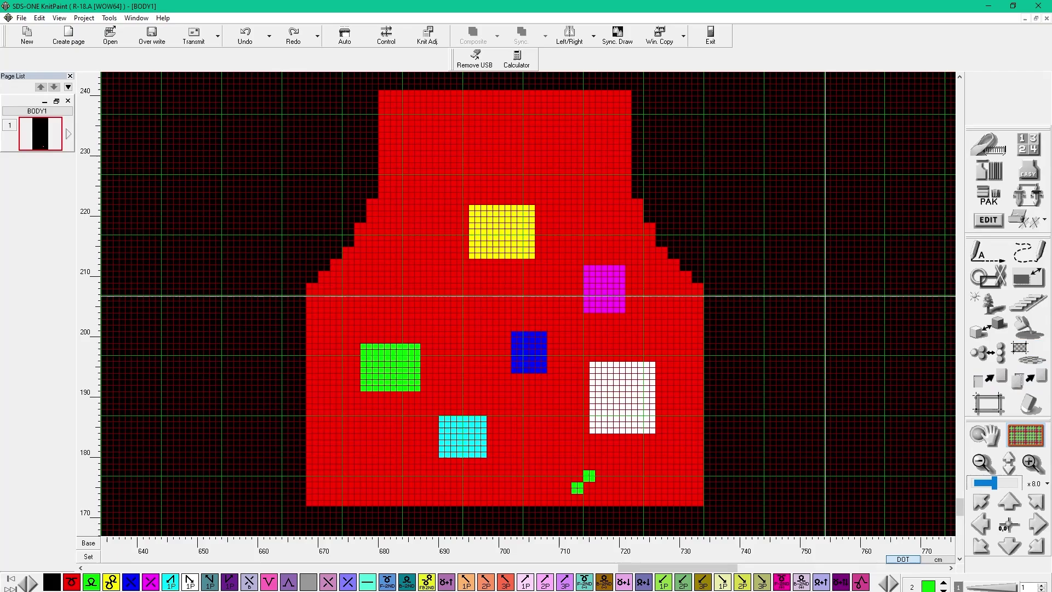
Turn color masking on and define the base pattern area around the two diagonal green blocks in Base Pattern Repeat
scroll(876, 324, "down", 1)
scroll(868, 319, "down", 1)
scroll(869, 319, "down", 1)
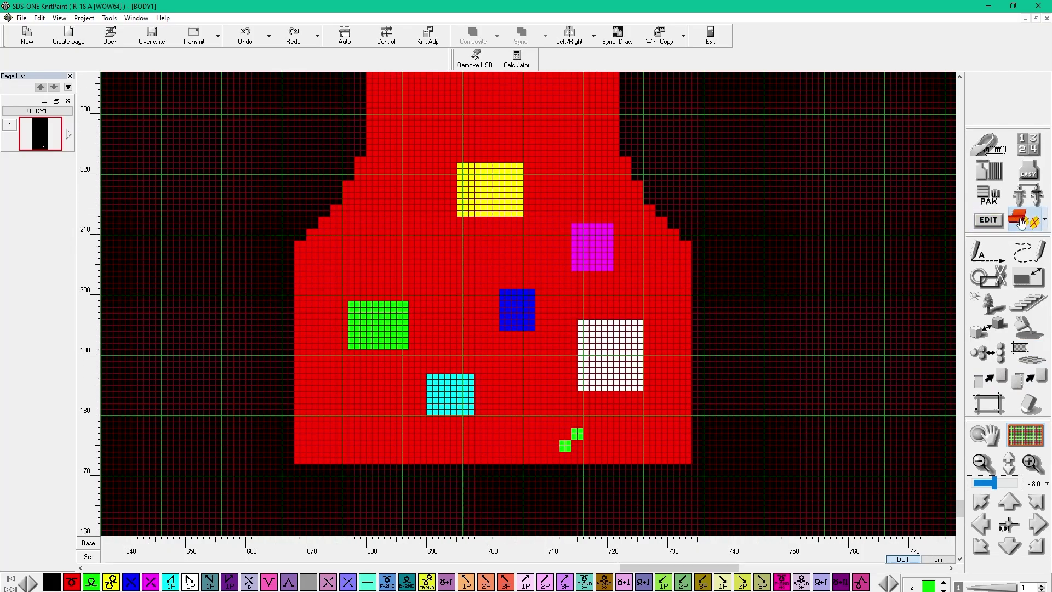
scroll(1021, 224, "down", 1)
scroll(1021, 223, "left", 1)
left_click(1019, 362)
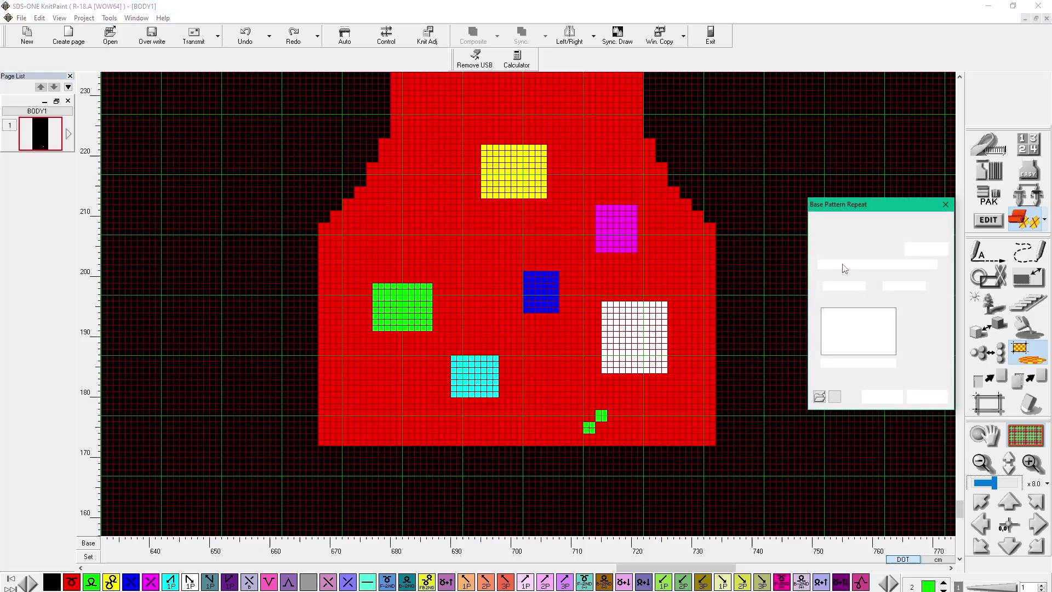
left_click(837, 252)
left_click(588, 433)
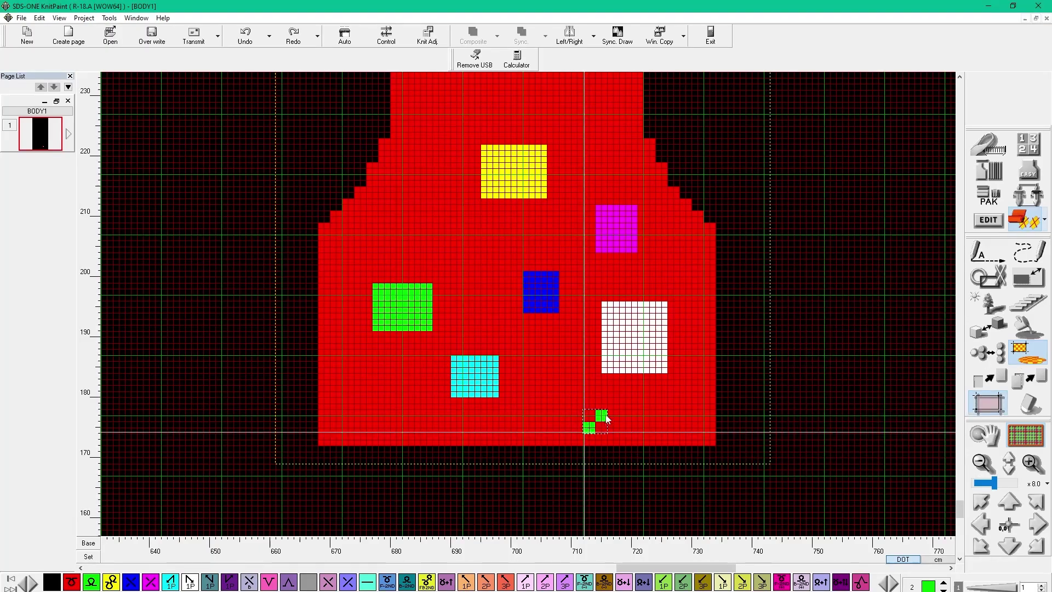
left_click(606, 414)
left_click(698, 396)
Define a new repeat area enclosing the whole red body with all its color patches
left_click(827, 234)
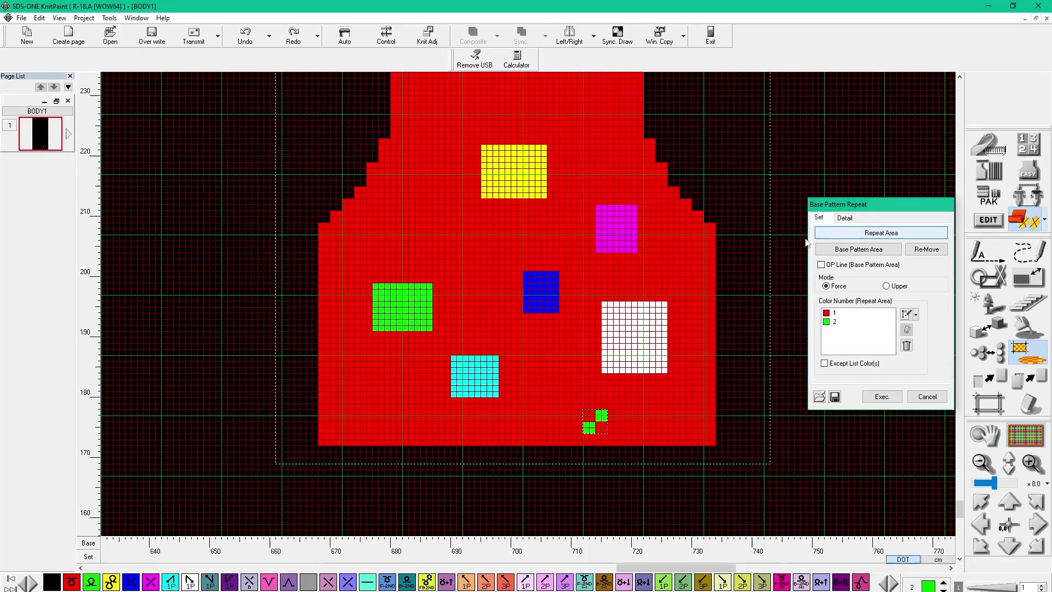
left_click(284, 462)
scroll(666, 257, "up", 1)
scroll(680, 252, "up", 5)
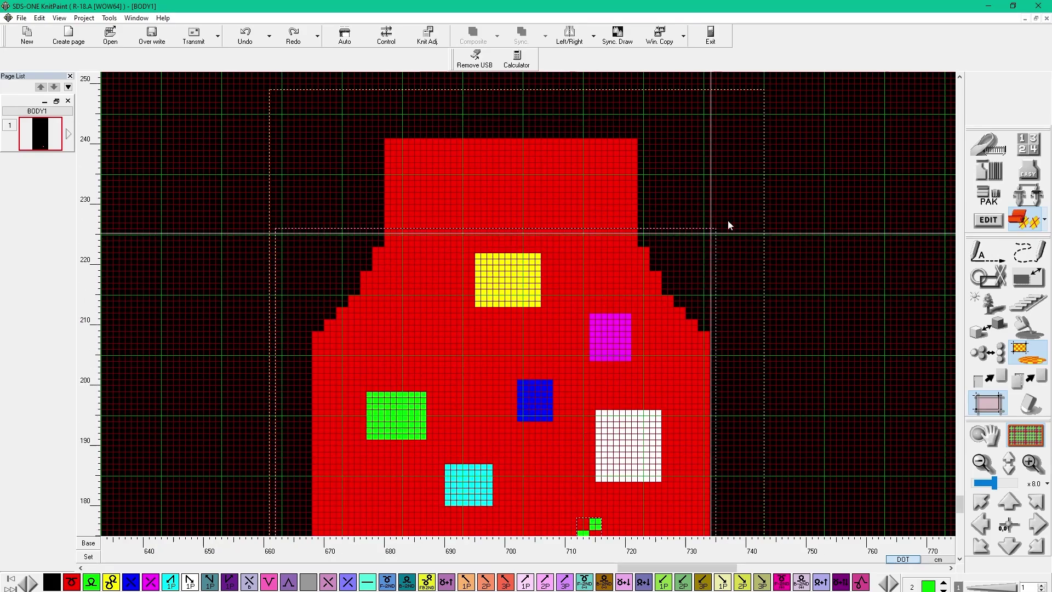
left_click(787, 112)
left_click(877, 144)
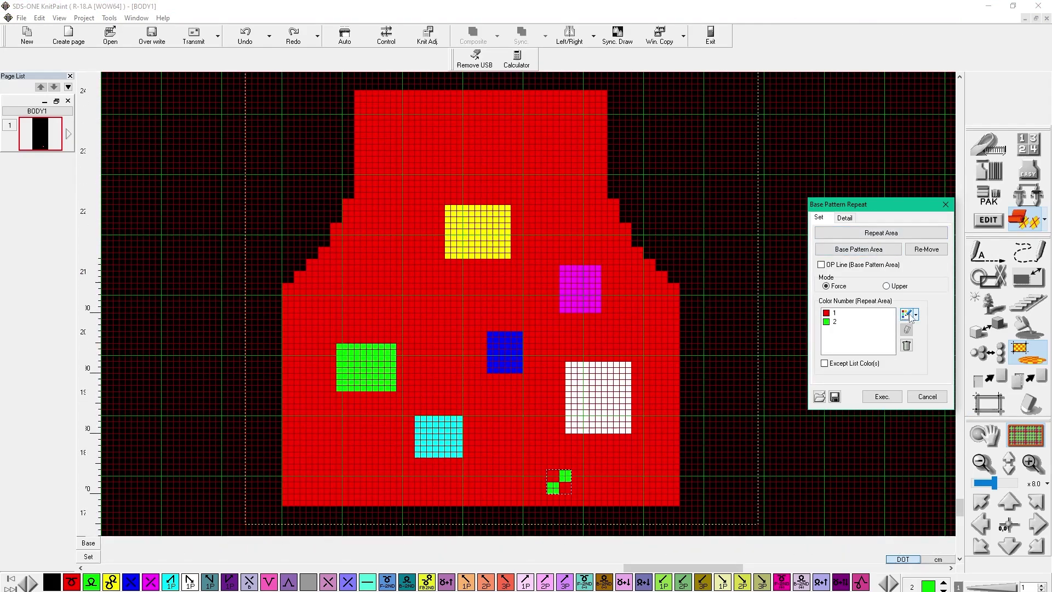
Extend the repeat area's color list with color 0 and the body's remaining colors, and execute the pattern repeat
left_click(916, 314)
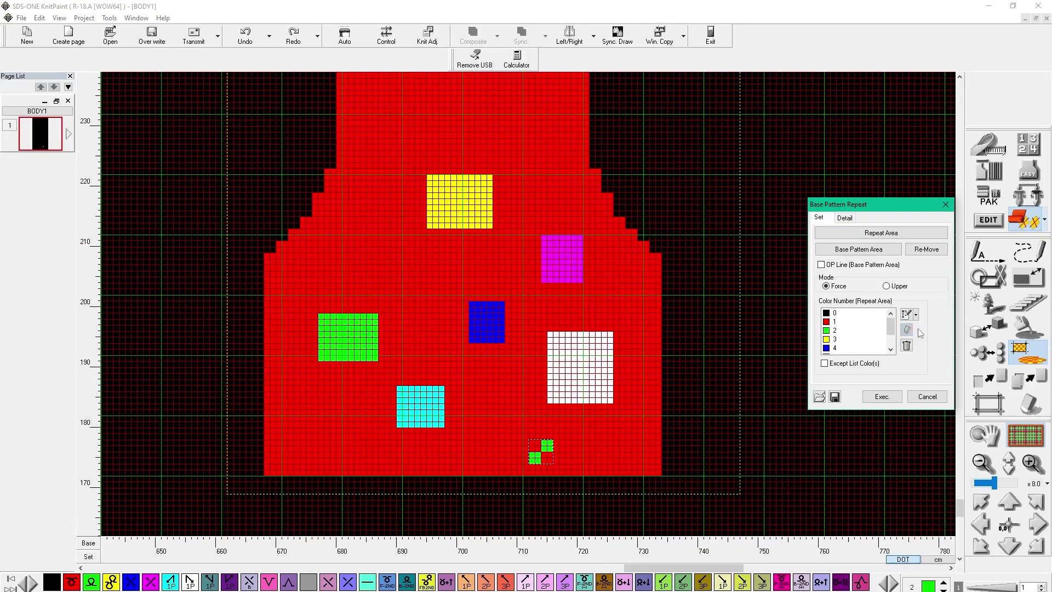
left_click(876, 401)
scroll(882, 421, "up", 5)
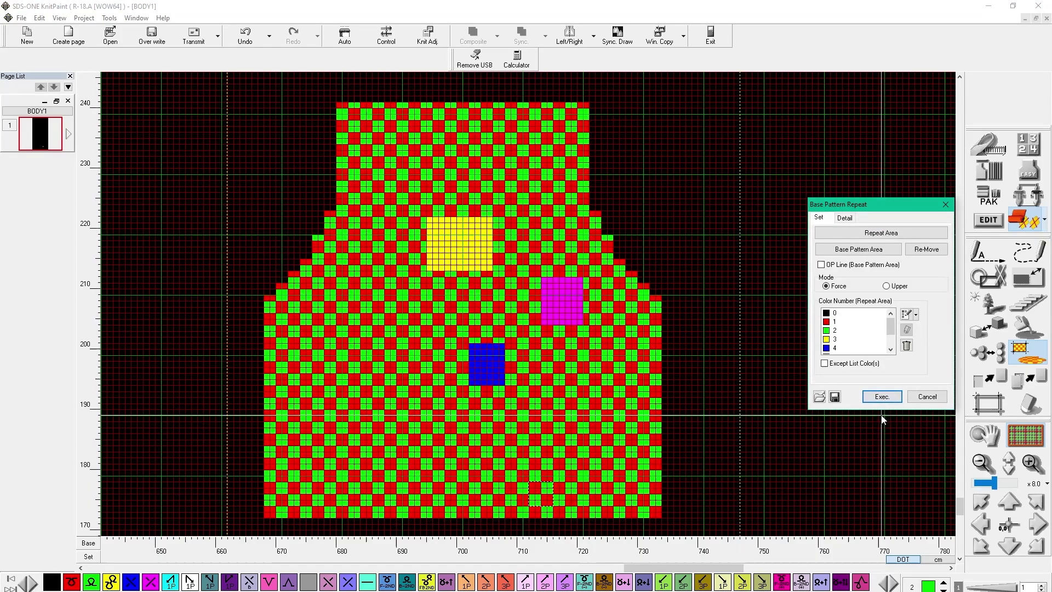
Undo and redo the pattern repeat several times to compare the masked patches, finishing with the repeat undone
key("ctrl+z")
key("ctrl+y")
key("ctrl+z")
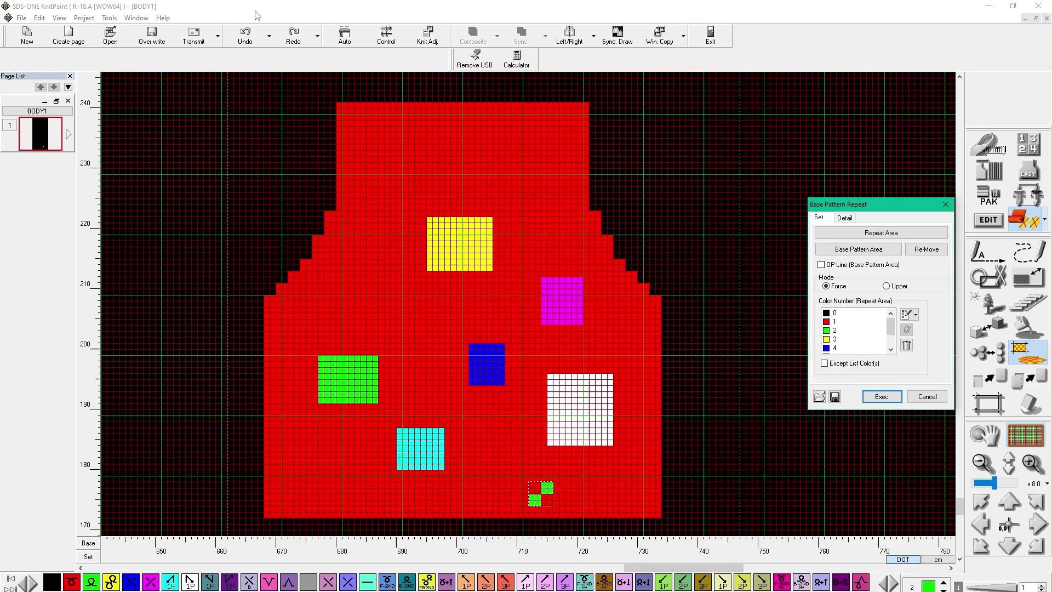
left_click(255, 40)
left_click(286, 36)
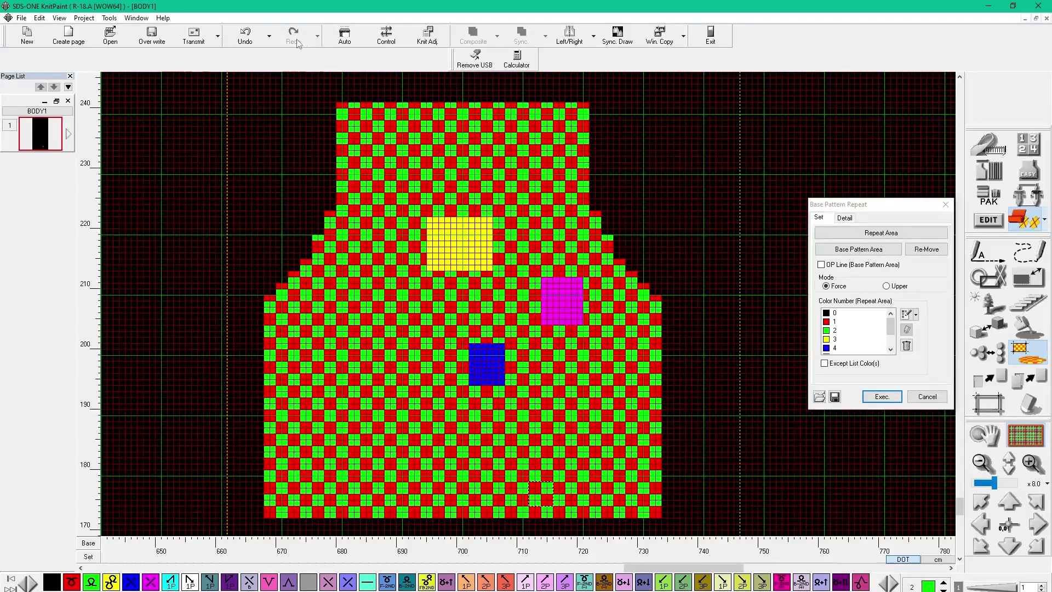
left_click(265, 46)
left_click(299, 47)
left_click(245, 38)
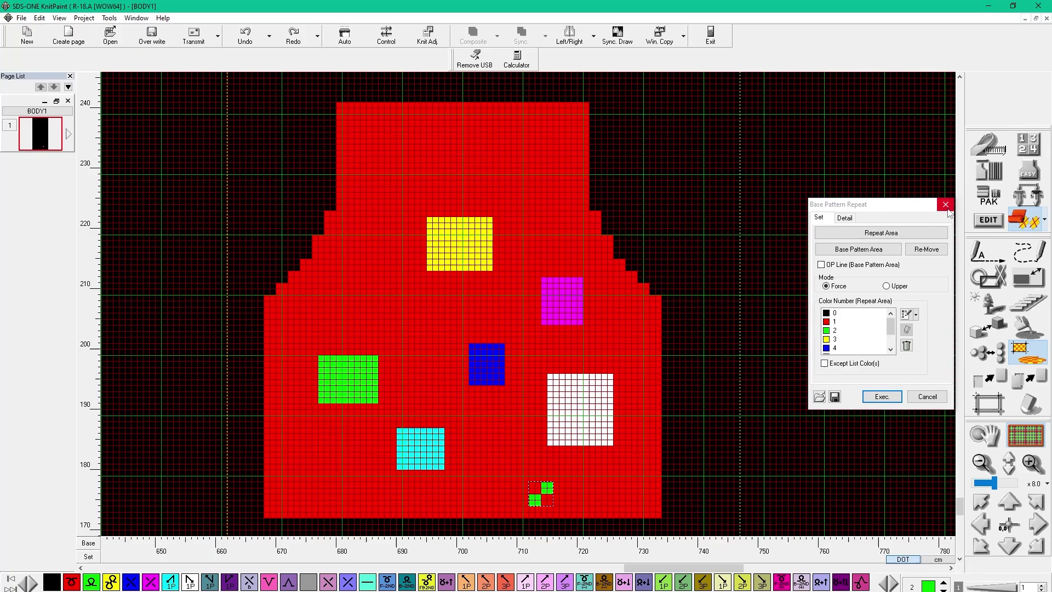
Close Base Pattern Repeat and set the Mask Color list again with colors 0, 3, 4 and 5
left_click(946, 205)
left_click(1026, 252)
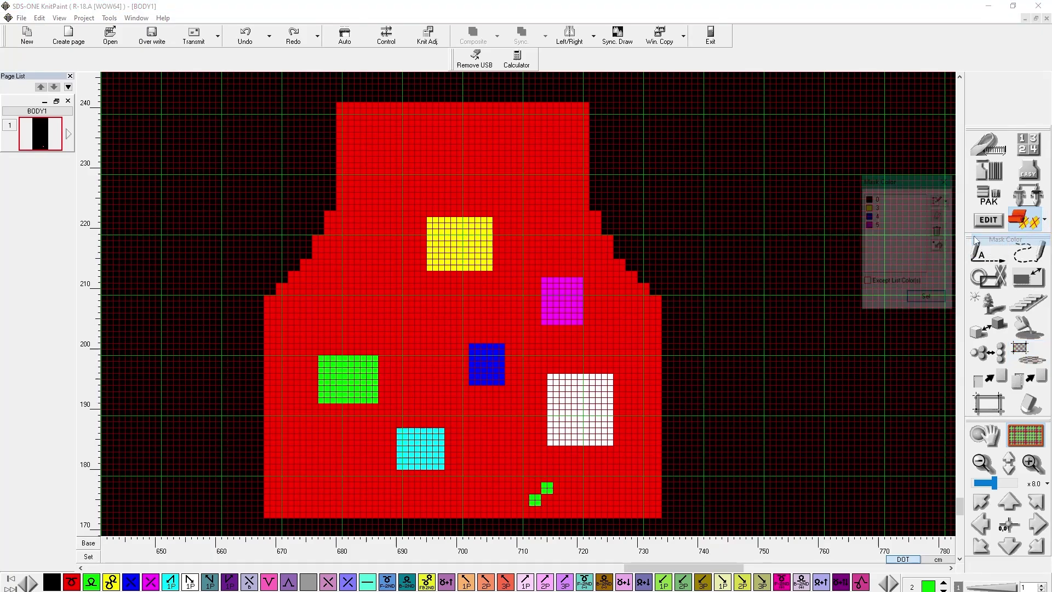
left_click(927, 299)
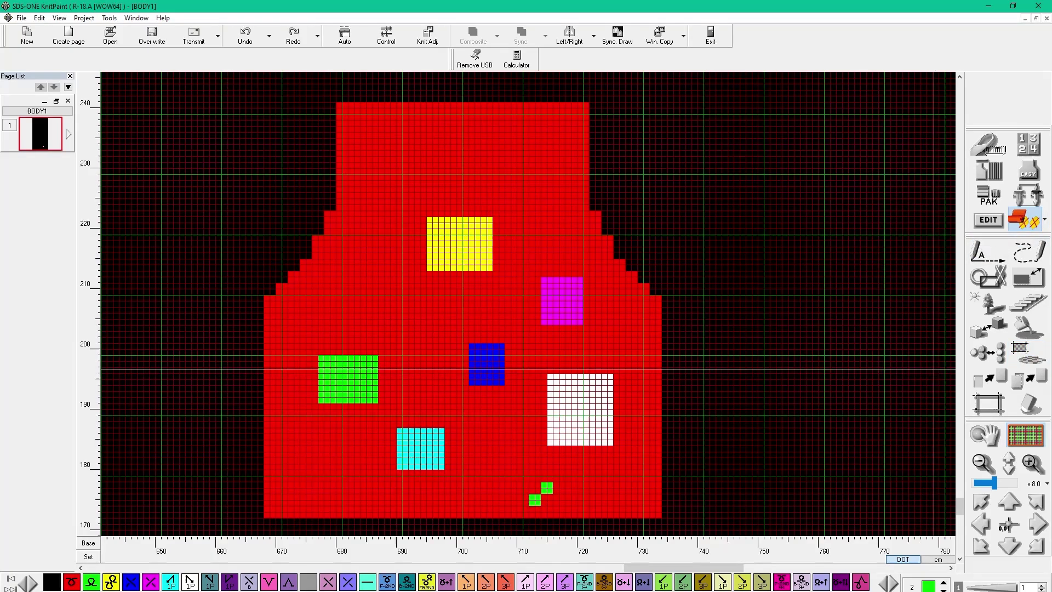
Set the drawing color to 200 and, with Mask Color active, clear a rectangle about 78 x 67 over most of the red body
left_click(913, 587)
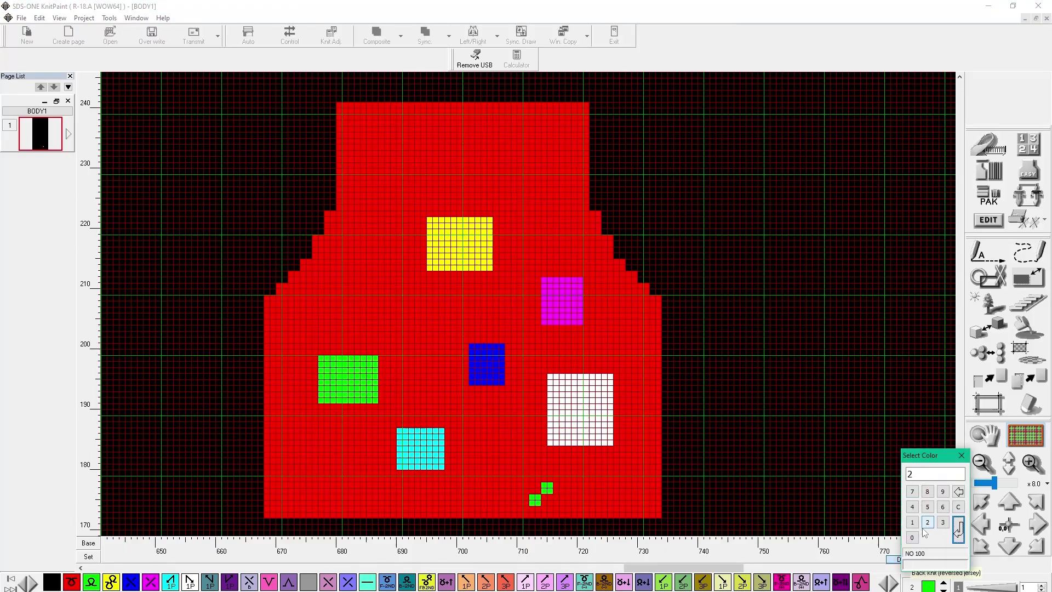
left_click(958, 529)
left_click(1029, 404)
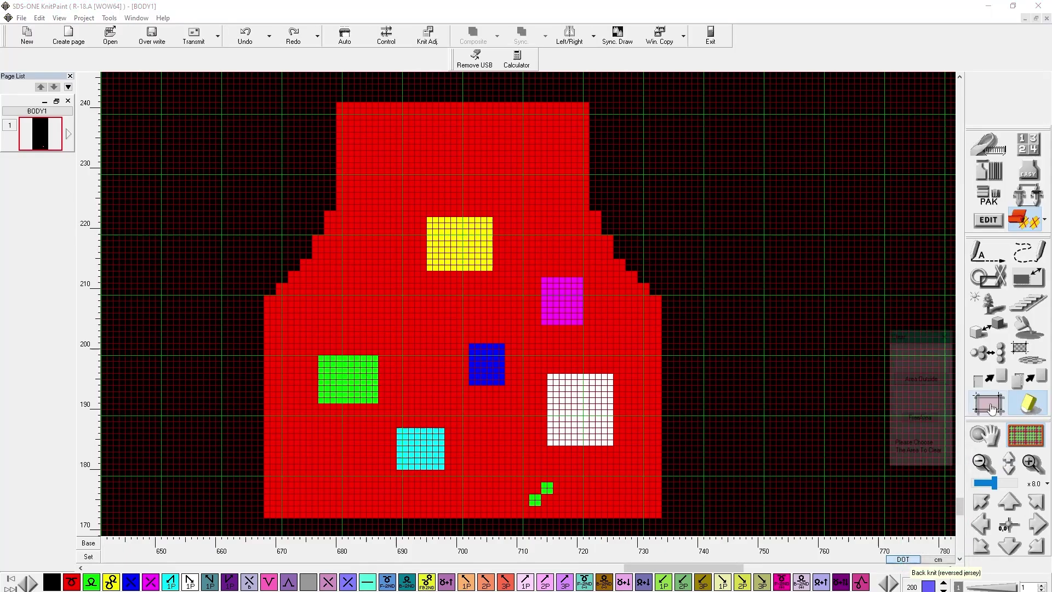
left_click(299, 500)
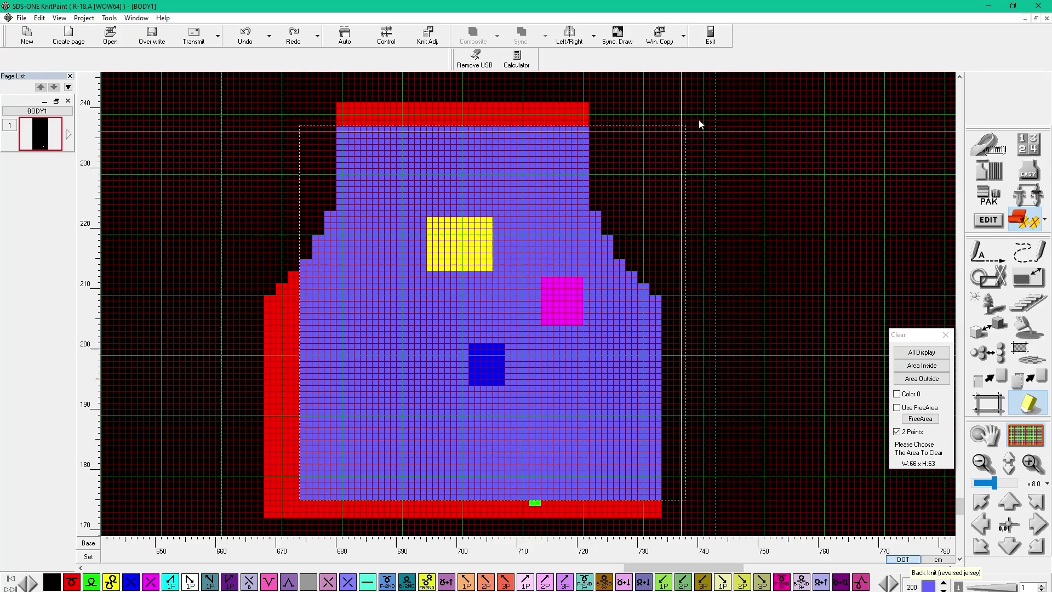
left_click(763, 102)
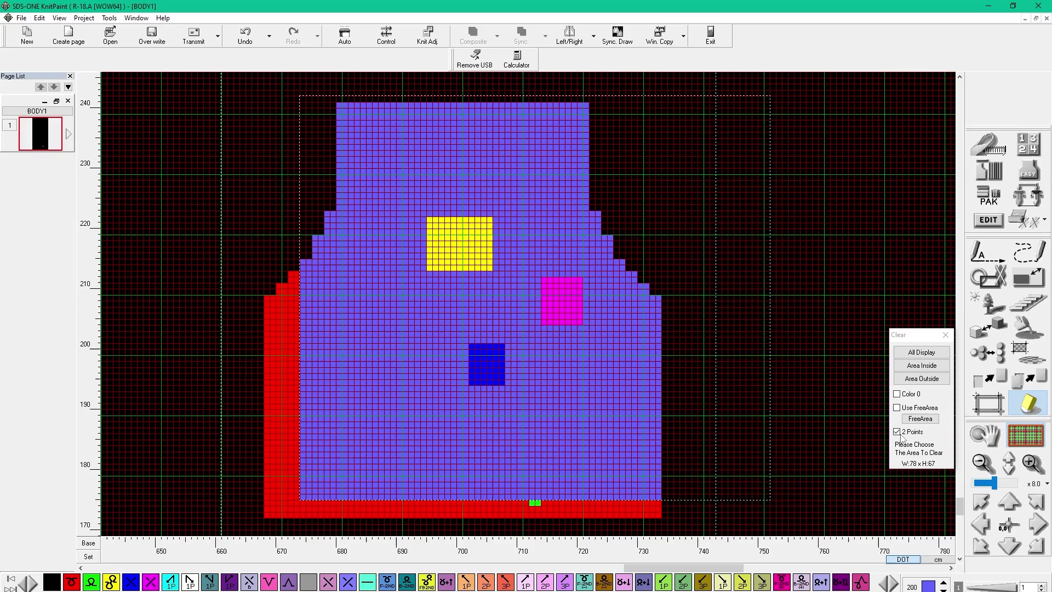
With Mask Color off, clear a rectangle about 89 x 72 enclosing the whole body, and undo both clears
left_click(212, 523)
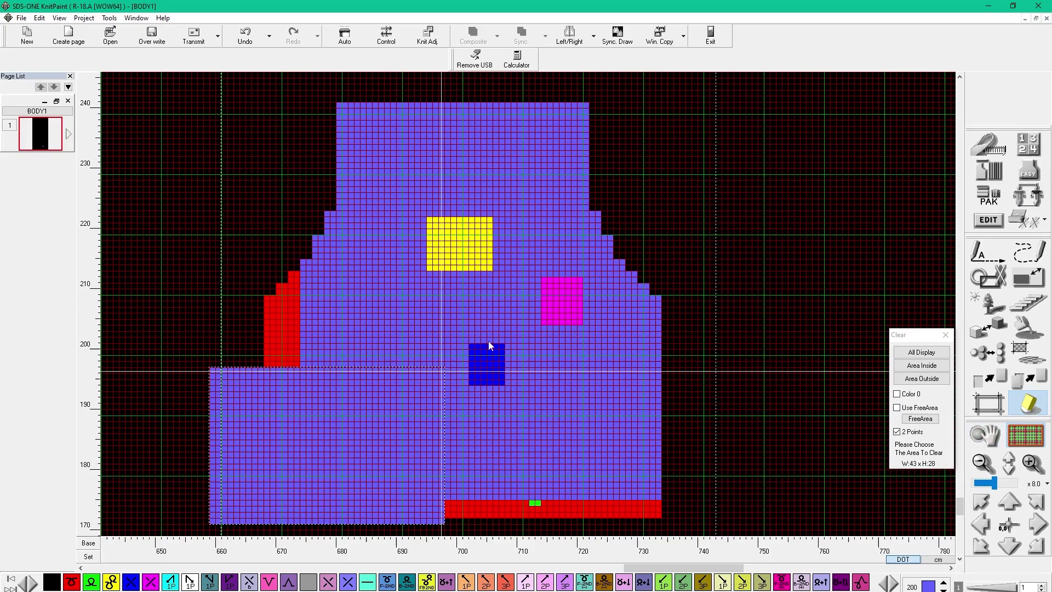
left_click(746, 91)
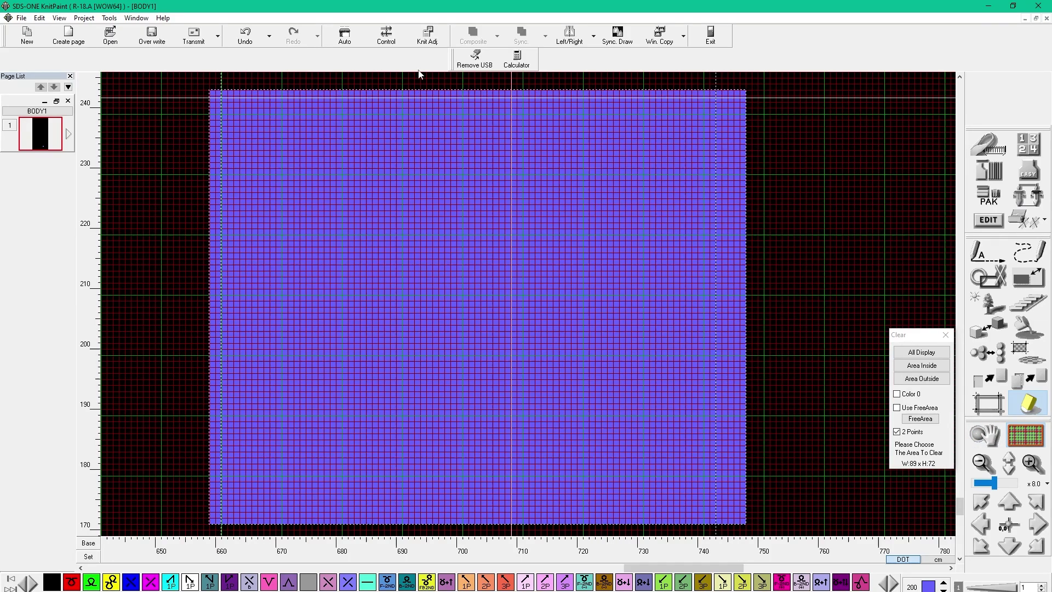
left_click(245, 37)
left_click(245, 37)
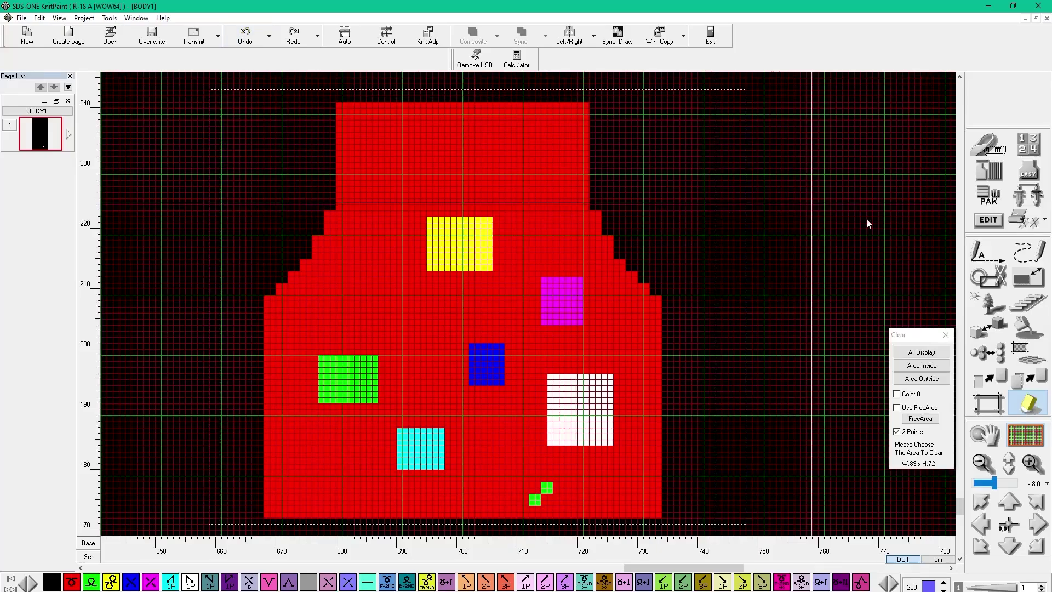
With Mask Color on, clear a rectangle about 104 x 74 enclosing the whole body with color 200, and close Clear
left_click(192, 529)
left_click(819, 84)
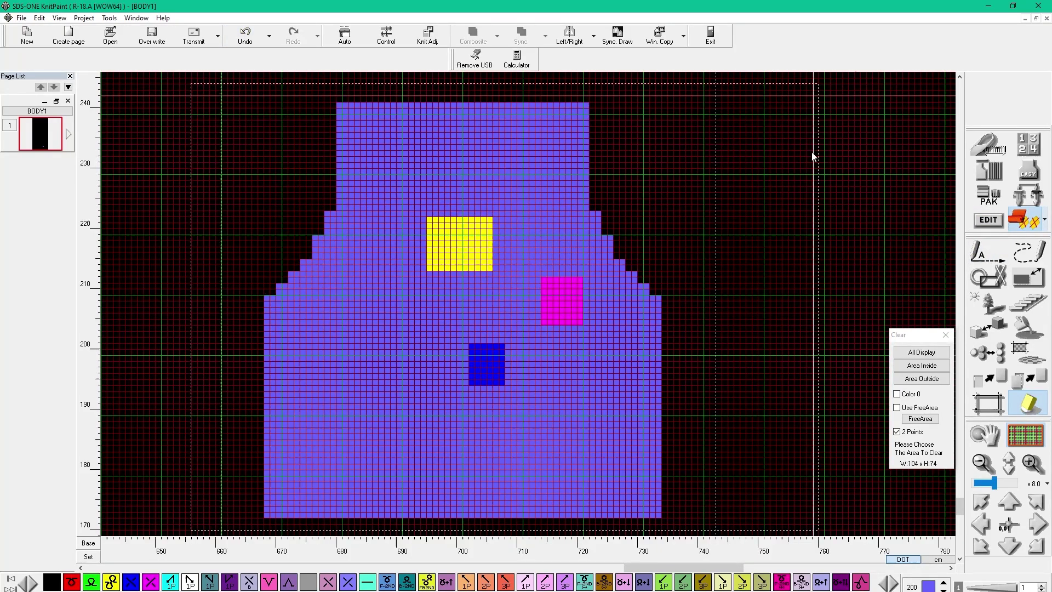
left_click(946, 335)
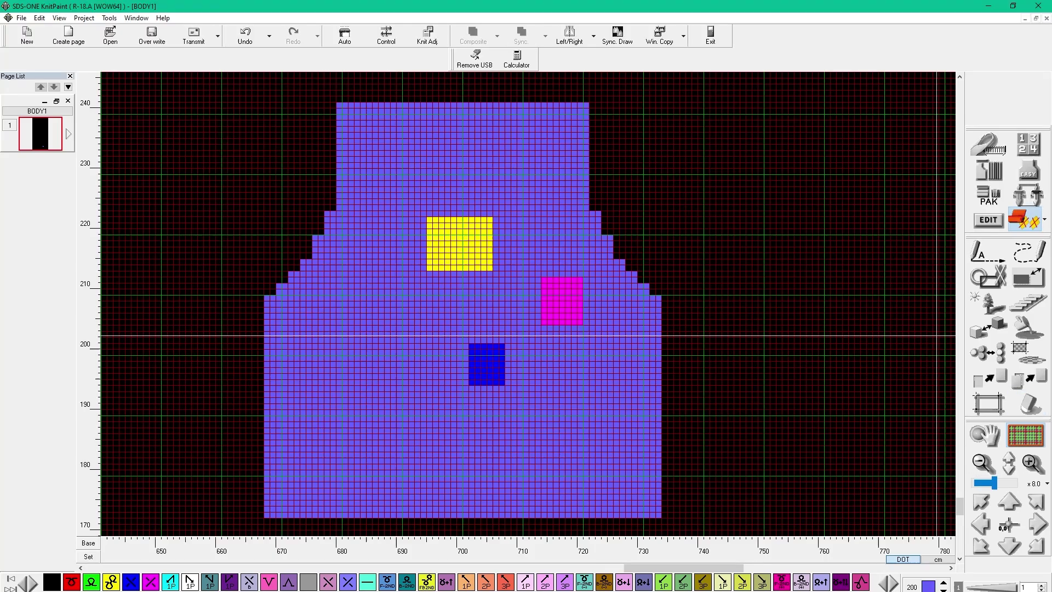